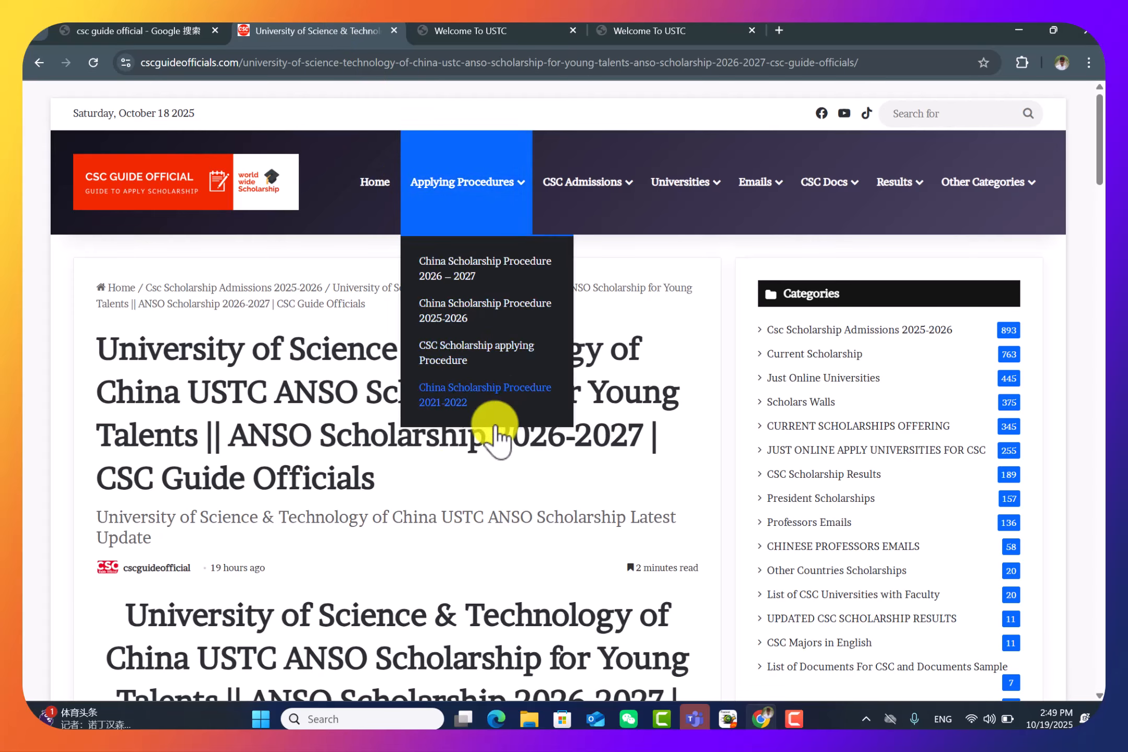
Read the Details of Scholarship section of the USTC ANSO article, including the Master's and Ph.D. monthly allowances and application deadline
scroll(322, 499, "down", 2)
scroll(323, 499, "down", 10)
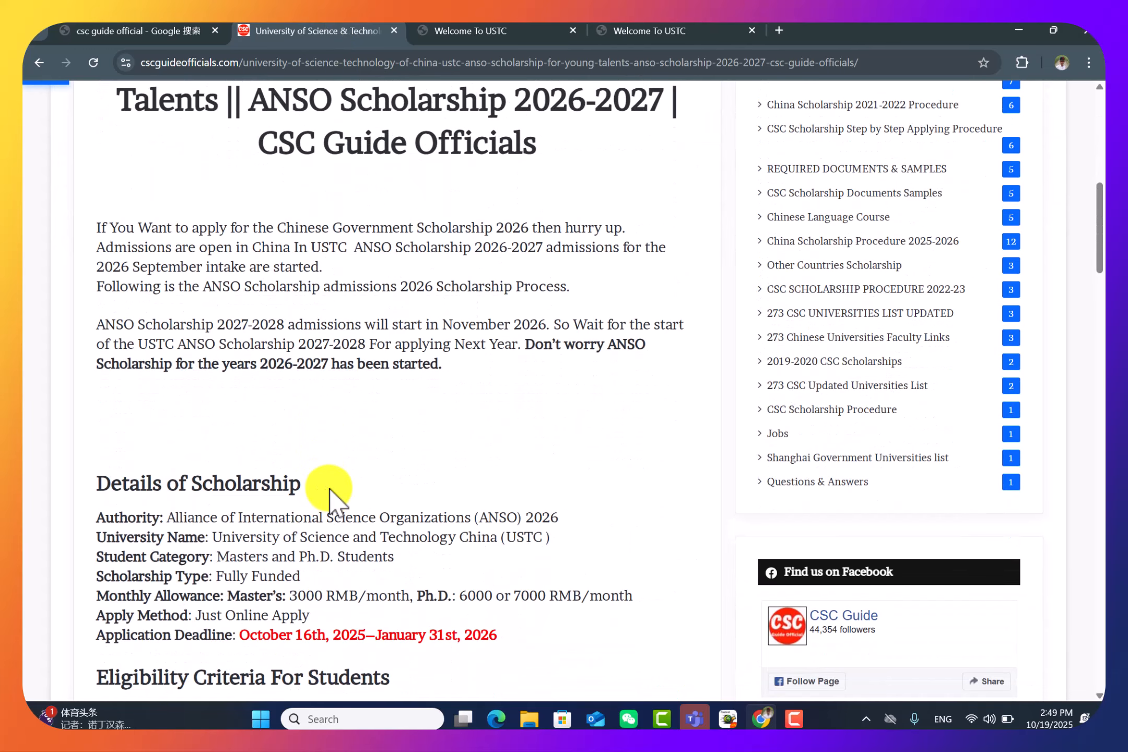
scroll(329, 491, "down", 3)
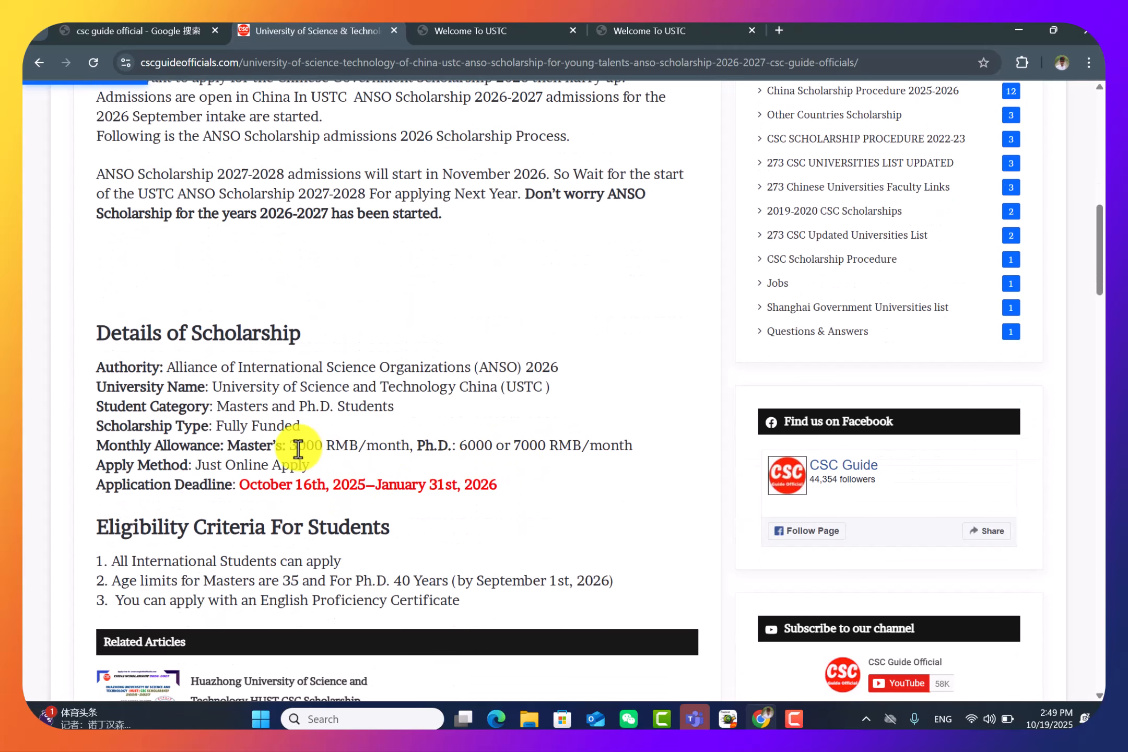
left_click_drag(295, 444, 379, 460)
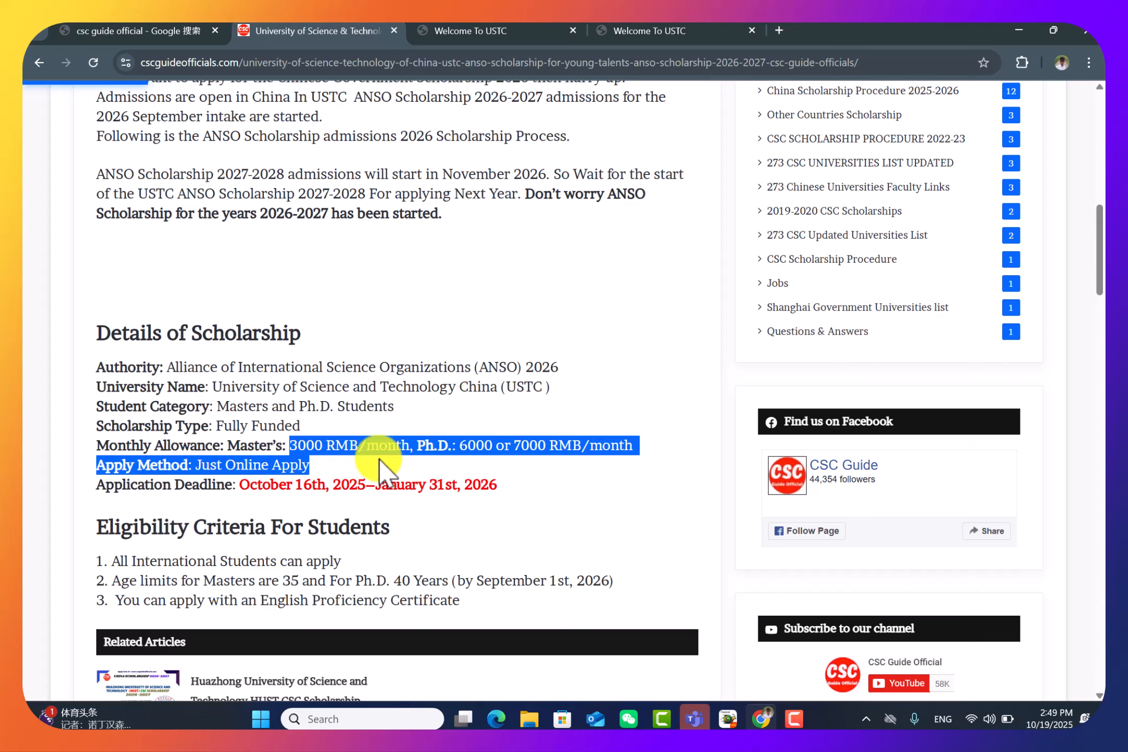
left_click_drag(467, 447, 522, 452)
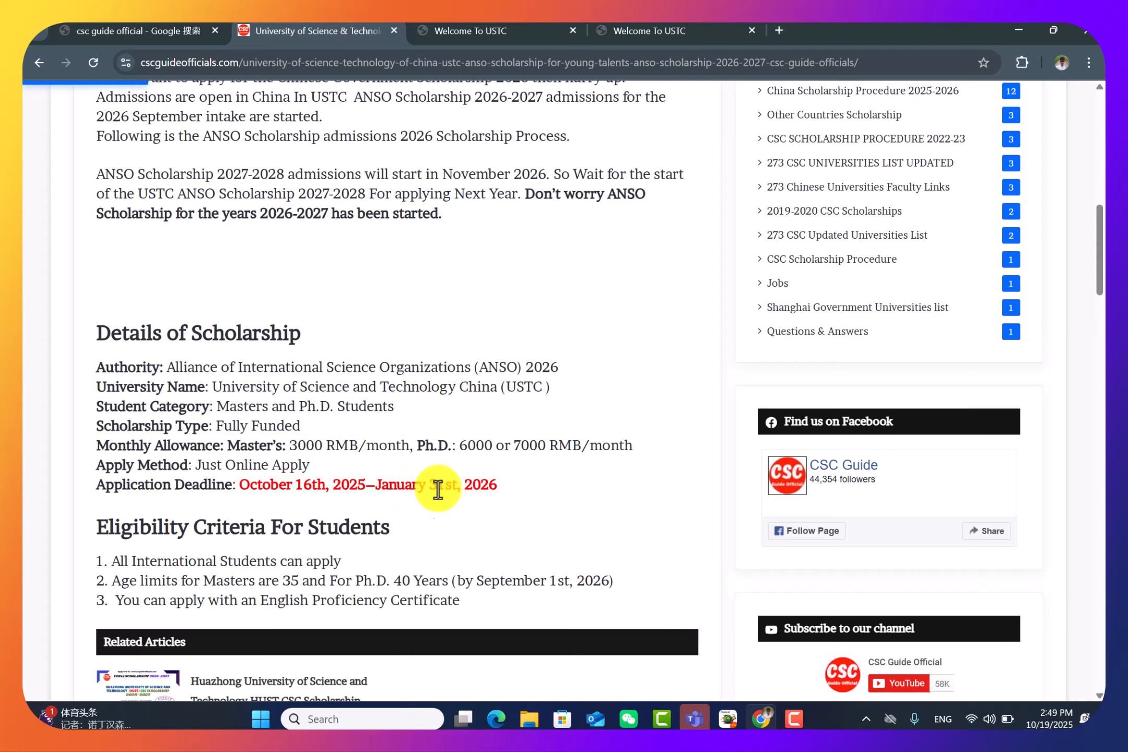
Review the Required Documents List, the note on host supervisors and the How to Apply section of the article
scroll(460, 482, "down", 20)
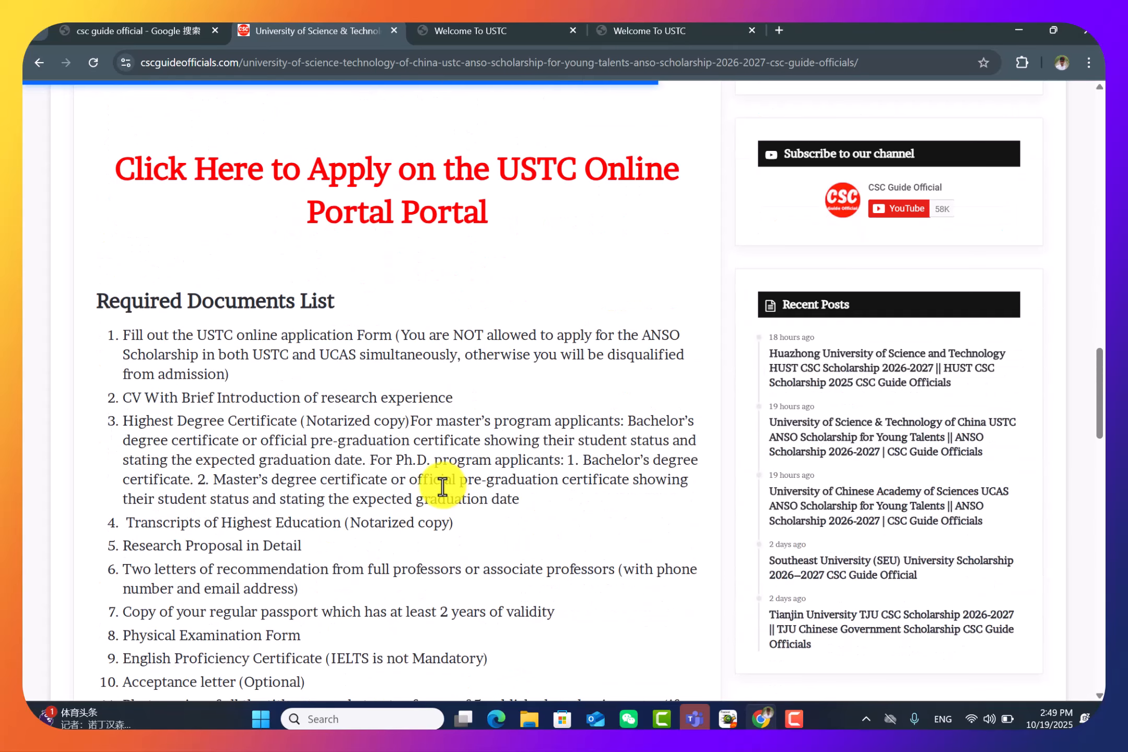
scroll(235, 360, "up", 3)
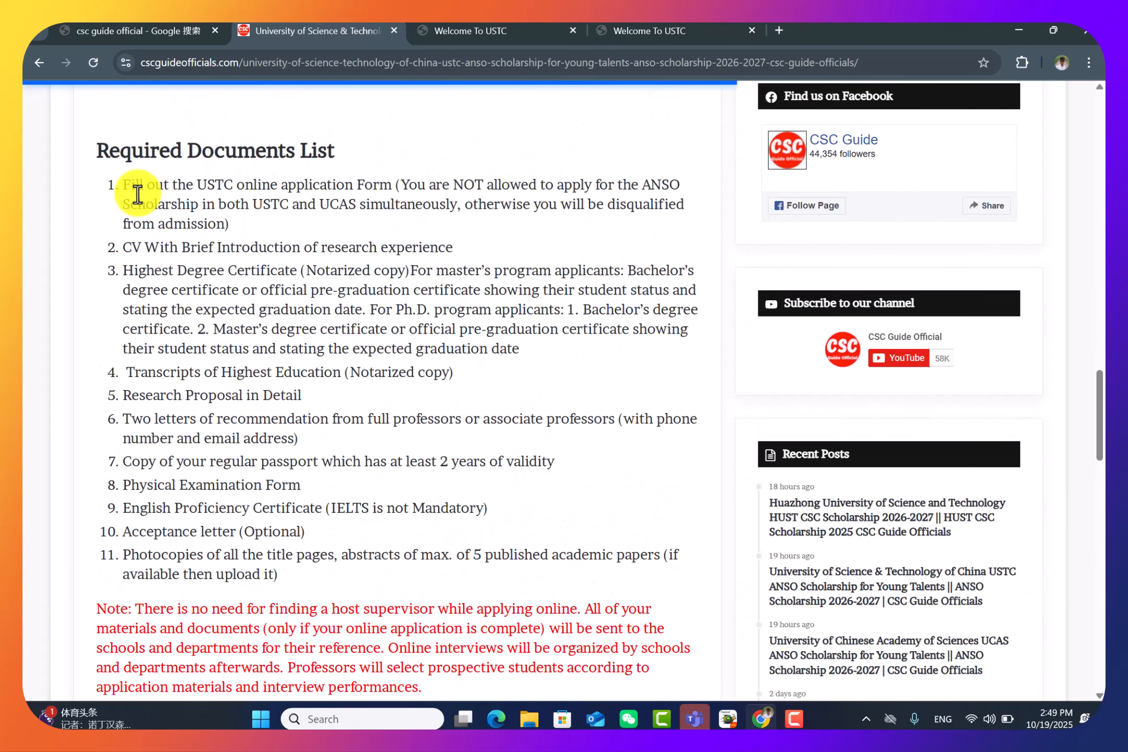
left_click_drag(122, 185, 302, 456)
scroll(75, 463, "down", 3)
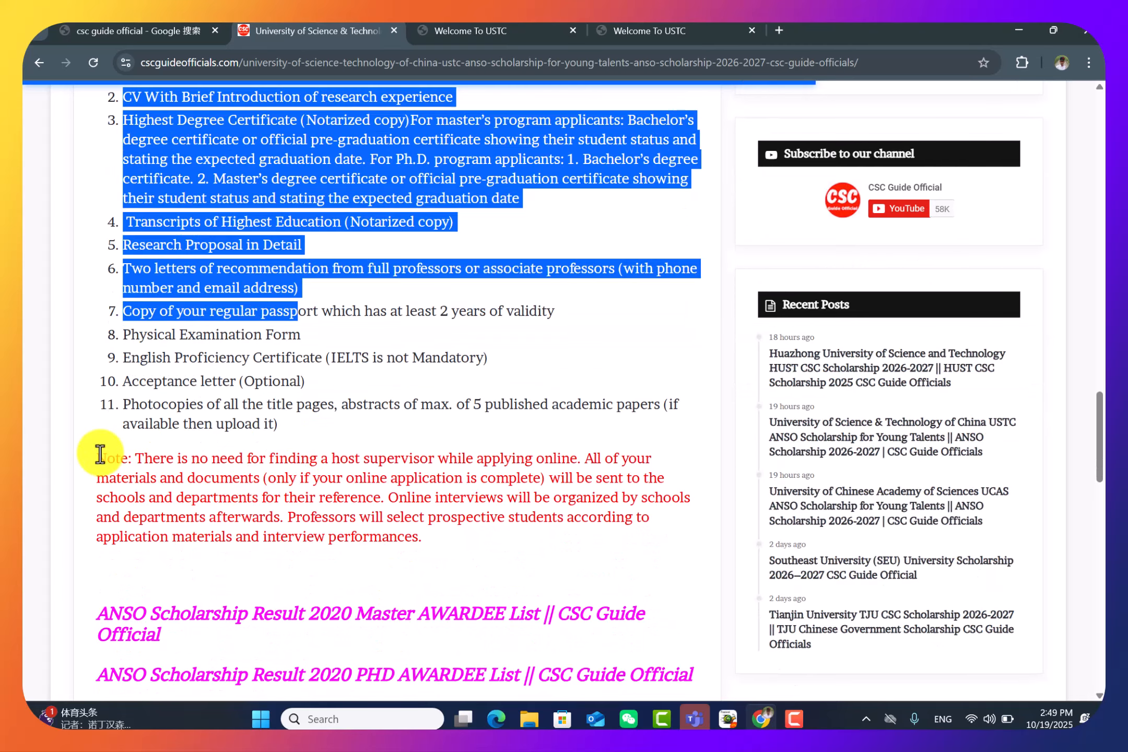
left_click_drag(34, 457, 420, 542)
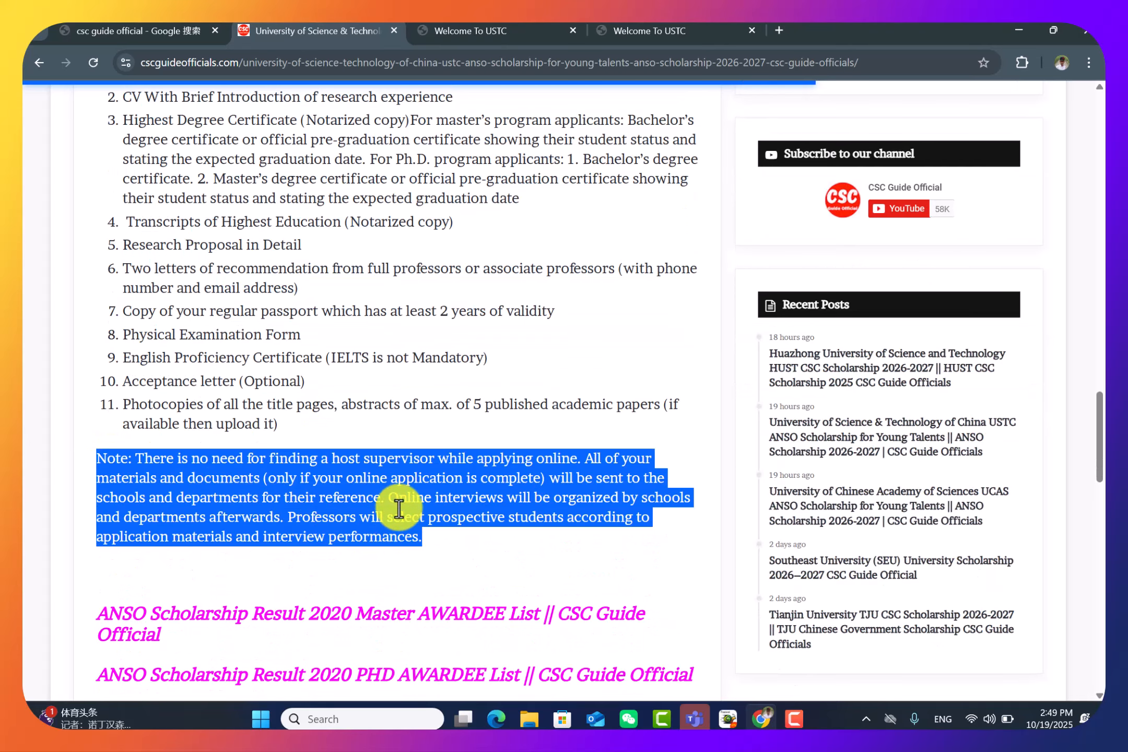
left_click(402, 462)
scroll(381, 462, "up", 10)
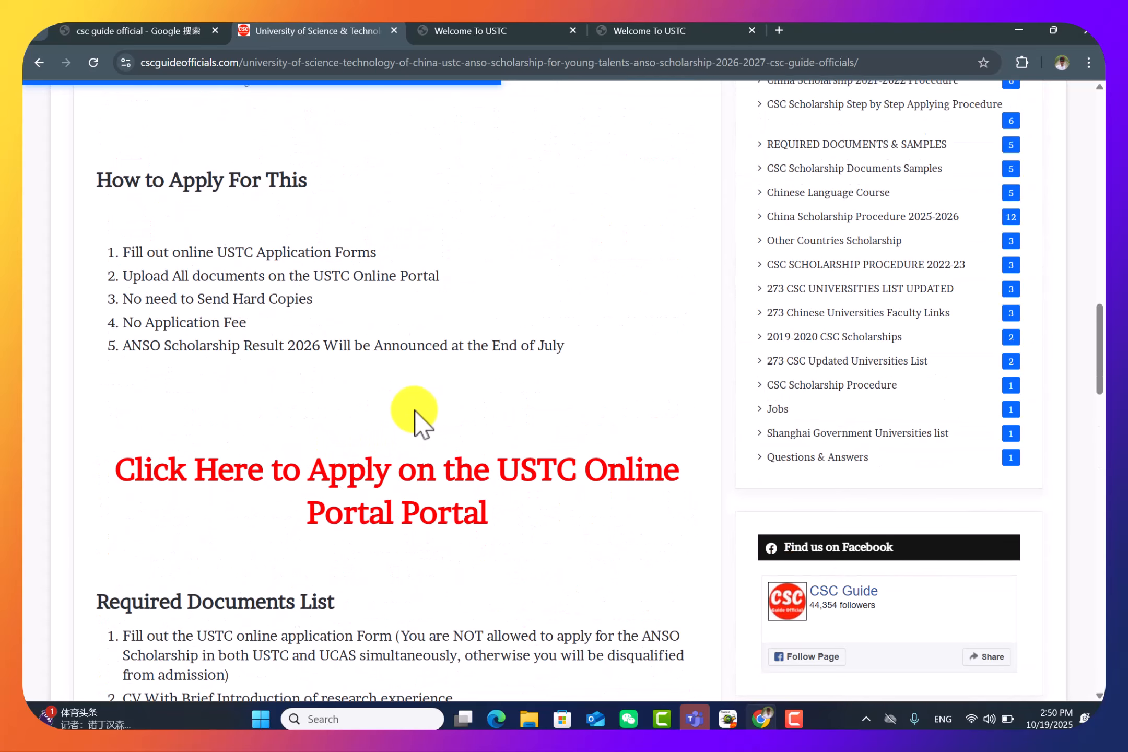
Check the USTC login page and trace the ANSO article from the Google results for csc guide official to the site's homepage
left_click(481, 32)
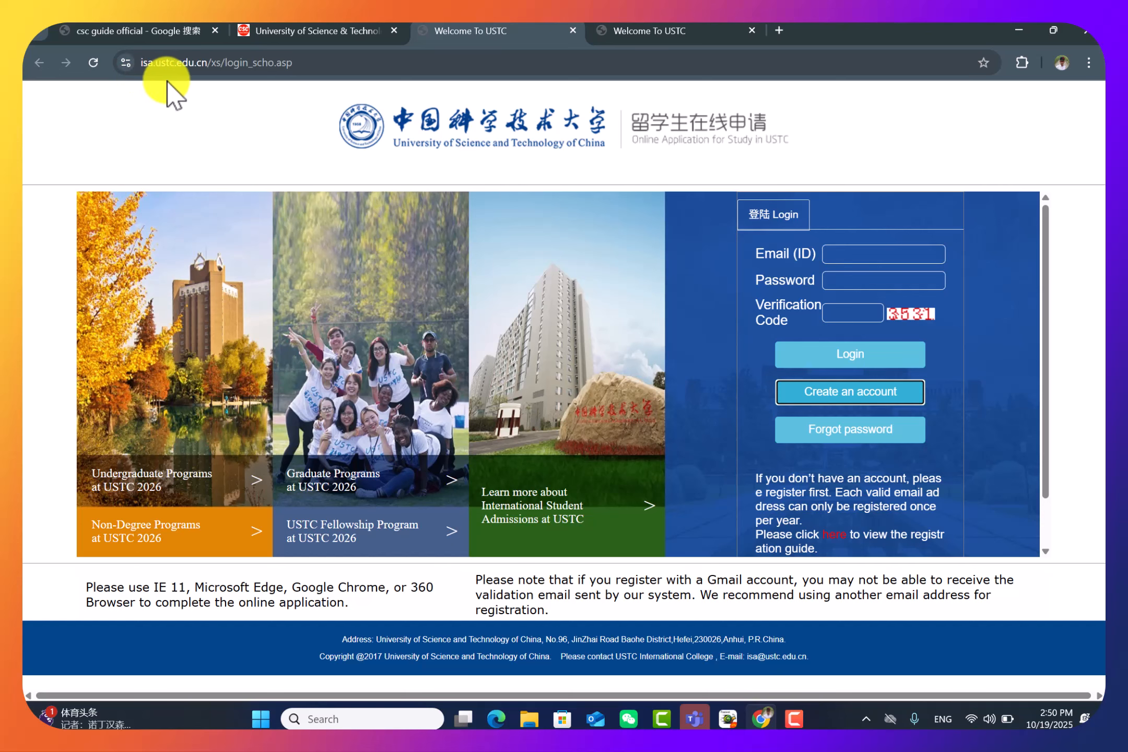
left_click(318, 29)
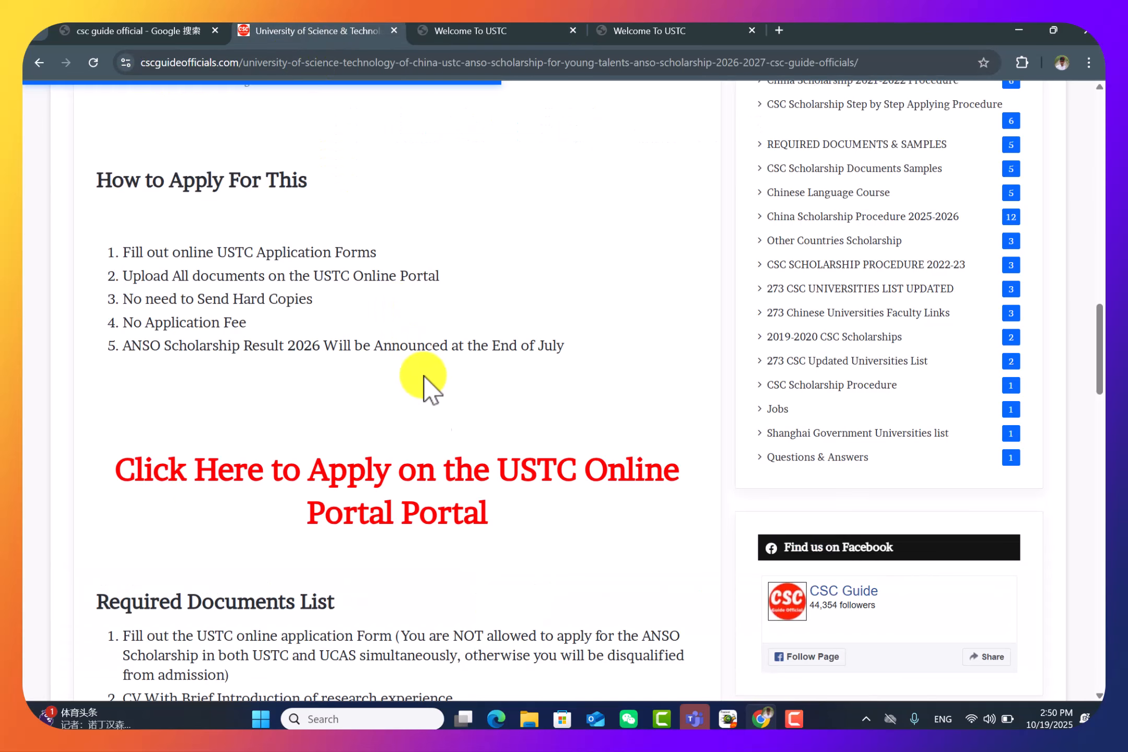
left_click(160, 28)
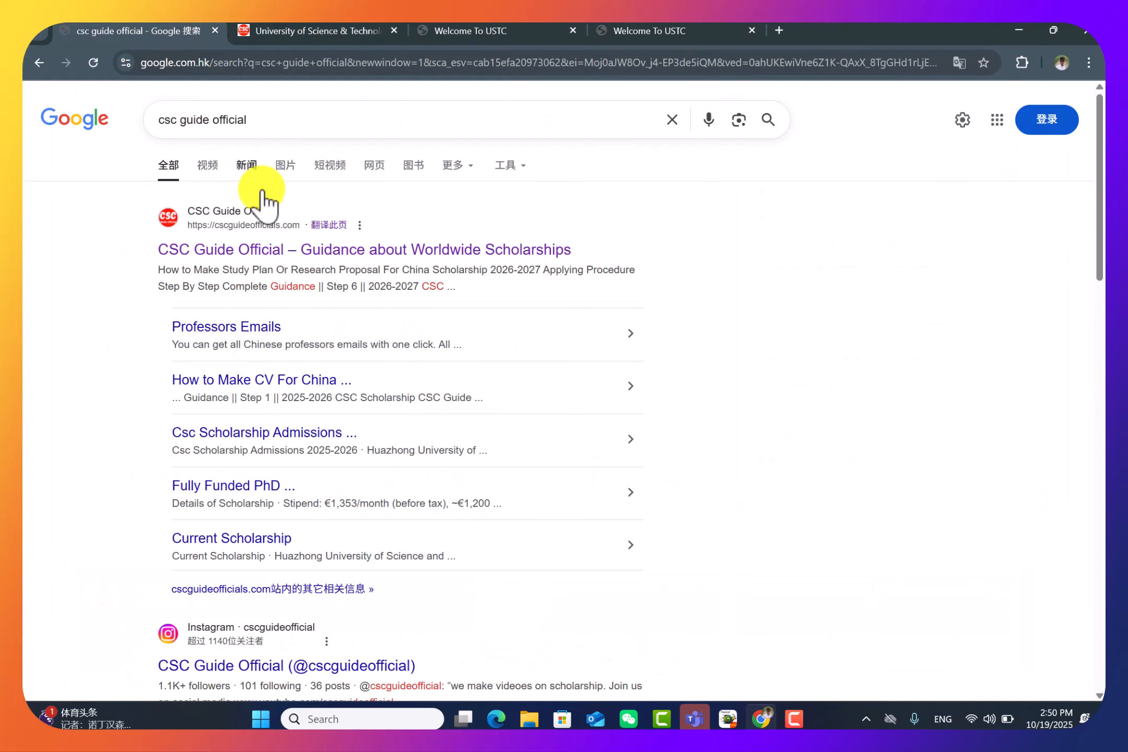
left_click(290, 32)
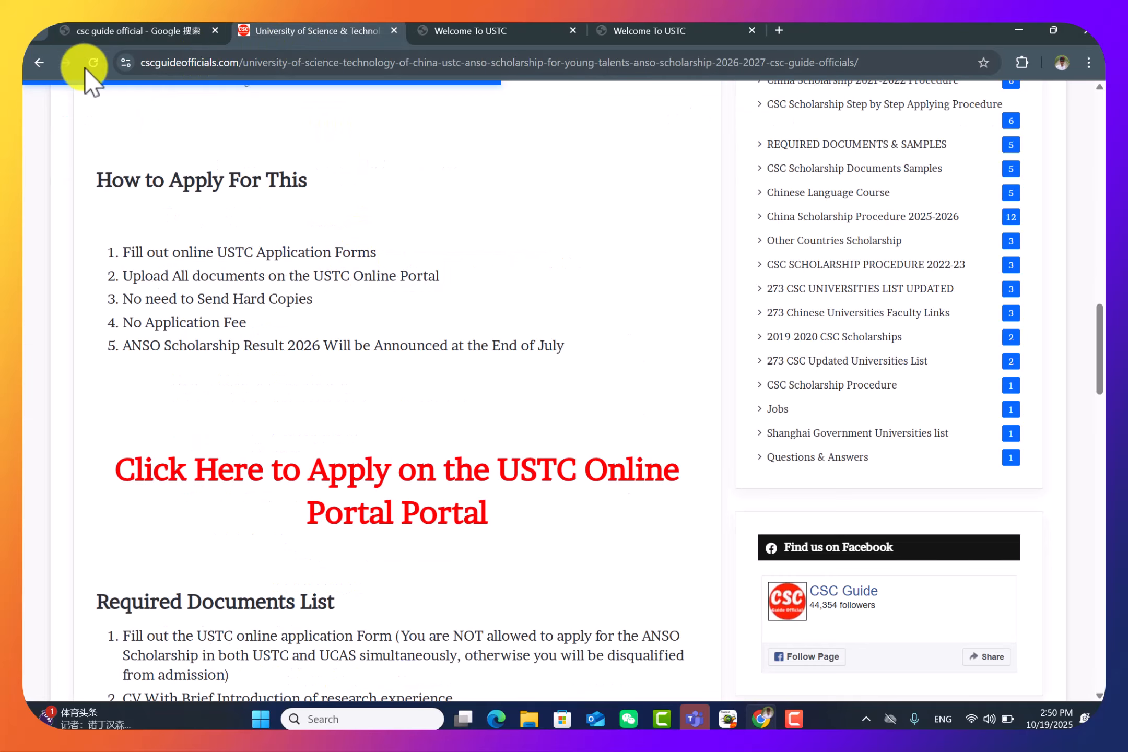
left_click(39, 62)
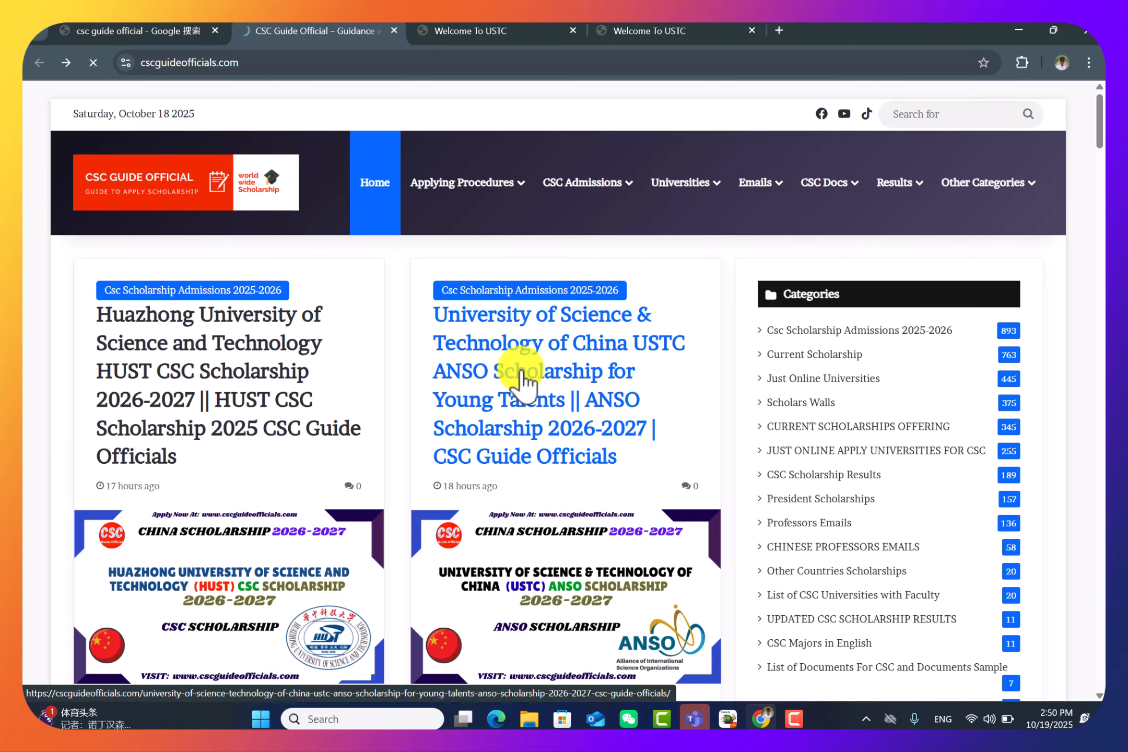
scroll(580, 387, "down", 10)
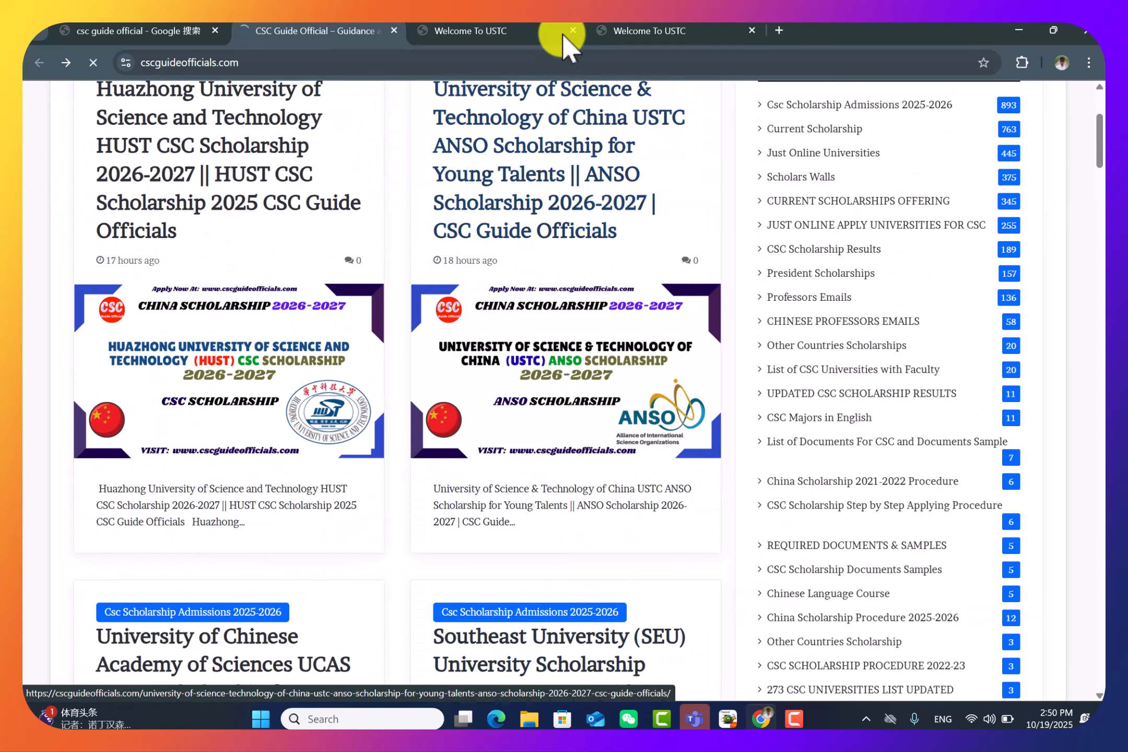
Reopen the USTC ANSO scholarship article and locate its link for applying on the USTC online portal
left_click(501, 27)
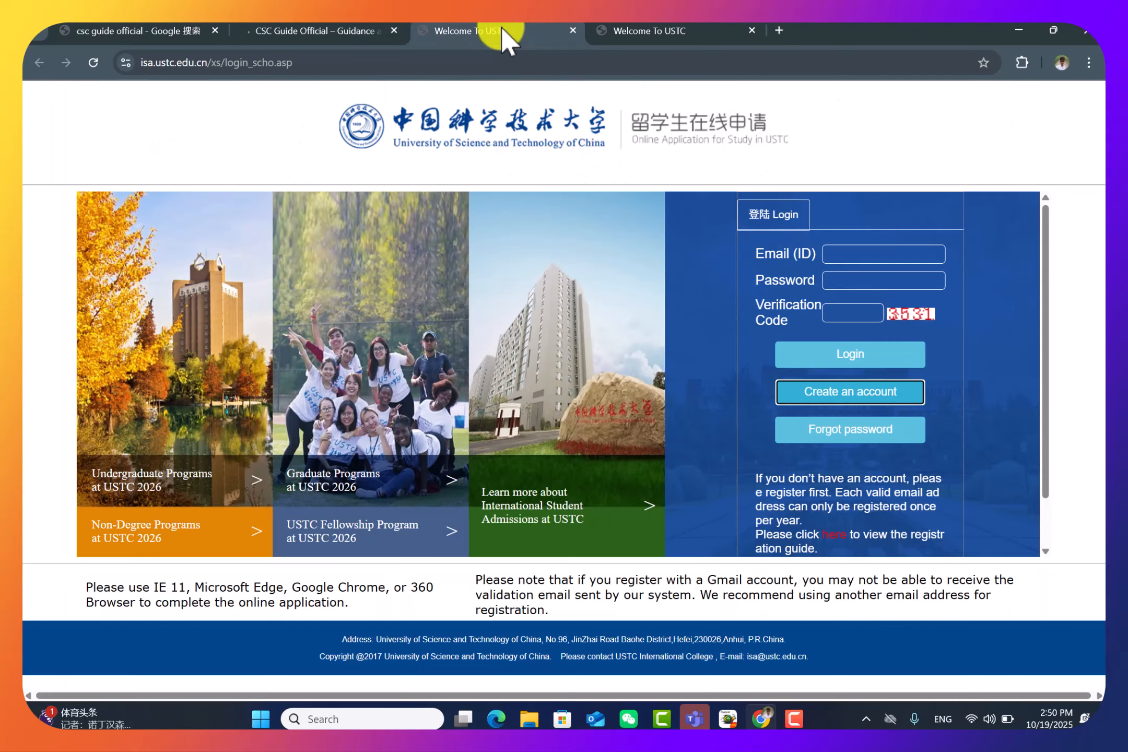
left_click(340, 36)
scroll(433, 413, "down", 20)
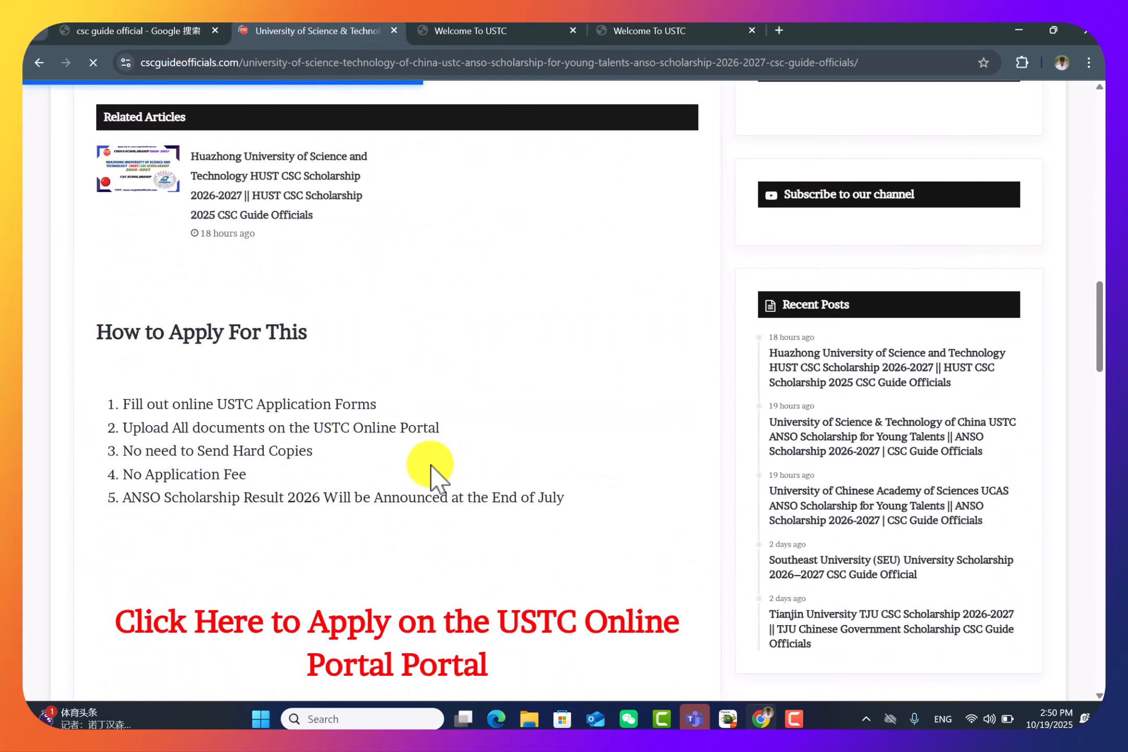
scroll(434, 476, "down", 5)
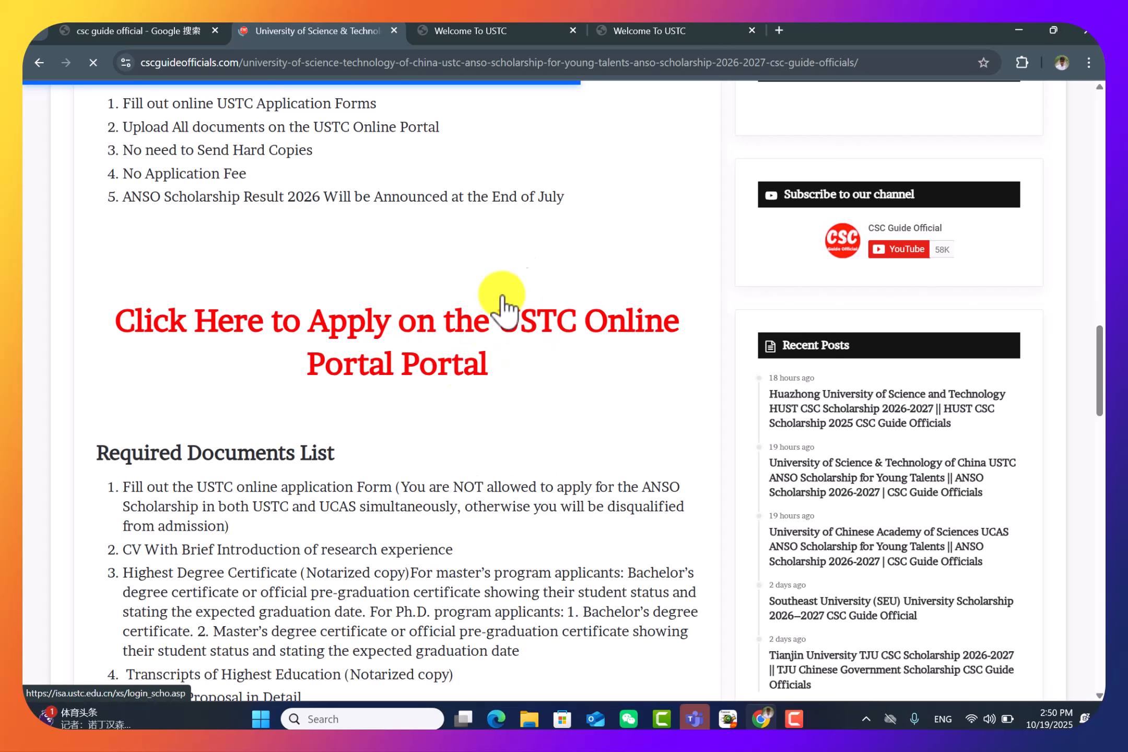
Switch to the signed-in USTC portal session, continue to apply, and open the online application
left_click(523, 31)
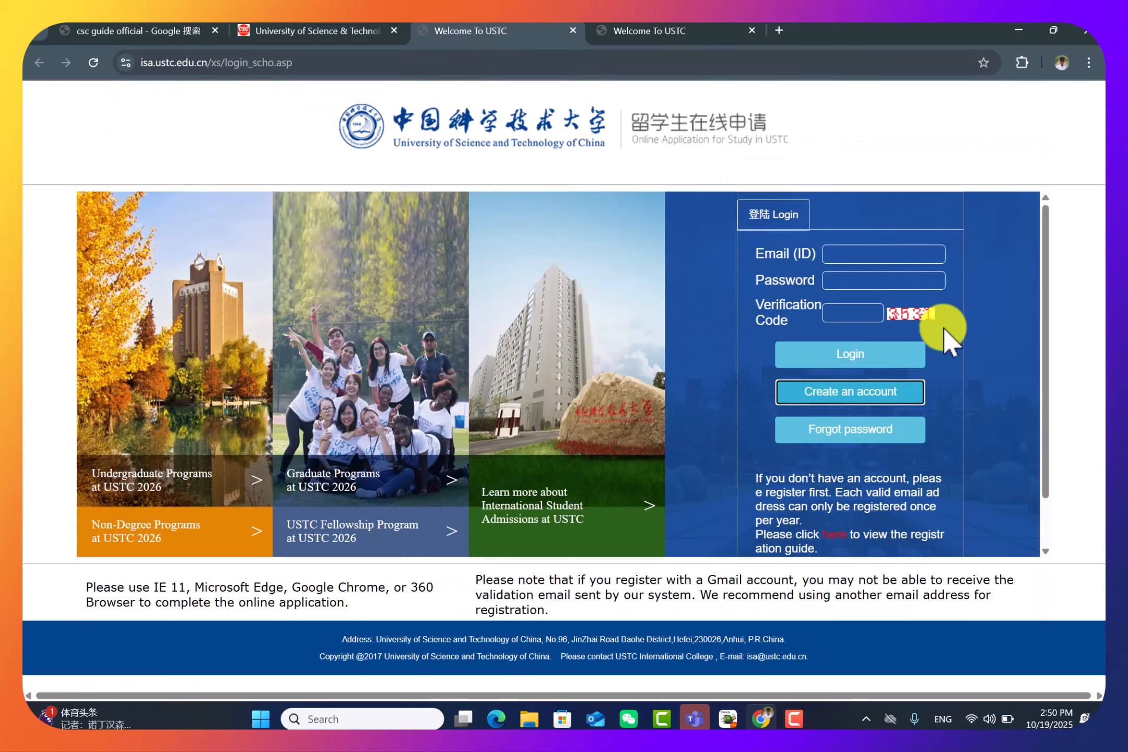
left_click(648, 29)
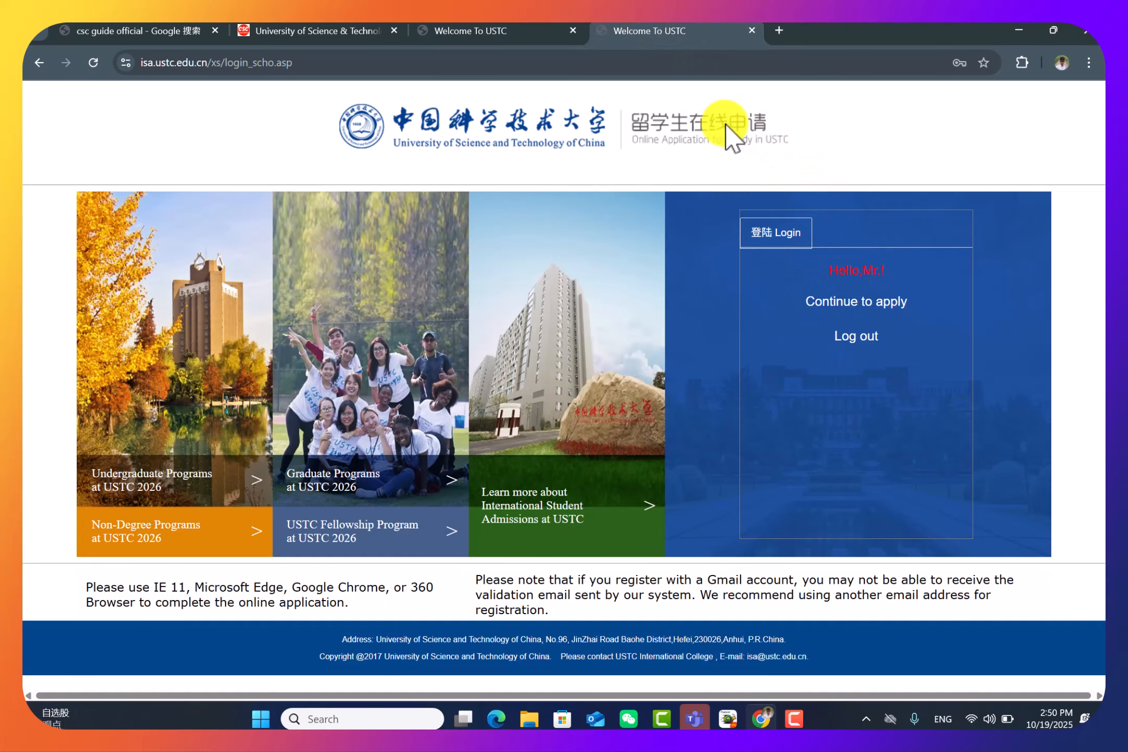
left_click(863, 303)
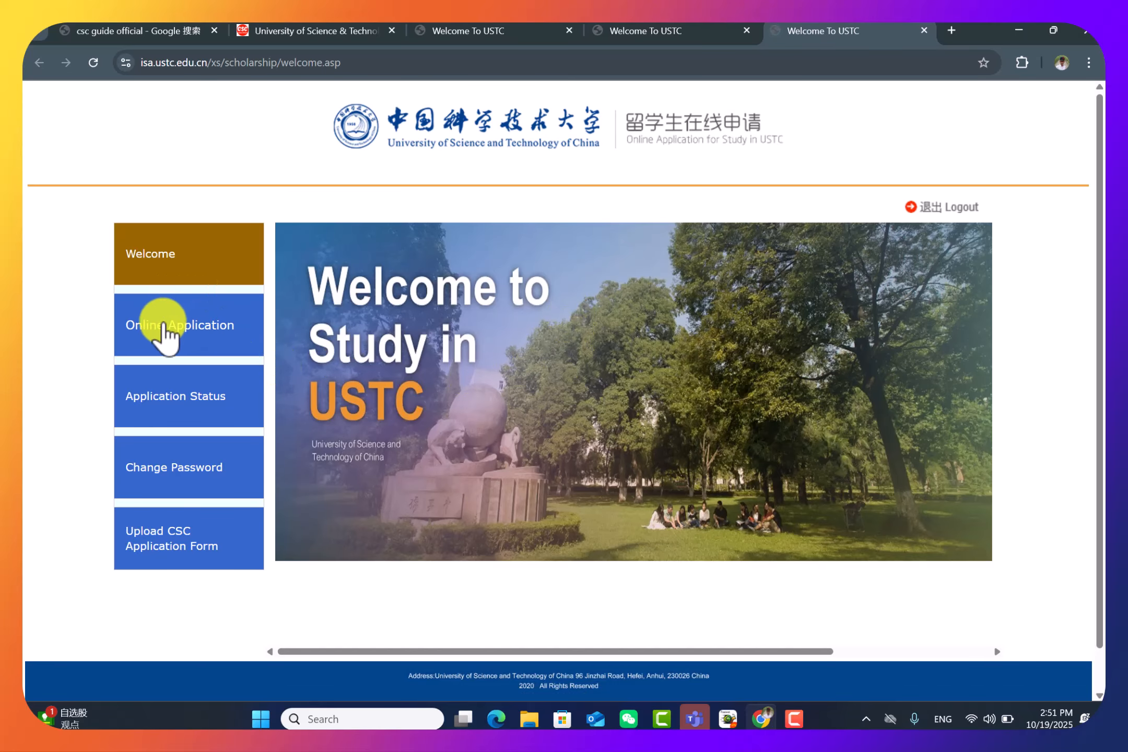
left_click(168, 329)
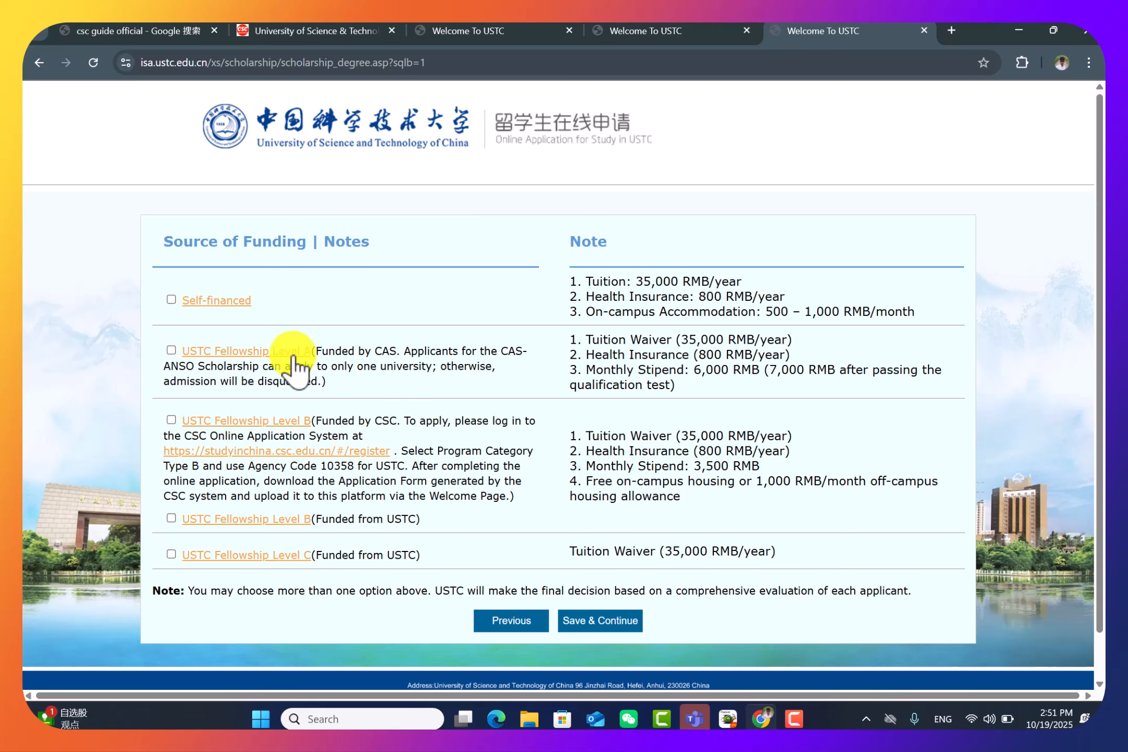
Select USTC Fellowship Level A, confirm its mandatory statements, and answer Yes to ANSO-CAS-TWAS/UNESCO PhD Scholarship consideration
left_click(171, 349)
scroll(335, 366, "down", 1)
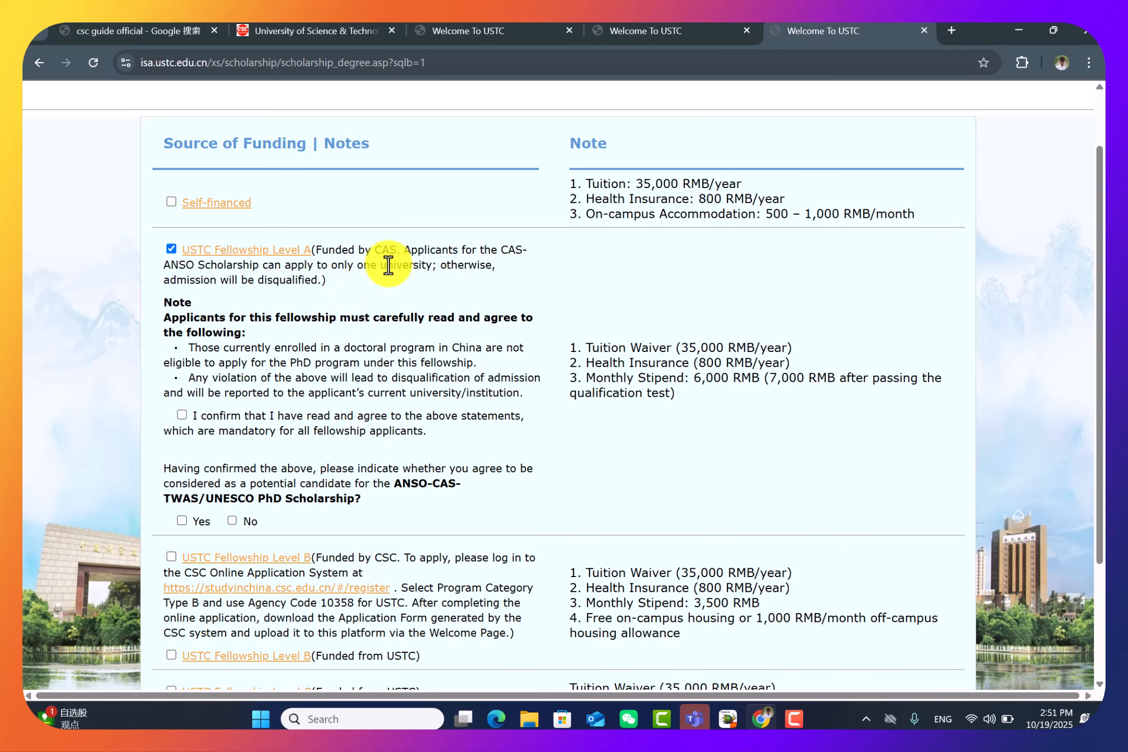
scroll(405, 292, "up", 2)
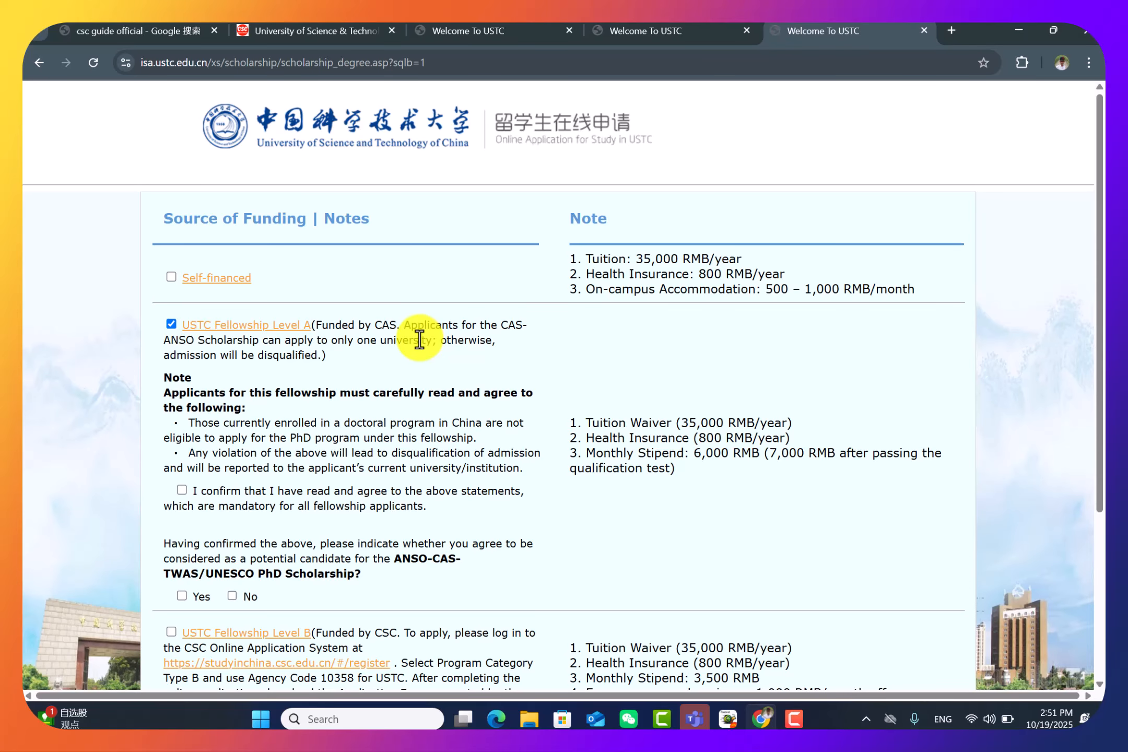
scroll(380, 368, "down", 3)
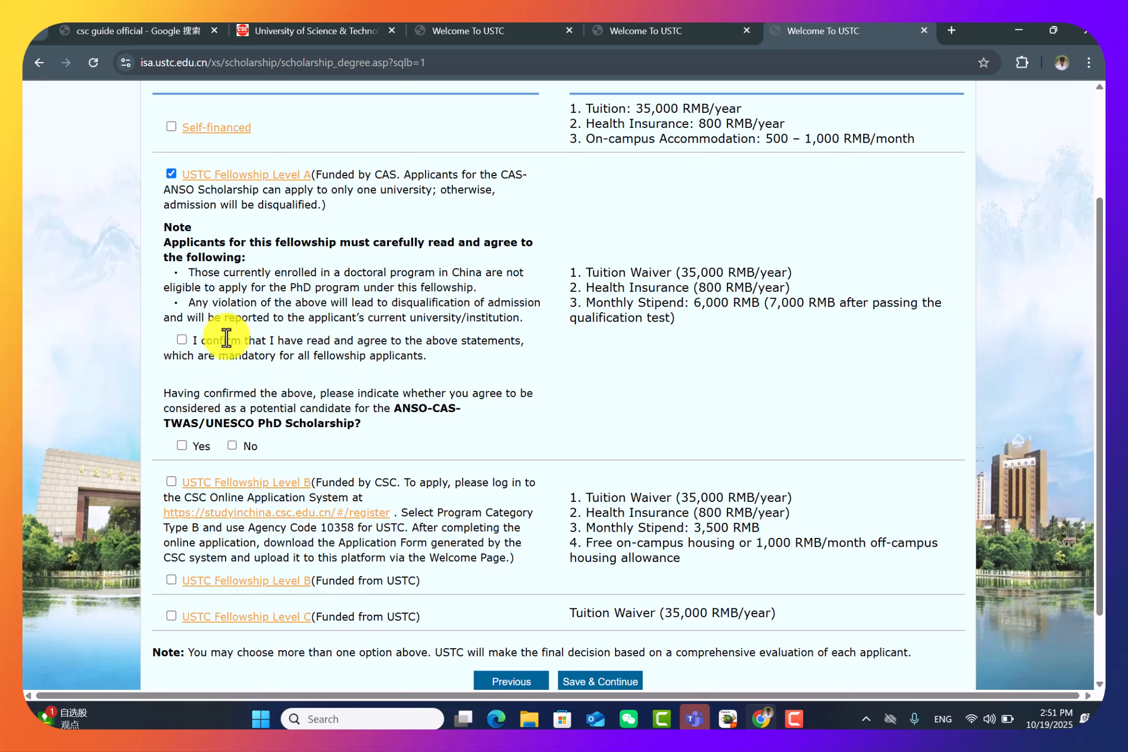
left_click(182, 340)
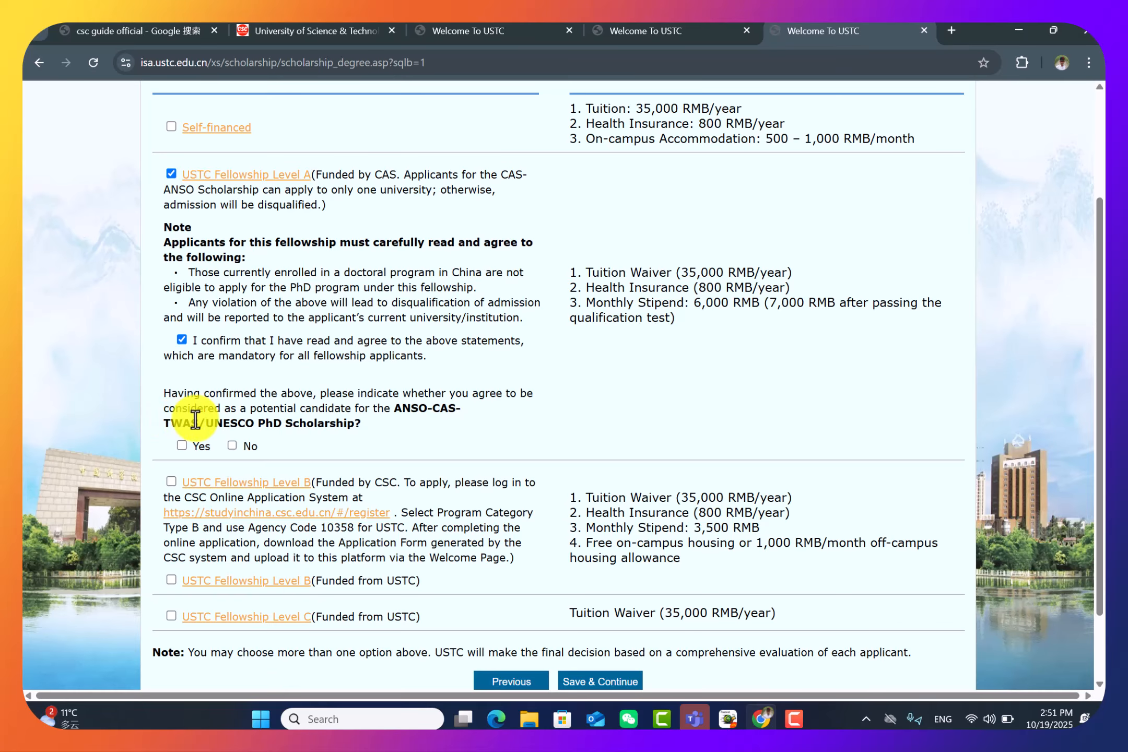
left_click(182, 446)
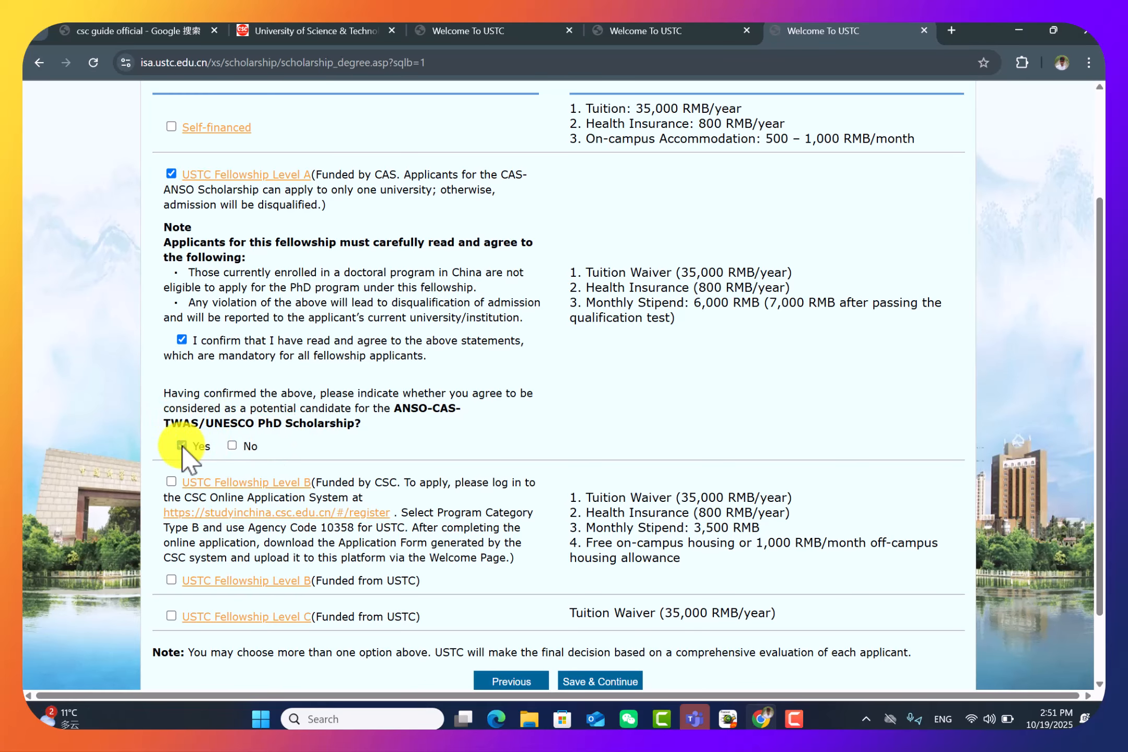
Select the CSC-funded USTC Fellowship Level B and review the funding notes for Levels B and C
scroll(441, 402, "down", 2)
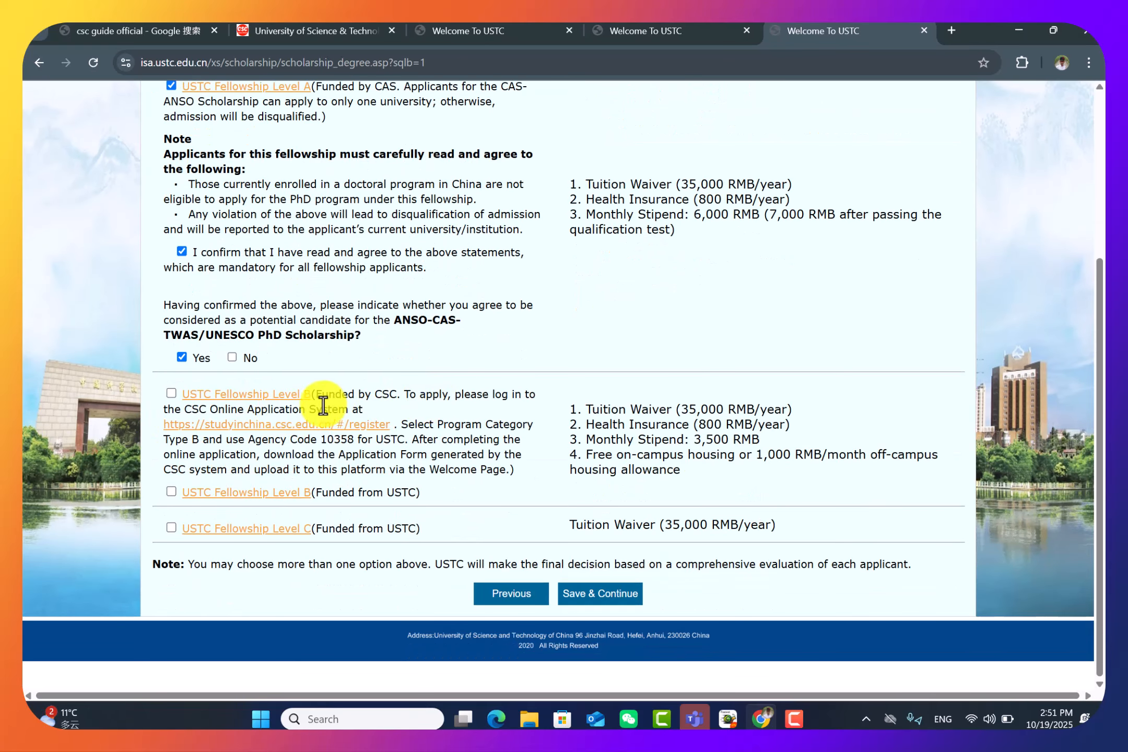
left_click(170, 393)
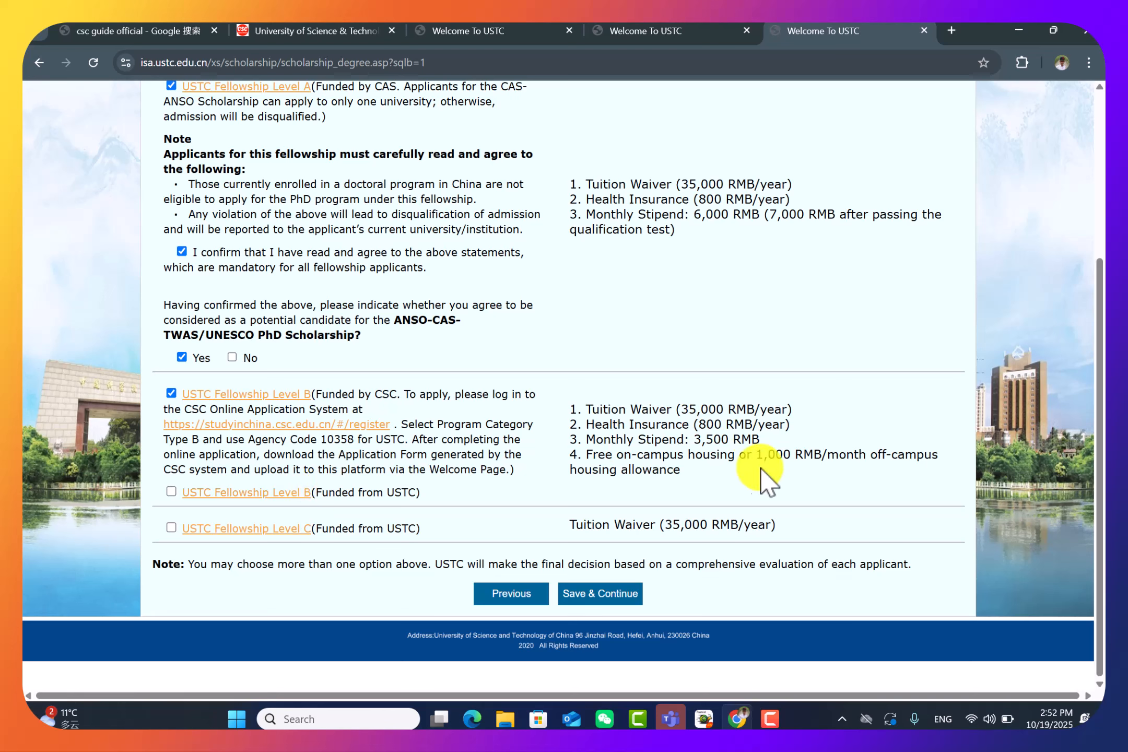
left_click_drag(766, 454, 829, 459)
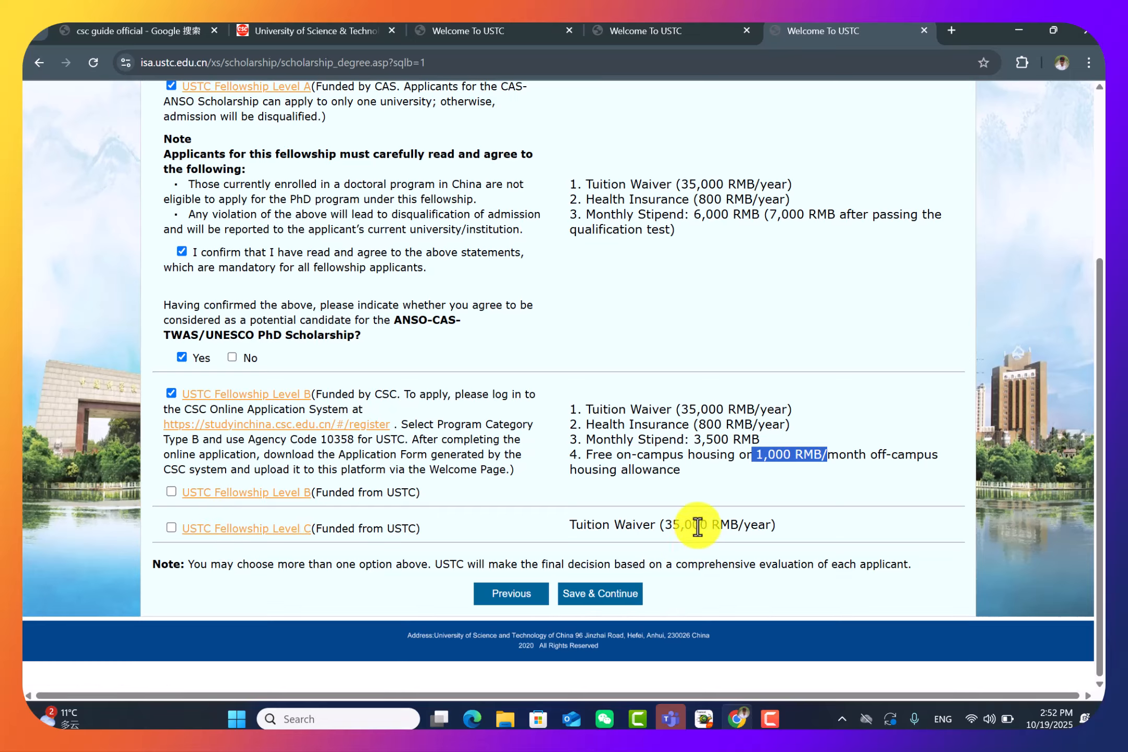
left_click_drag(601, 411, 749, 390)
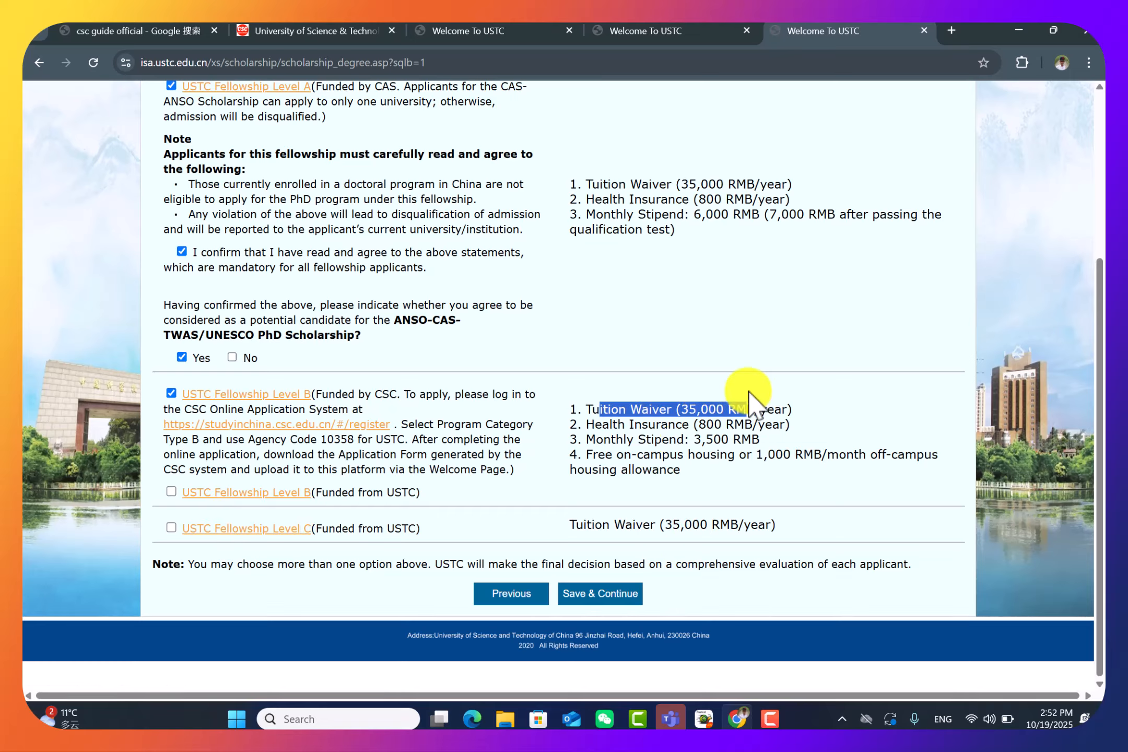
left_click(645, 432)
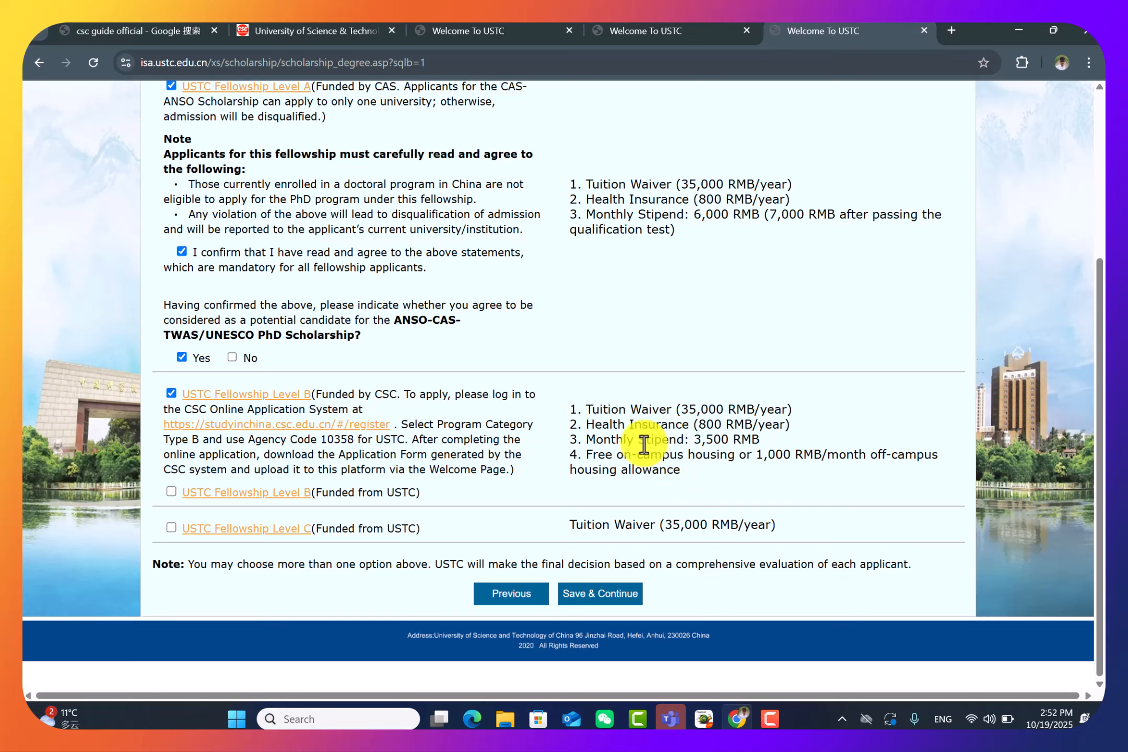
left_click_drag(751, 455, 790, 455)
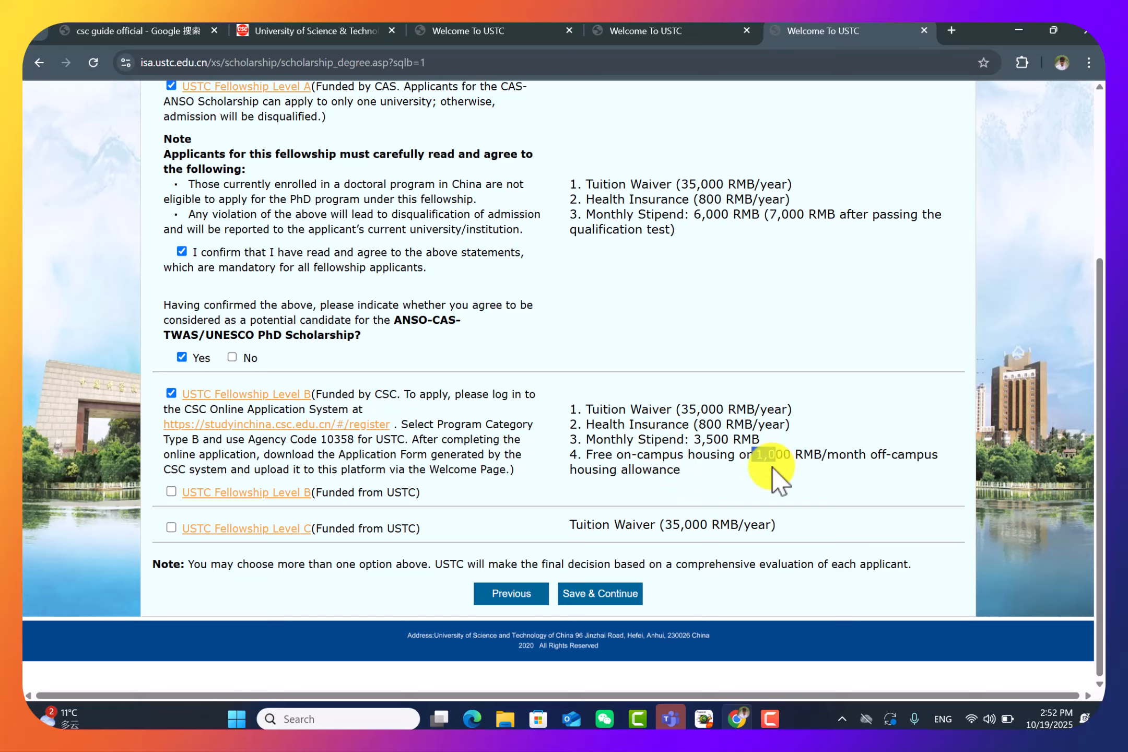
left_click_drag(669, 527, 751, 529)
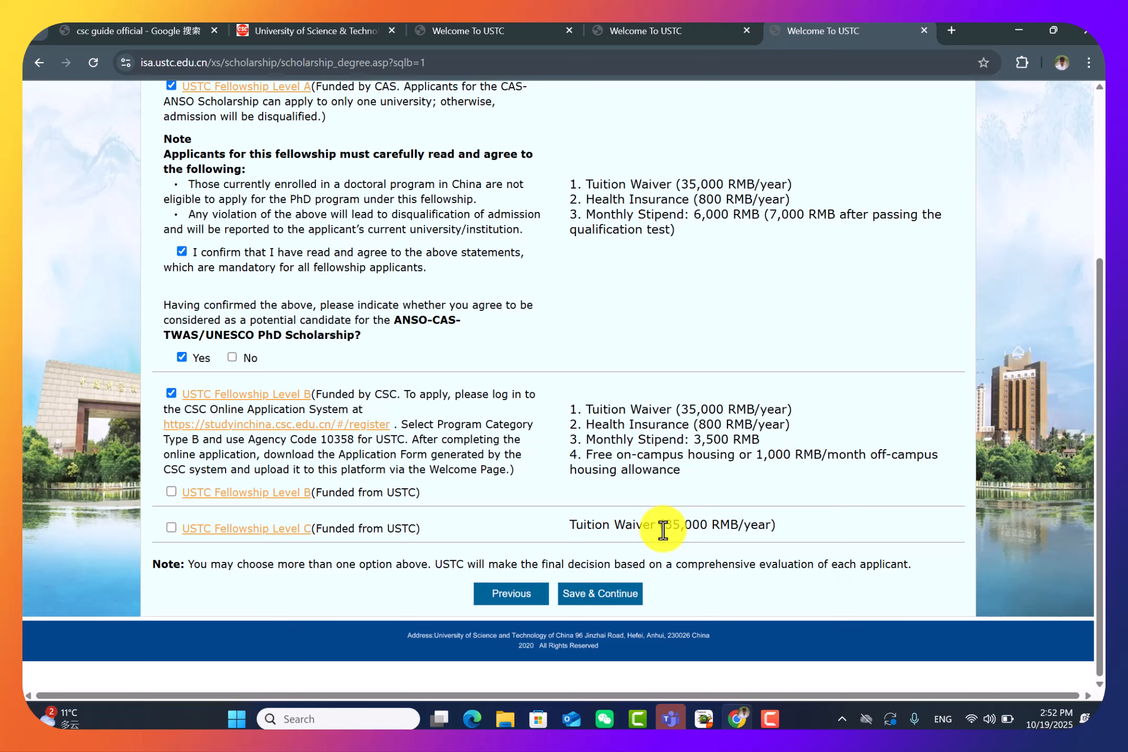
left_click_drag(663, 530, 730, 533)
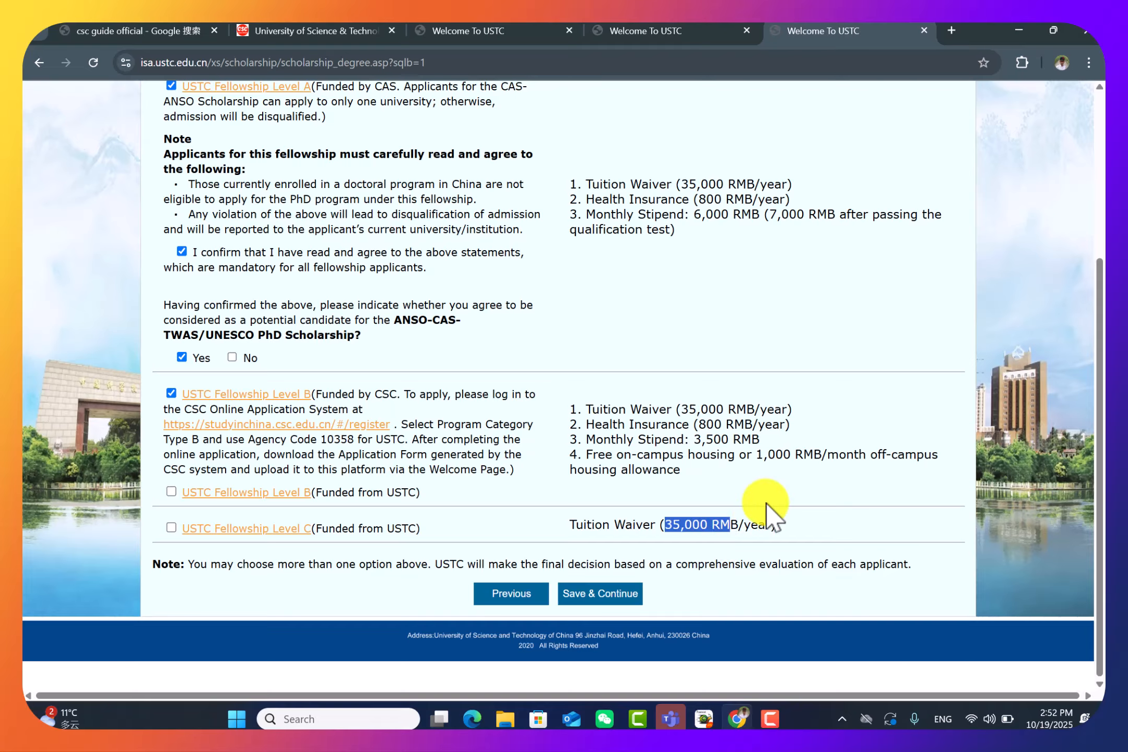
Add USTC Fellowship Level C and the USTC-funded Fellowship Level B to the selected funding sources
left_click_drag(756, 456, 748, 485)
left_click(682, 448)
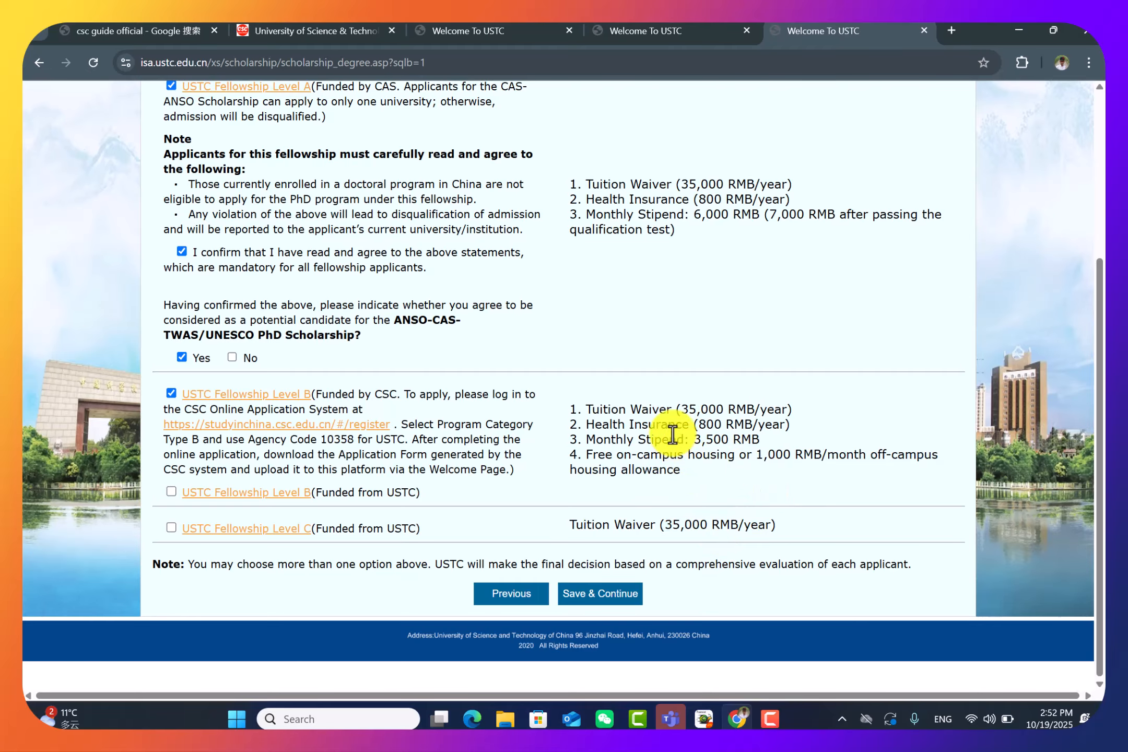
left_click(172, 527)
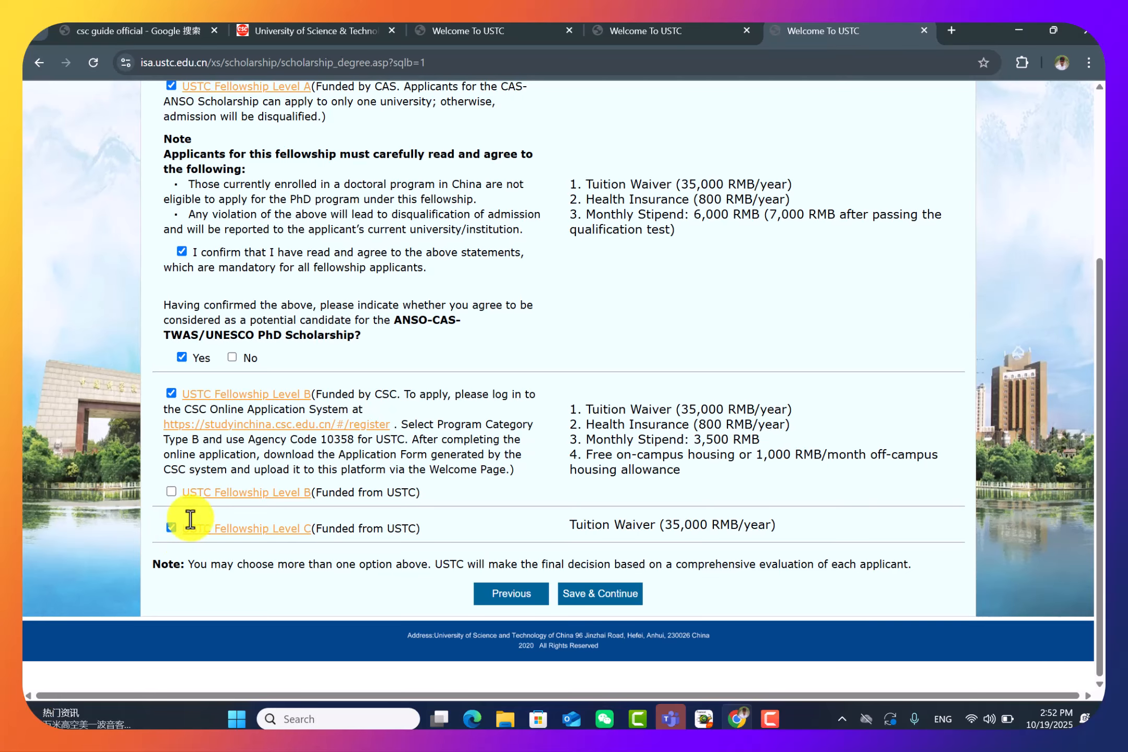
scroll(601, 339, "up", 1)
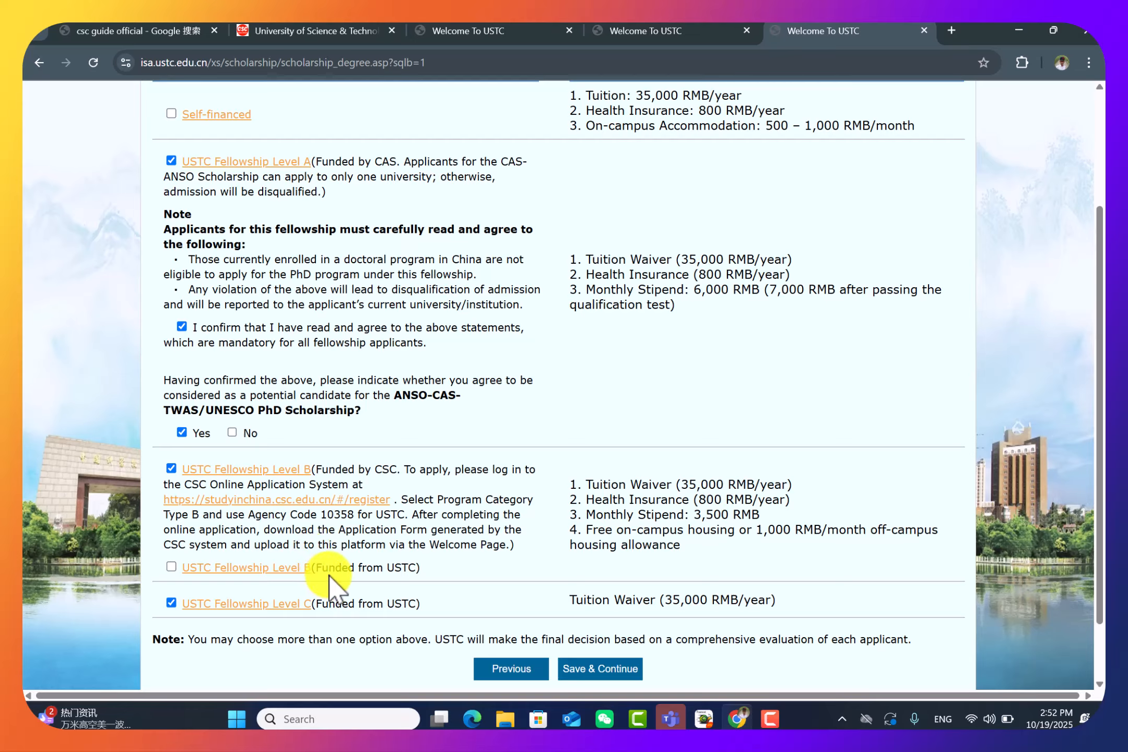
left_click(187, 569)
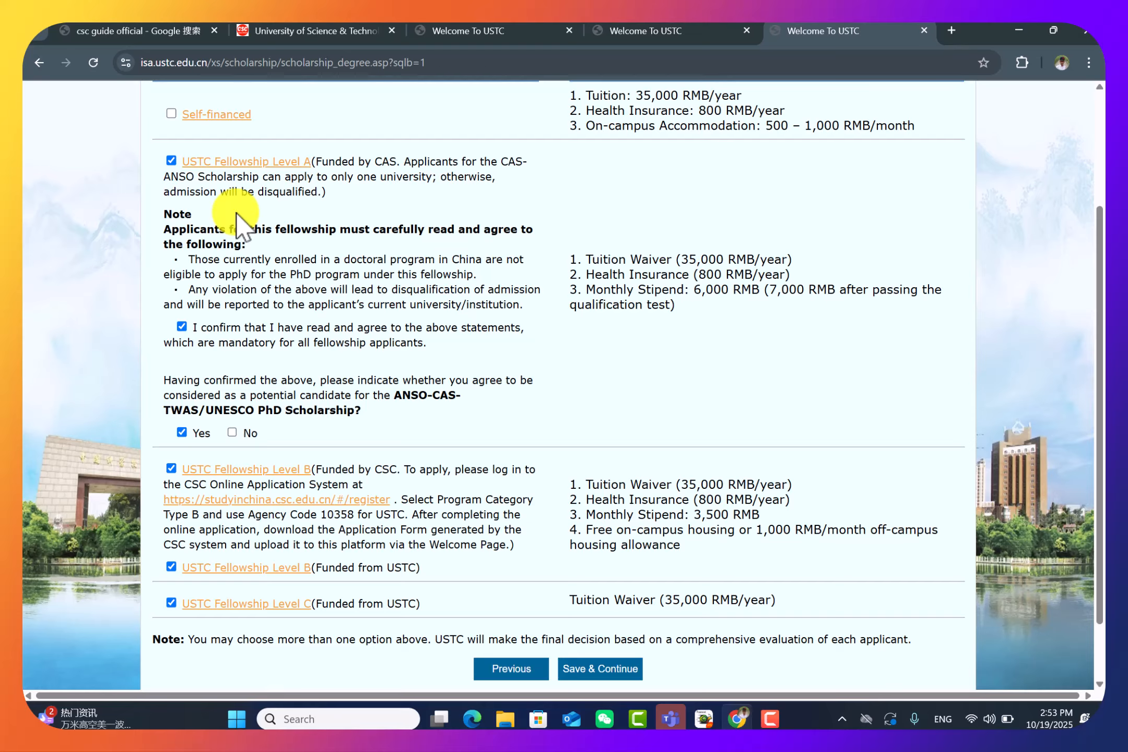
Review the scholarship article's note on finding a host supervisor, and return to the source of funding page
left_click(308, 30)
scroll(314, 397, "down", 6)
scroll(318, 418, "down", 3)
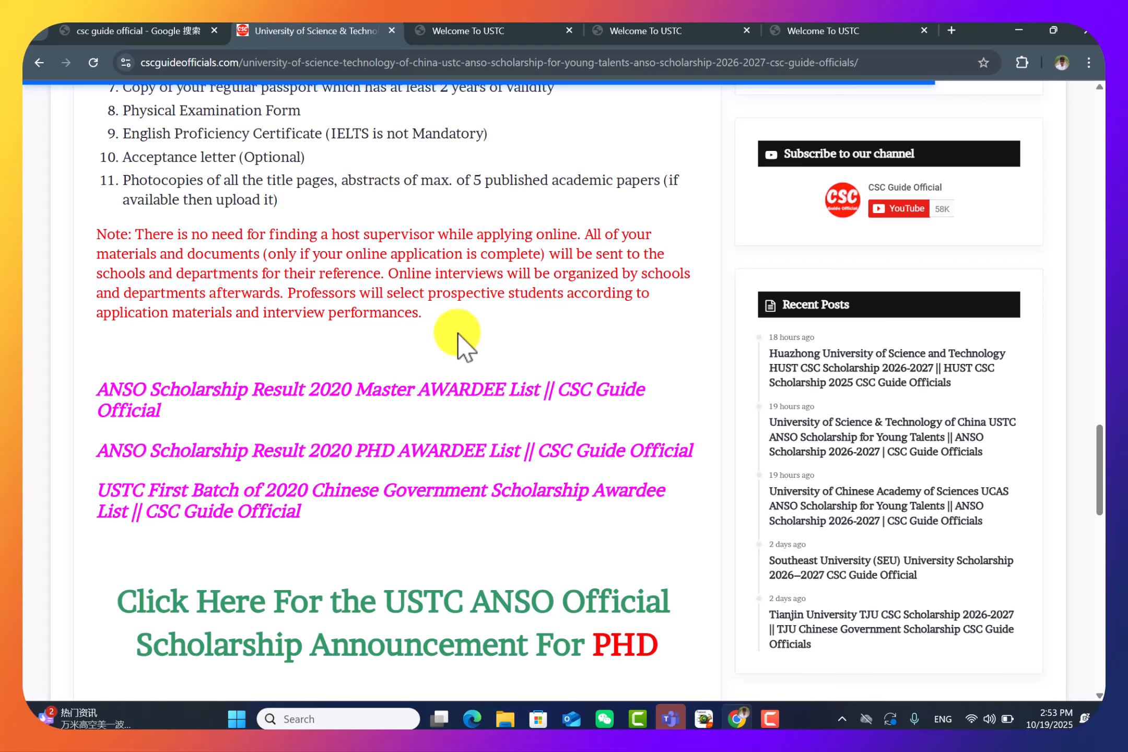
left_click_drag(411, 315, 133, 236)
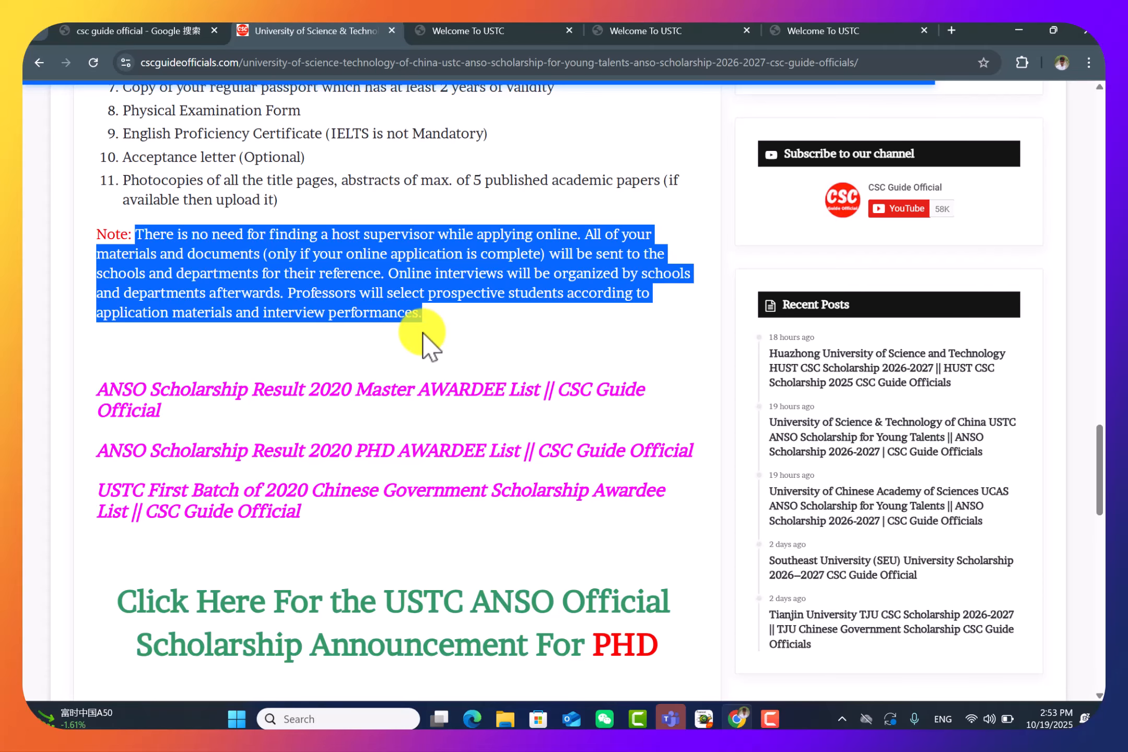
mouse_move(630, 27)
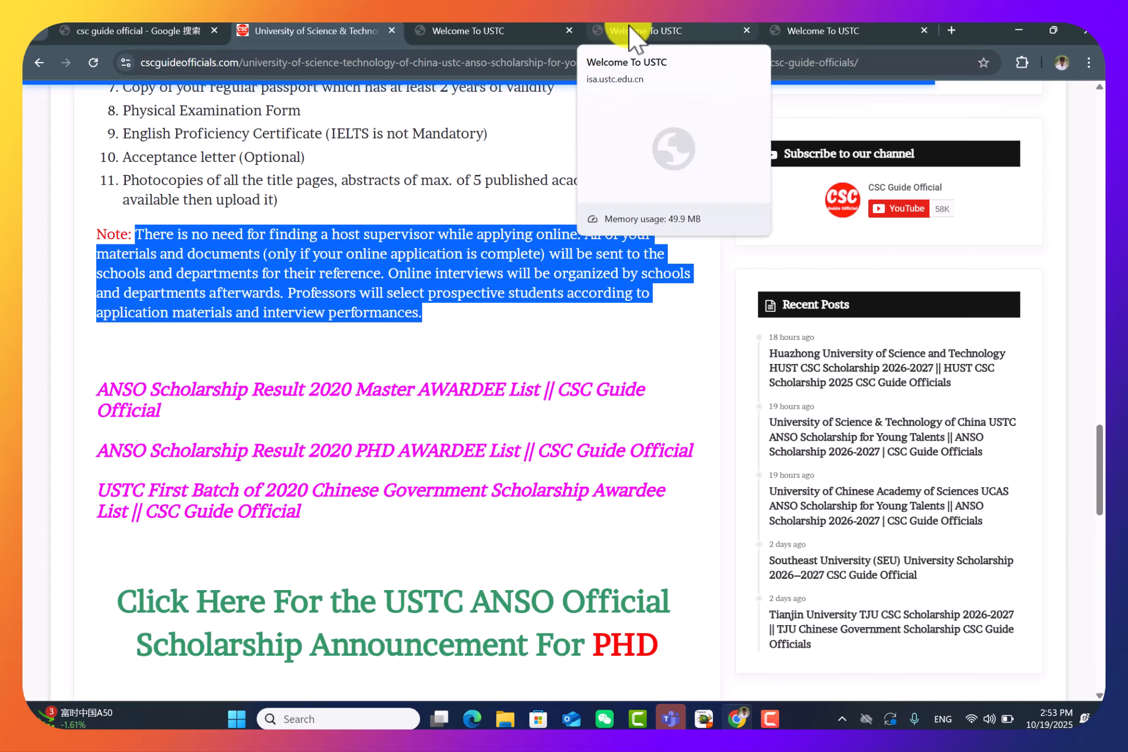
left_click(629, 28)
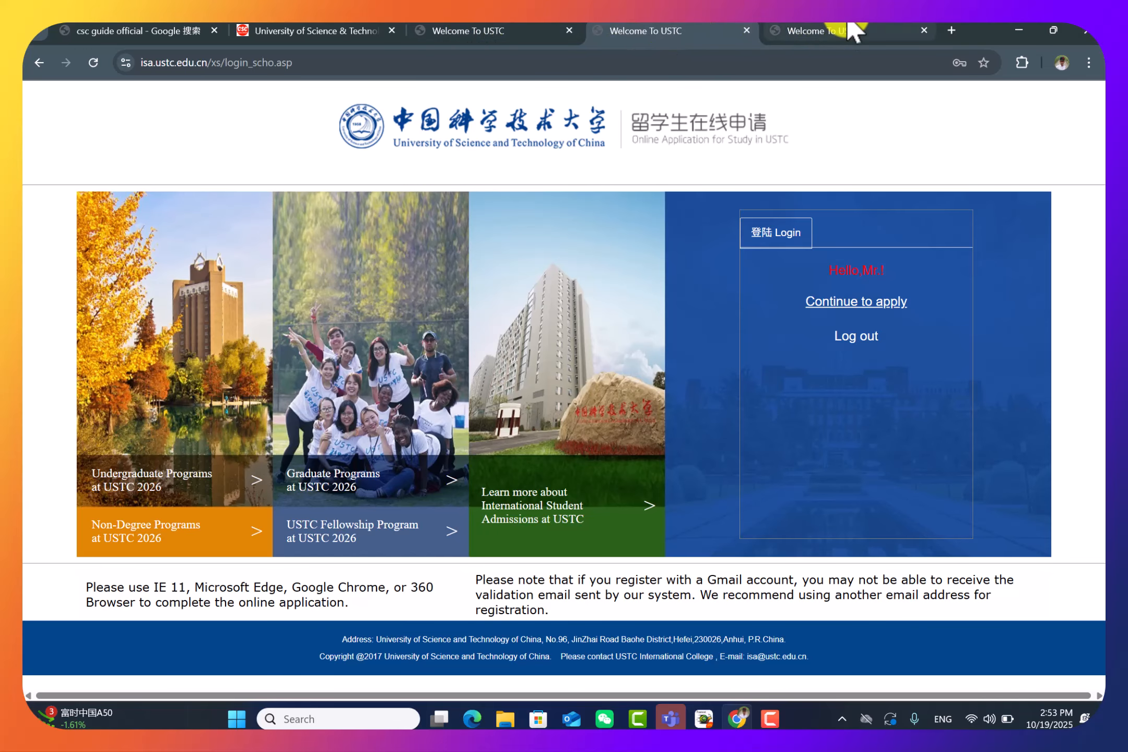
left_click(825, 34)
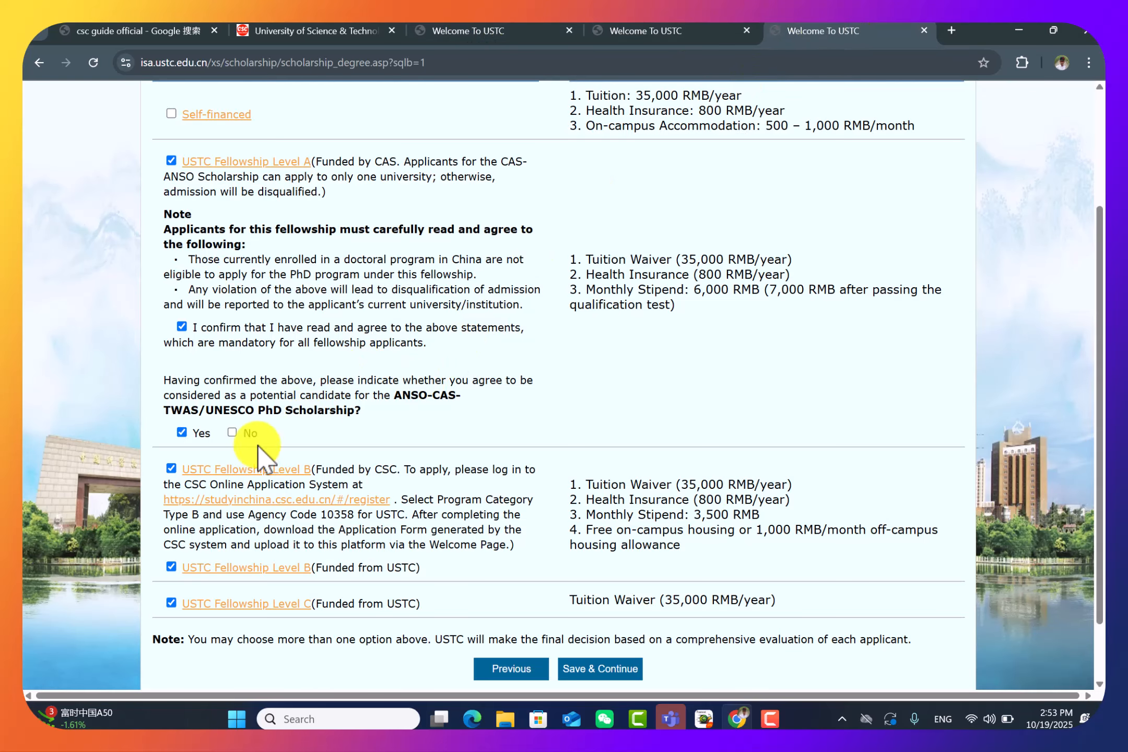
Deselect USTC Fellowship Level C and the CSC-funded Level B, and review the benefits of the USTC-funded Level B
left_click(171, 468)
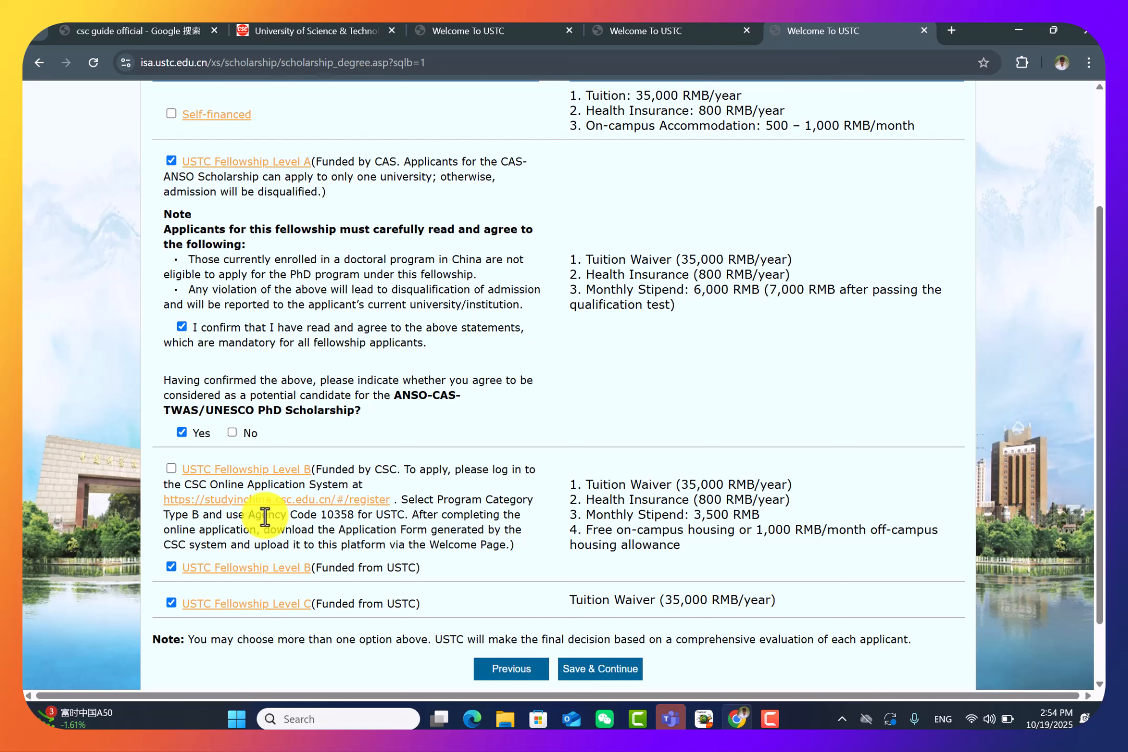
left_click(173, 467)
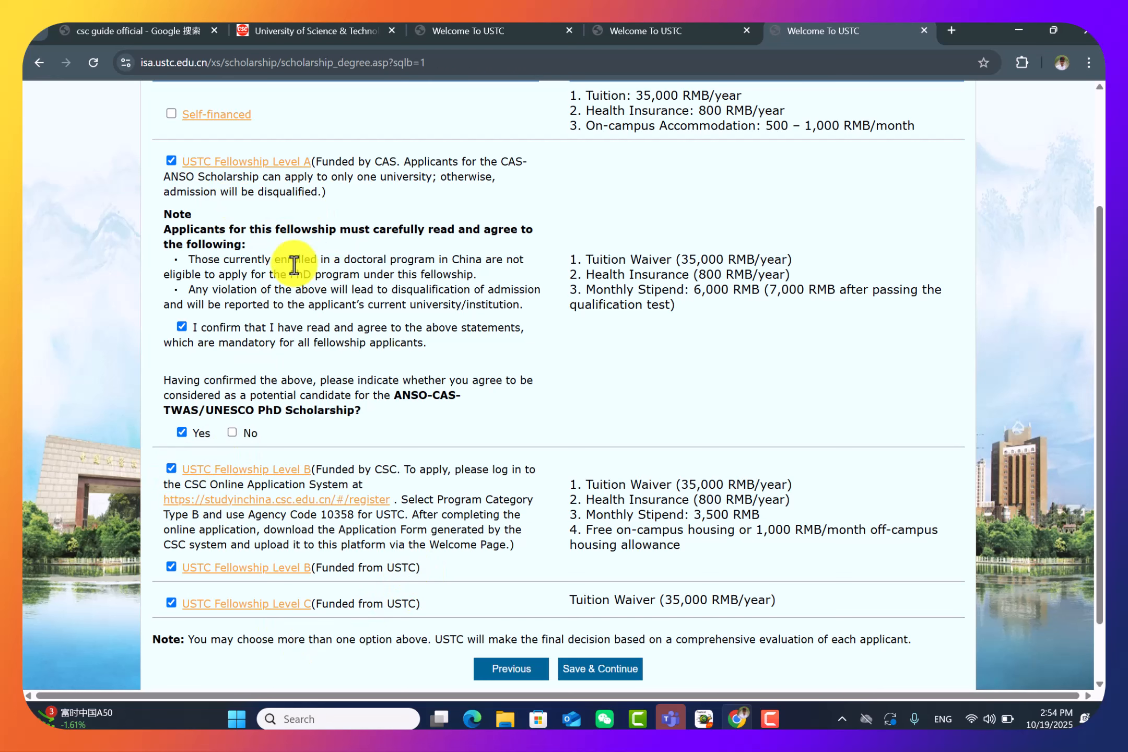
left_click(172, 603)
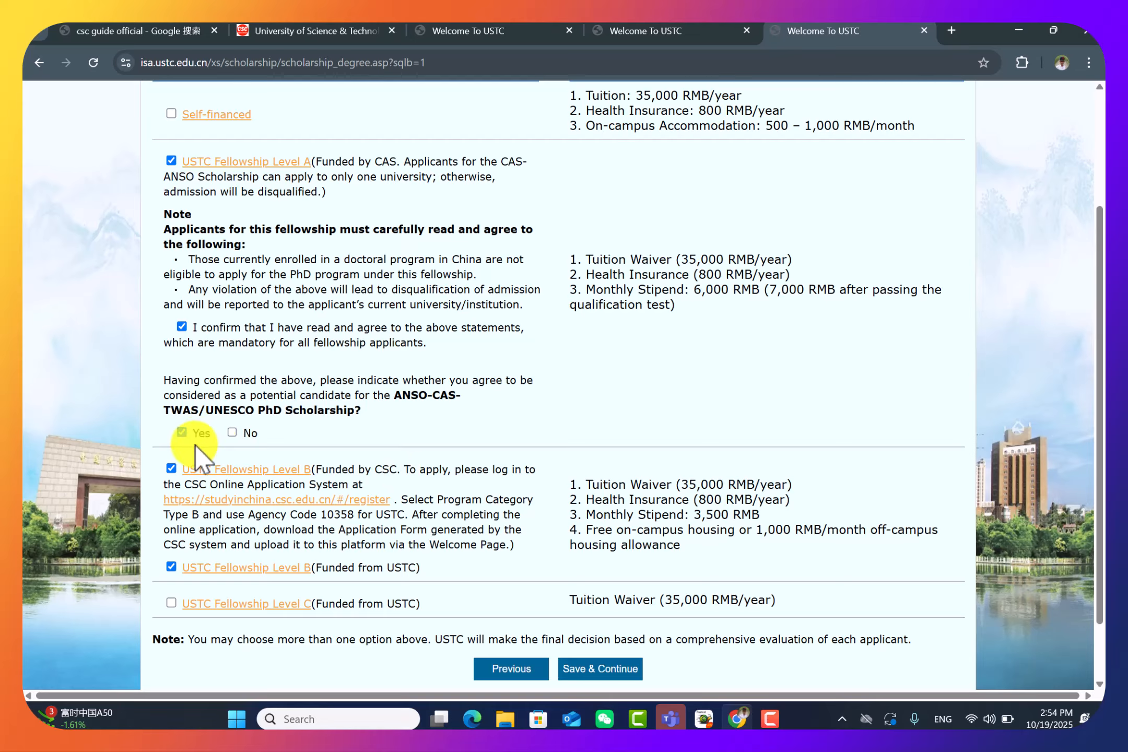
left_click(171, 469)
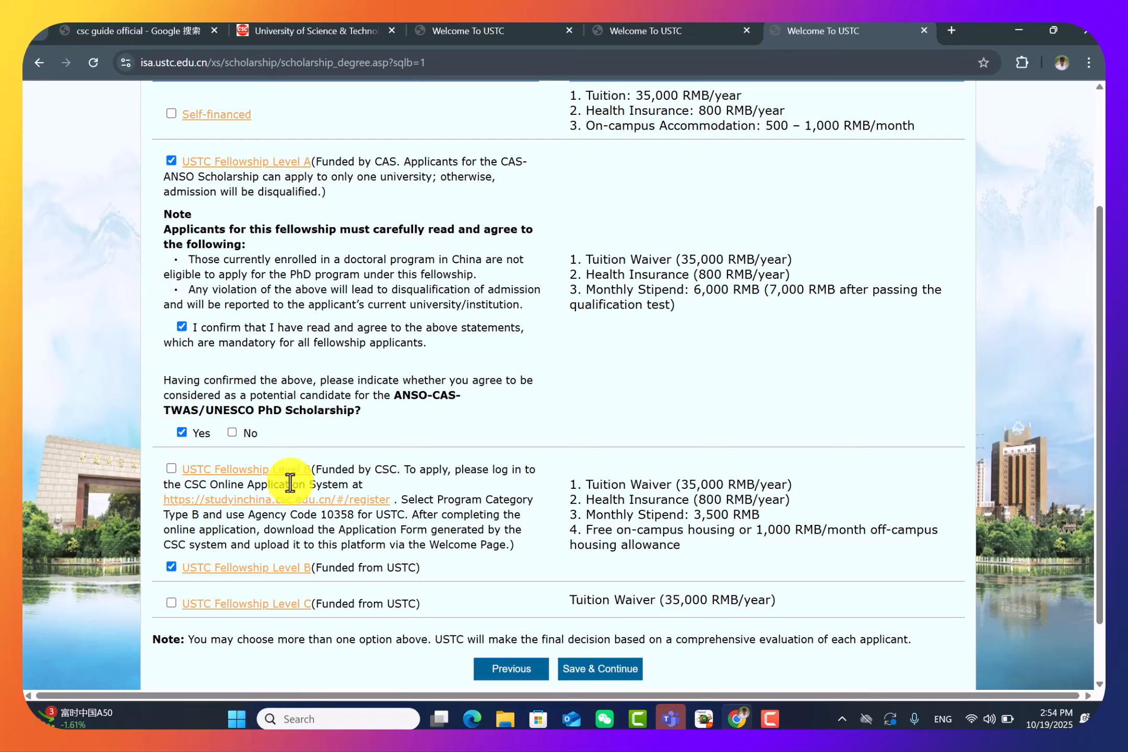
left_click_drag(362, 486, 321, 468)
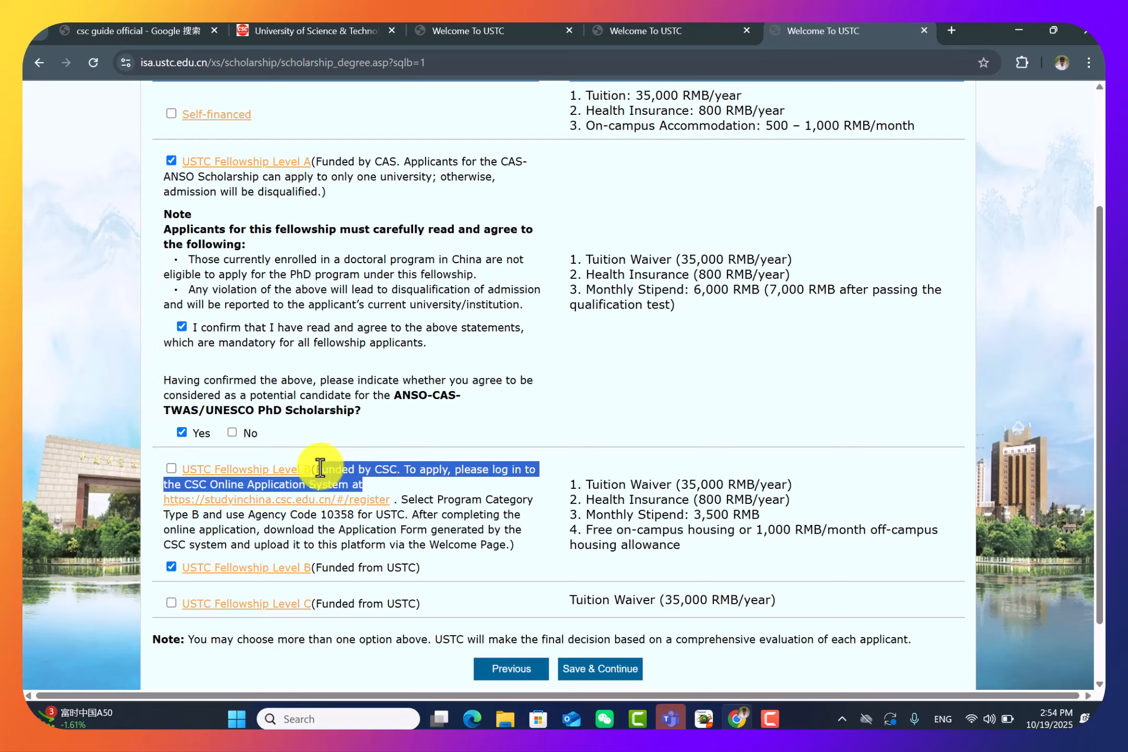
left_click(305, 473)
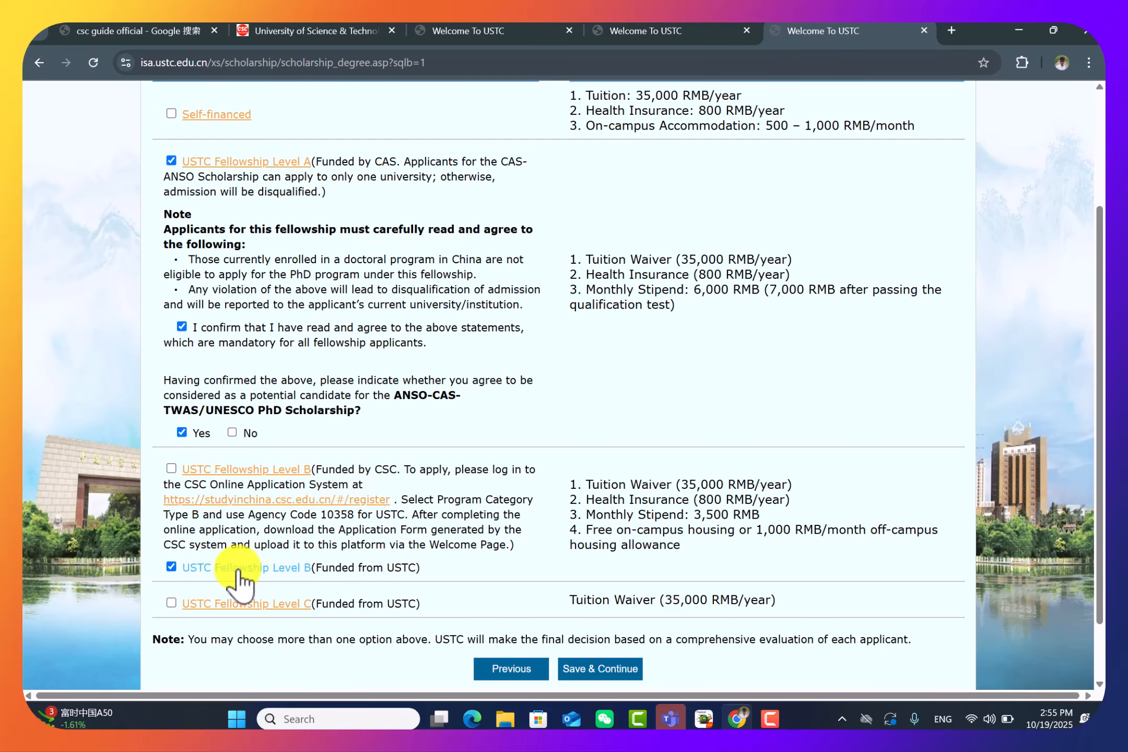
left_click_drag(577, 483, 722, 510)
left_click(708, 513)
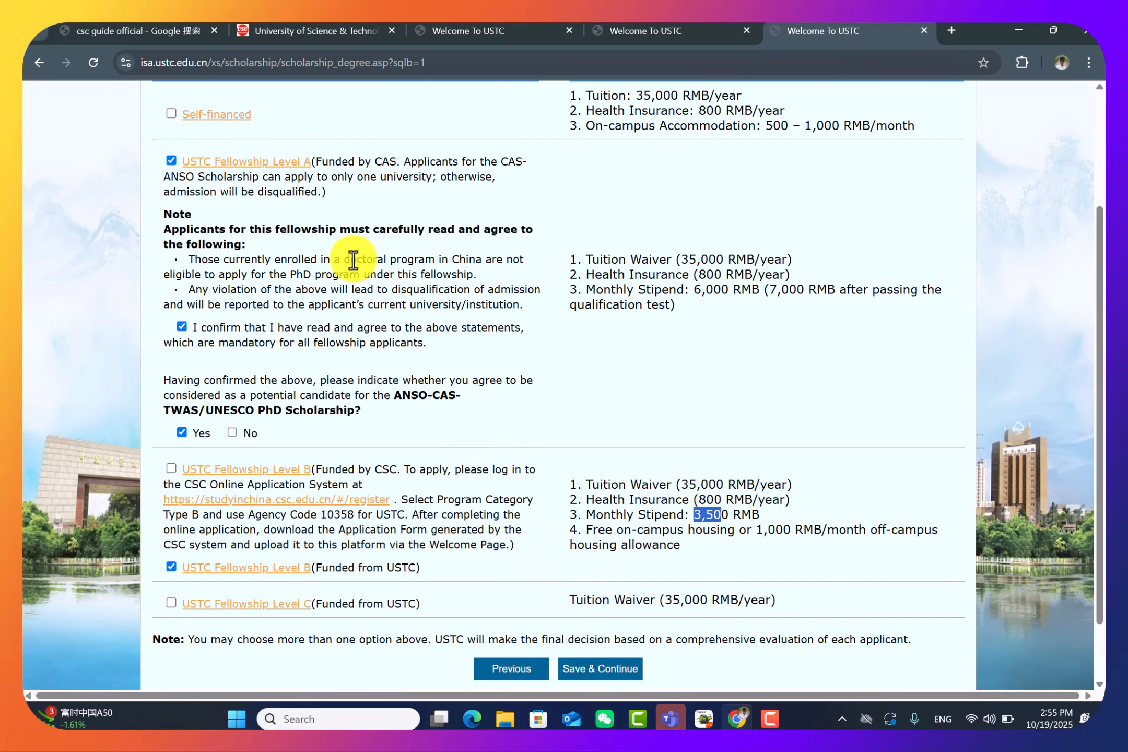
Go back to the portal's welcome page and open the online application for the master's program
left_click(40, 63)
left_click(187, 332)
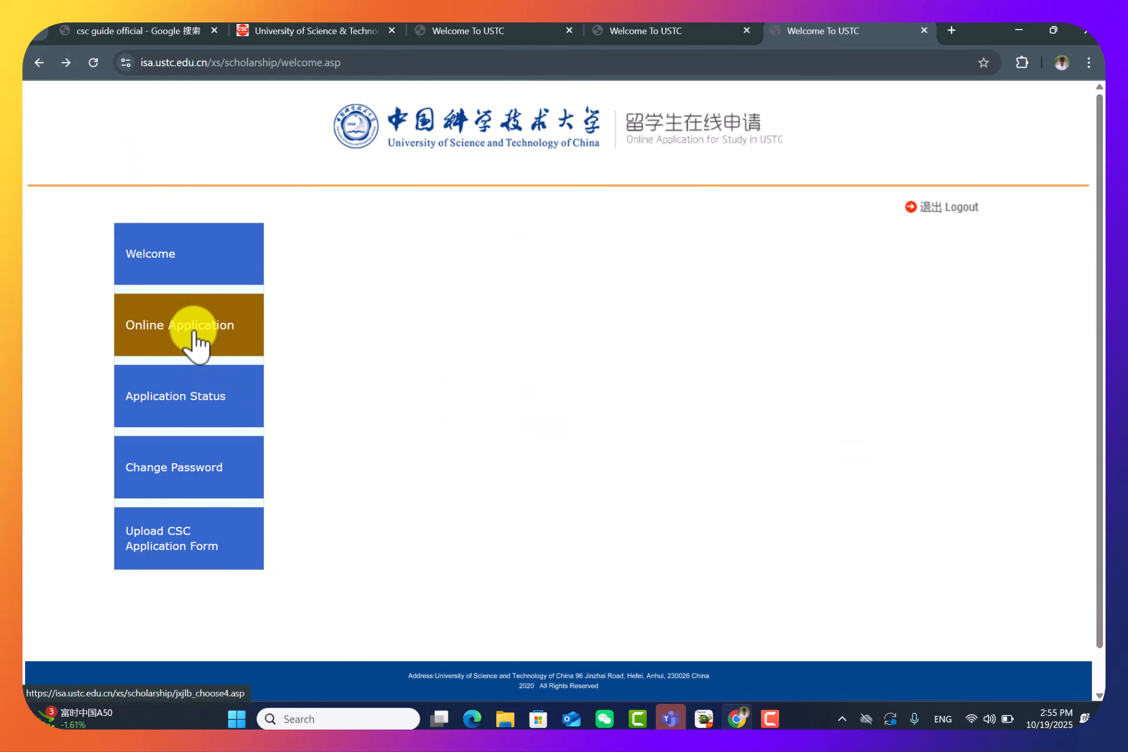
left_click(360, 384)
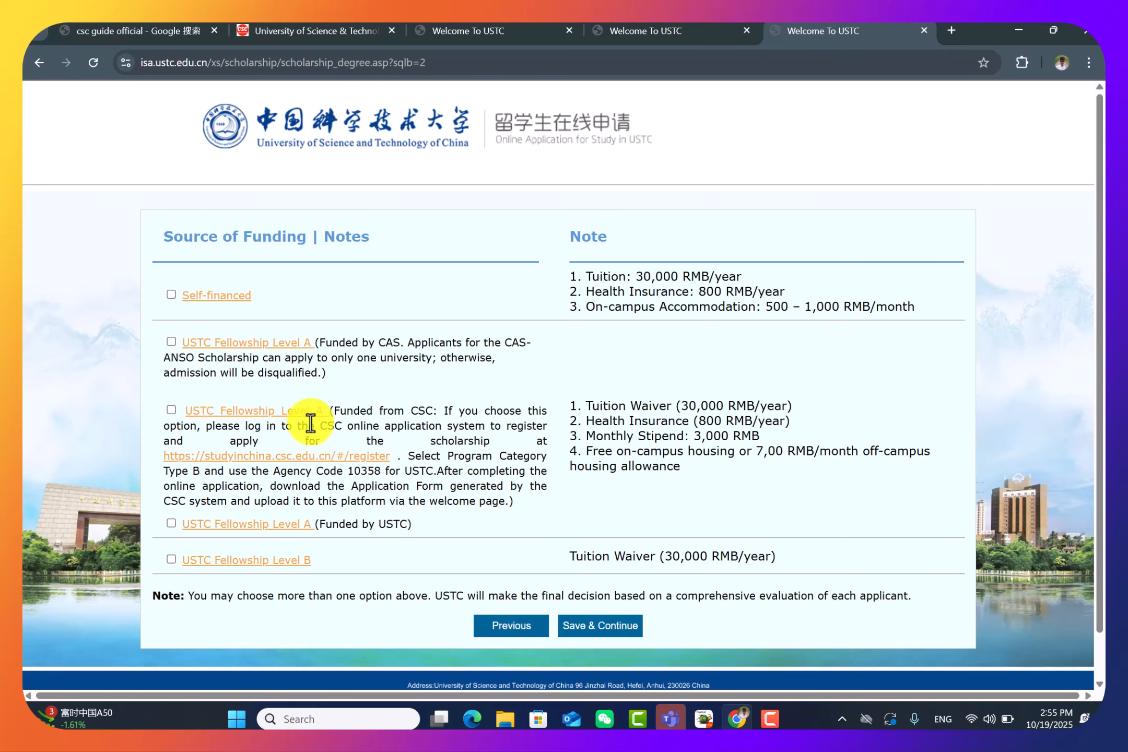
Select the CAS-funded USTC Fellowship Level A for the master's program and confirm its mandatory statements
scroll(438, 399, "down", 1)
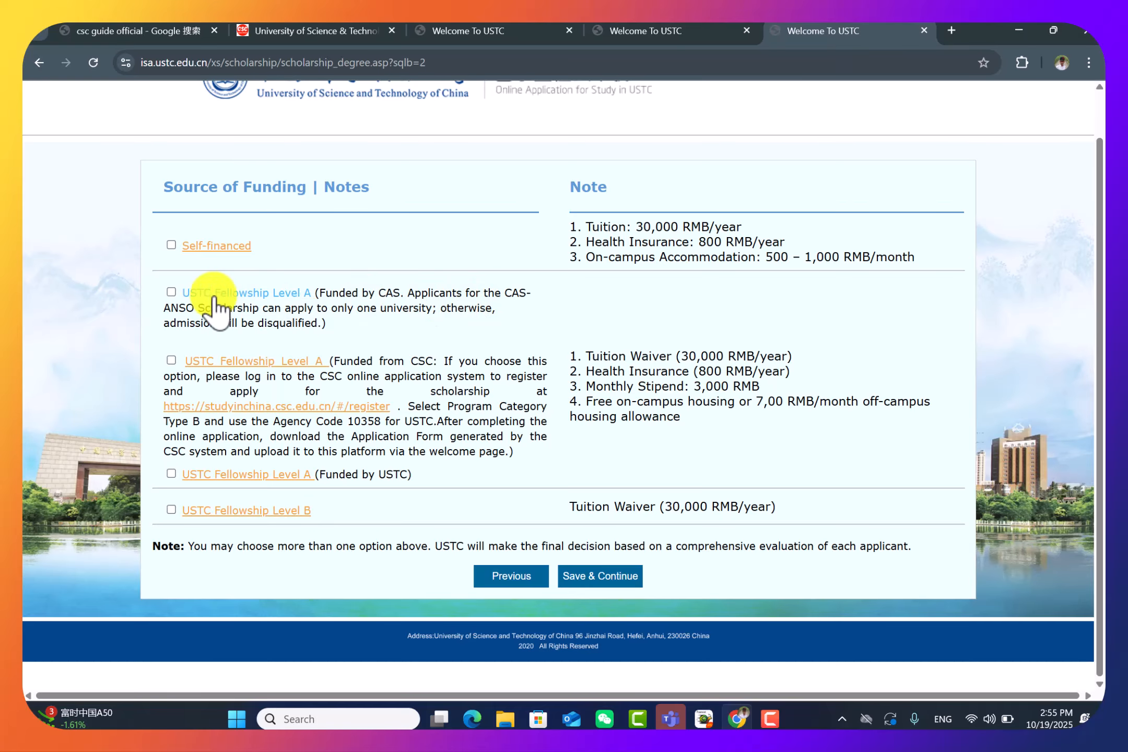
left_click(171, 292)
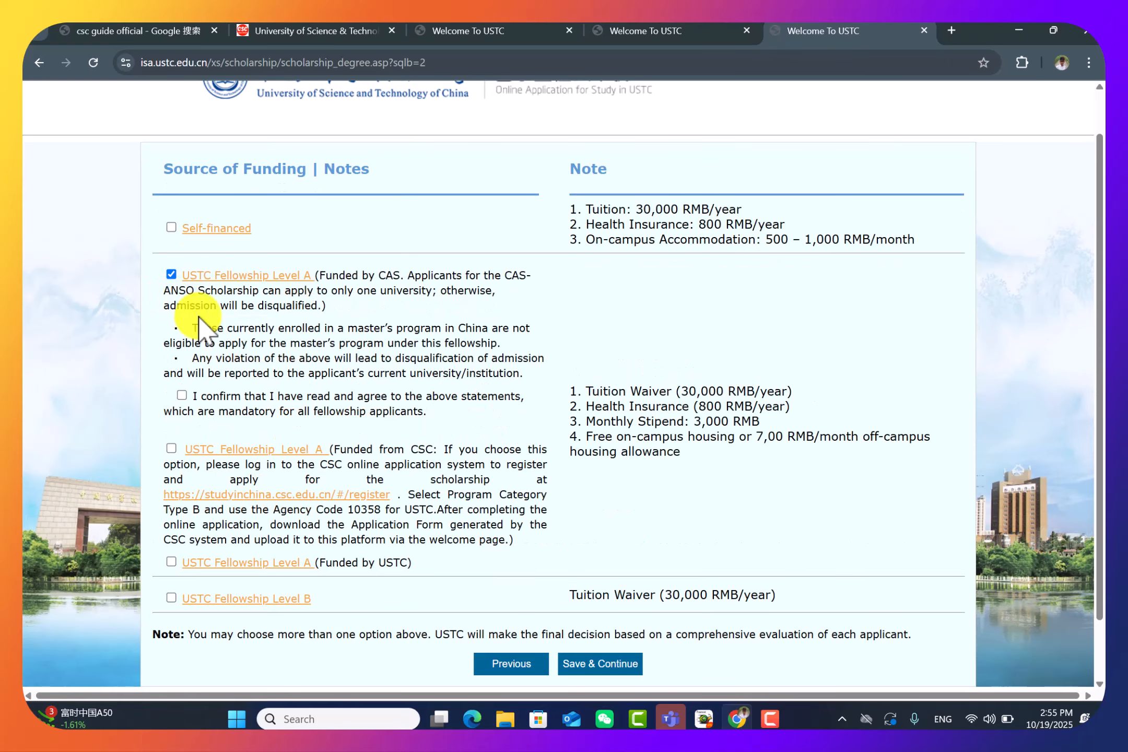
left_click(181, 396)
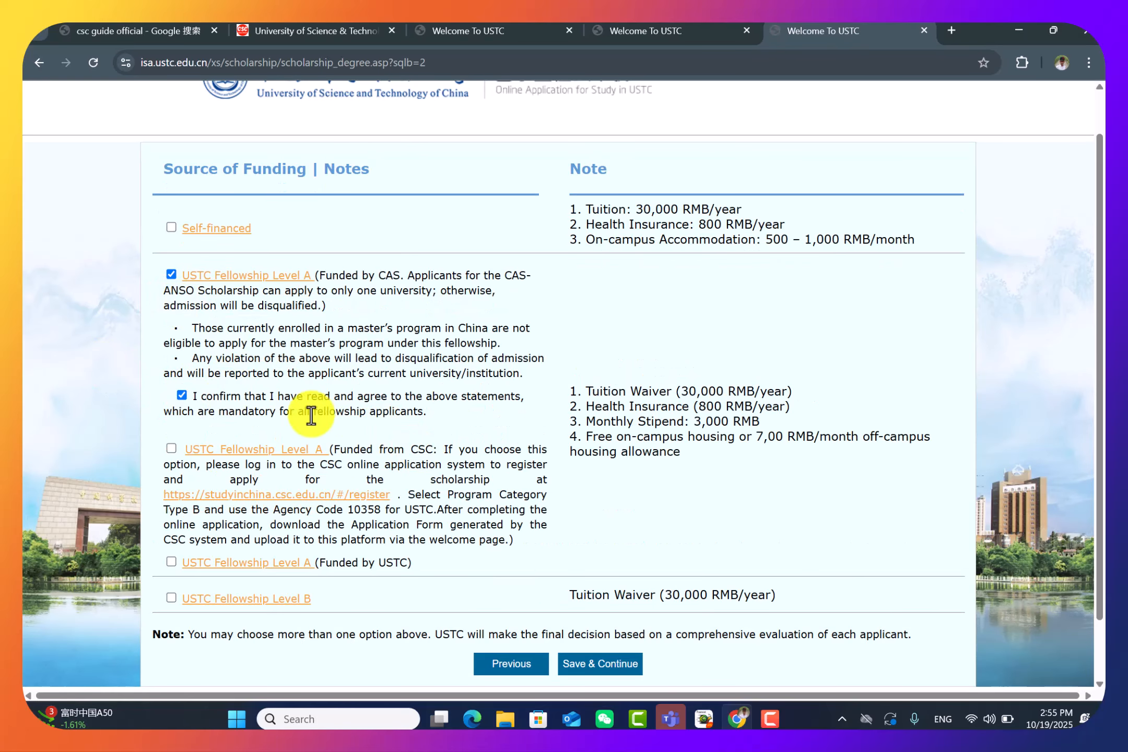
Examine the application instructions and agency code for the CSC-funded USTC Fellowship Level A
scroll(345, 413, "down", 2)
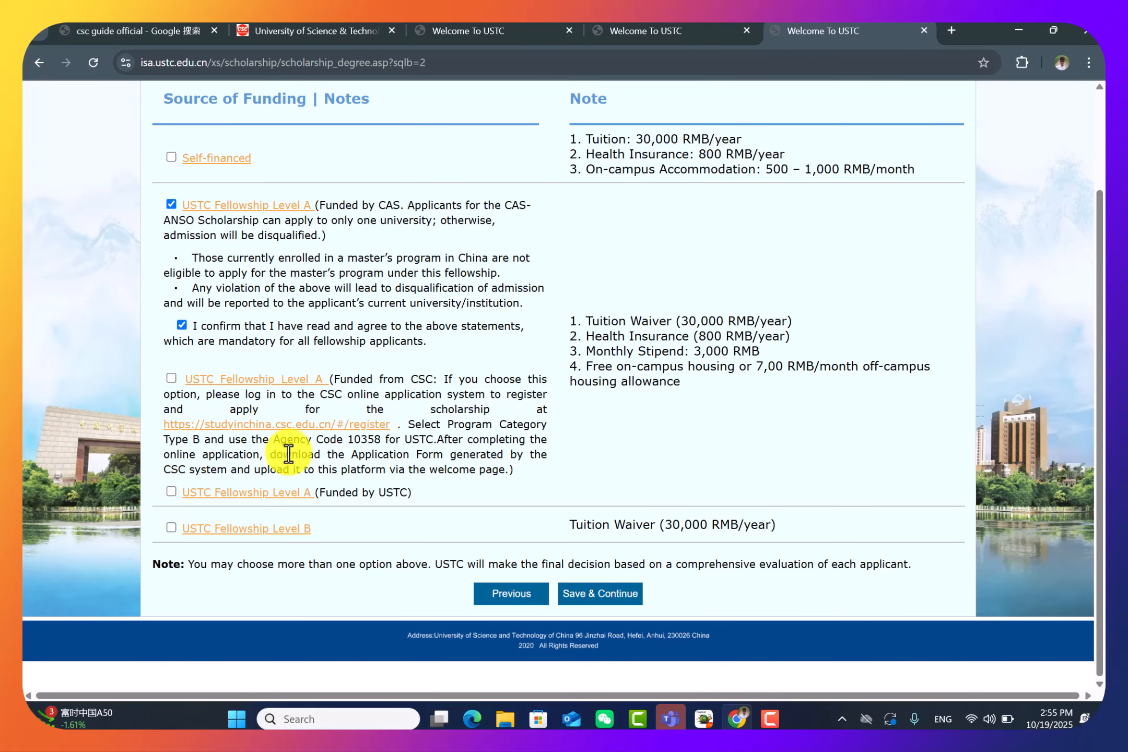
left_click_drag(356, 446, 377, 440)
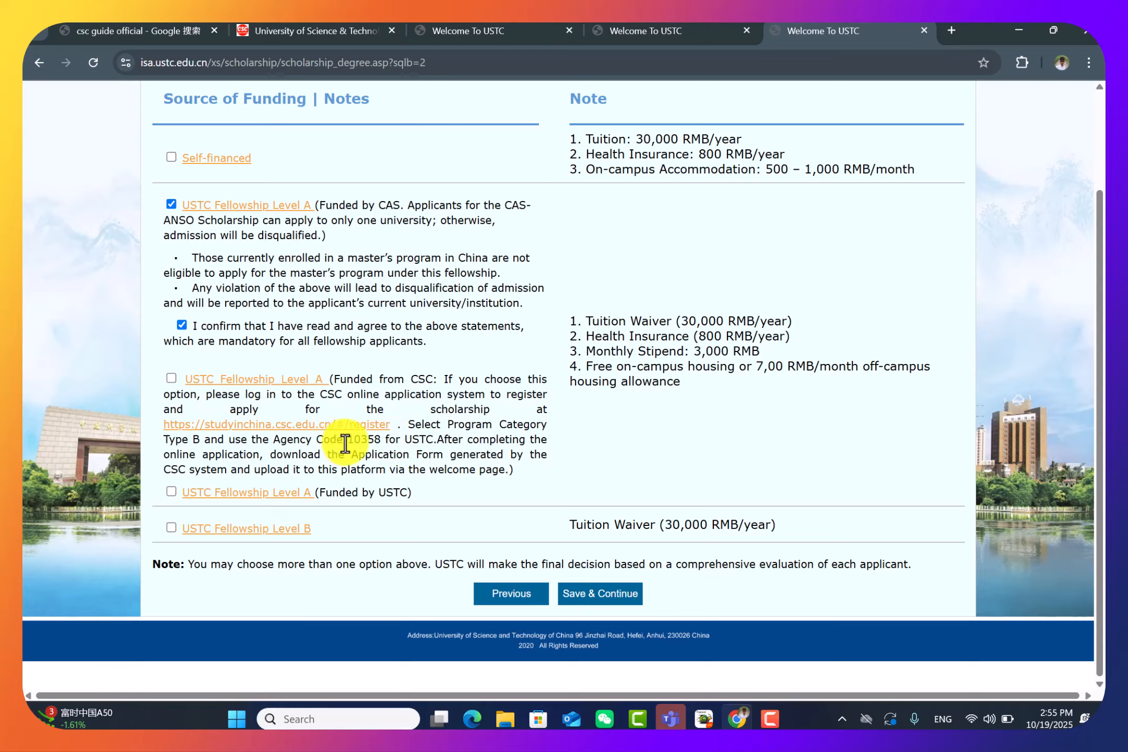
left_click_drag(346, 444, 379, 445)
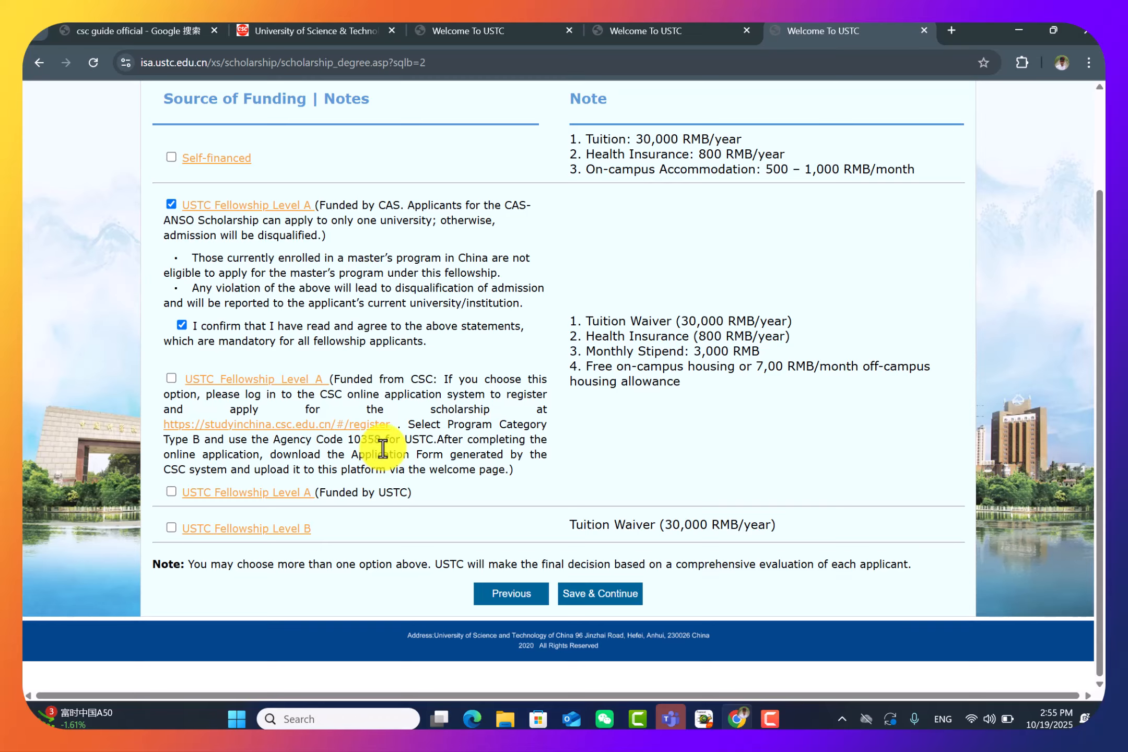
left_click_drag(380, 444, 347, 442)
left_click(471, 476)
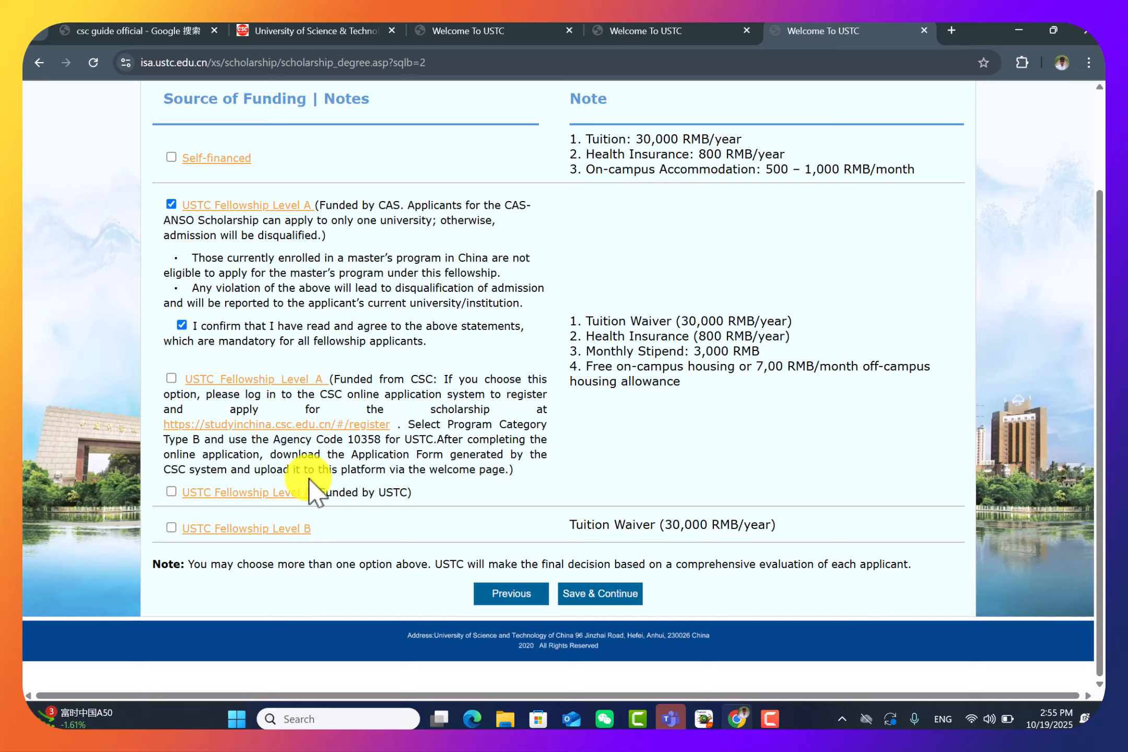
Select the USTC-funded Fellowship Level A, review its stipend and housing benefits, and save the funding choices to continue
left_click(171, 492)
left_click_drag(418, 494, 367, 494)
left_click(417, 457)
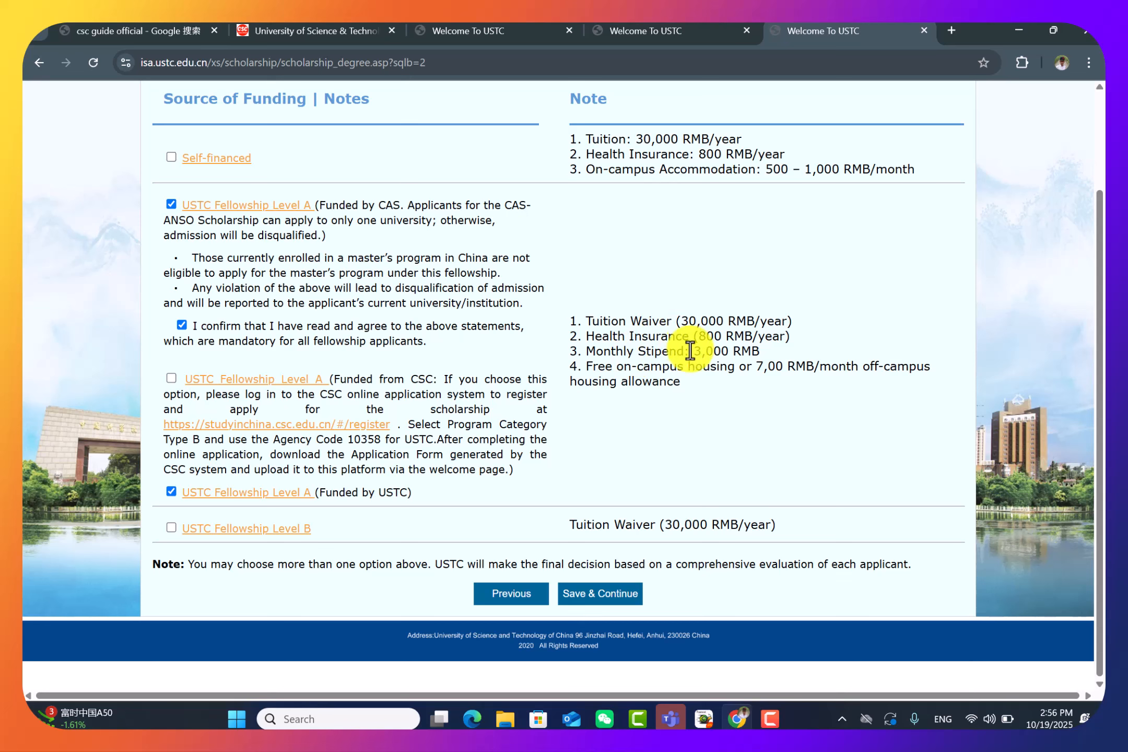
double_click(712, 352)
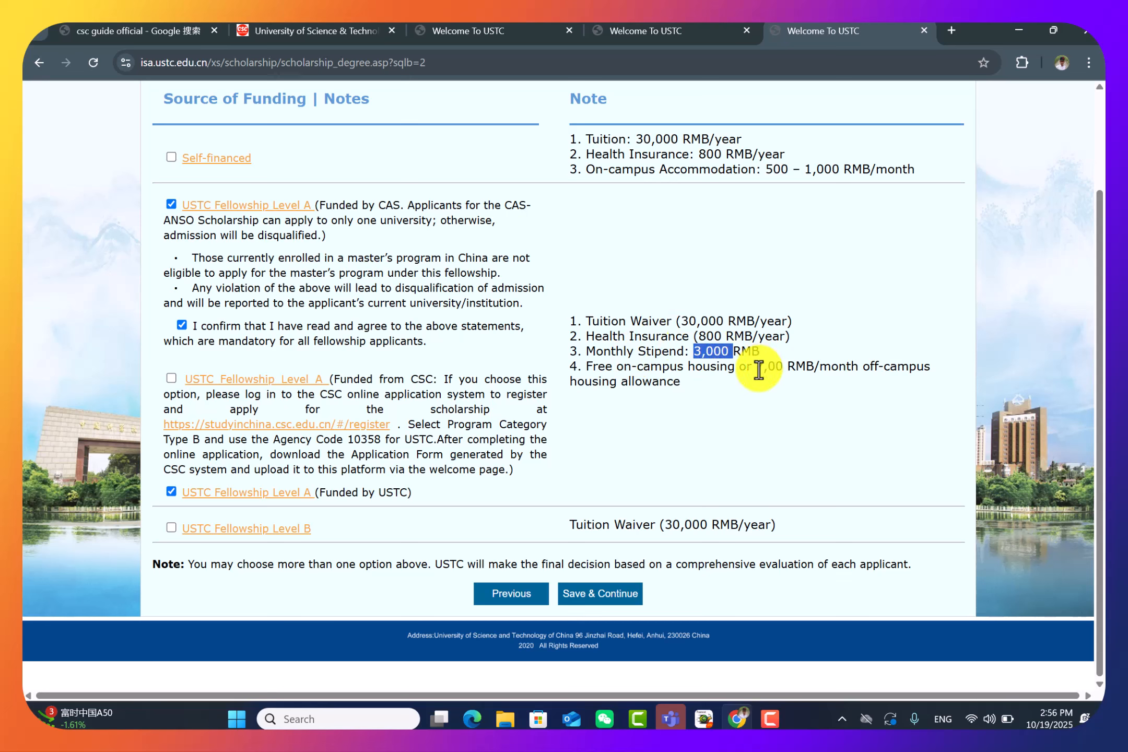
left_click_drag(759, 370, 770, 390)
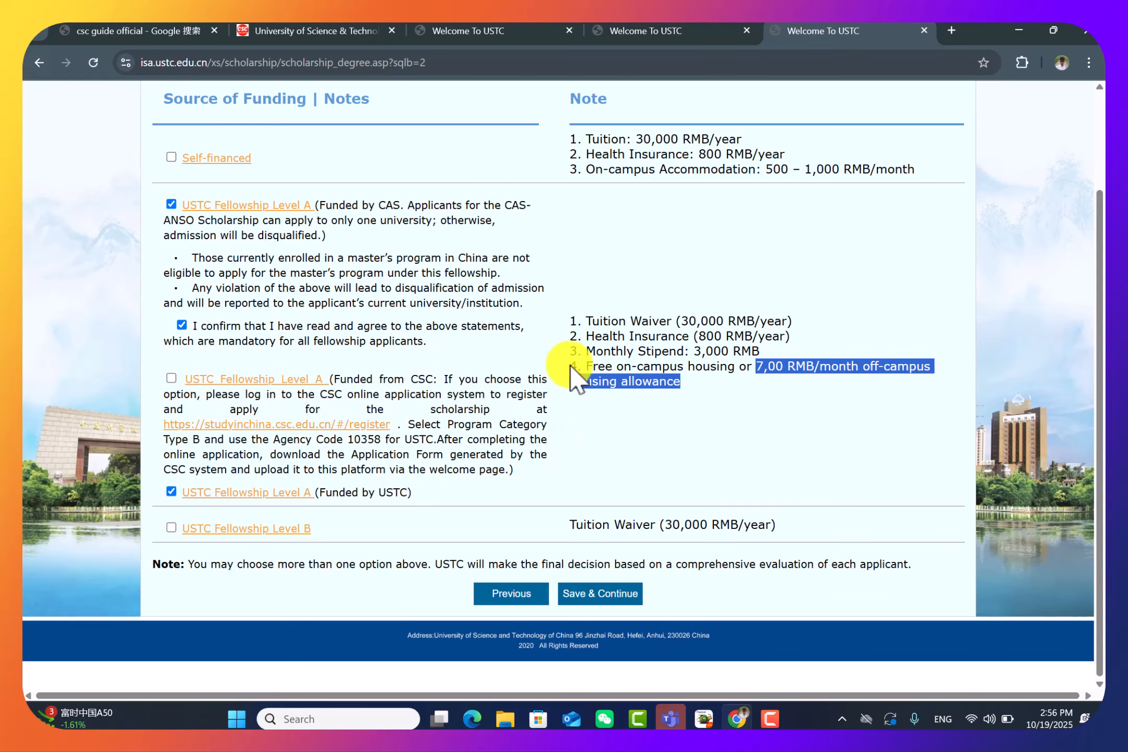
left_click(669, 382)
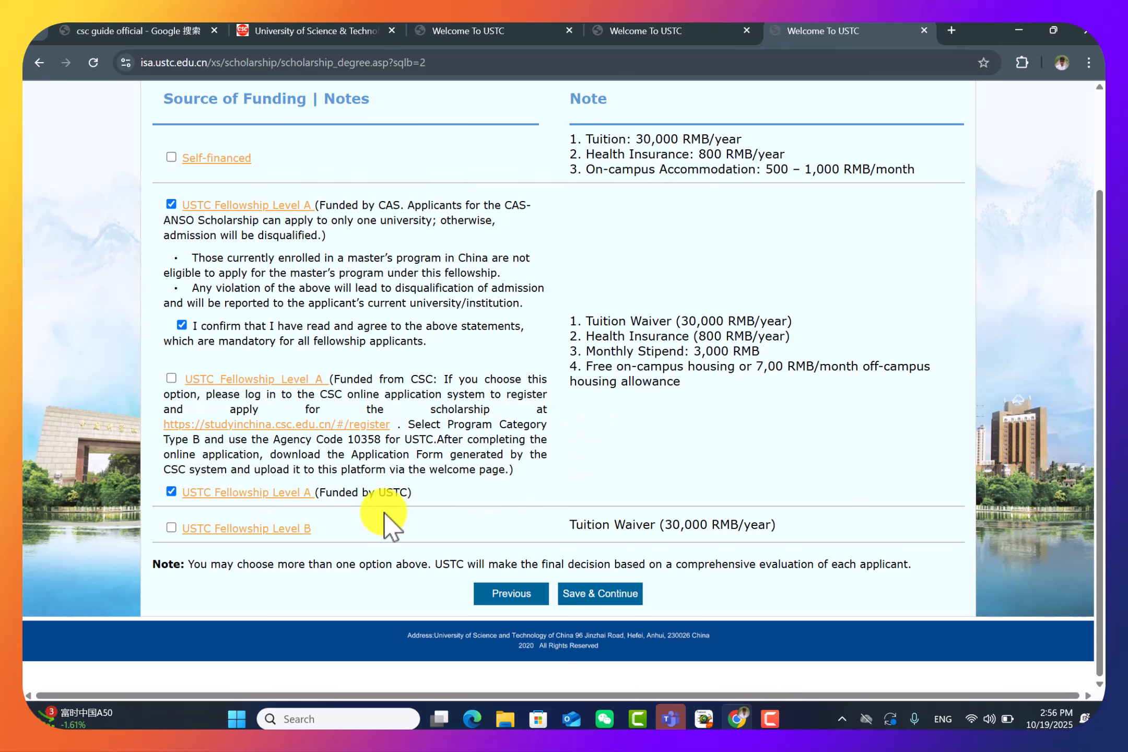
left_click(624, 602)
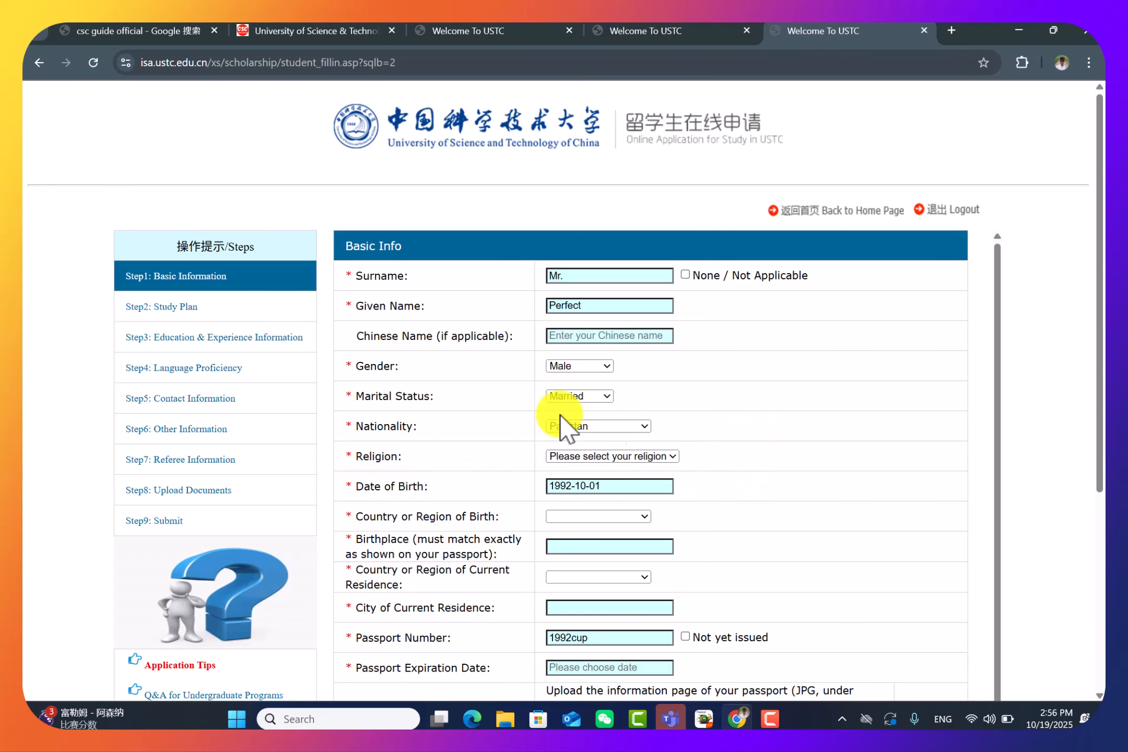
scroll(731, 390, "down", 1)
scroll(747, 405, "up", 1)
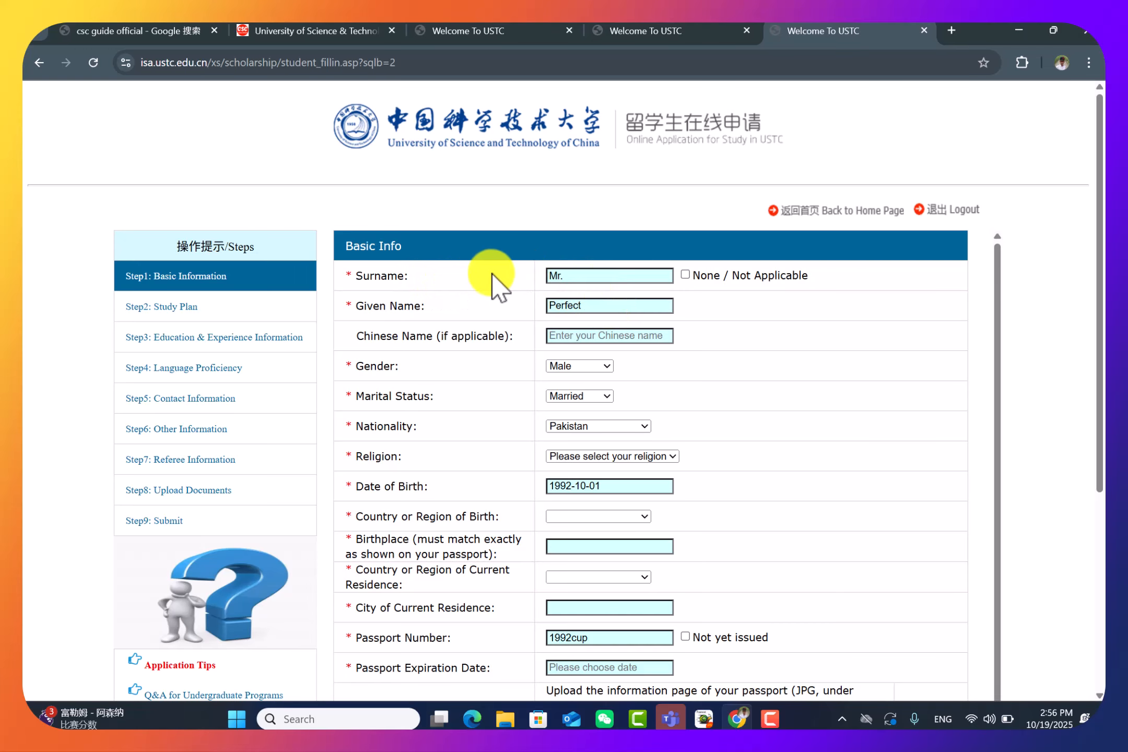
left_click(638, 32)
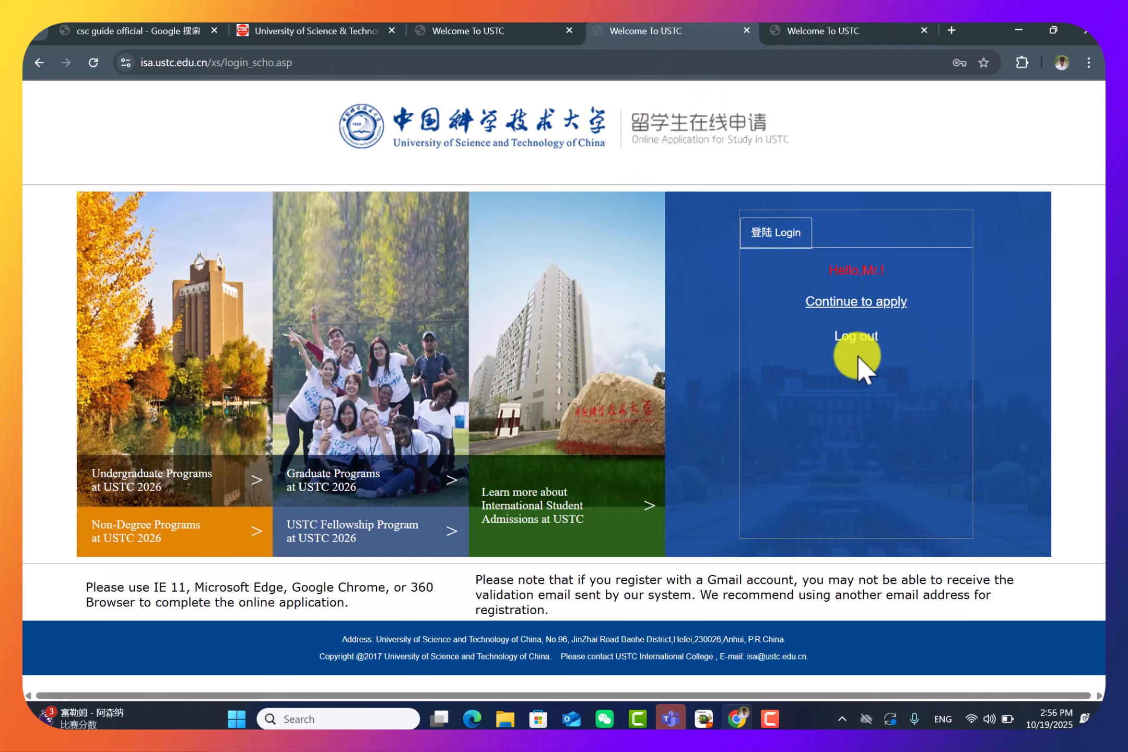
left_click(466, 30)
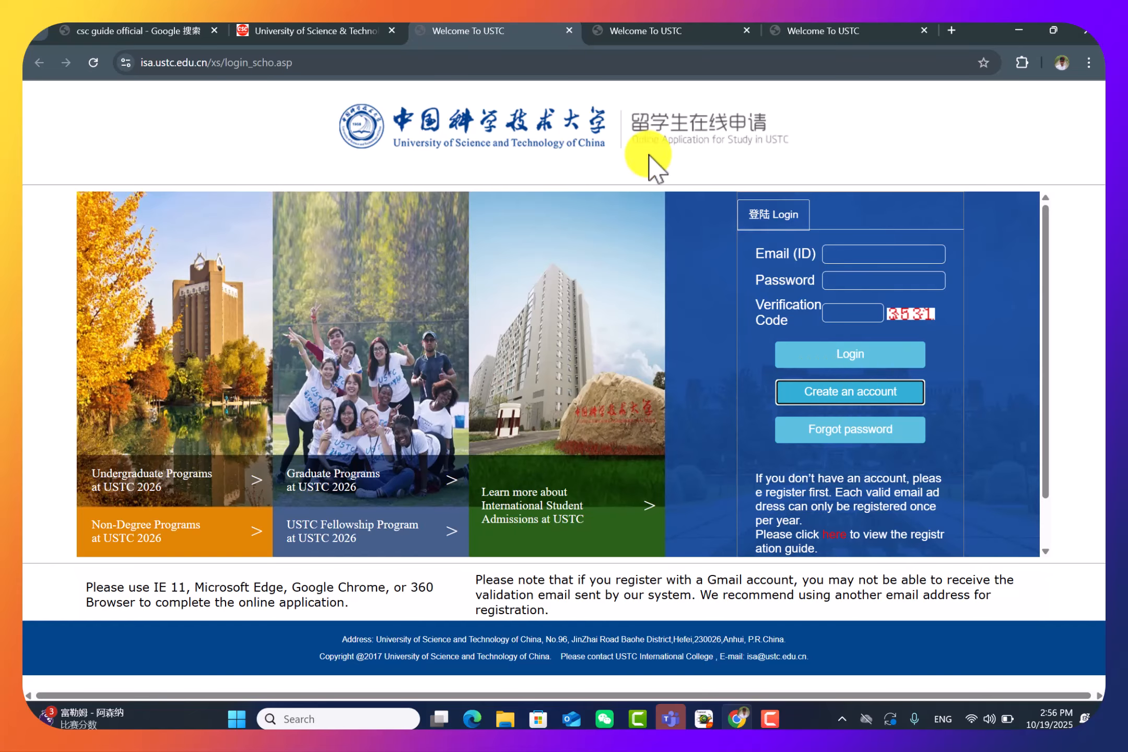
left_click(723, 31)
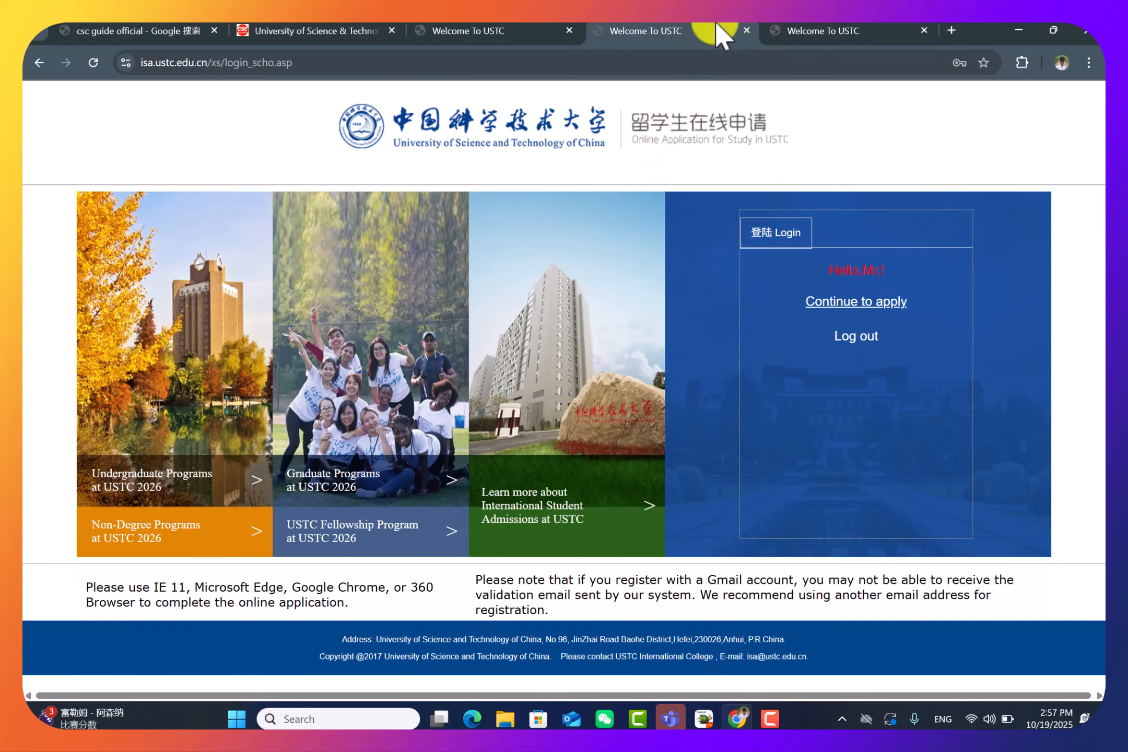
left_click(800, 42)
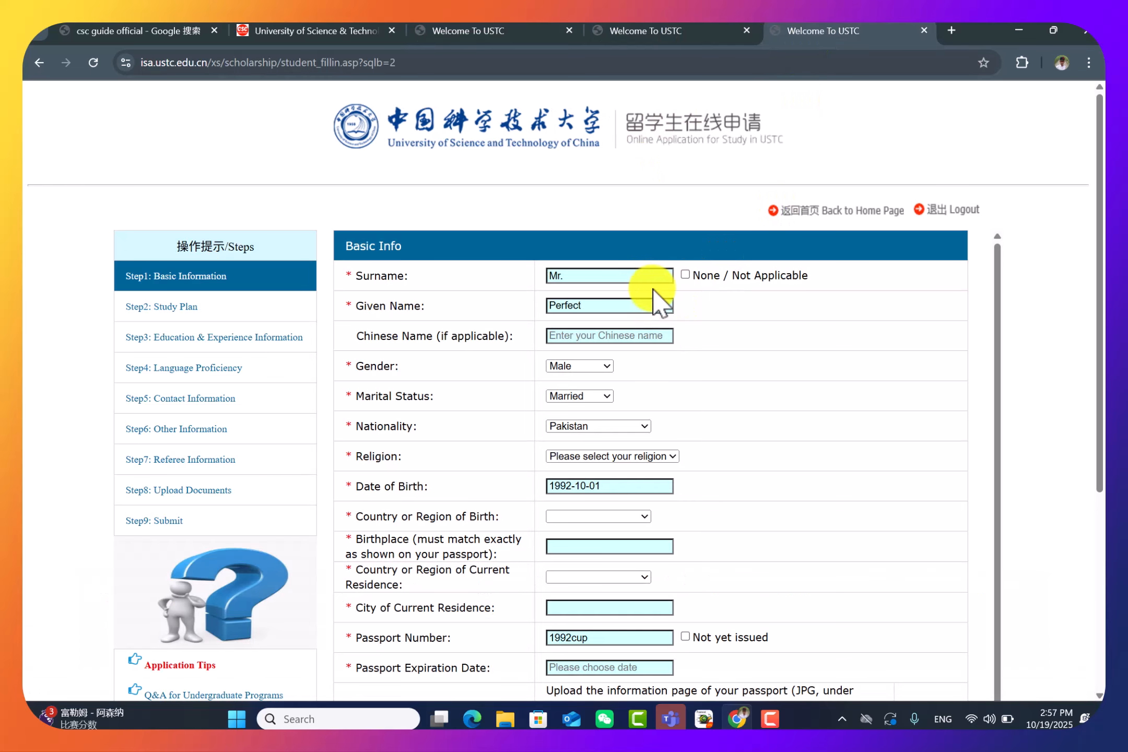
Review the Basic Info fields, including birth and residence details and the passport and photo upload requirements
scroll(703, 446, "down", 2)
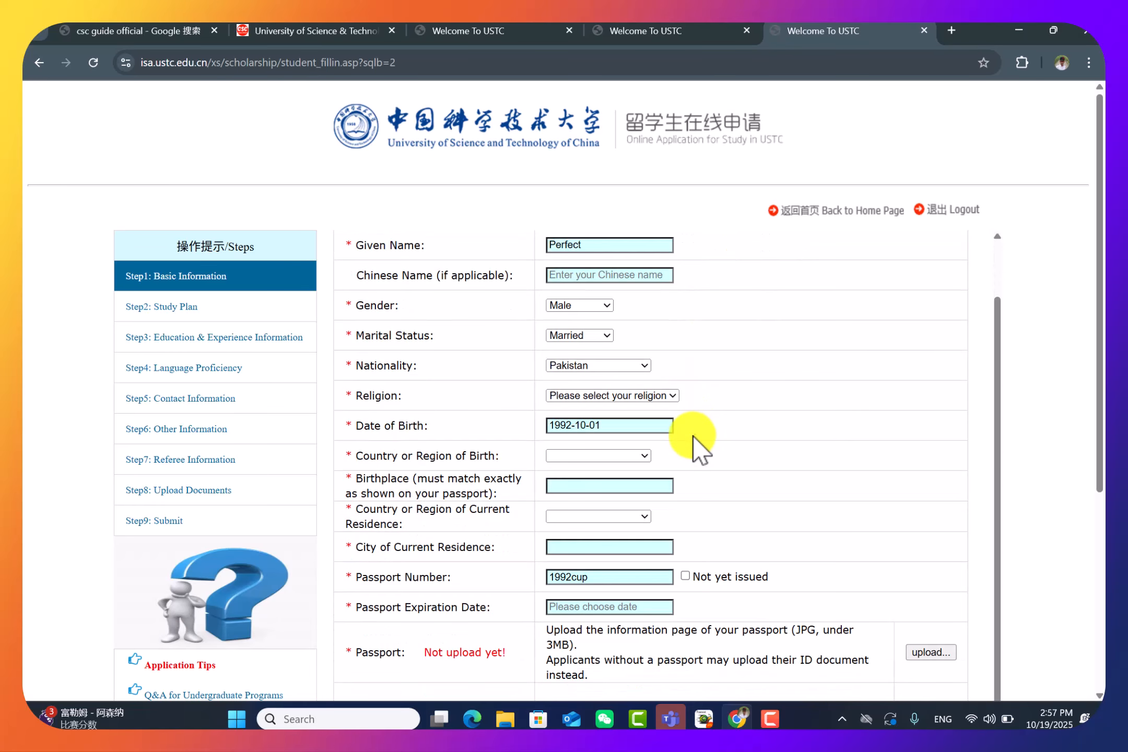
scroll(563, 553, "down", 1)
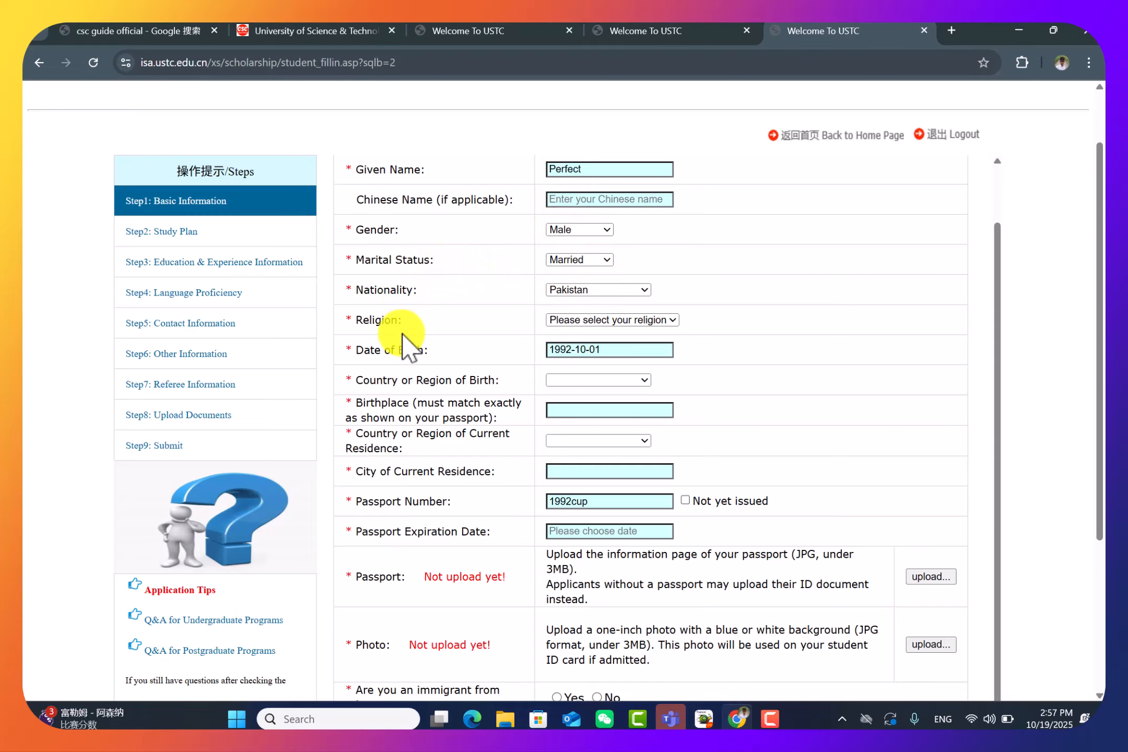
scroll(413, 360, "down", 1)
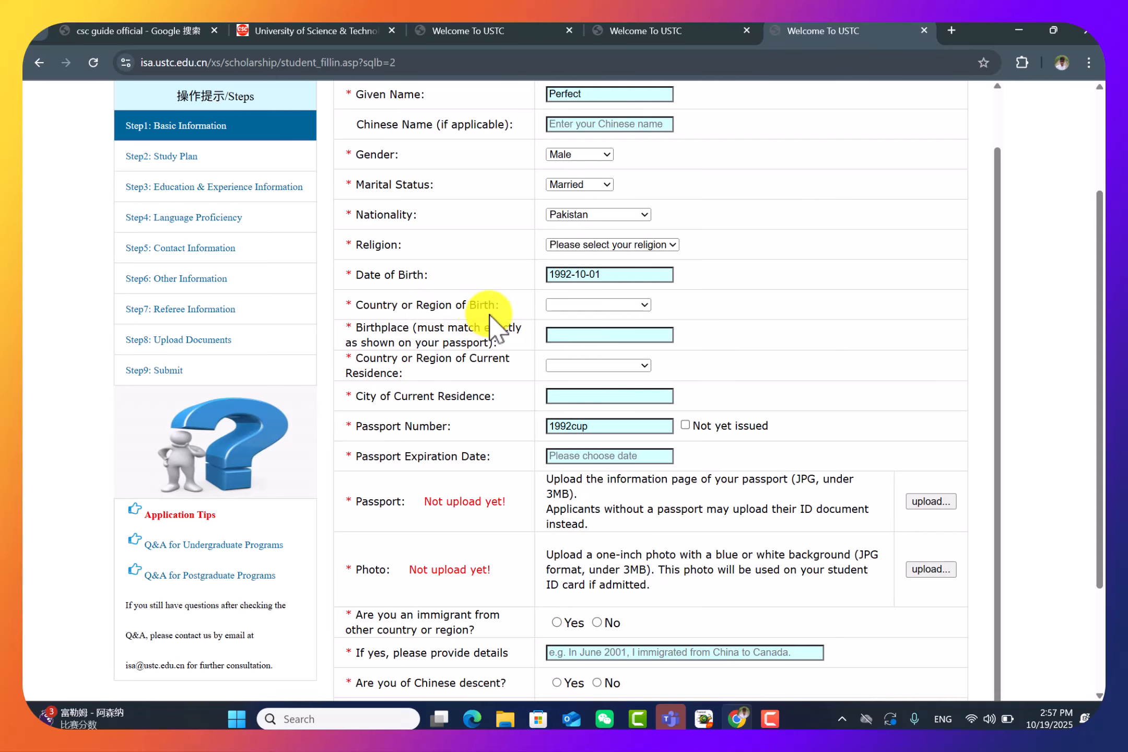
left_click(567, 307)
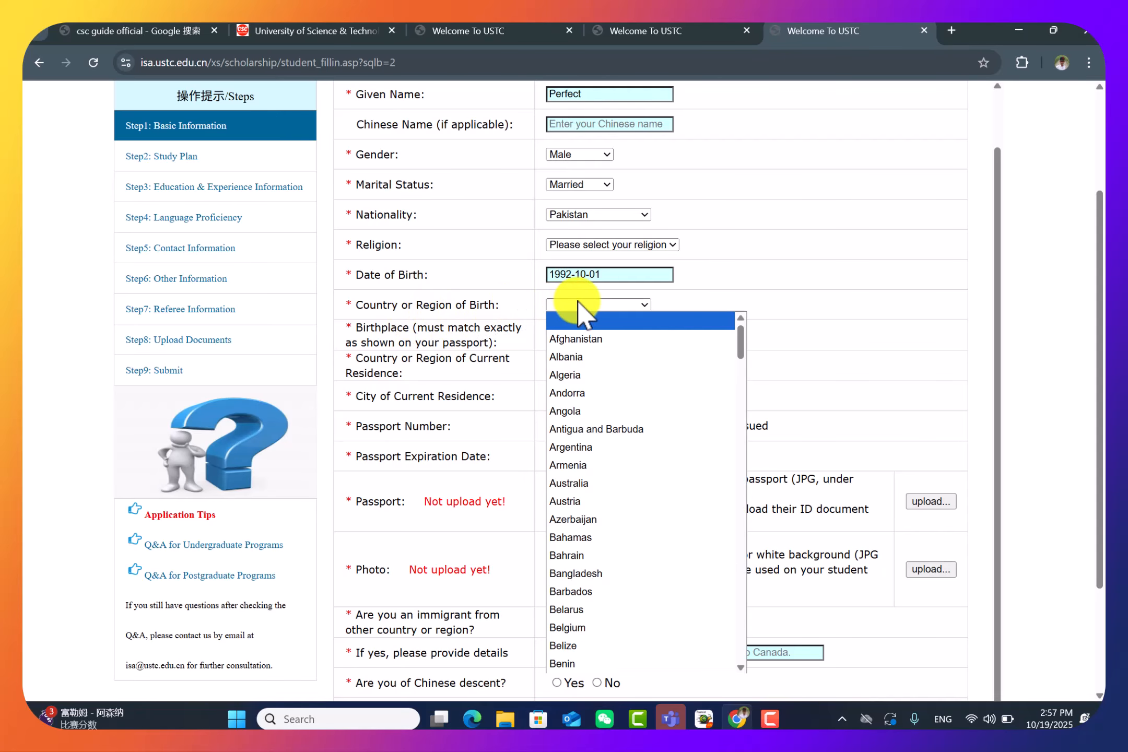
left_click(579, 308)
scroll(581, 322, "down", 1)
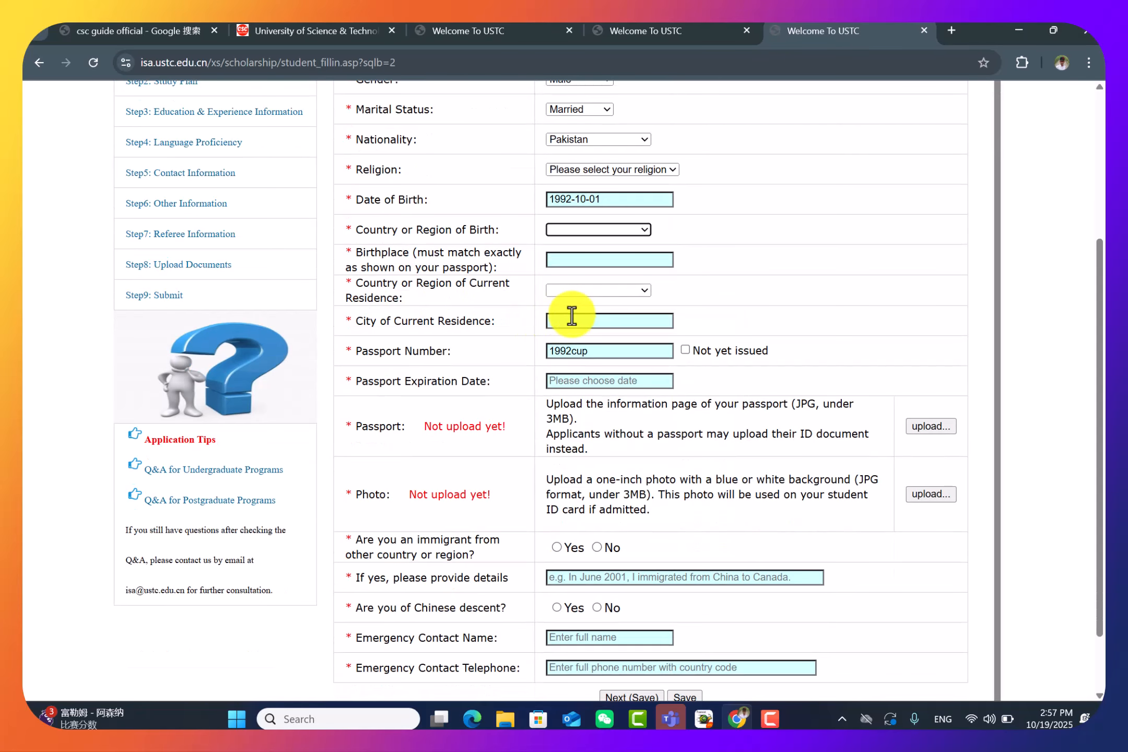
left_click(572, 316)
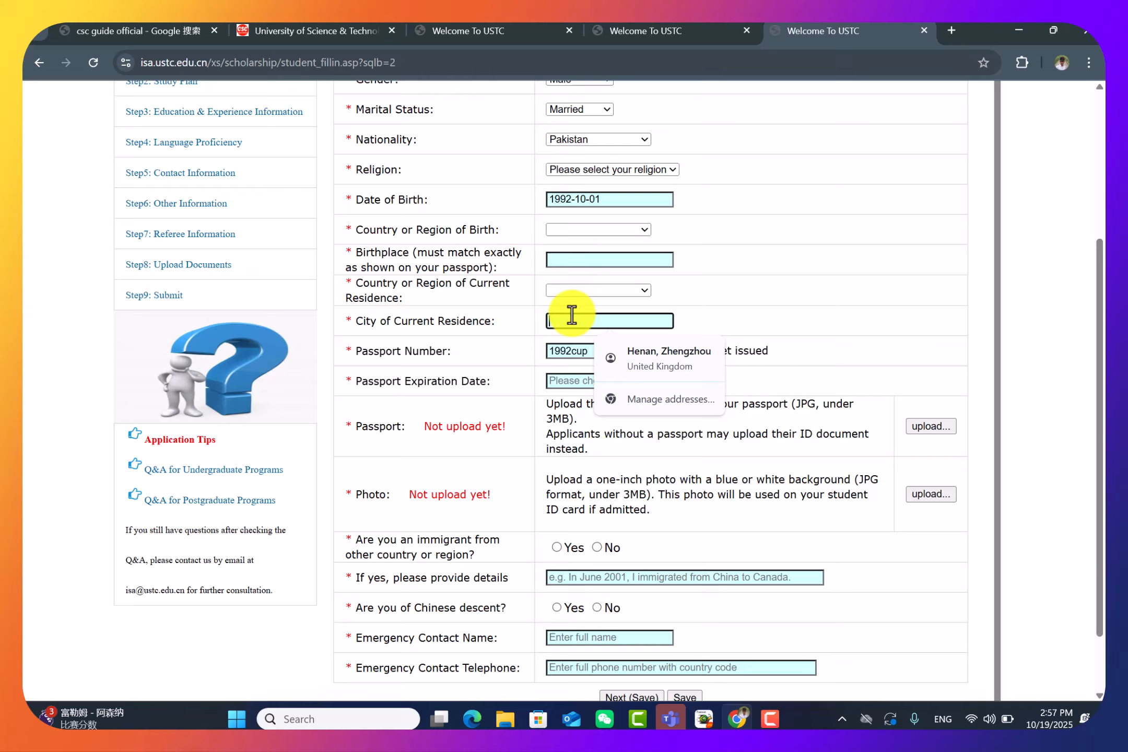
left_click(710, 318)
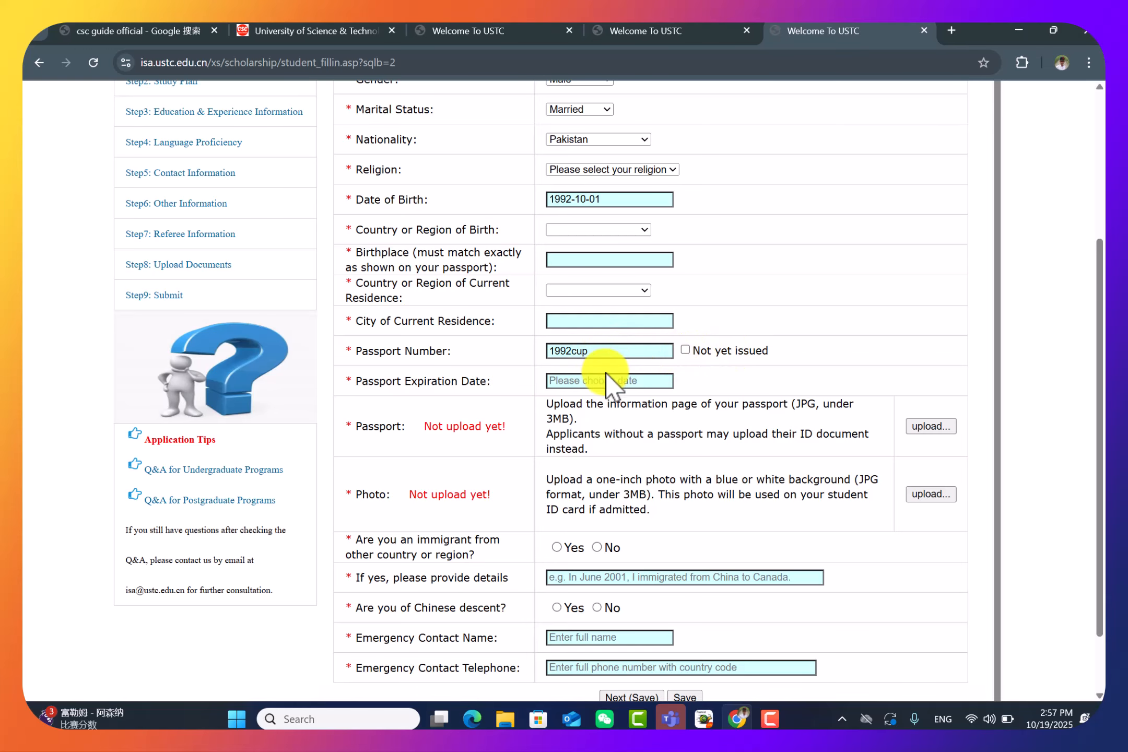
scroll(642, 371, "down", 2)
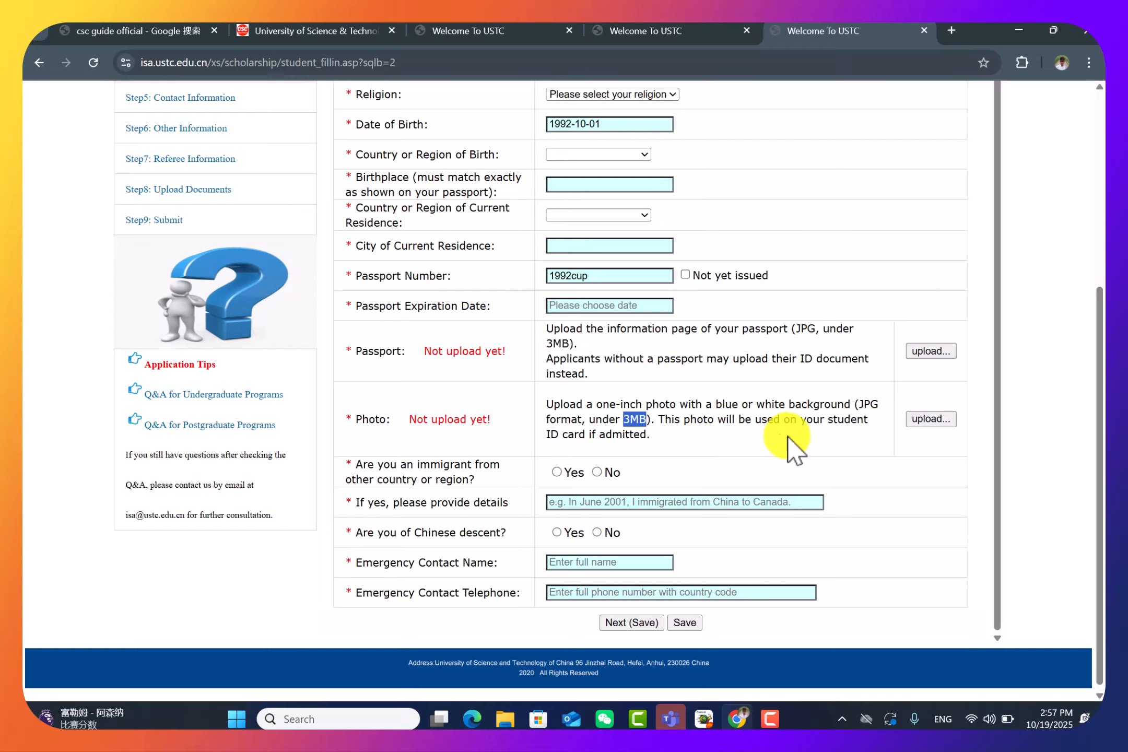
left_click_drag(650, 434, 635, 422)
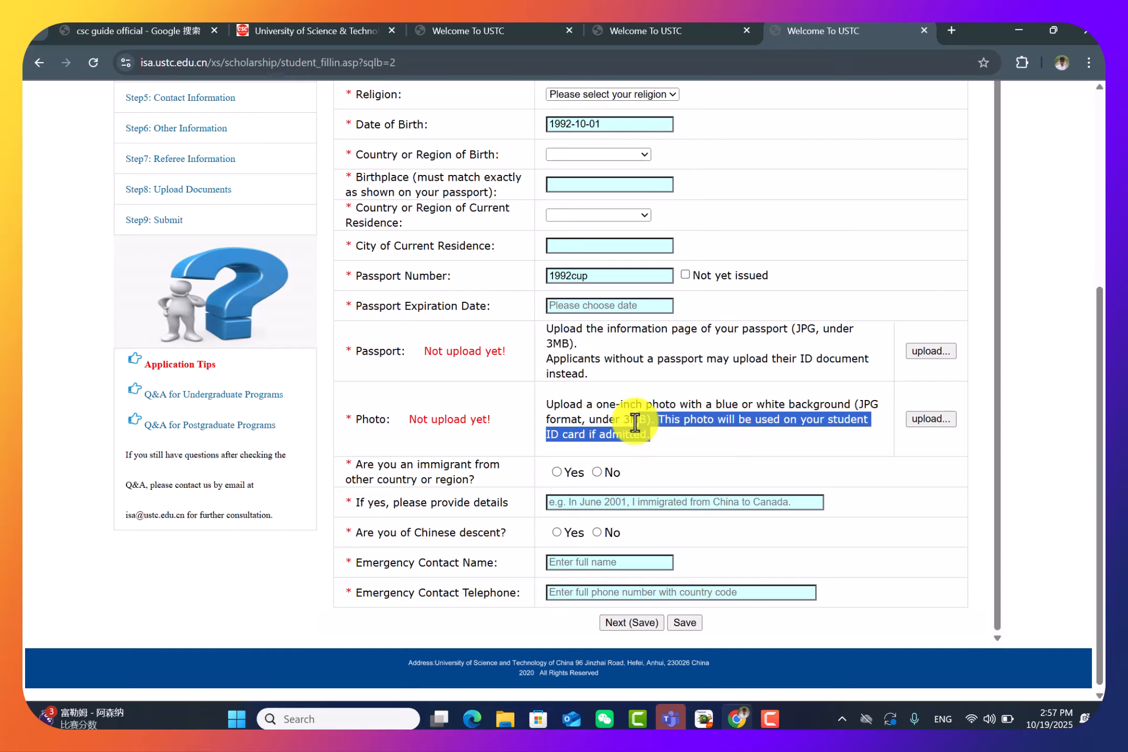
left_click(742, 414)
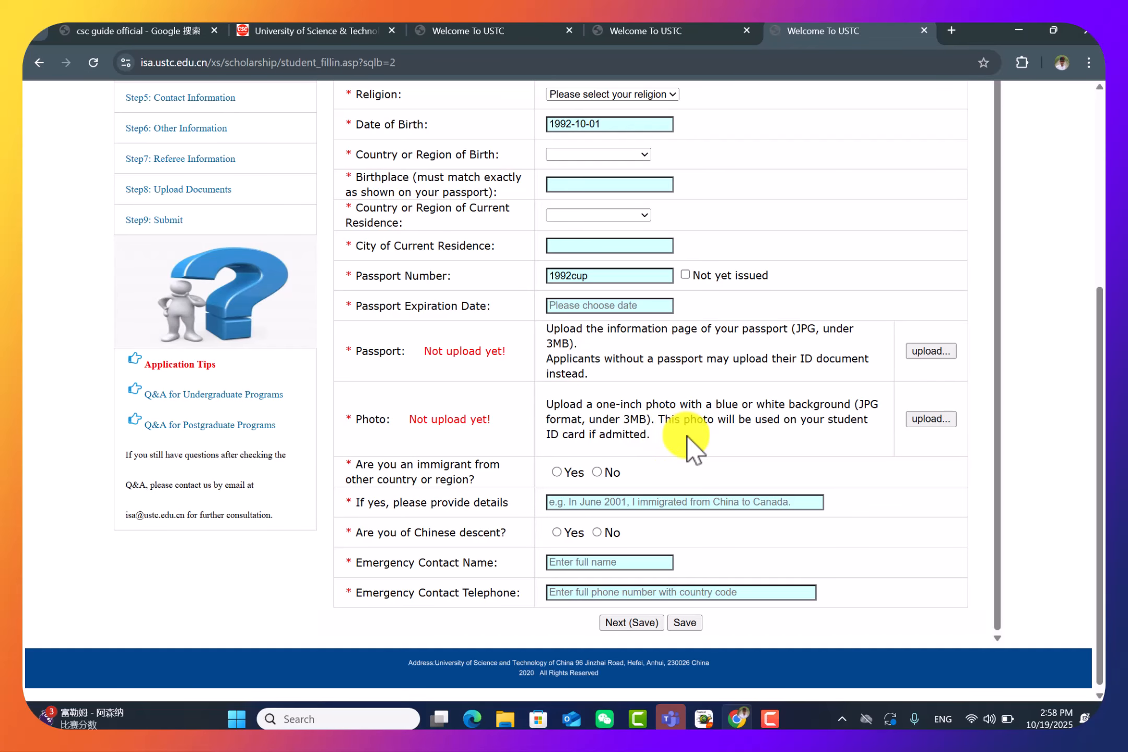
Answer No to both the immigrant question and the Chinese descent question in Basic Info
scroll(690, 446, "down", 1)
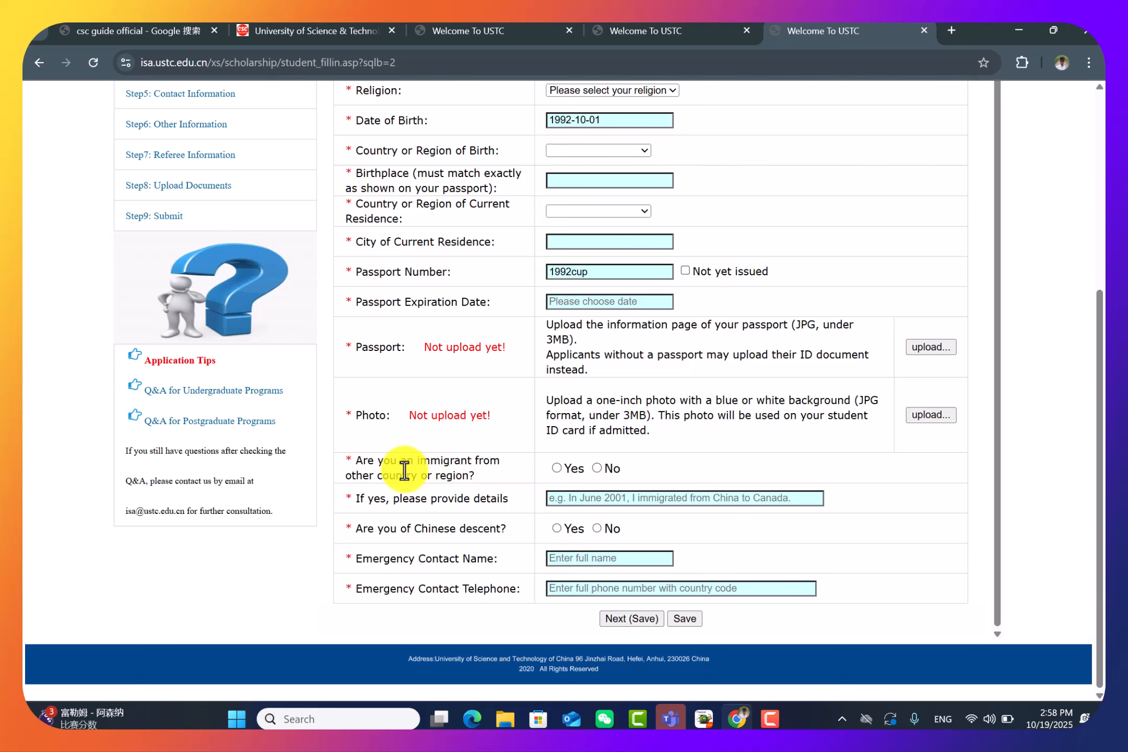
left_click(598, 469)
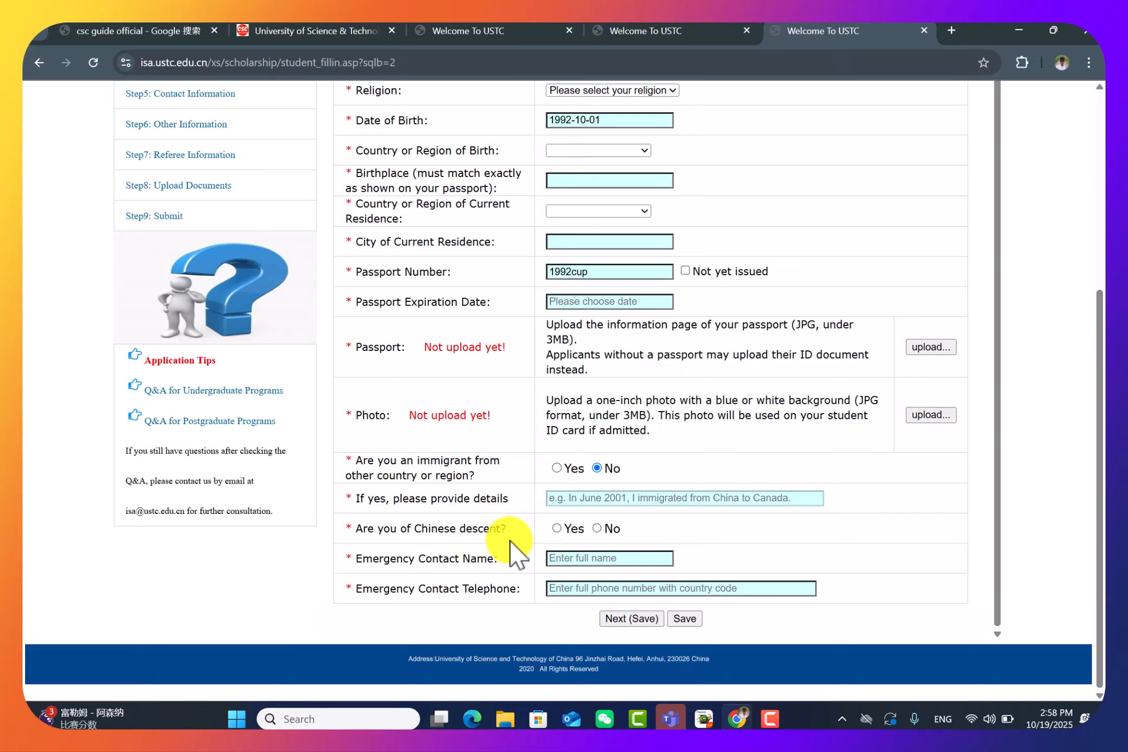
left_click(597, 529)
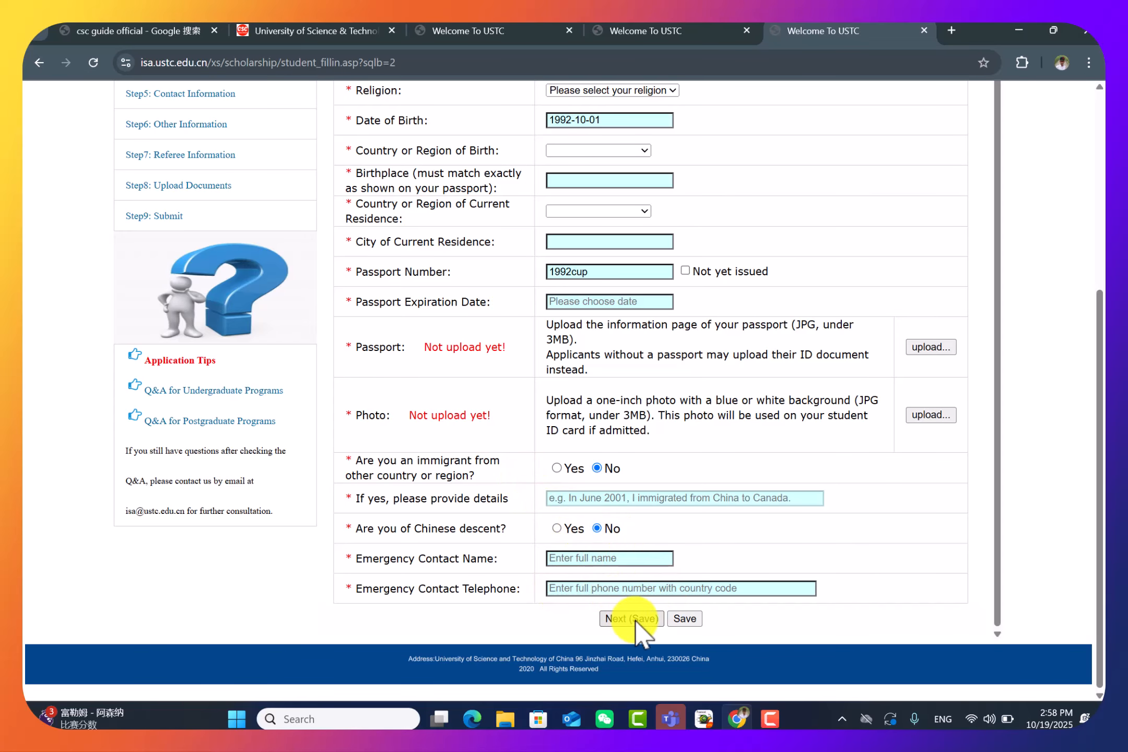
Visit the Study Plan section briefly and return to Basic Information to recheck its required fields and upload instructions
scroll(390, 429, "up", 5)
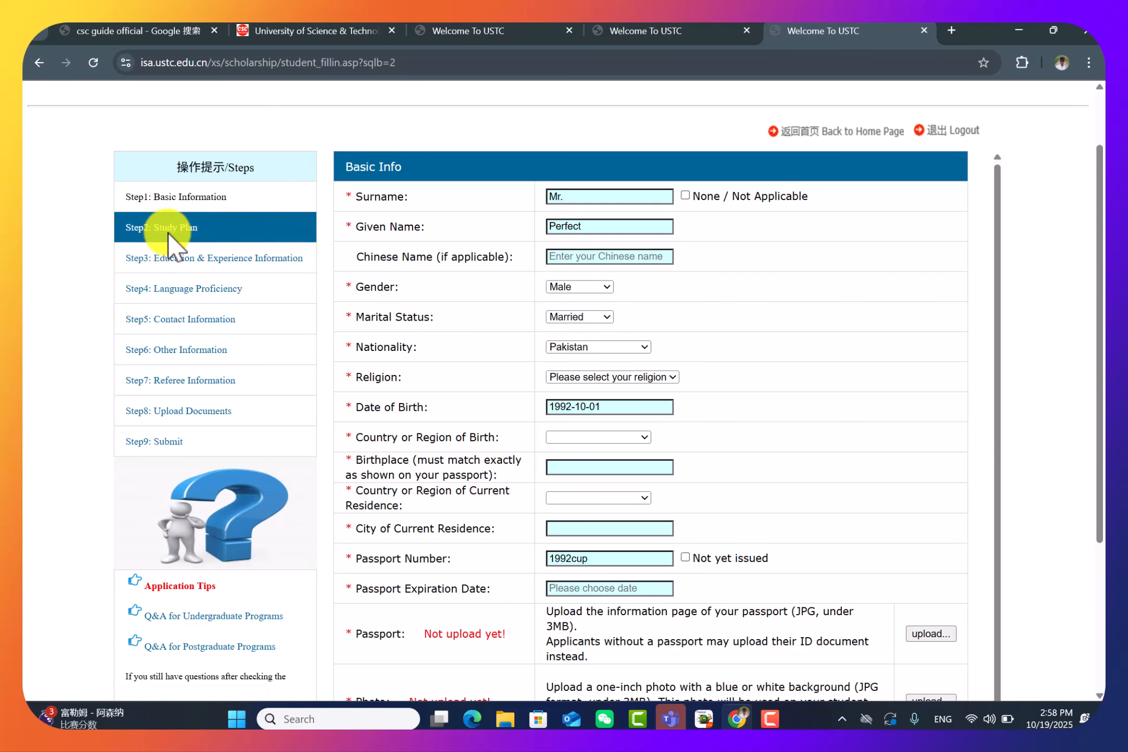
left_click(167, 232)
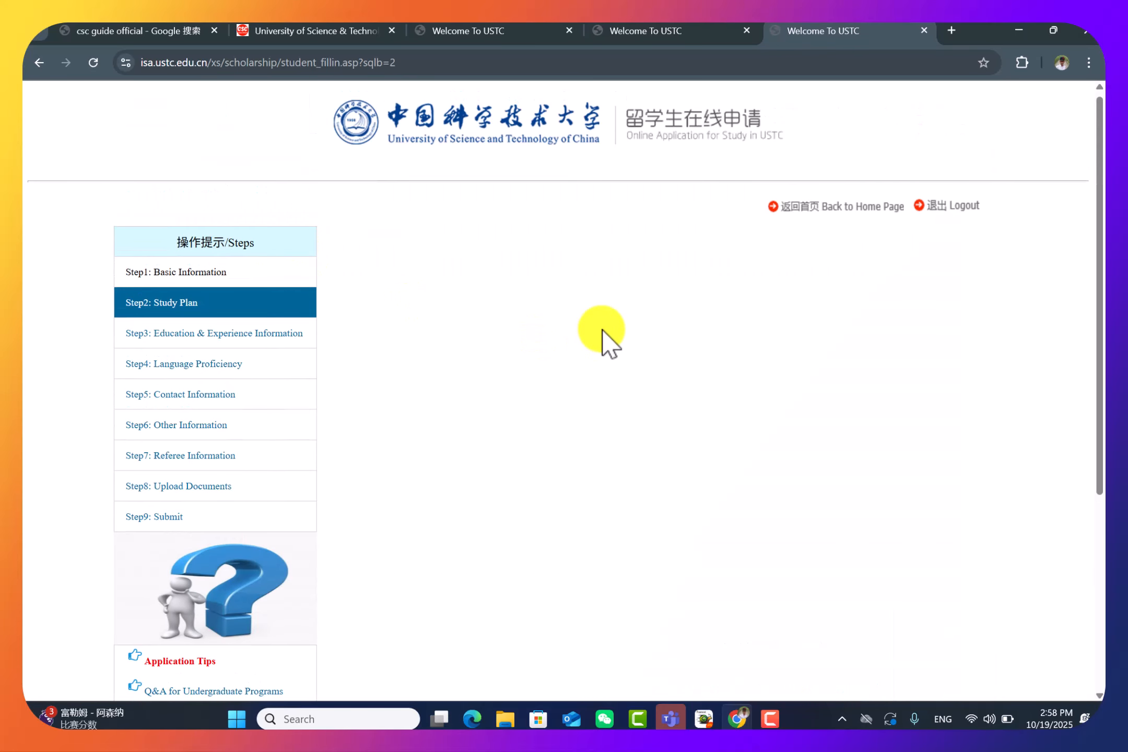
left_click(218, 271)
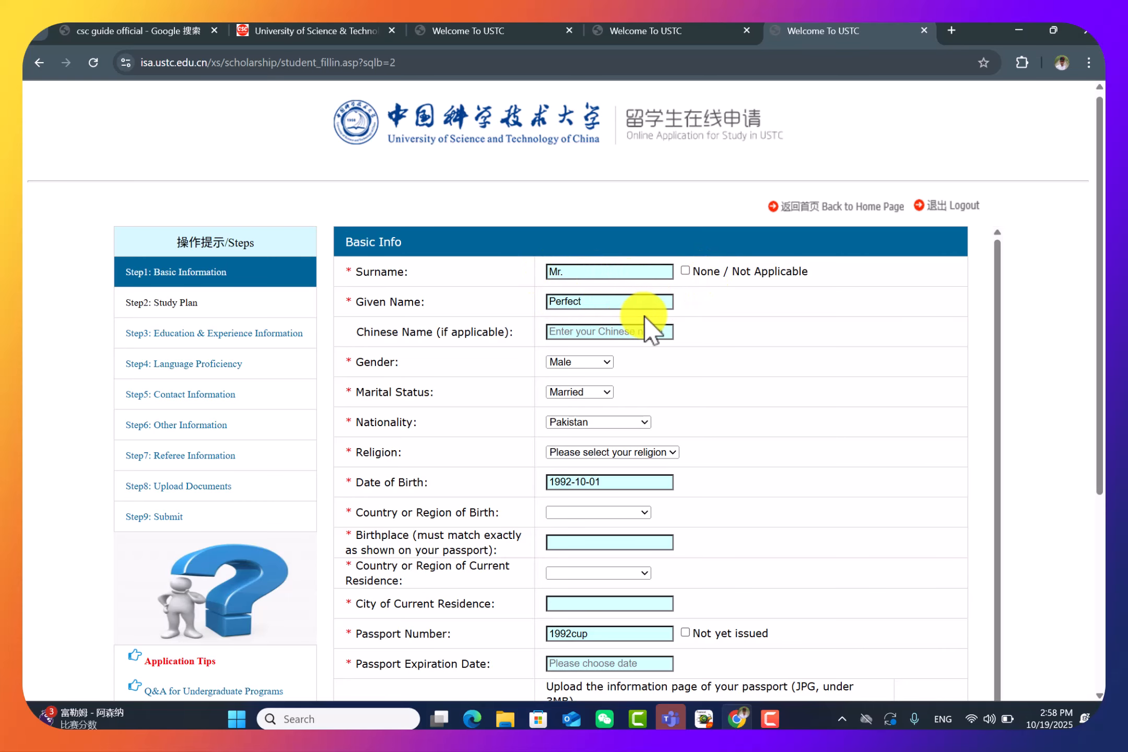
scroll(648, 318, "down", 1)
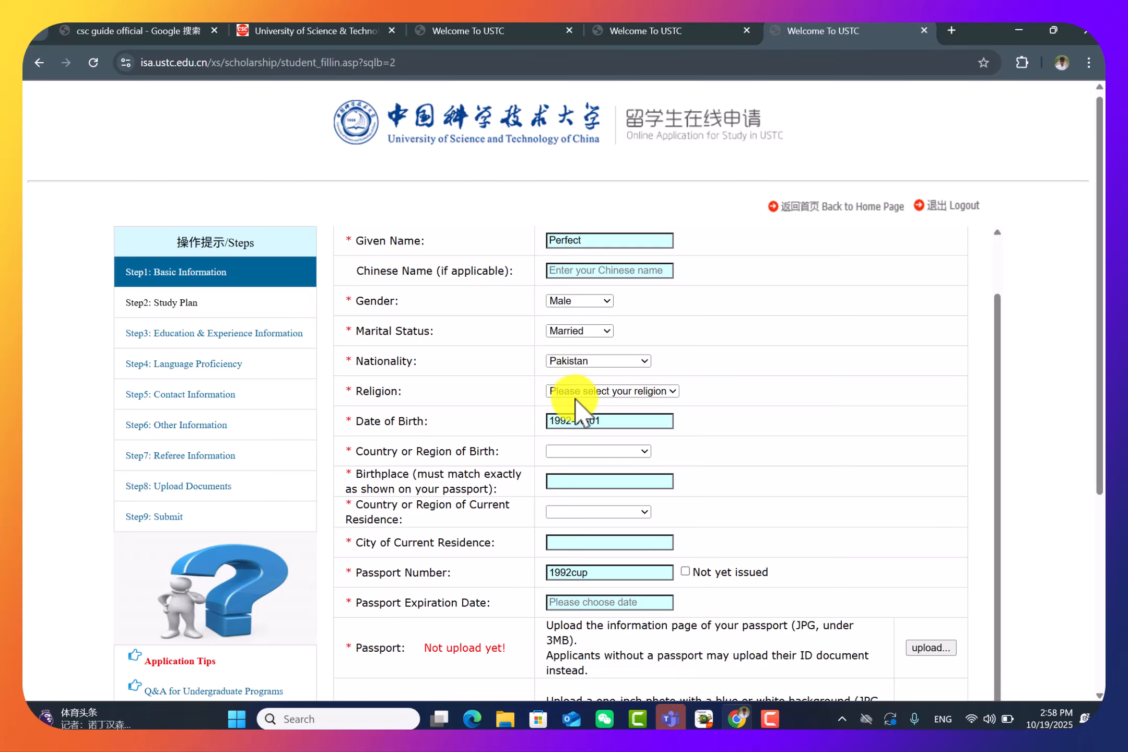
scroll(639, 421, "down", 3)
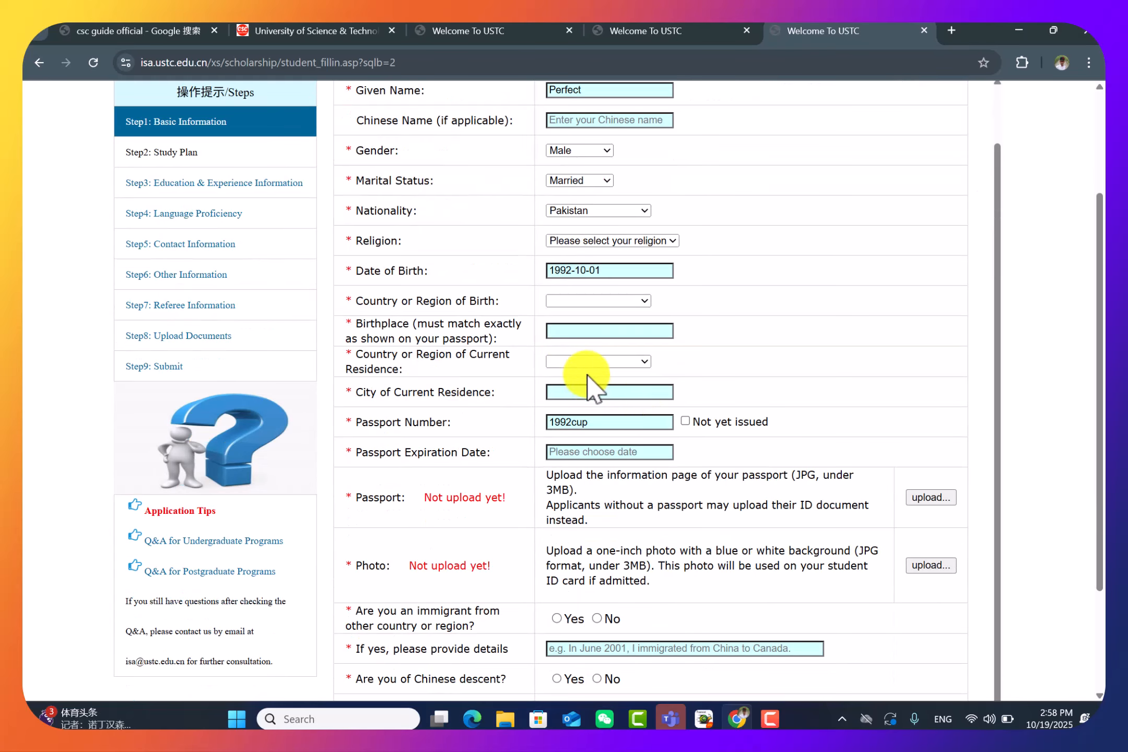
scroll(606, 444, "down", 1)
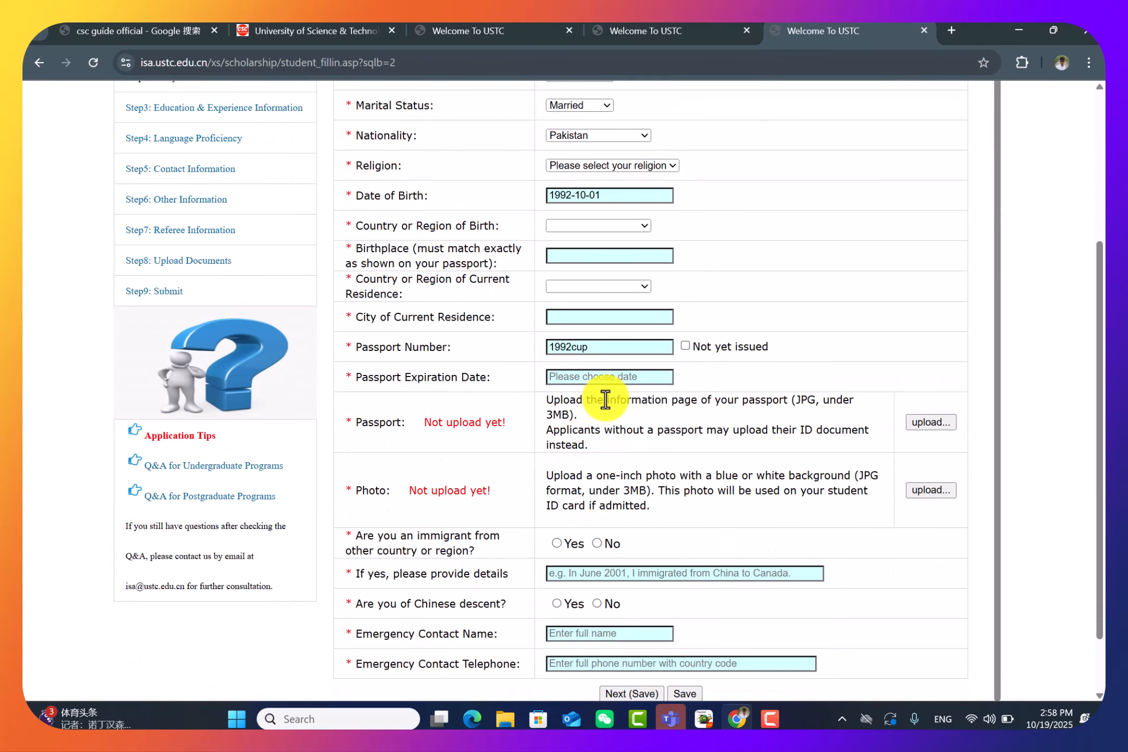
scroll(605, 400, "down", 1)
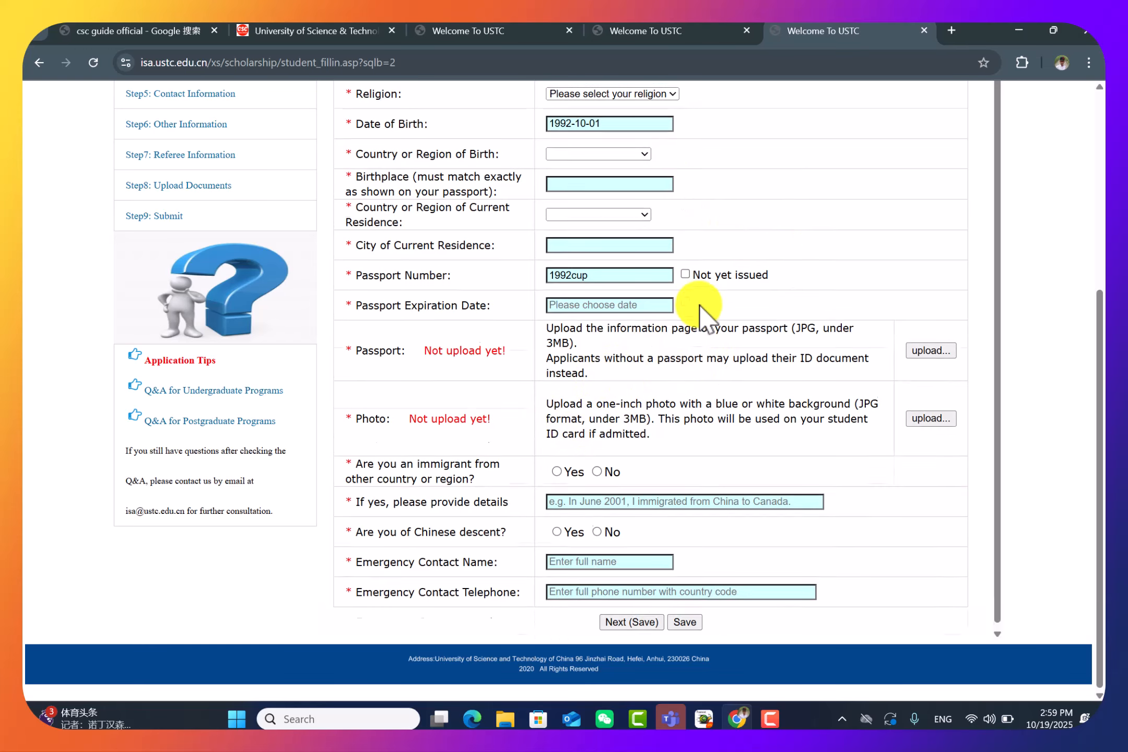
scroll(650, 292, "up", 1)
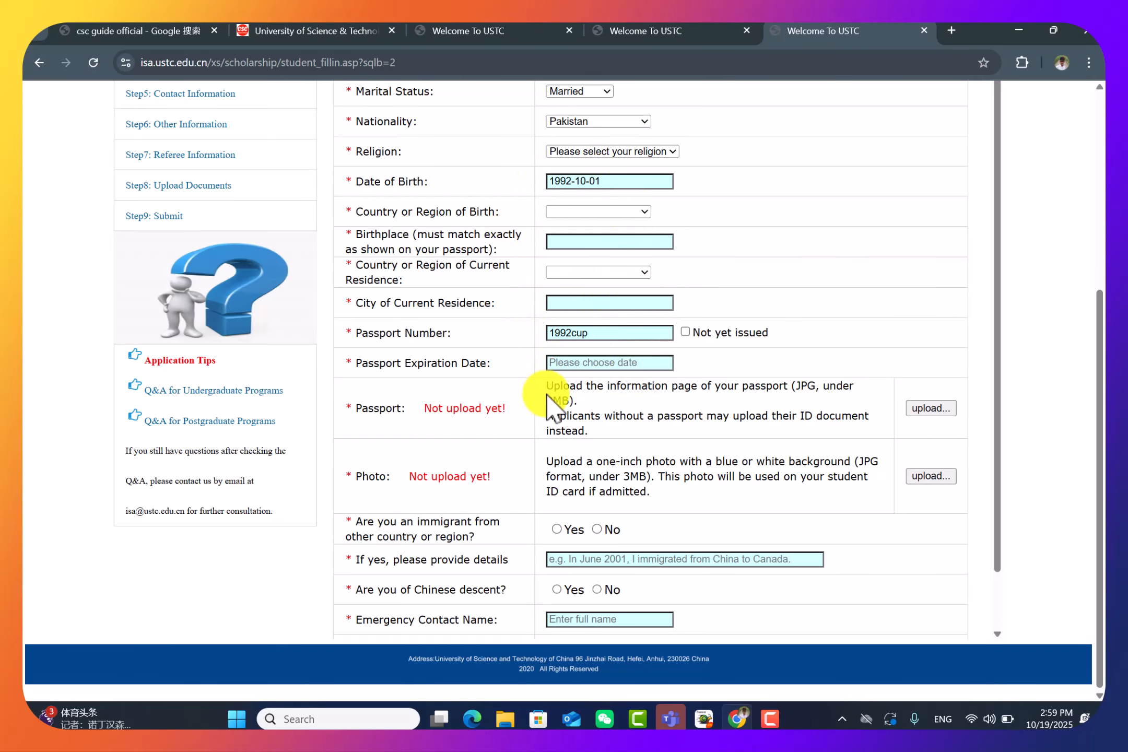
scroll(580, 403, "down", 1)
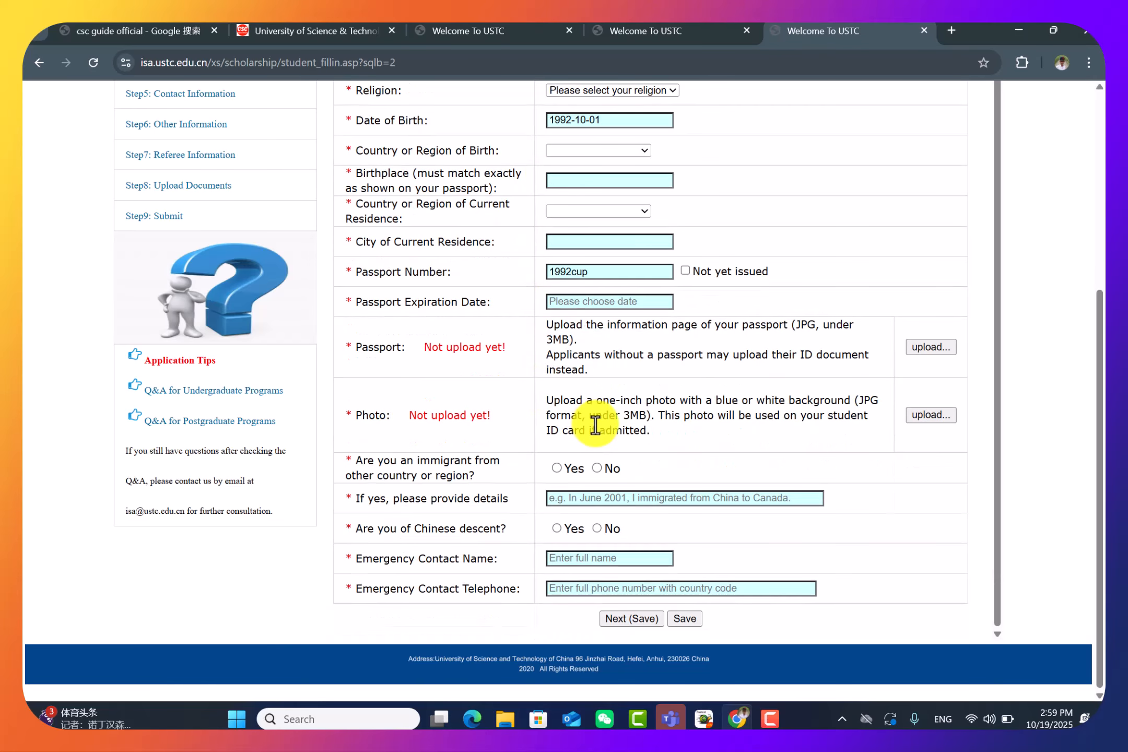
scroll(596, 426, "up", 4)
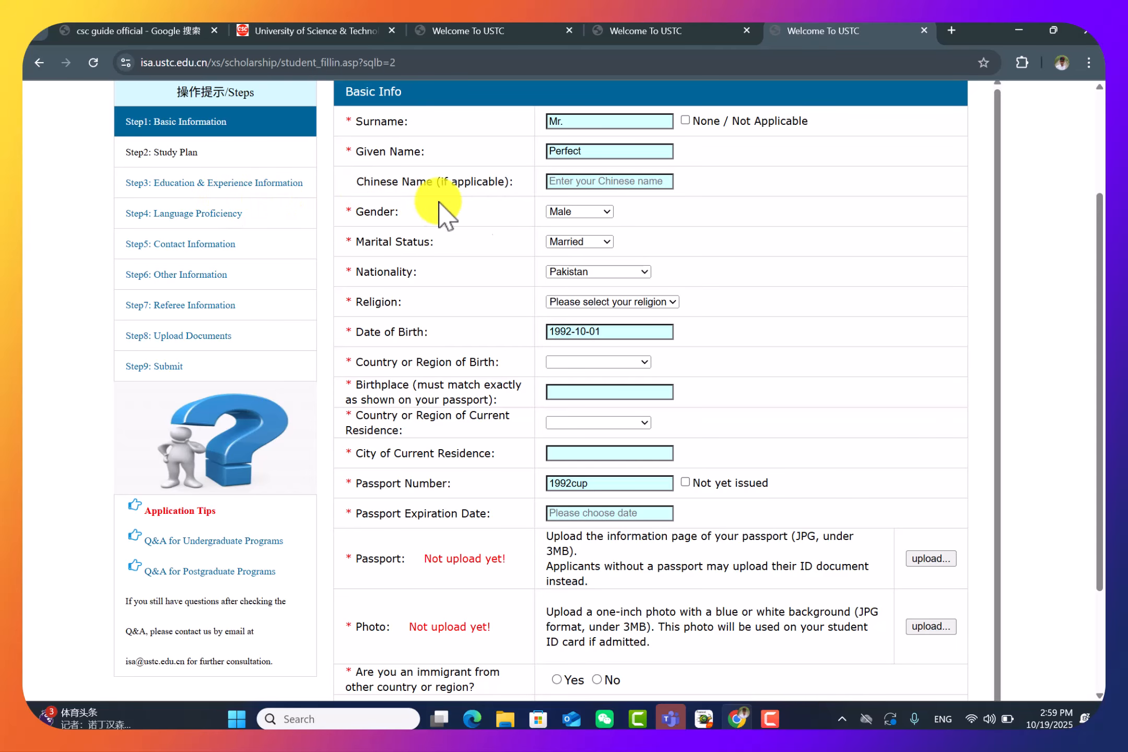
Open the Study Plan section and check the program type
left_click(217, 184)
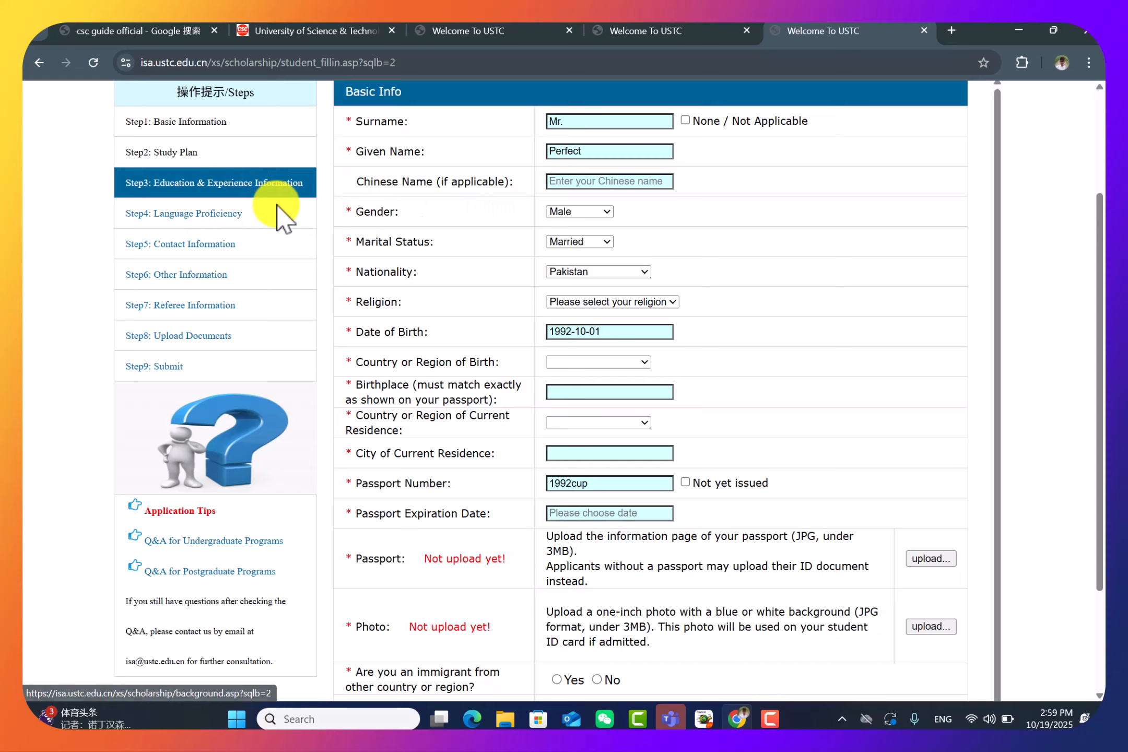
left_click(175, 160)
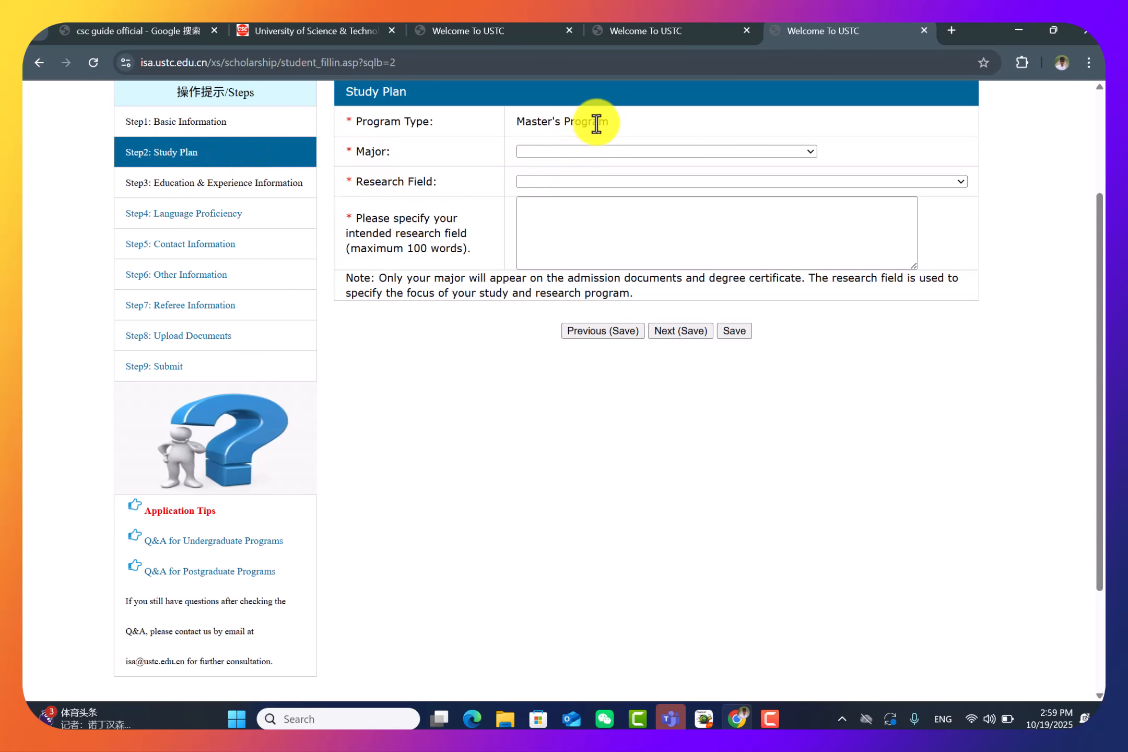
left_click_drag(515, 127, 601, 116)
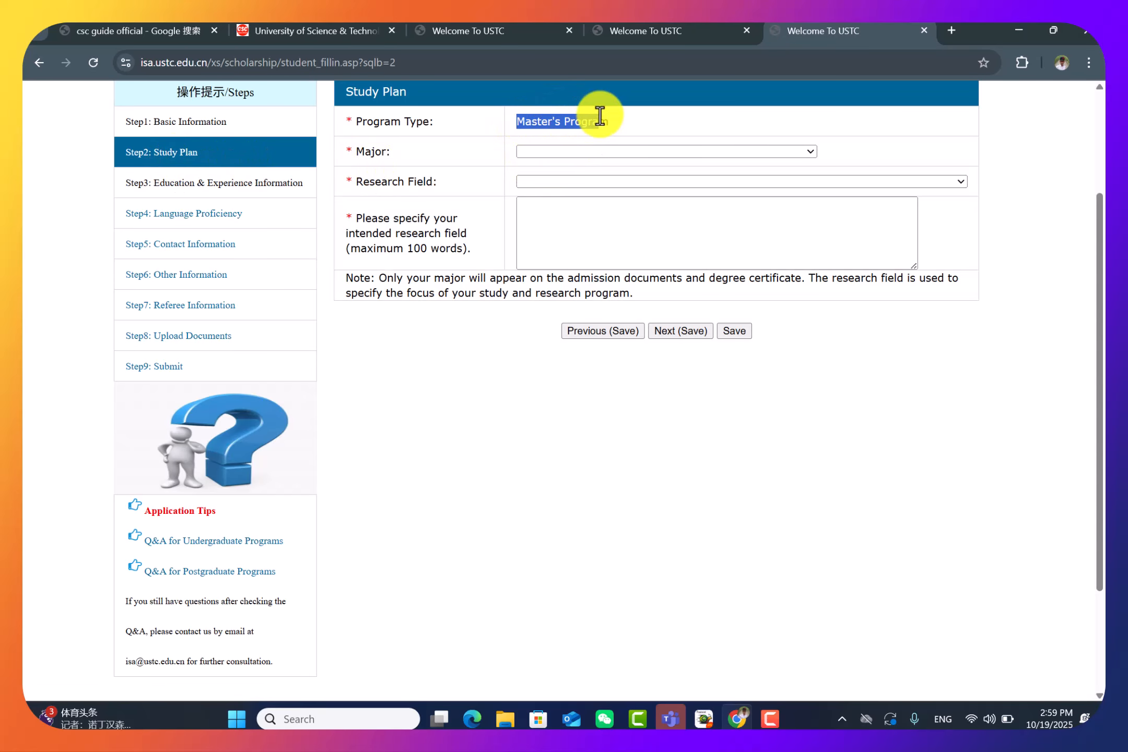
left_click(584, 120)
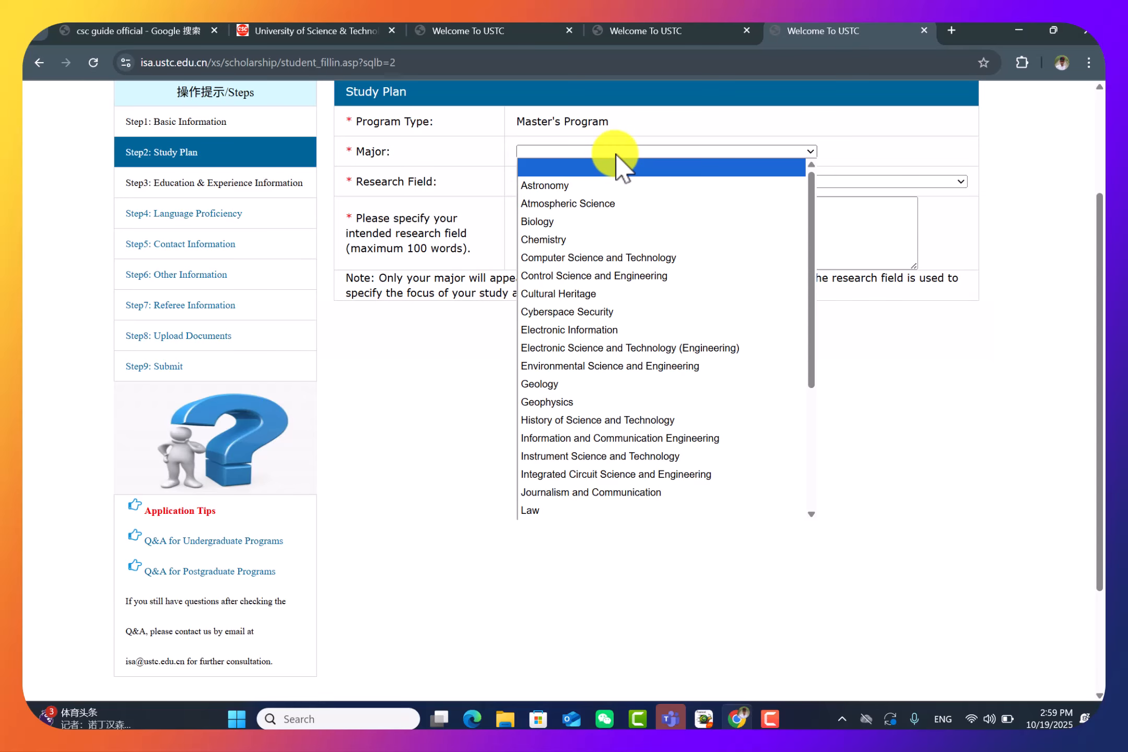
Look through the available majors and choose Safety Science and Engineering as both the major and the research field
scroll(642, 292, "down", 4)
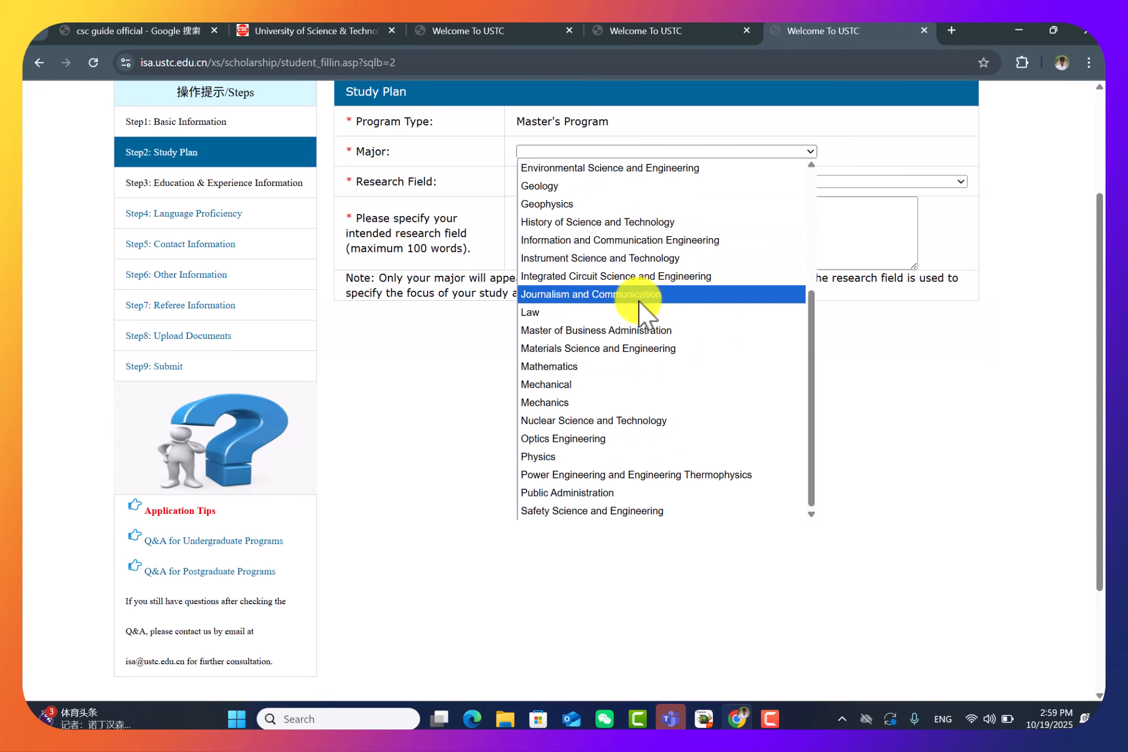
scroll(634, 315, "up", 4)
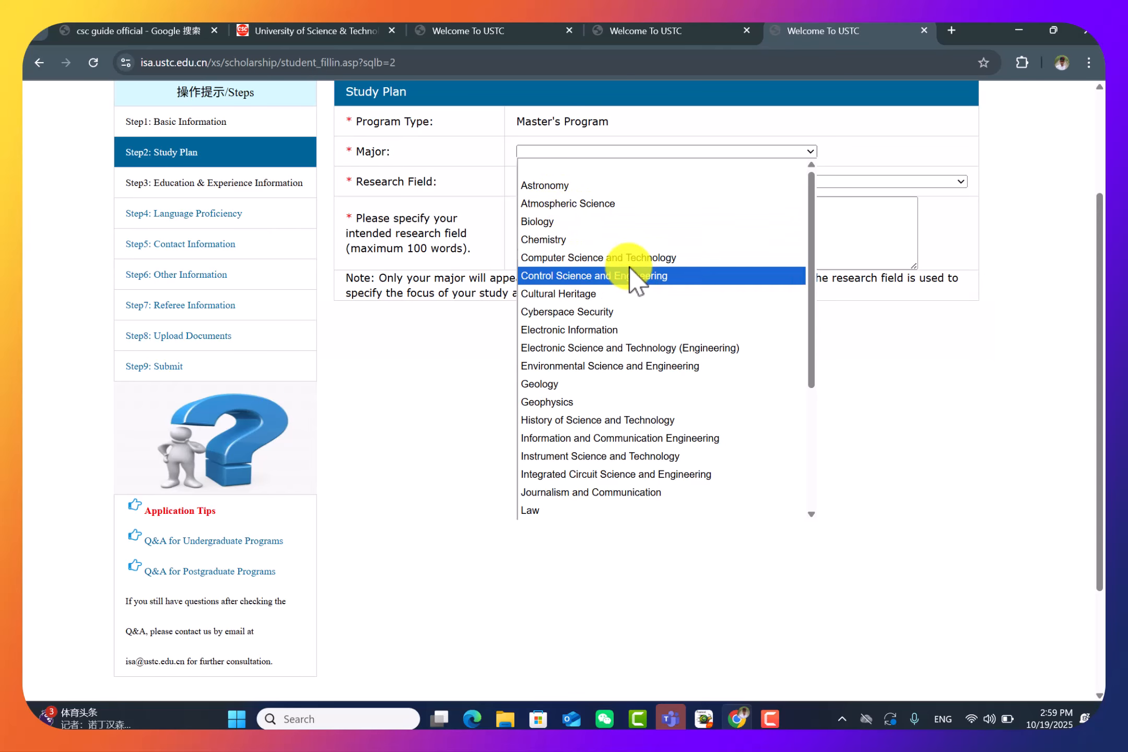
scroll(582, 318, "down", 3)
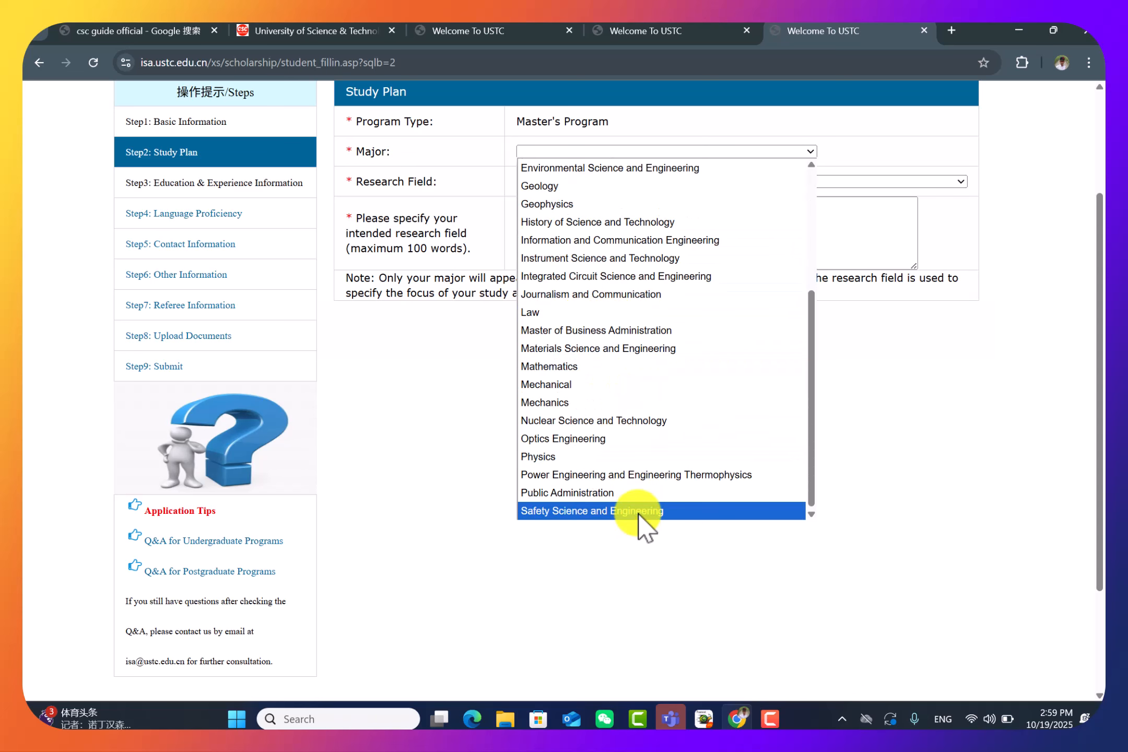
left_click(644, 528)
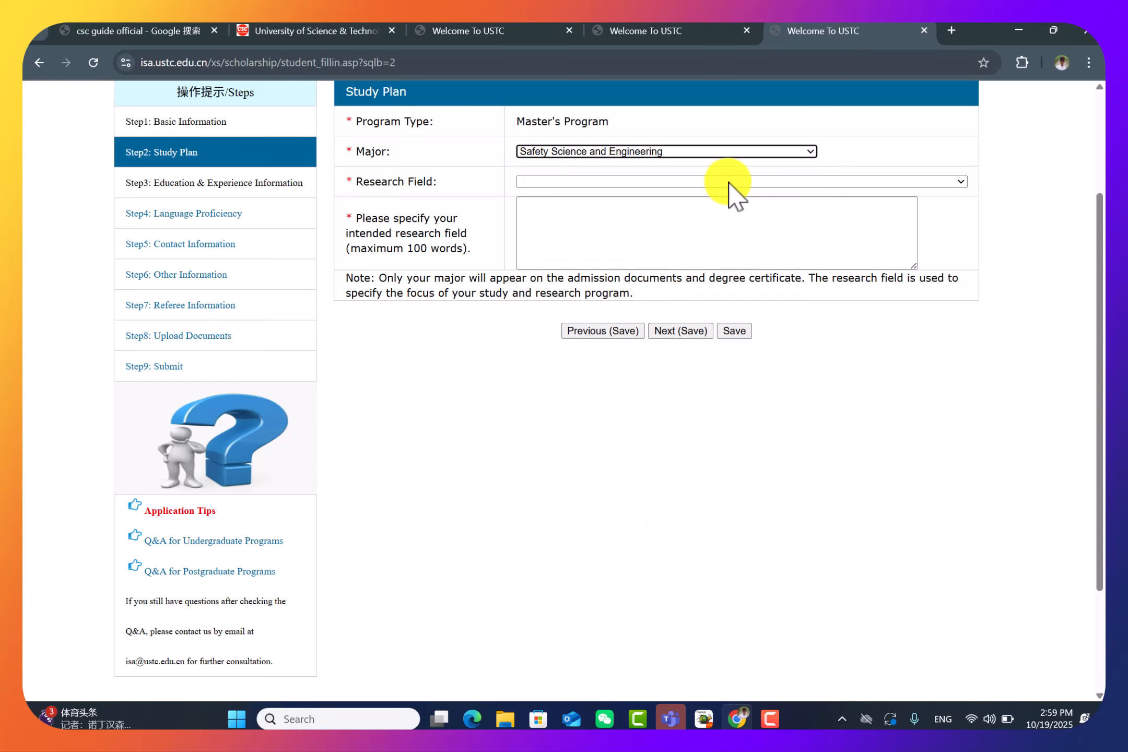
left_click(702, 183)
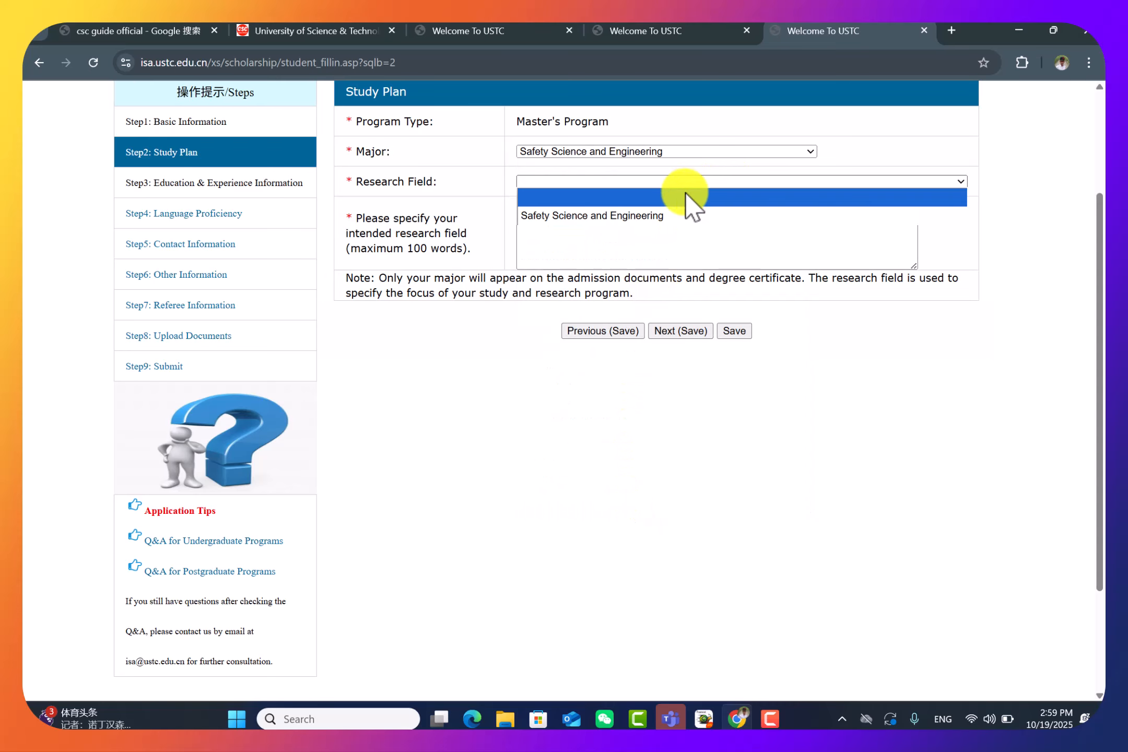
left_click(646, 216)
Set the major to Computer Science and Technology and check which research fields it offers
left_click(683, 154)
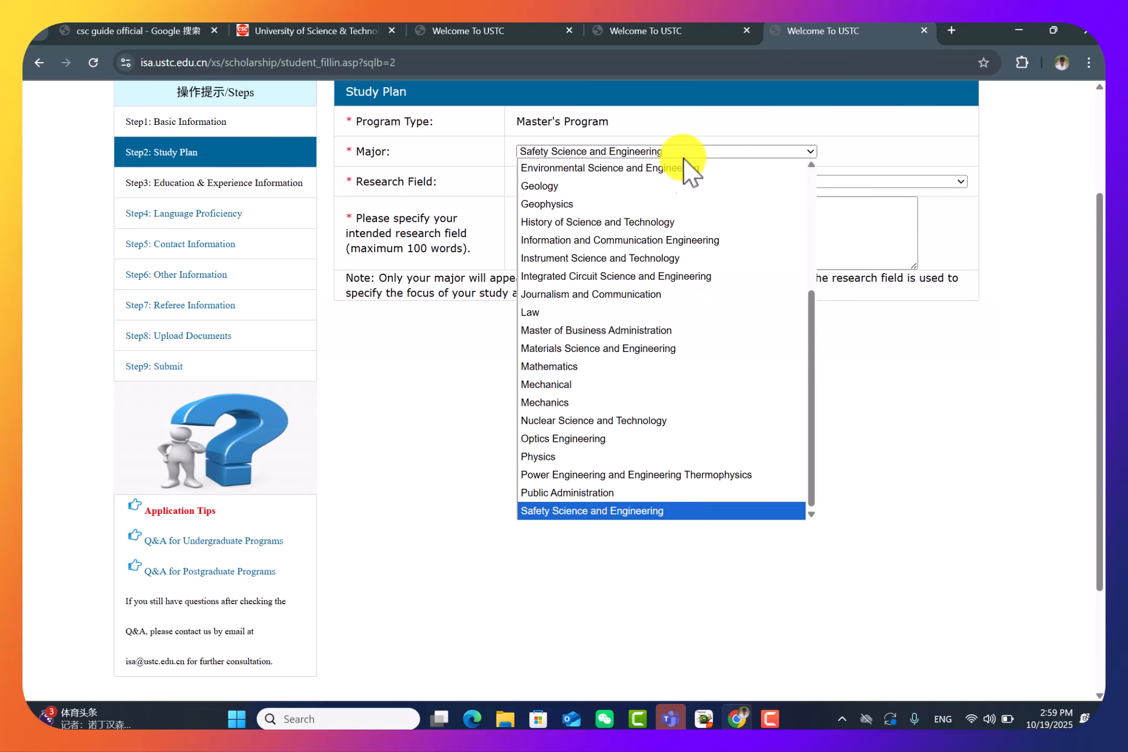
scroll(592, 246, "up", 3)
left_click(594, 256)
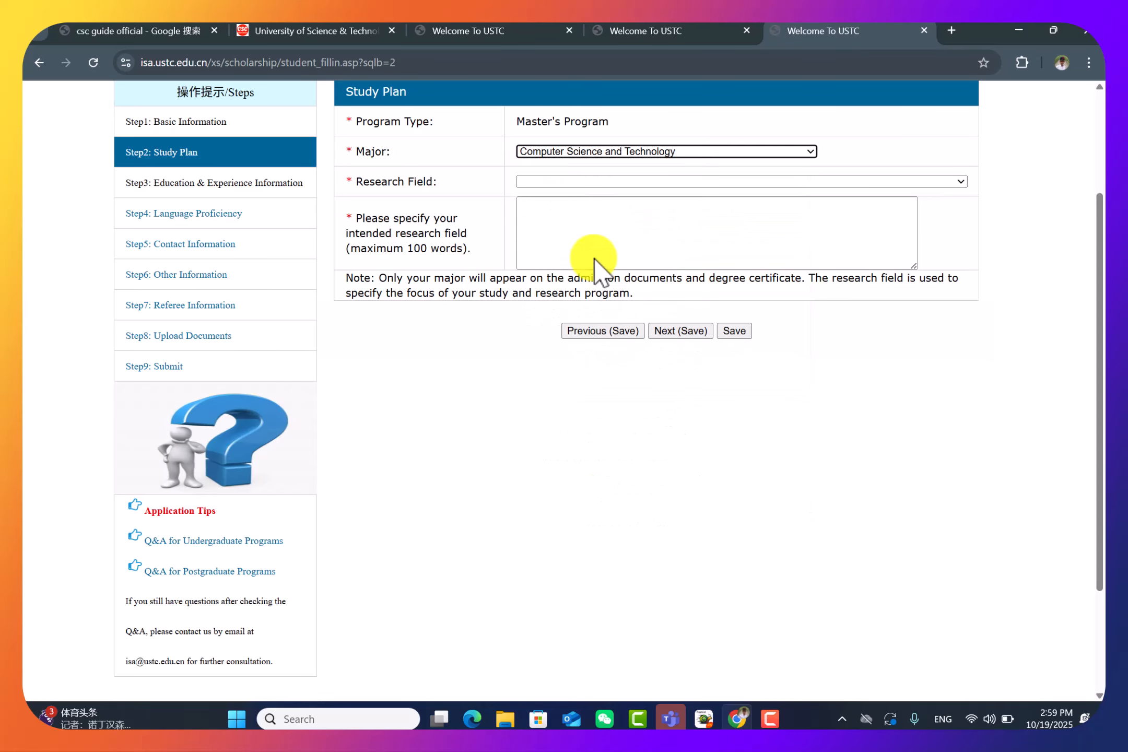
left_click(695, 181)
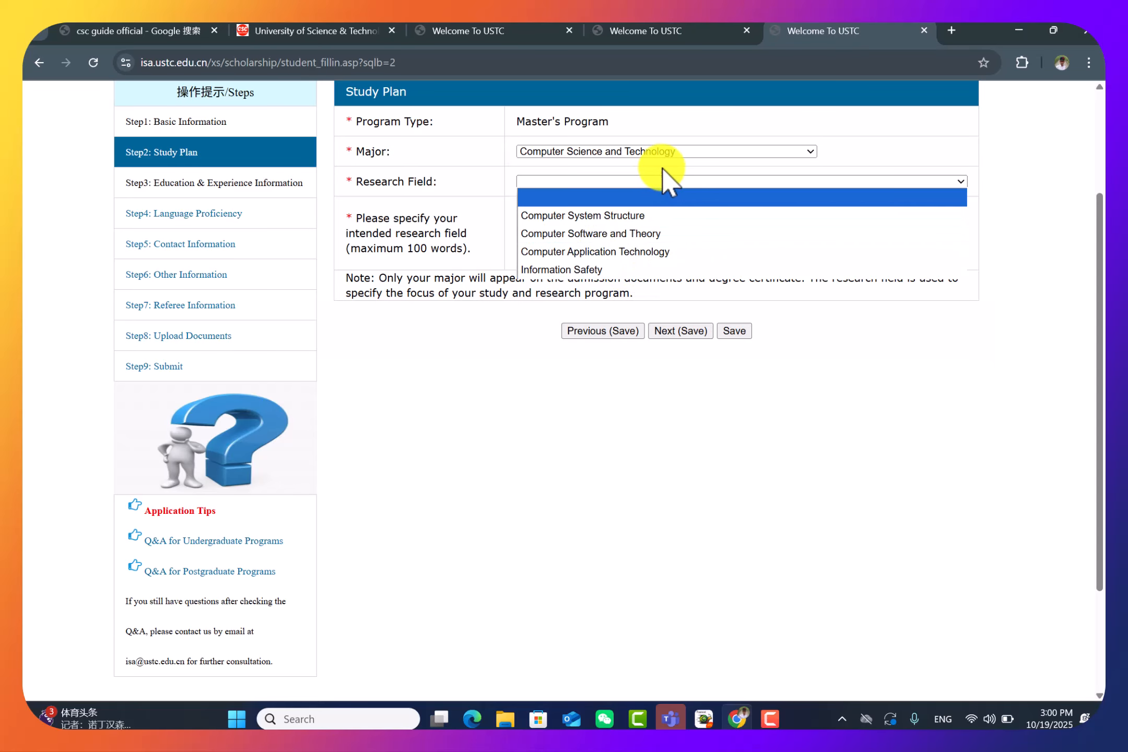
Change the major to Biology and look through its research fields
left_click(669, 154)
left_click(579, 221)
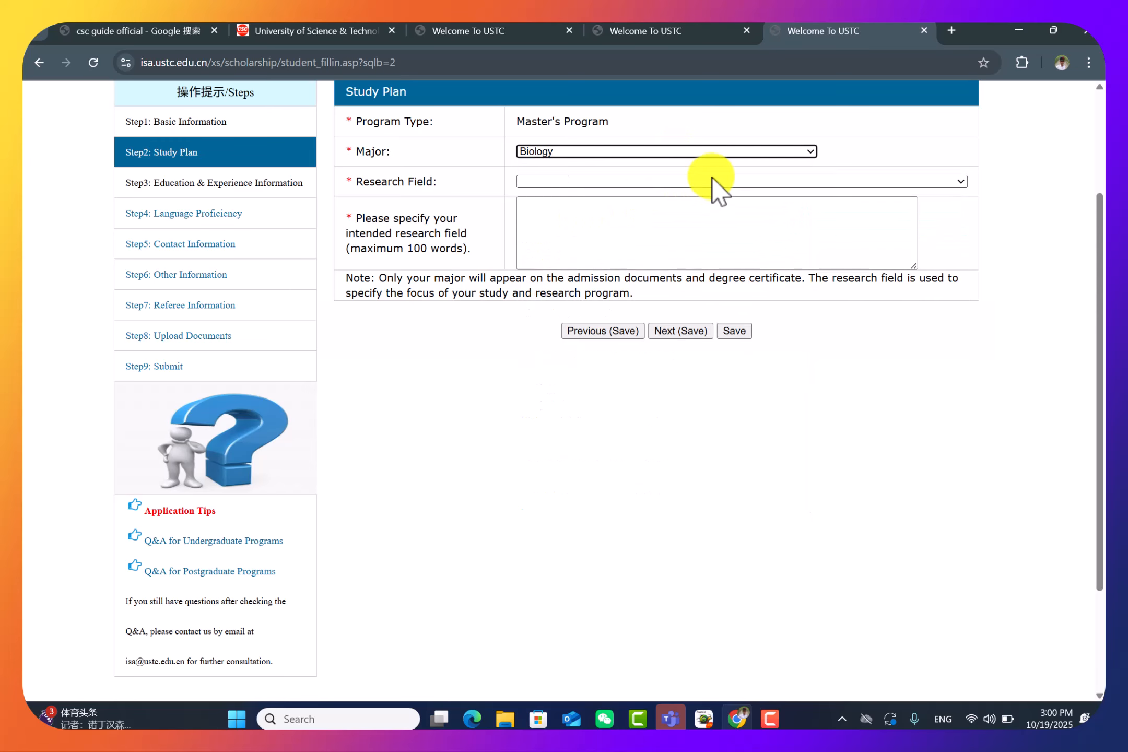
left_click(714, 182)
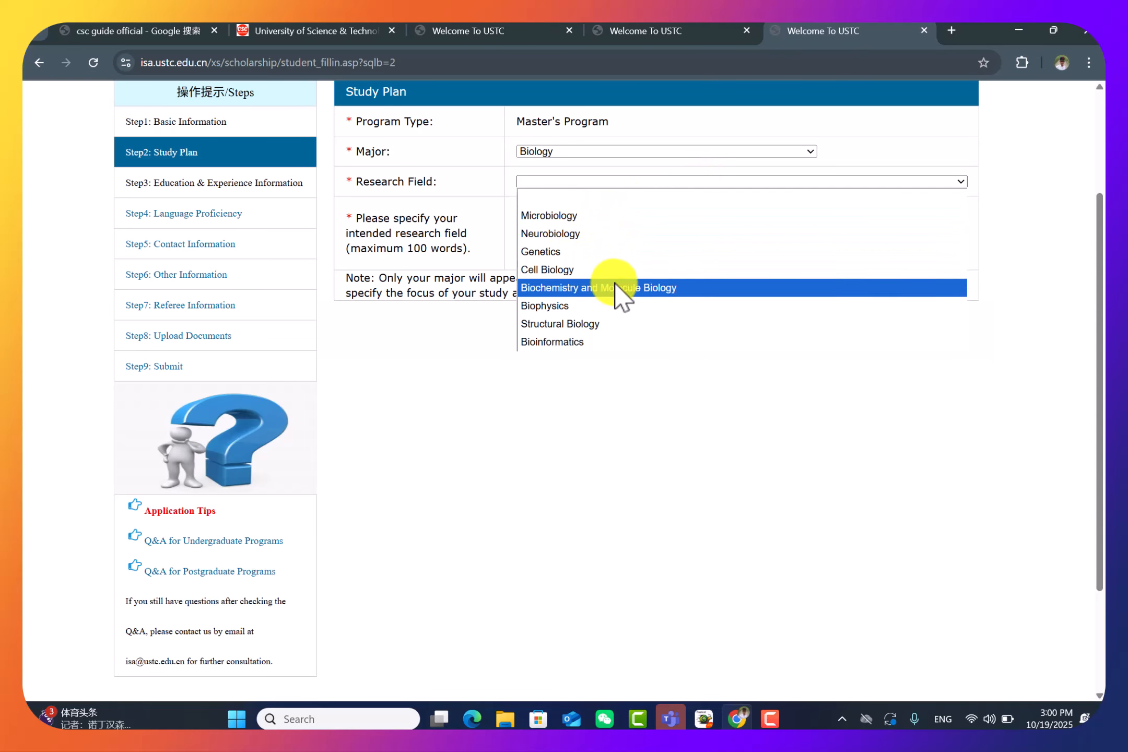
left_click(597, 390)
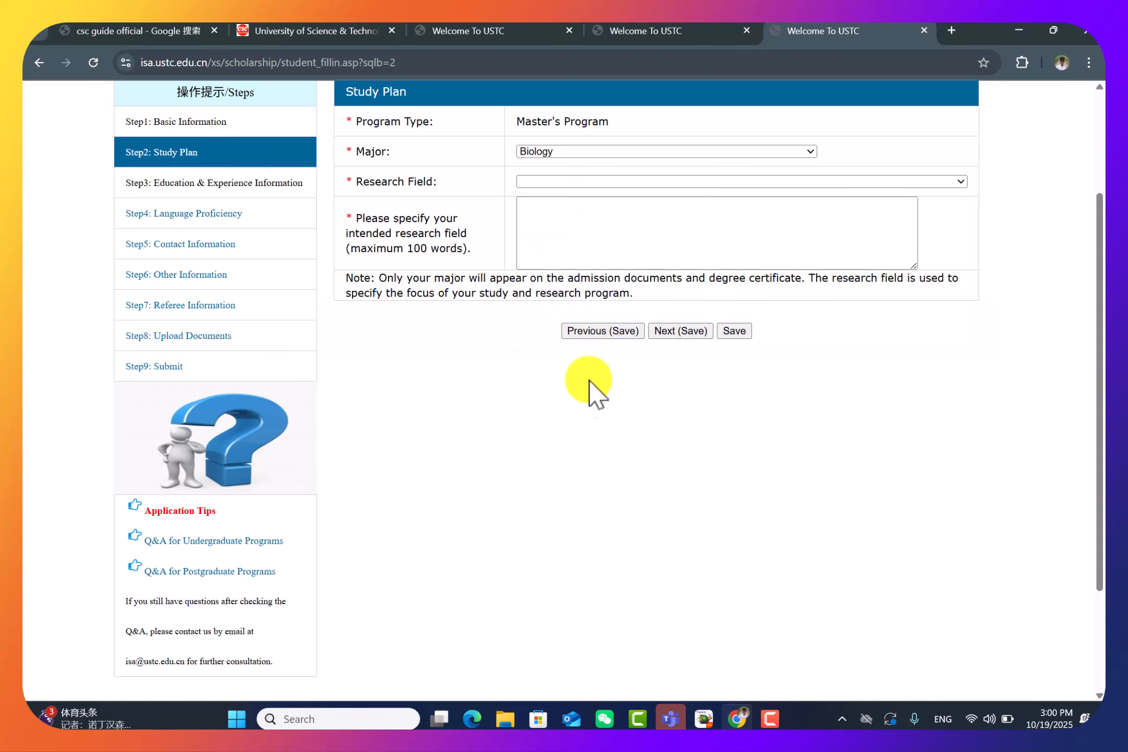
left_click(689, 180)
left_click(689, 178)
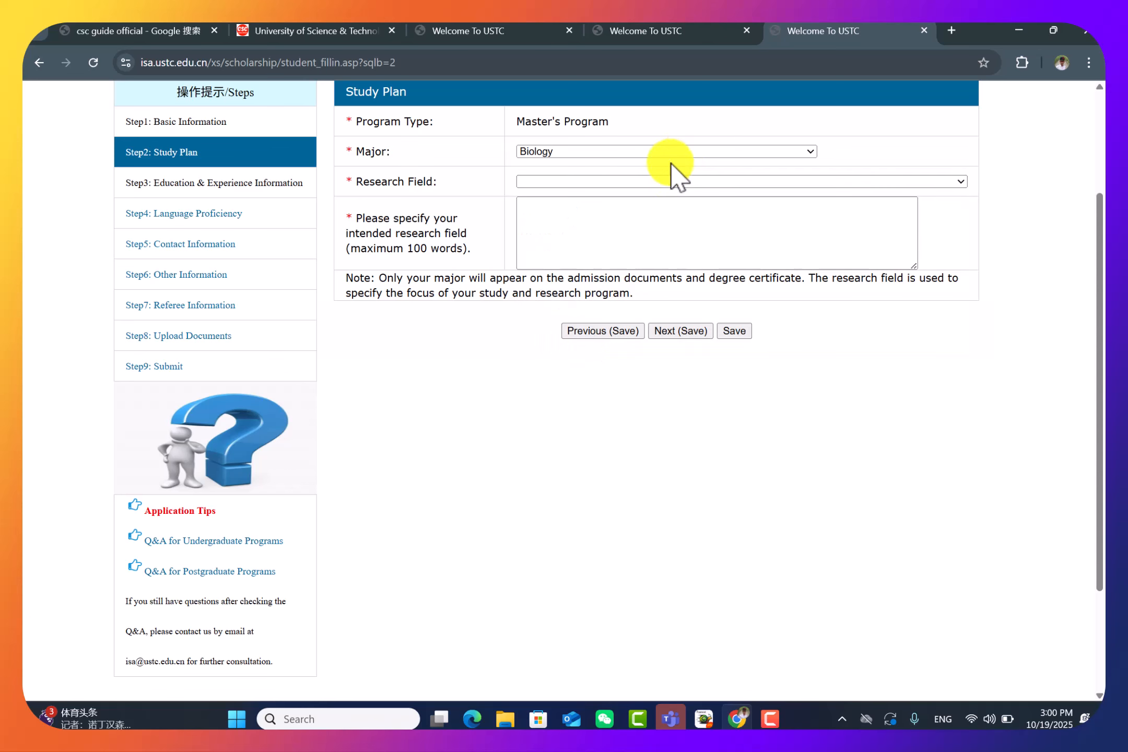
Change the major to Mathematics, then review its research fields and the full list of majors
left_click(671, 153)
scroll(606, 339, "down", 3)
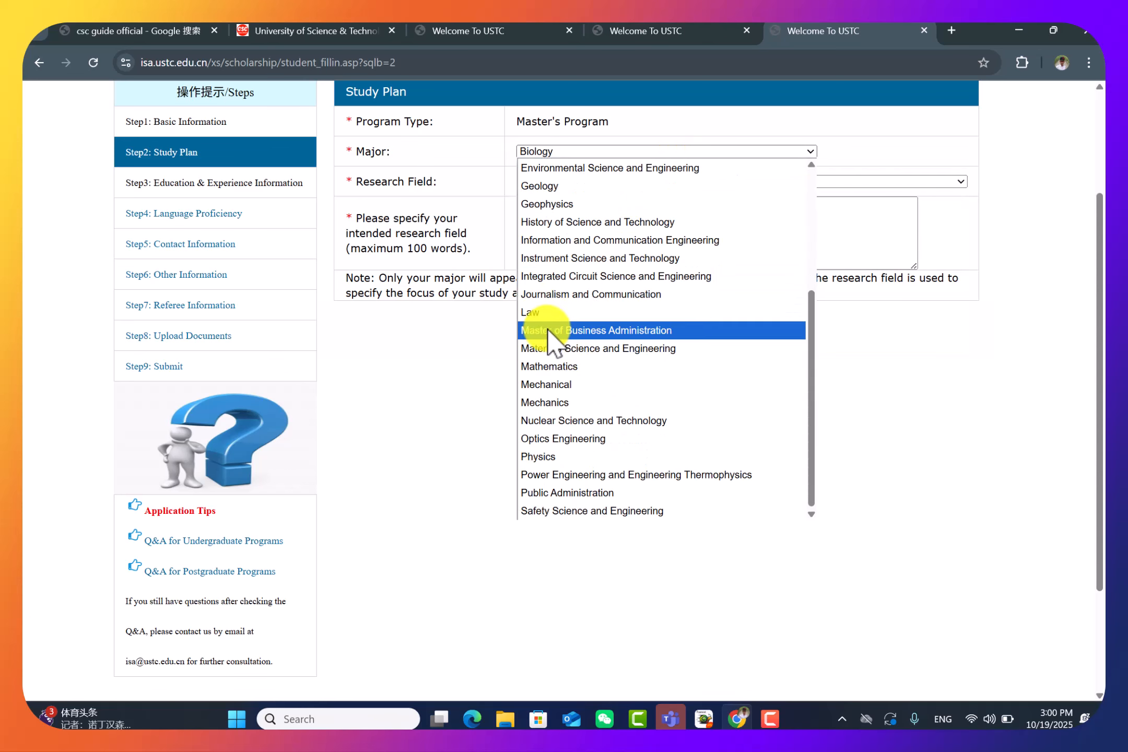
left_click(569, 368)
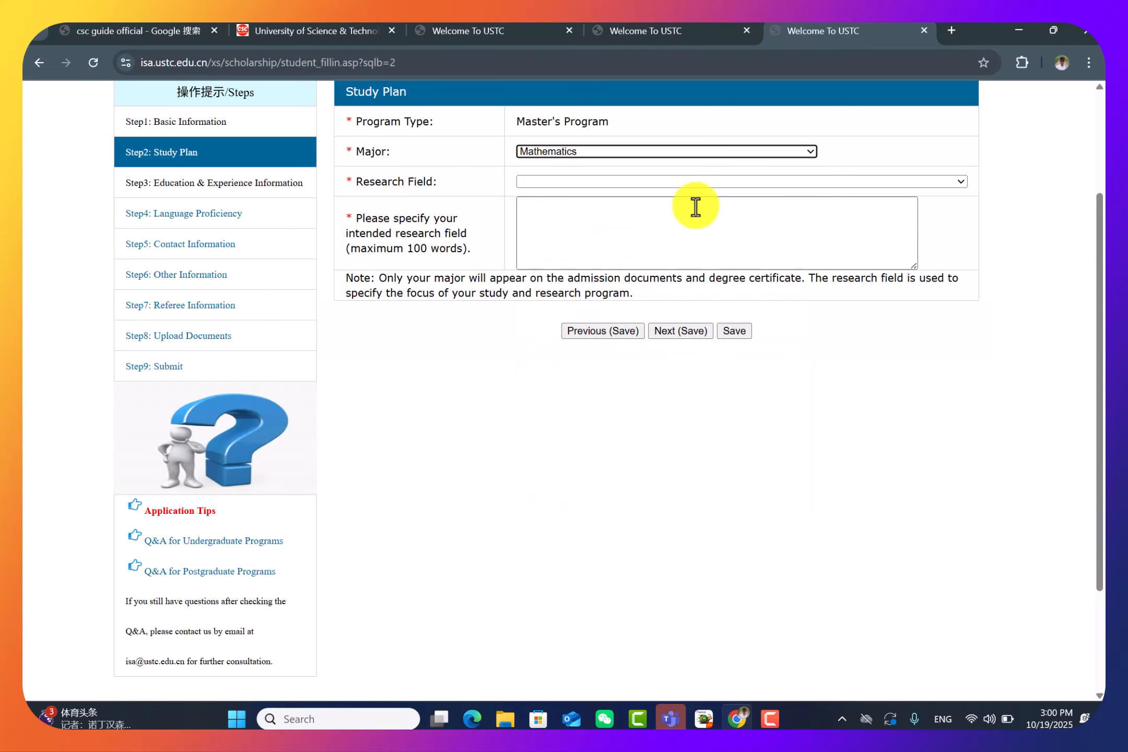
left_click(740, 181)
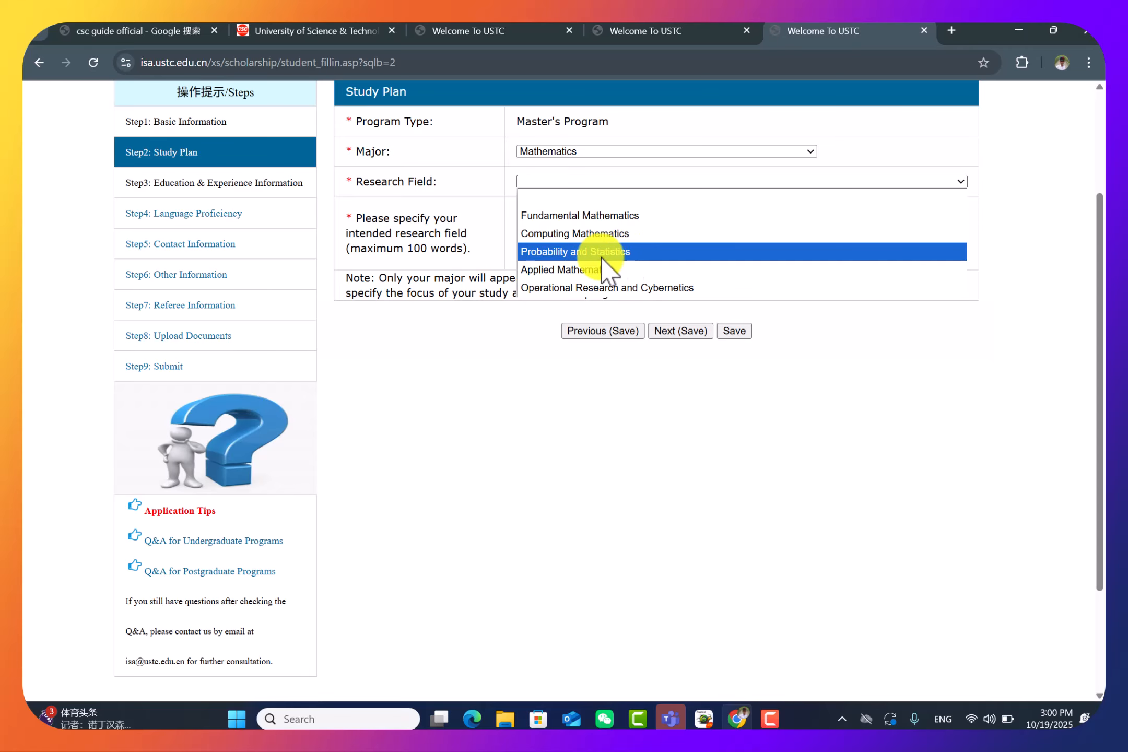
left_click(483, 317)
left_click(705, 152)
scroll(726, 173, "up", 1)
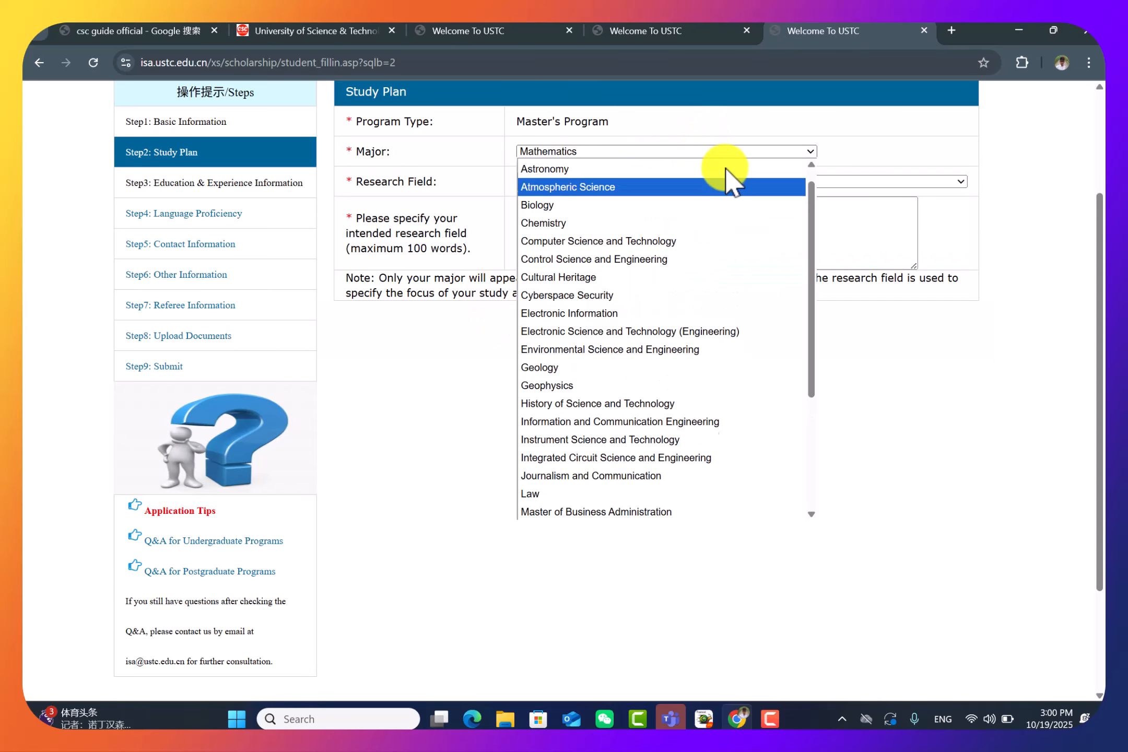
scroll(708, 250, "down", 3)
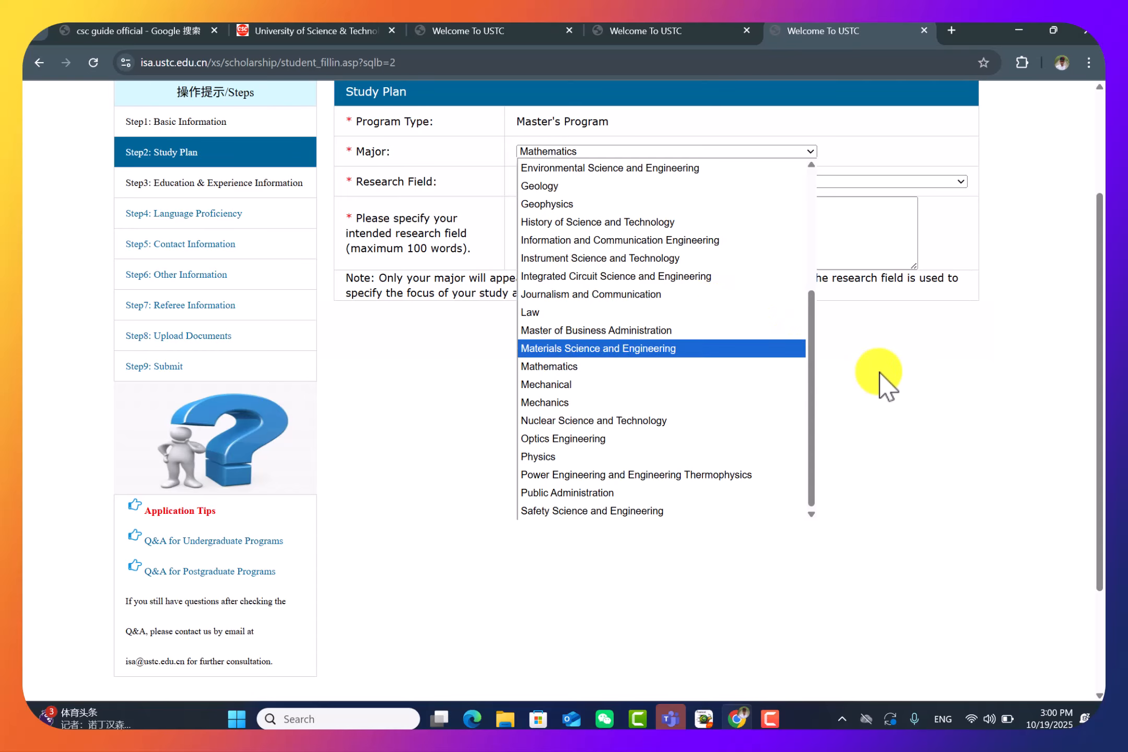
left_click(866, 360)
Choose Fundamental Mathematics as the research field and enter "i am applying for scholarship" as the intended research field description
left_click(674, 263)
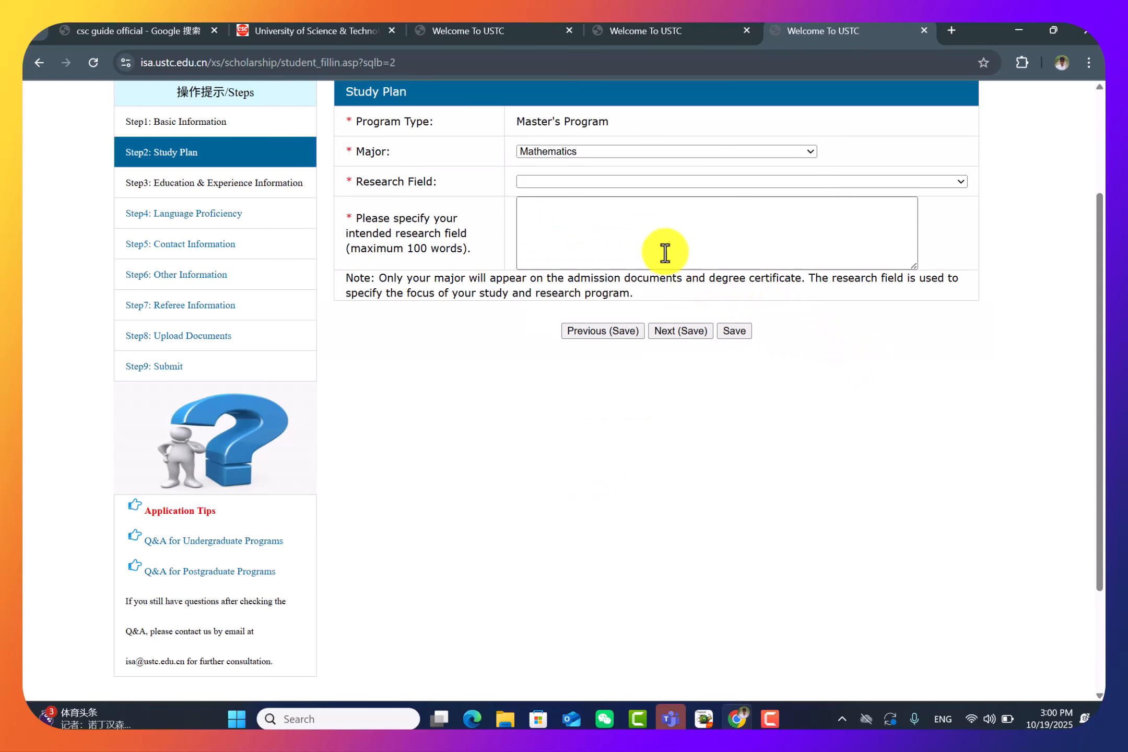
left_click(592, 239)
left_click(666, 181)
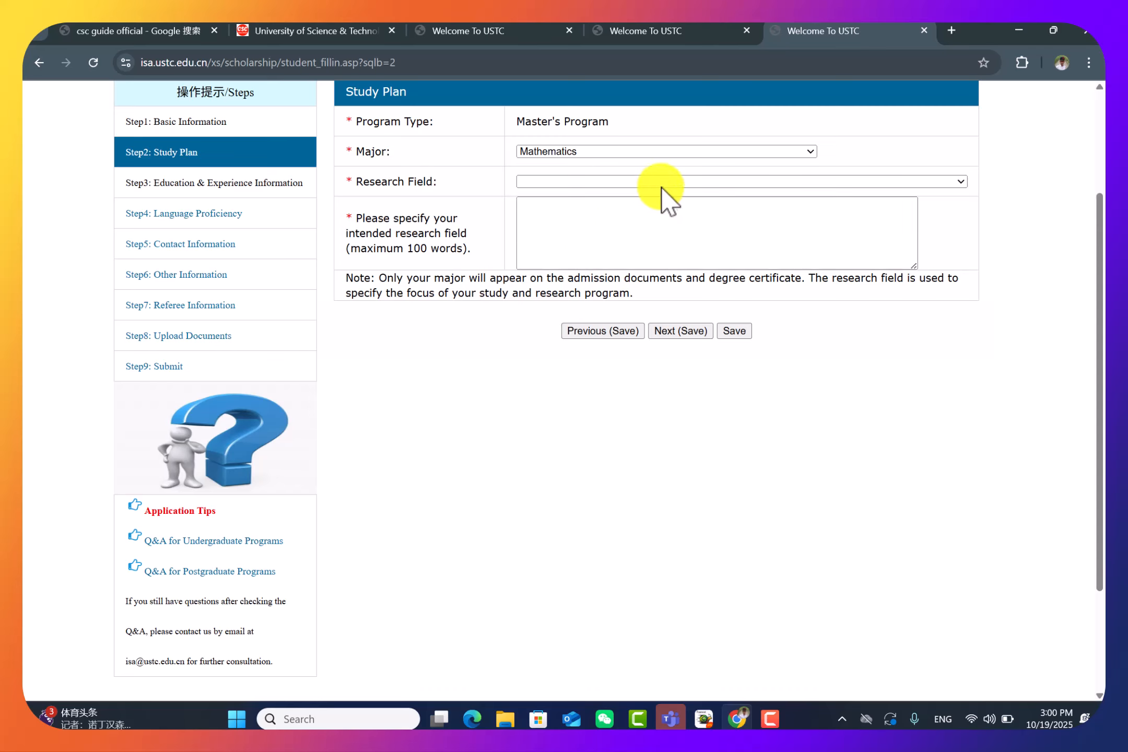
left_click(606, 215)
left_click(606, 230)
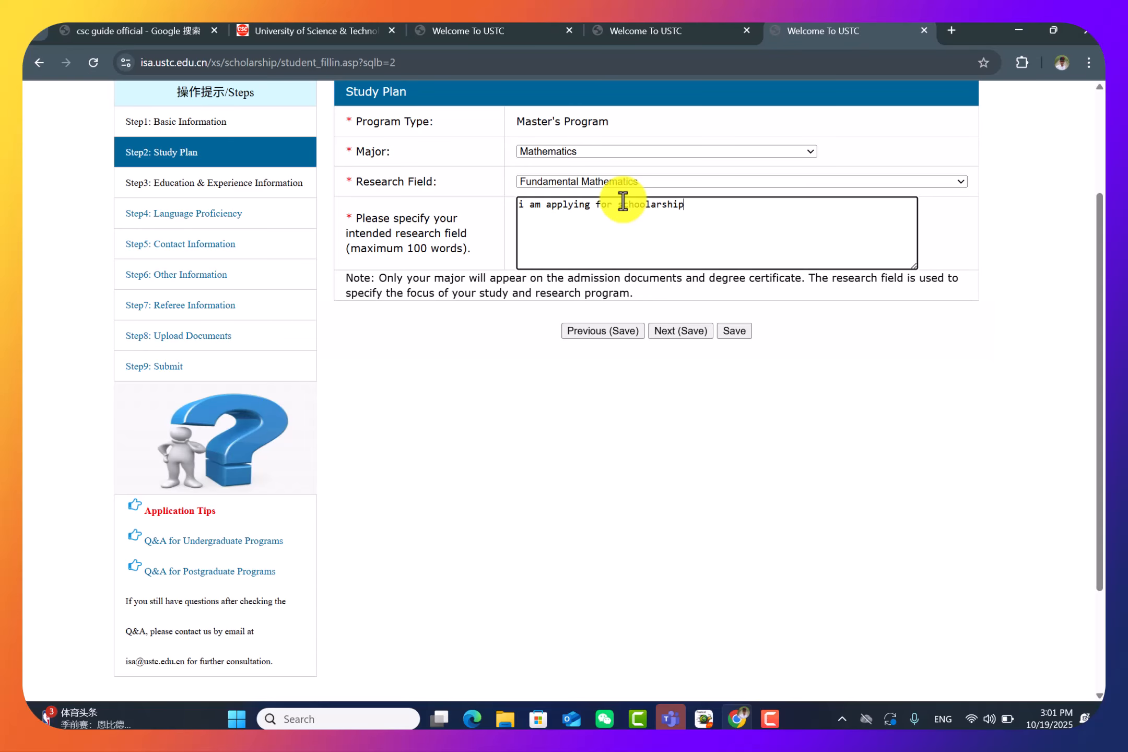
right_click(656, 203)
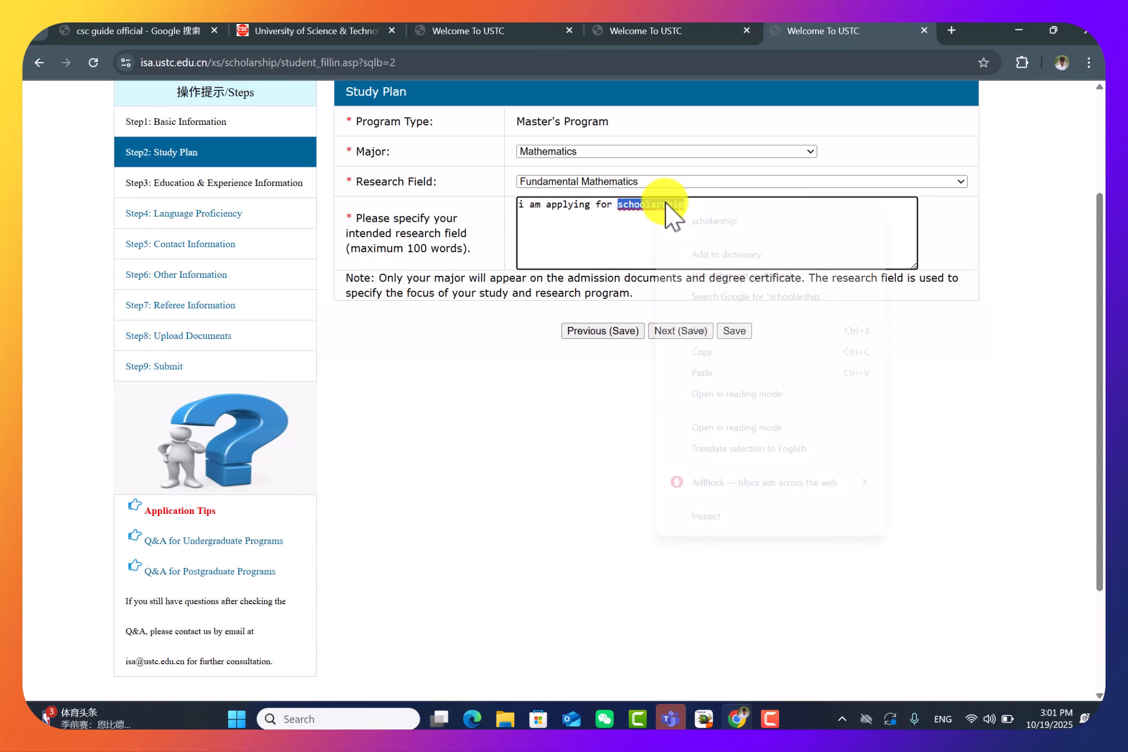
left_click(715, 232)
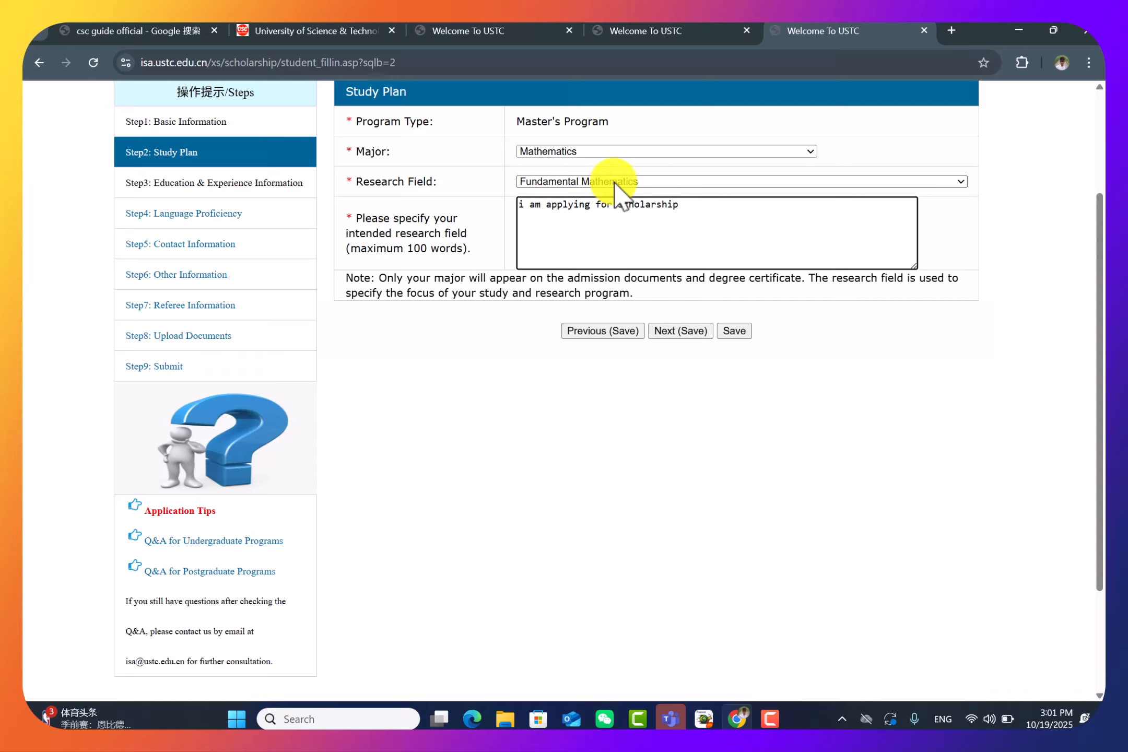
left_click_drag(355, 217, 477, 251)
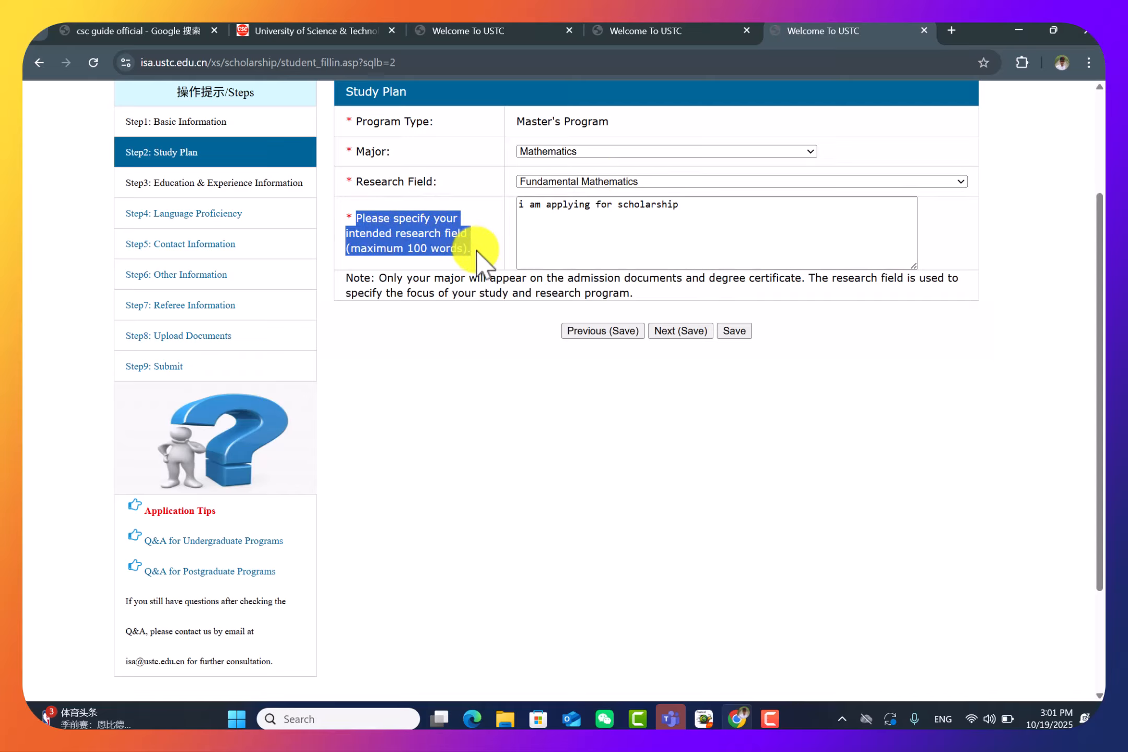
left_click(464, 252)
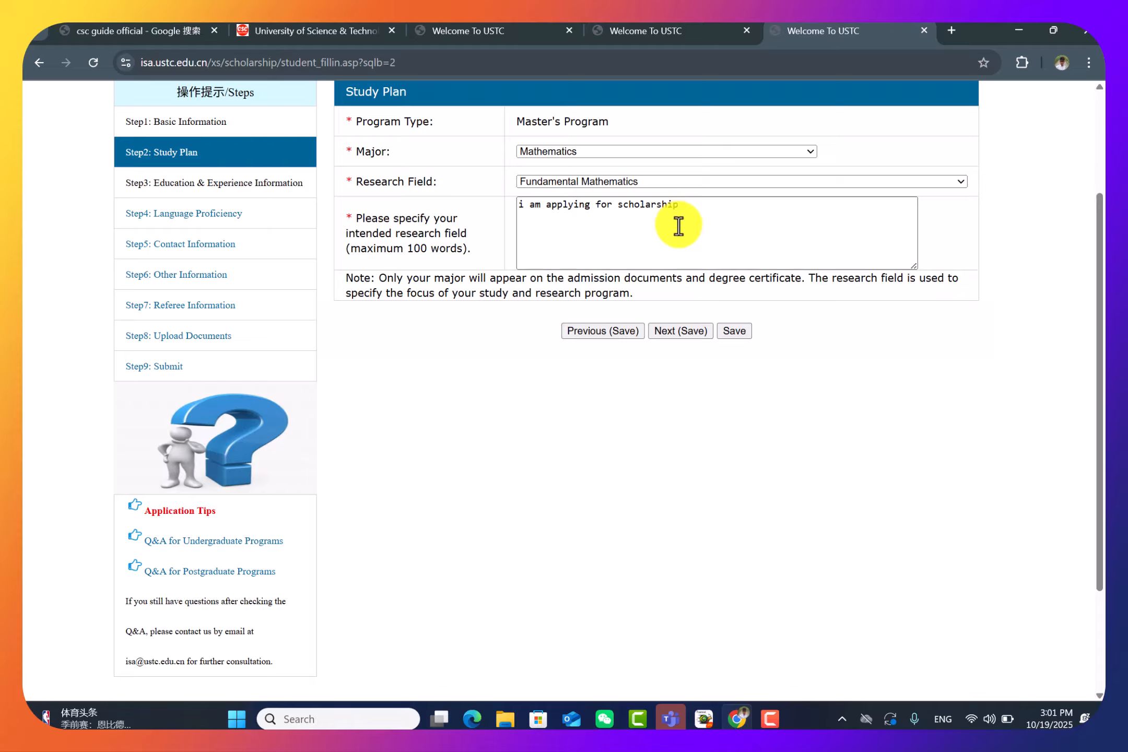
Open the Education & Experience Information section and look over the fields and uploads required under Educational Background
left_click(222, 190)
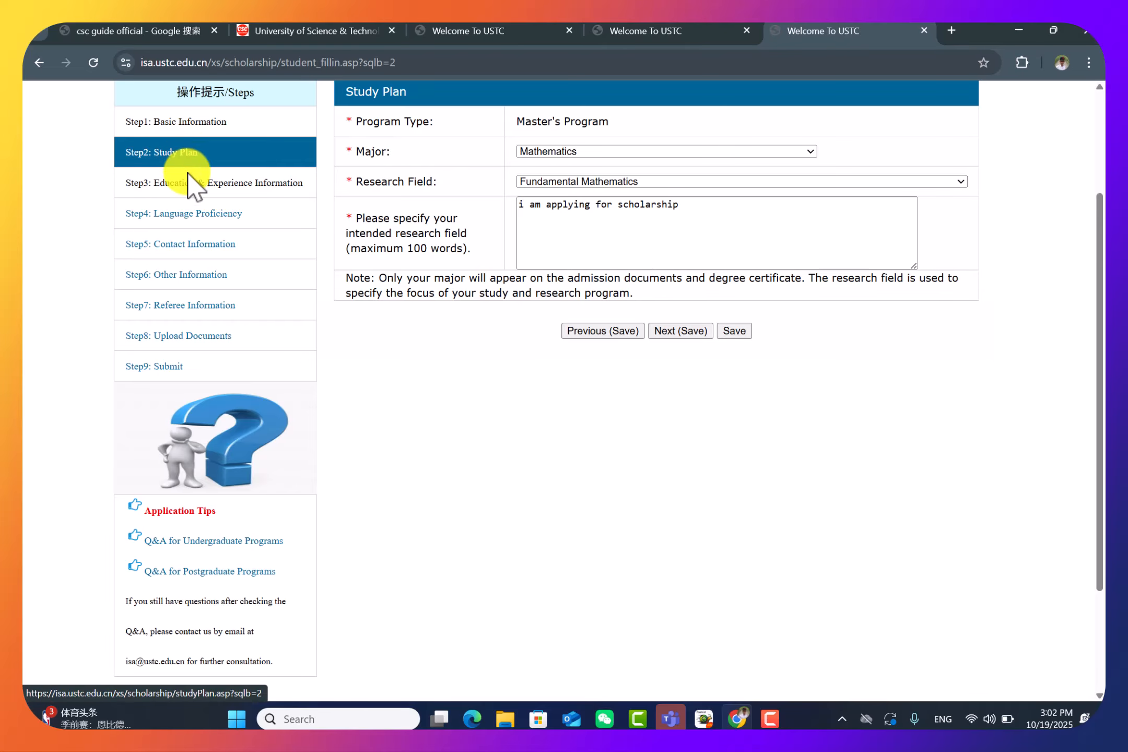
scroll(369, 313, "down", 2)
scroll(370, 312, "up", 3)
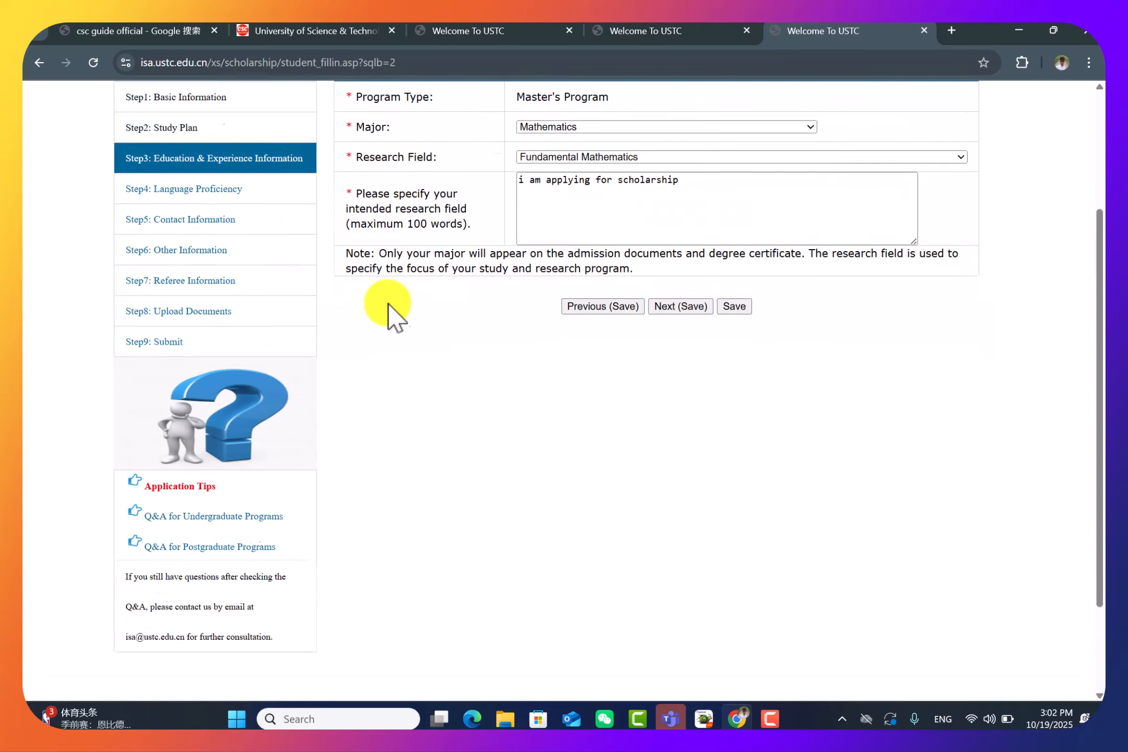
left_click(204, 290)
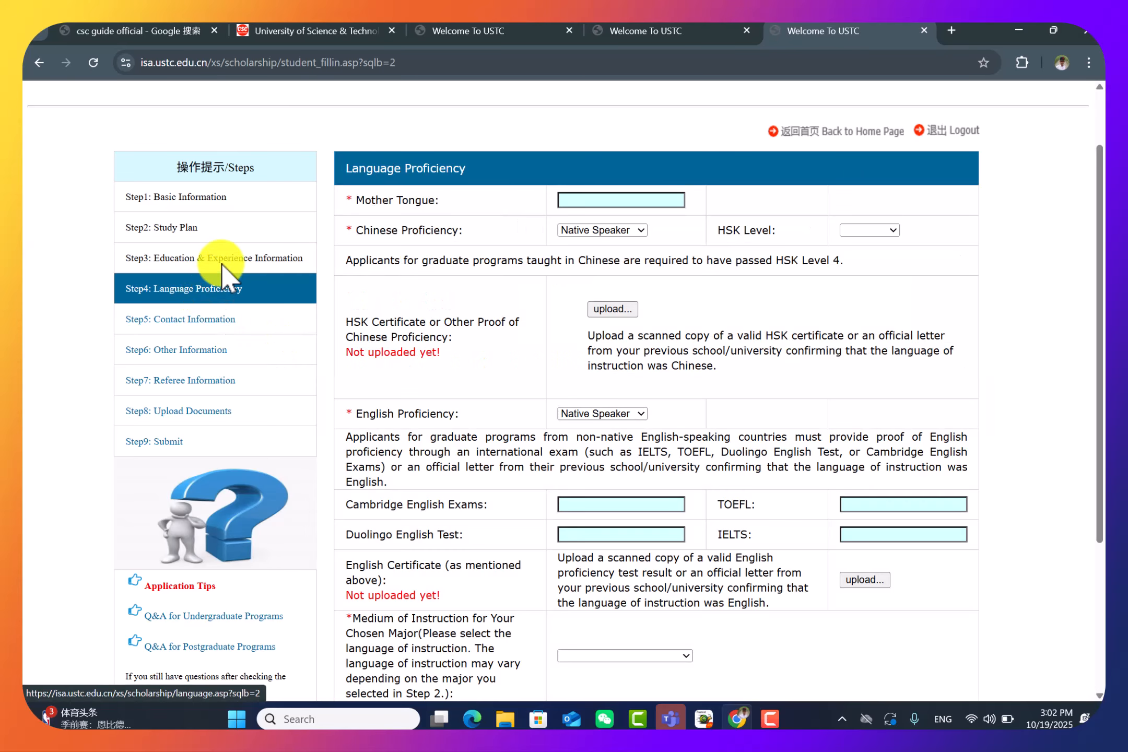
left_click(218, 264)
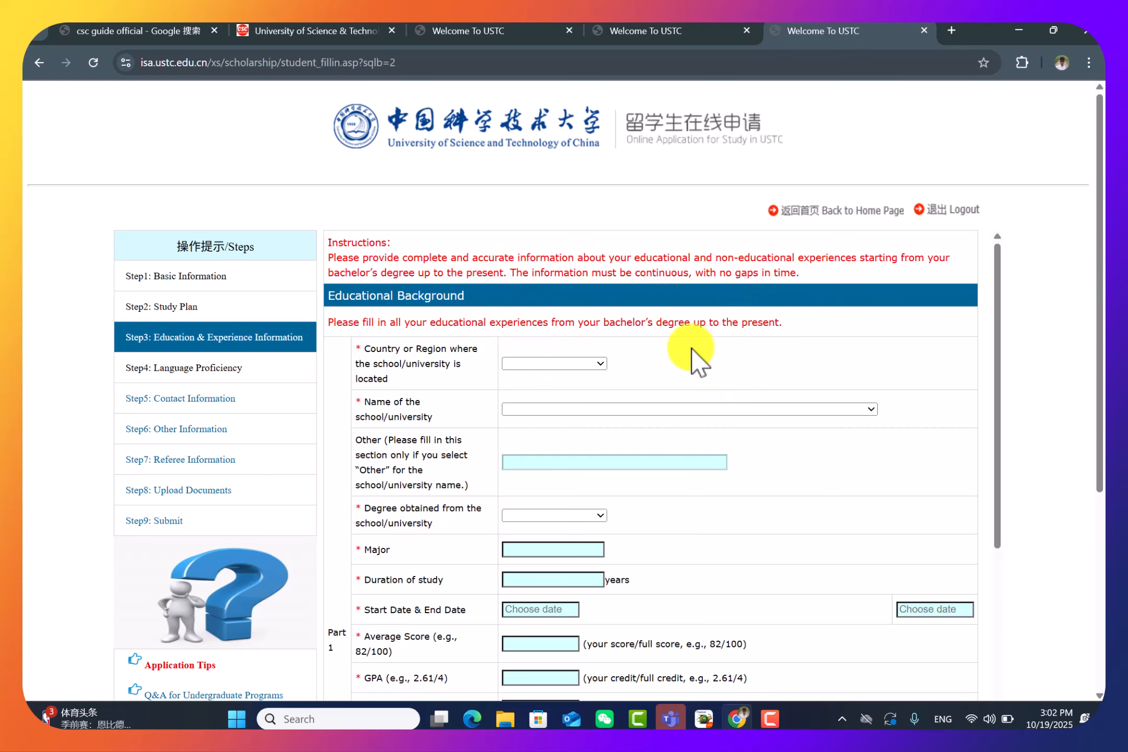
scroll(674, 366, "down", 1)
scroll(1067, 428, "down", 3)
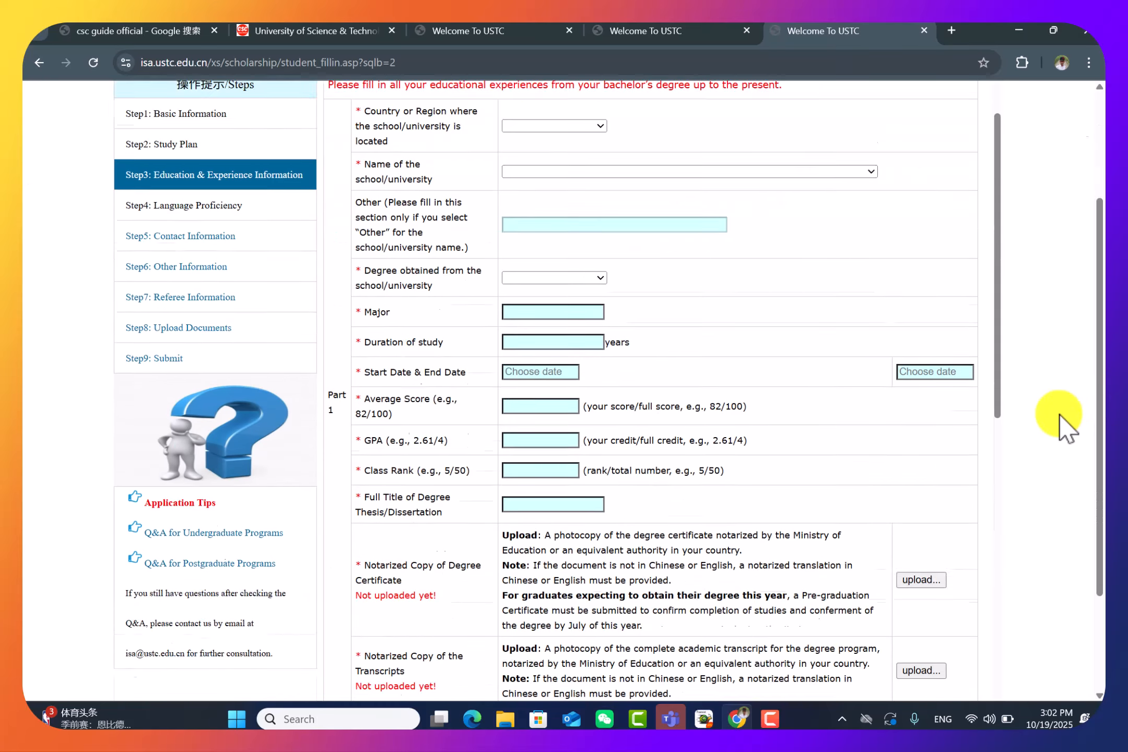
scroll(685, 365, "up", 5)
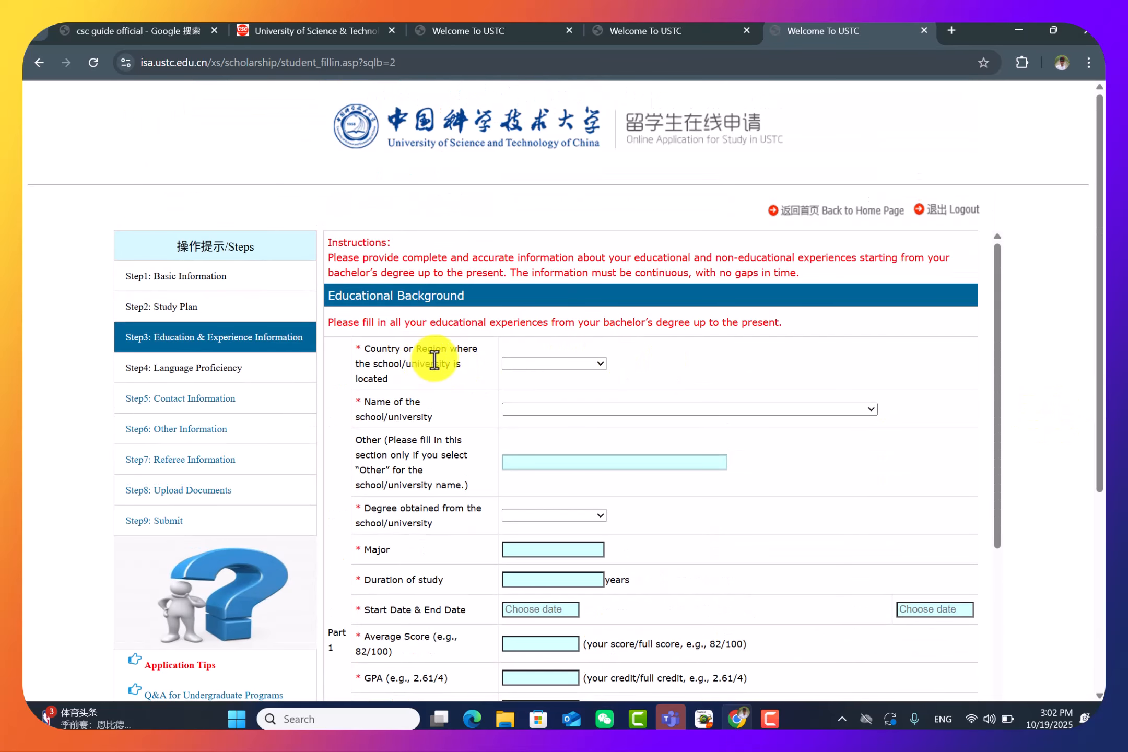
Check the options offered for the country or region and the name of the school/university in Part 1
left_click(529, 364)
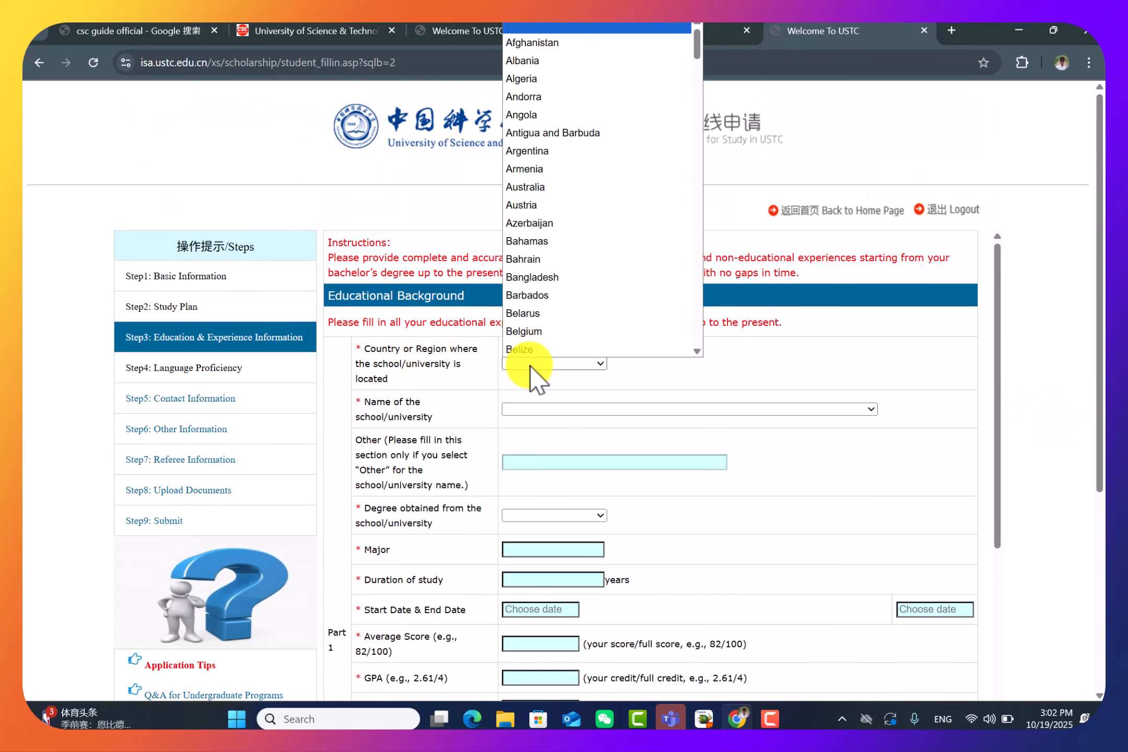
left_click(529, 364)
scroll(552, 418, "down", 2)
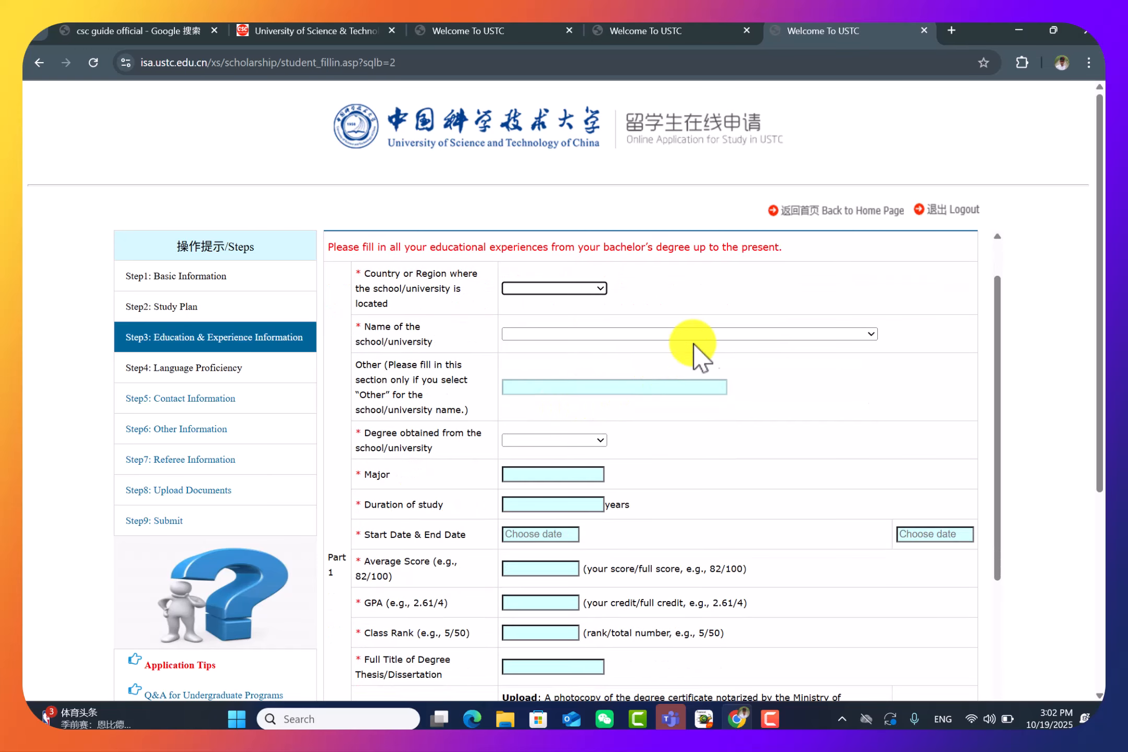
left_click(726, 335)
left_click(630, 353)
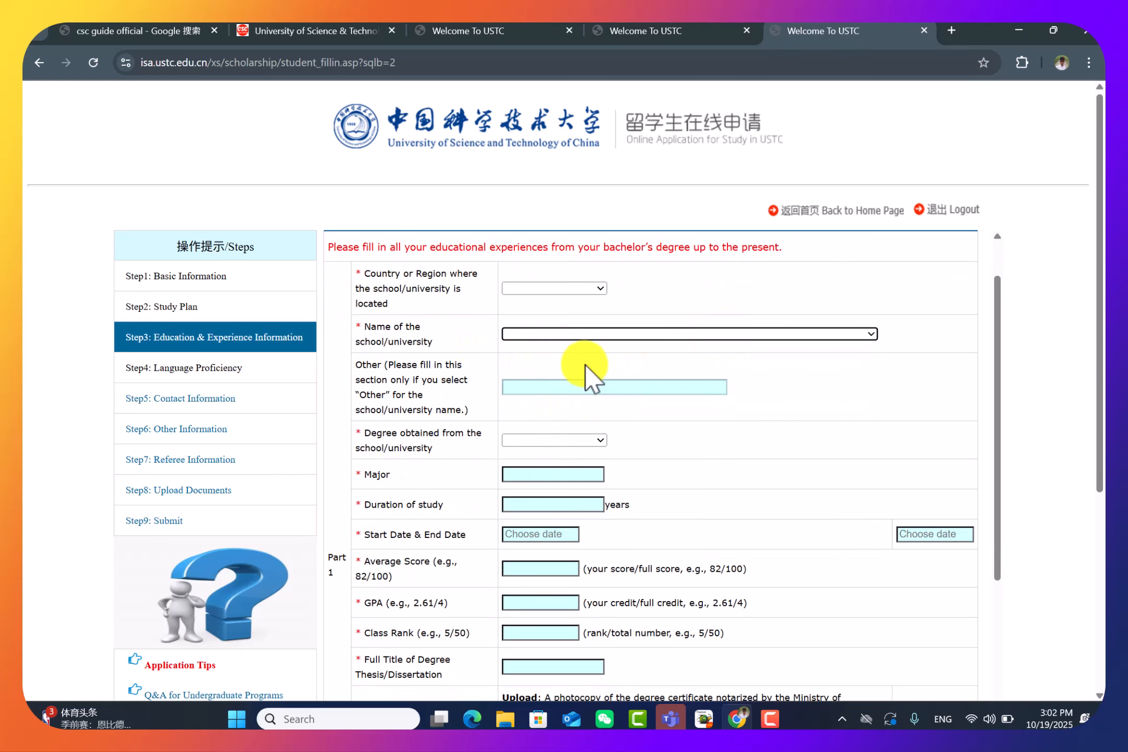
scroll(595, 370, "down", 1)
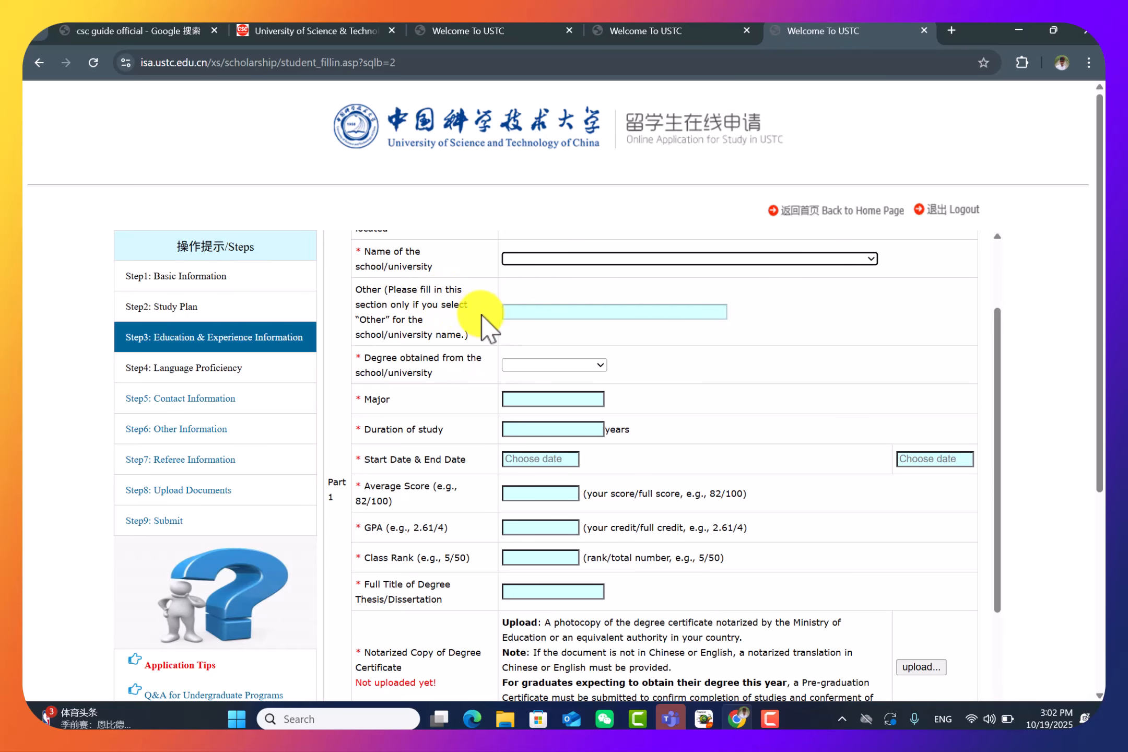
scroll(581, 346, "up", 1)
left_click(653, 335)
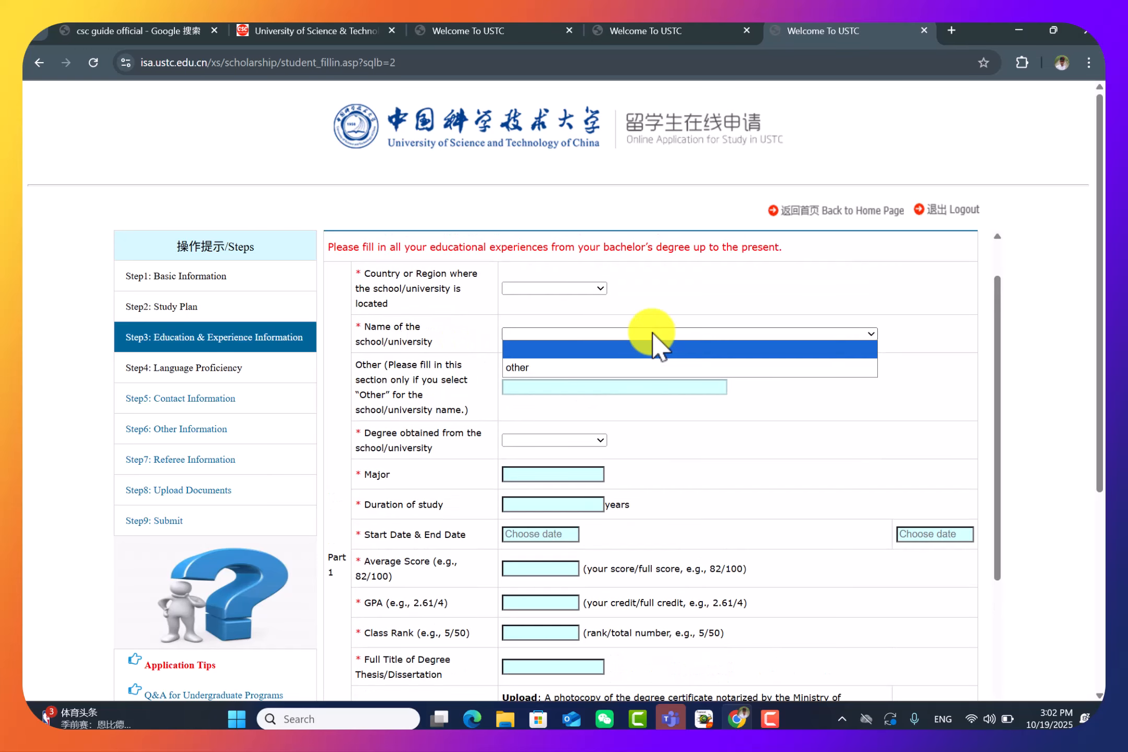
Set the country or region where the school/university is located to Pakistan
left_click(537, 288)
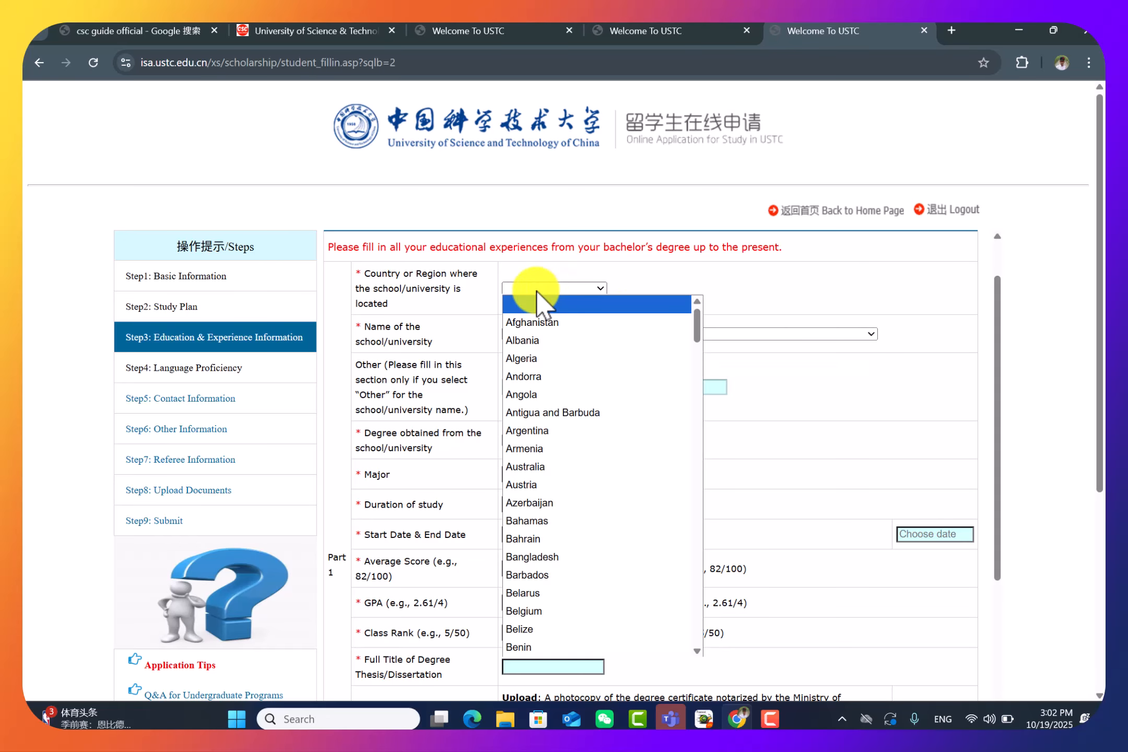
key("p")
scroll(553, 627, "up", 1)
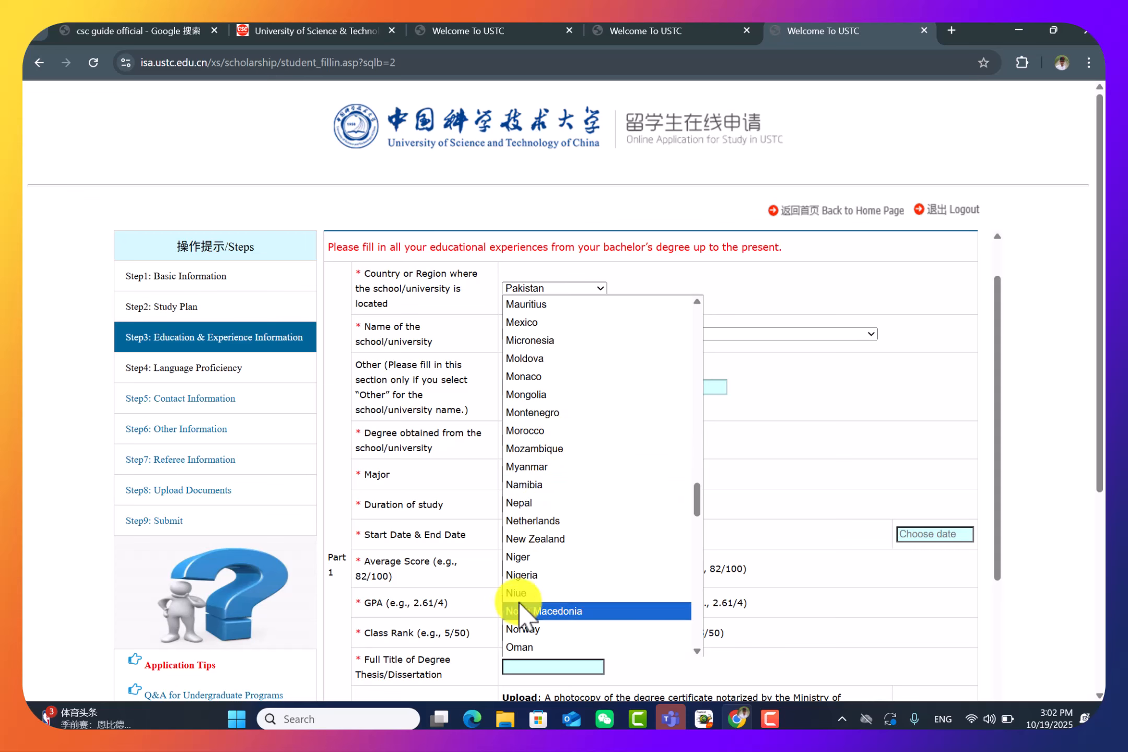
scroll(574, 449, "up", 3)
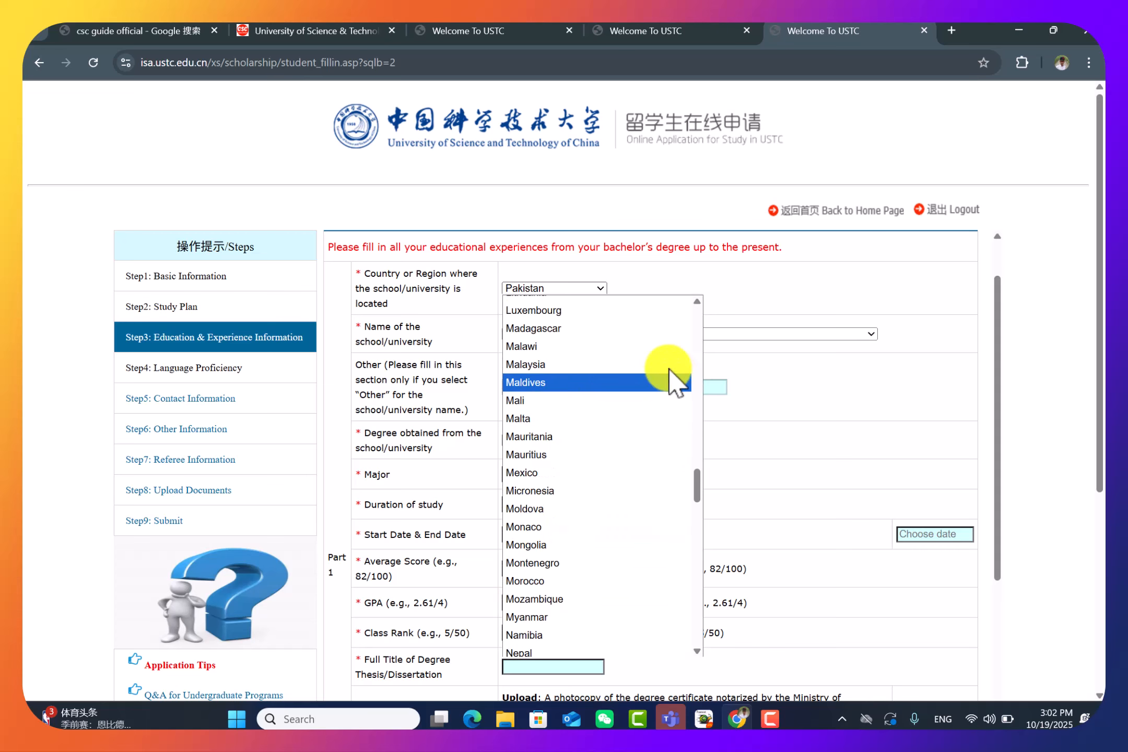
left_click(778, 306)
Look through the Pakistani institutions offered for the name of the school/university in Part 1
left_click(633, 335)
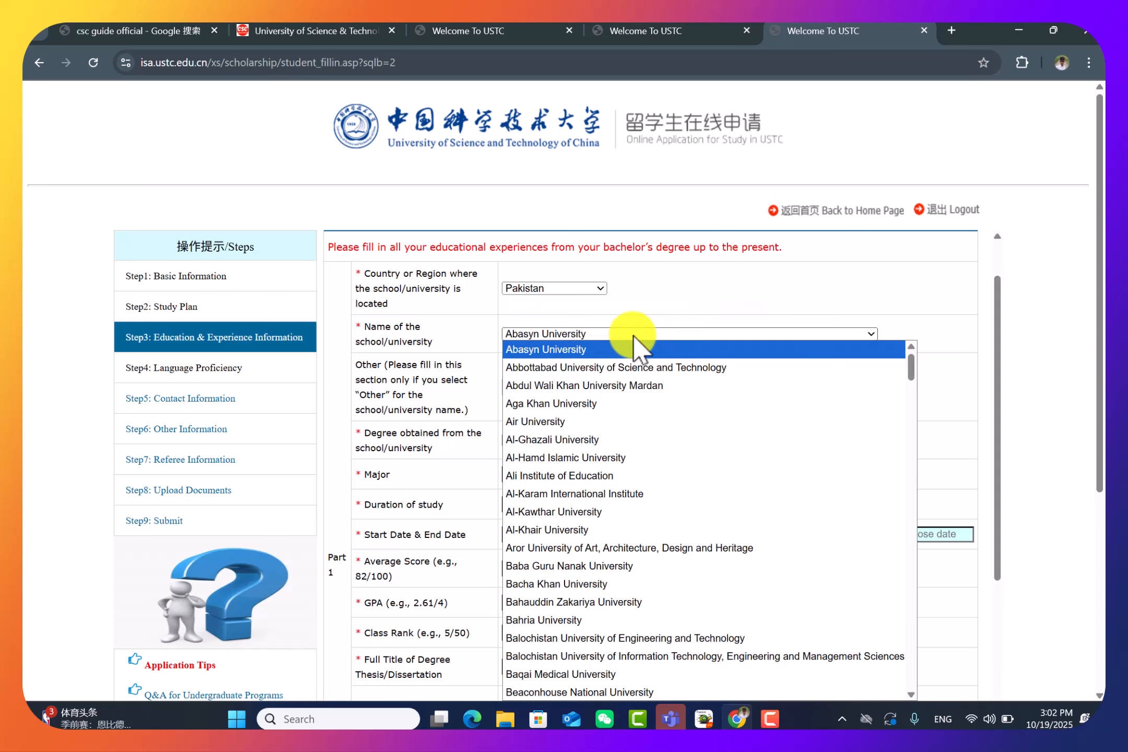
scroll(656, 389, "down", 8)
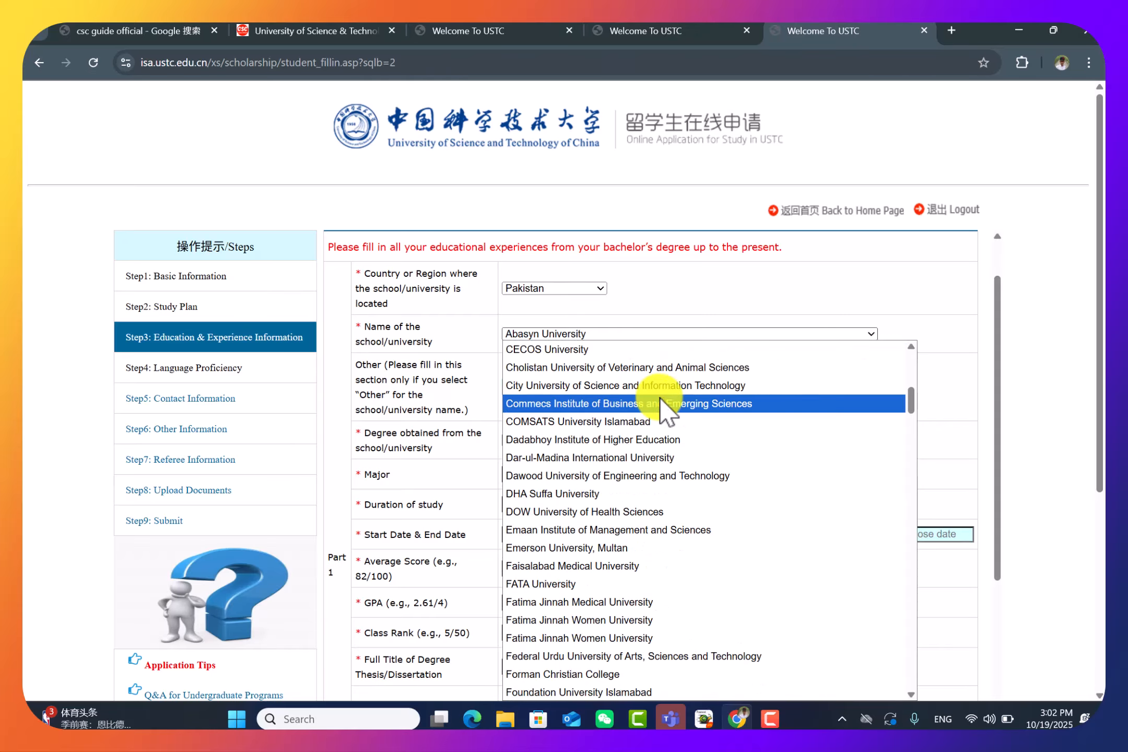
scroll(682, 444, "down", 6)
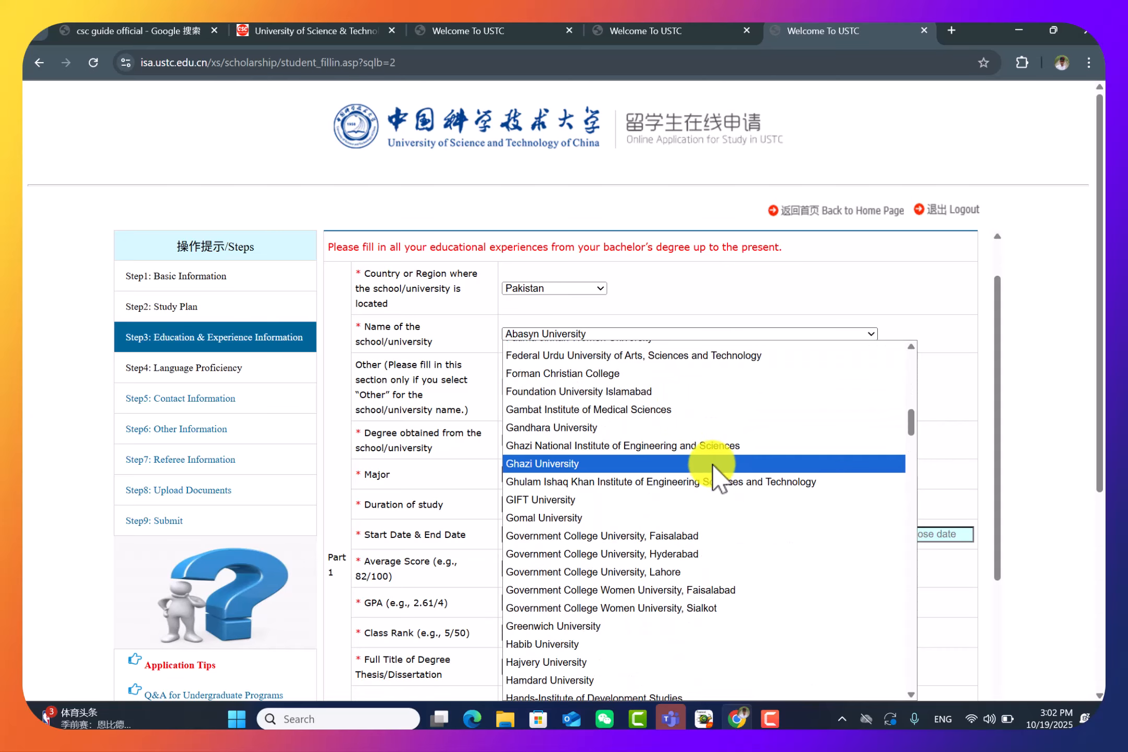
scroll(713, 473, "down", 3)
scroll(709, 467, "down", 12)
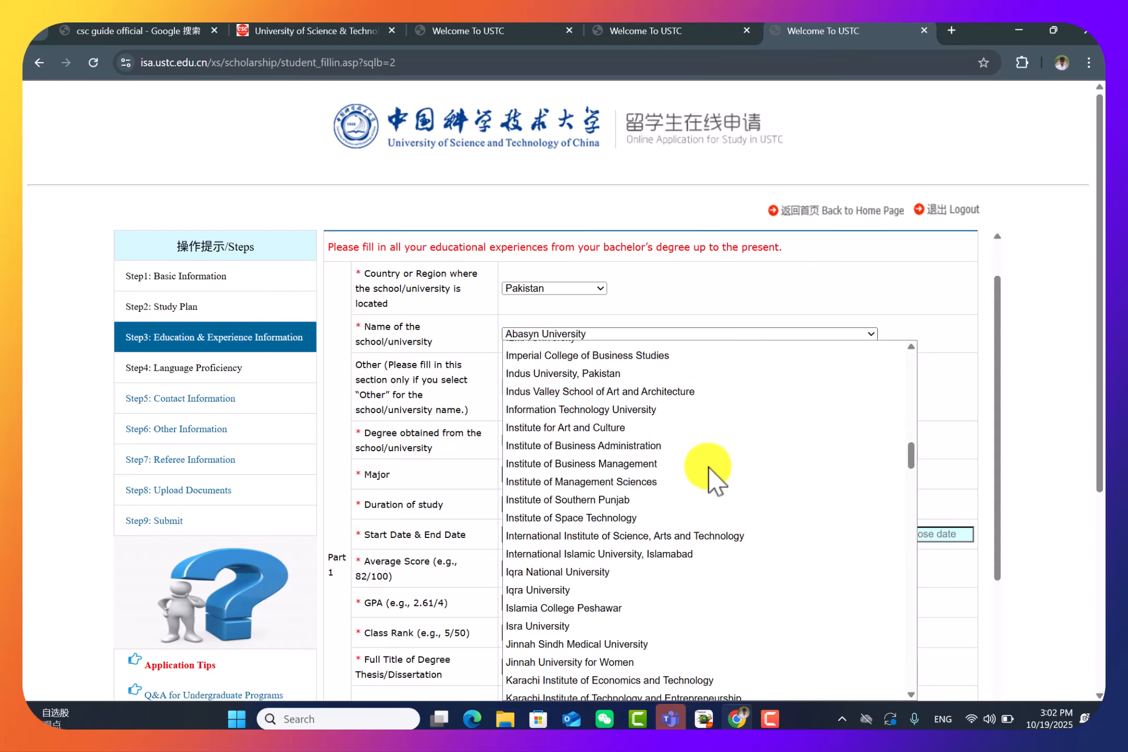
scroll(710, 469, "down", 8)
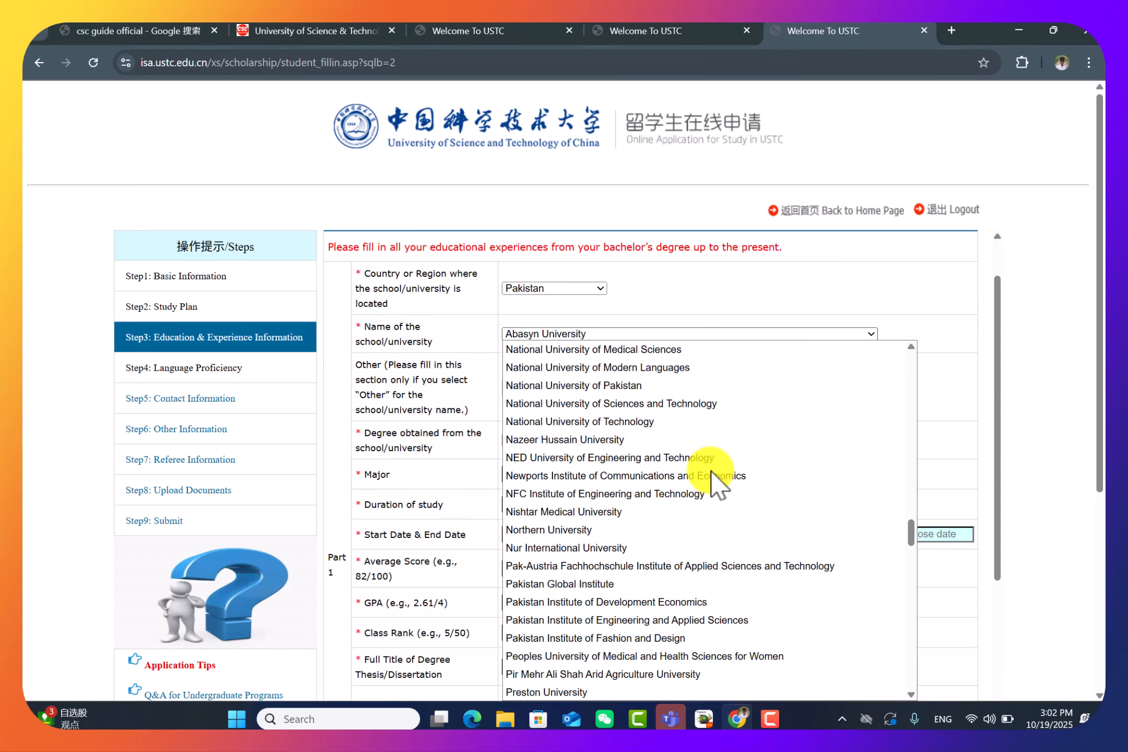
scroll(718, 470, "down", 10)
scroll(716, 472, "up", 6)
scroll(717, 469, "up", 20)
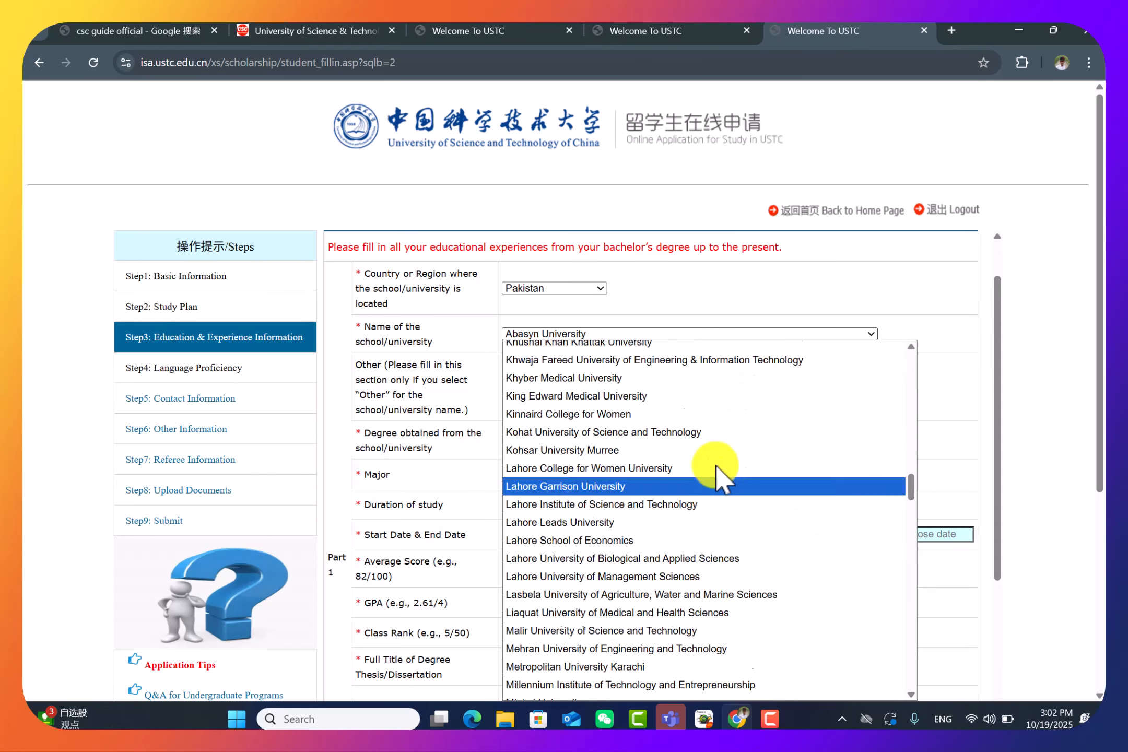
scroll(716, 468, "up", 6)
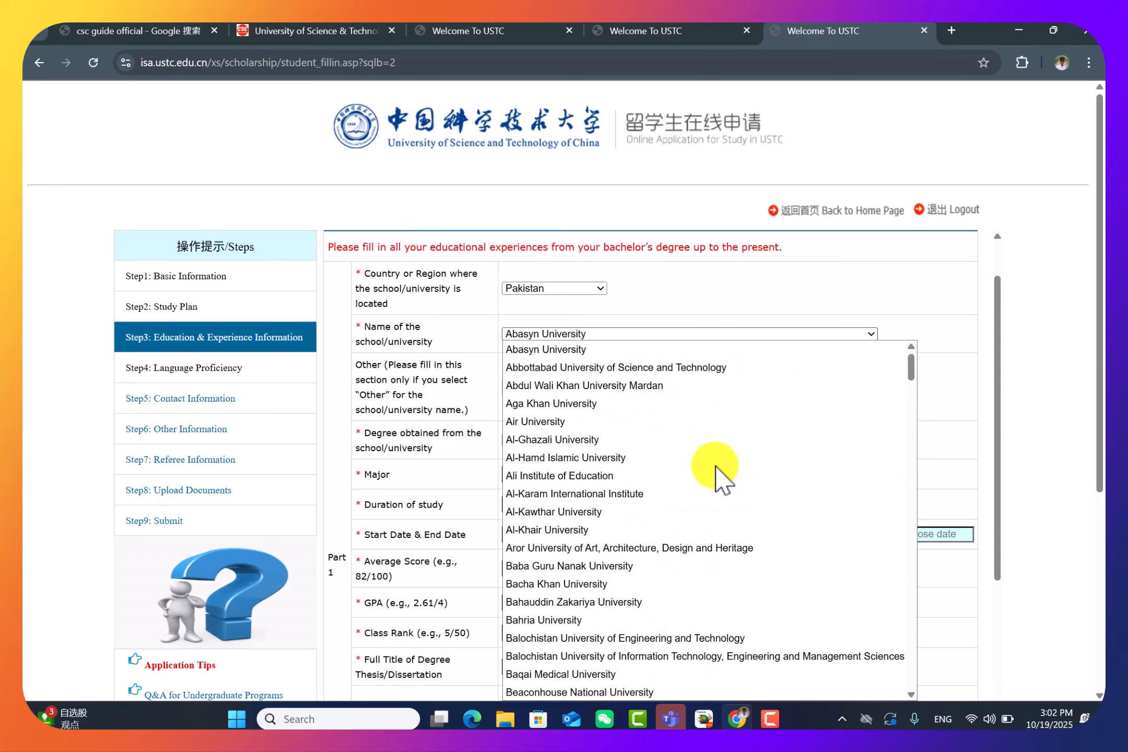
scroll(724, 478, "down", 20)
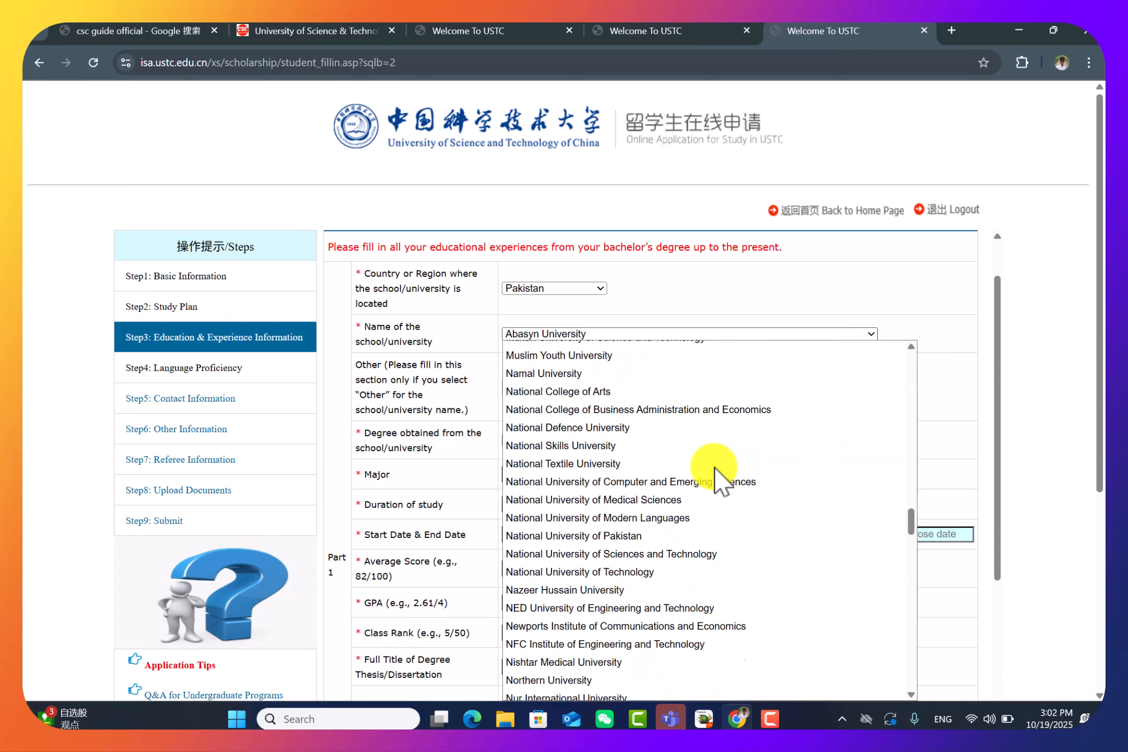
scroll(717, 469, "down", 15)
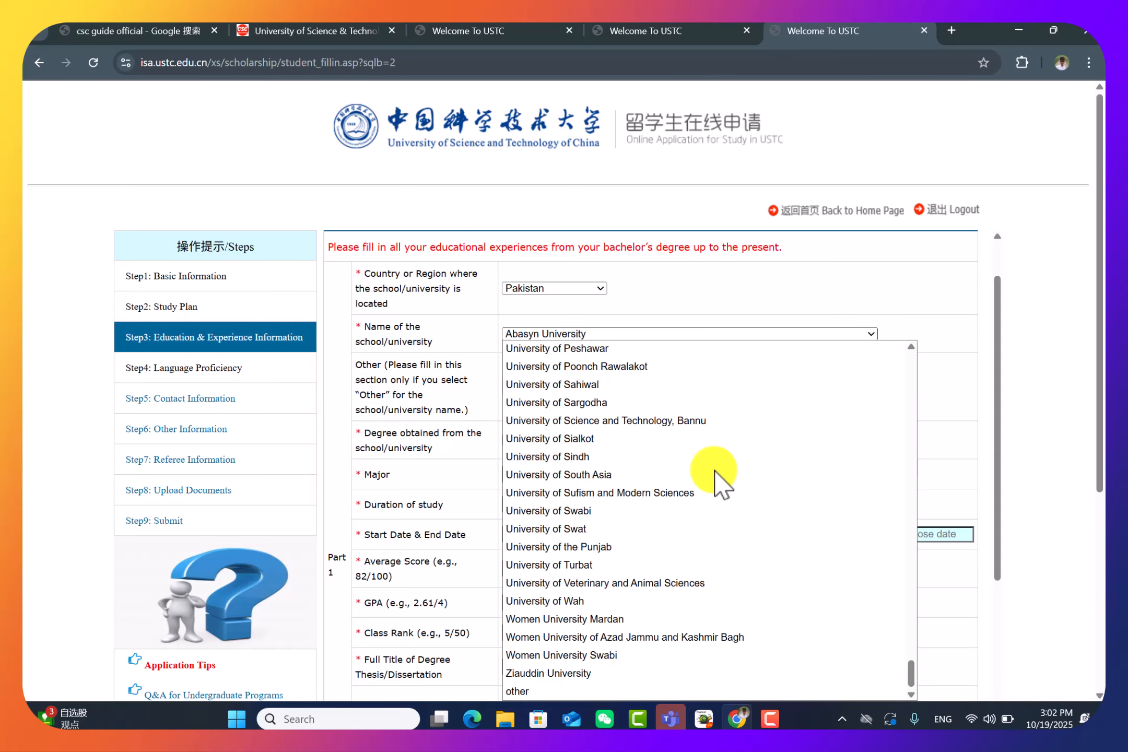
scroll(712, 483, "up", 20)
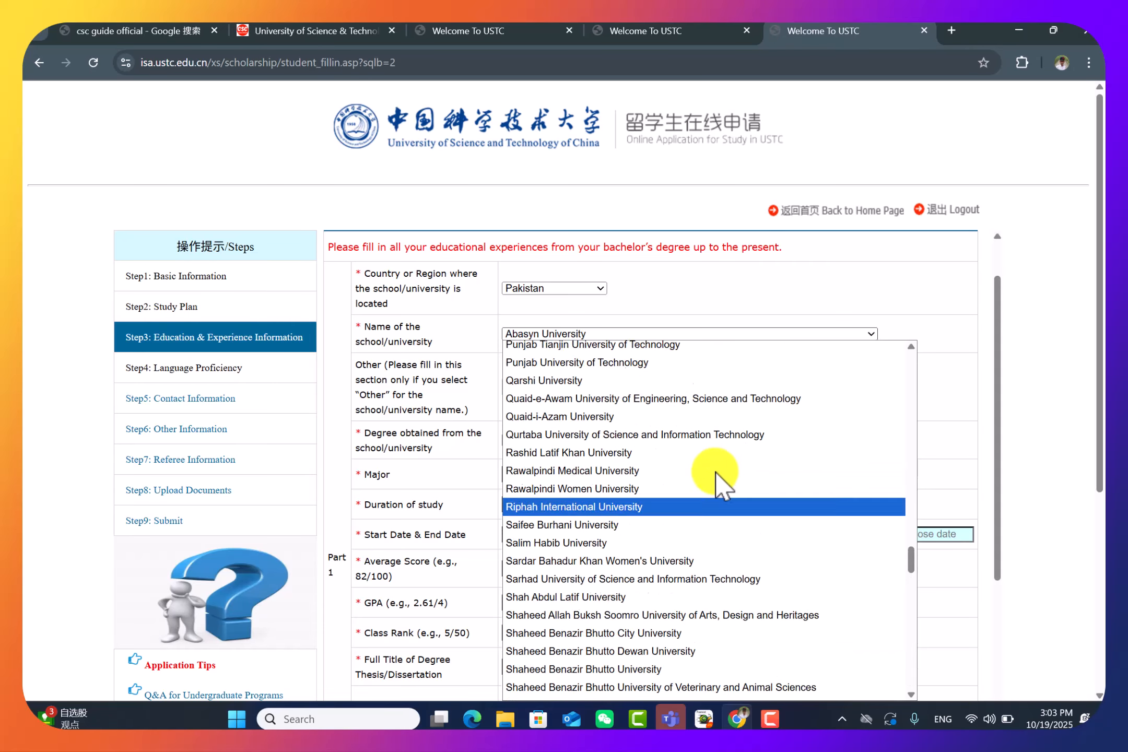
left_click(808, 335)
left_click(809, 334)
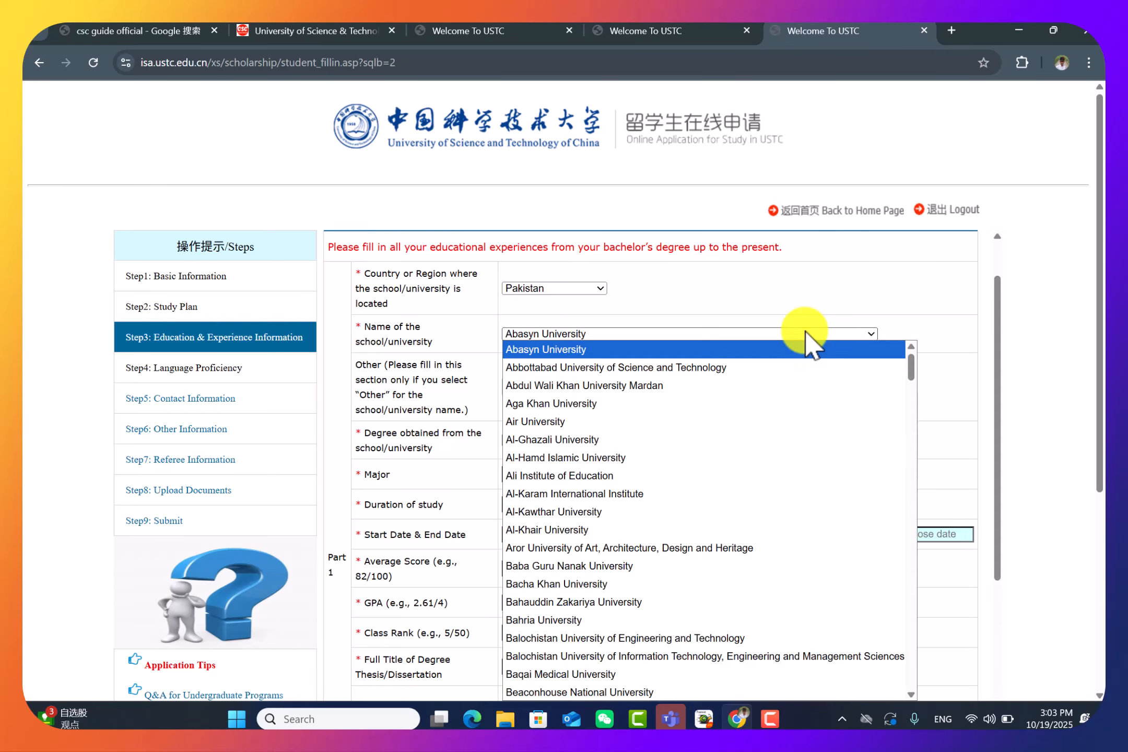
scroll(554, 496, "down", 20)
scroll(1020, 511, "down", 5)
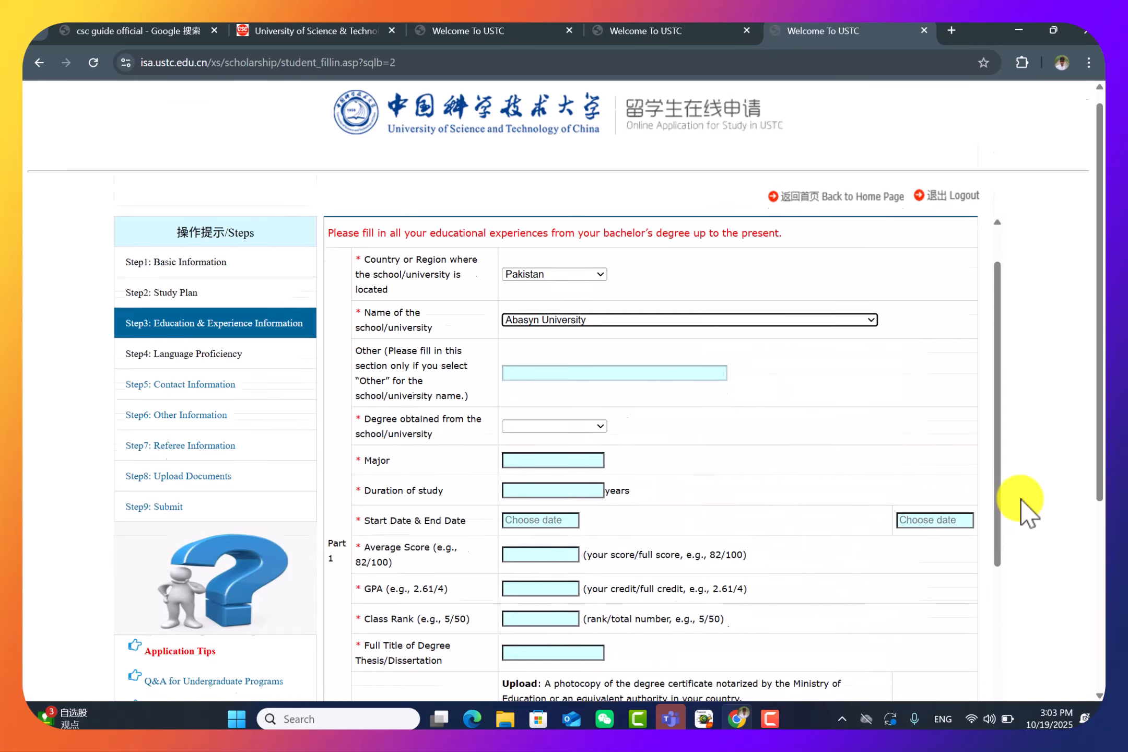
scroll(730, 373, "up", 4)
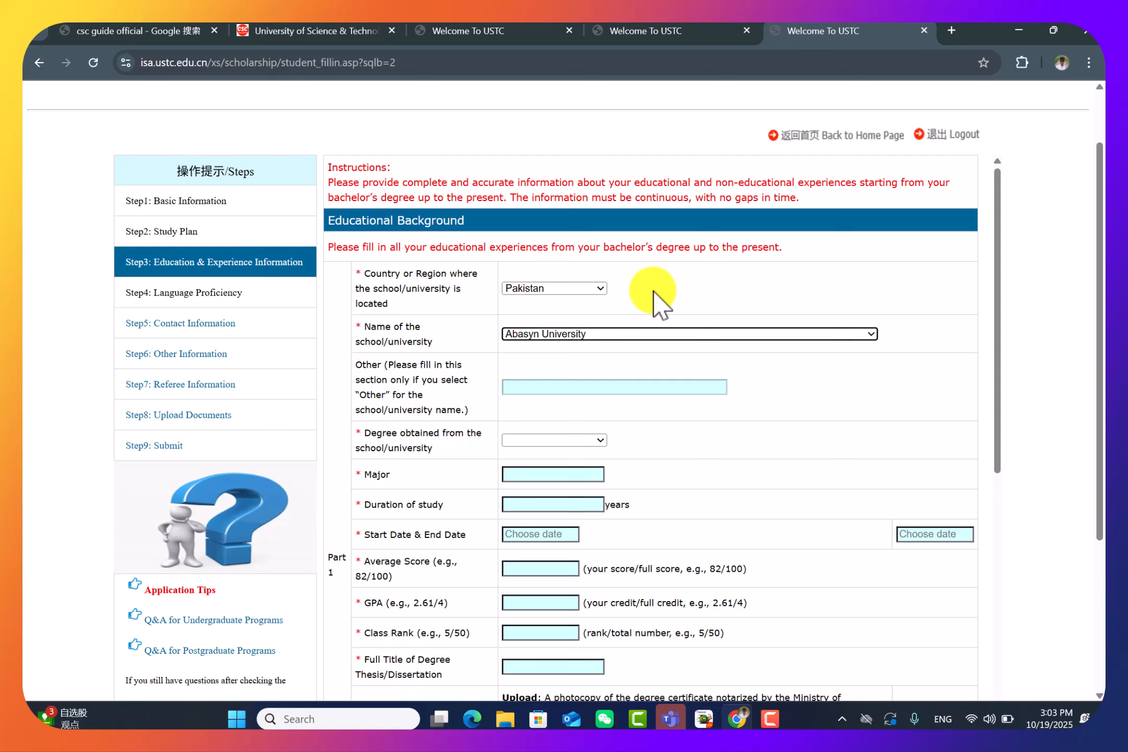
Set the name of the school/university to other and enter "GC University Faisalabad, Layyah Campus" as the other university name
left_click(639, 335)
scroll(596, 563, "down", 15)
scroll(595, 559, "down", 20)
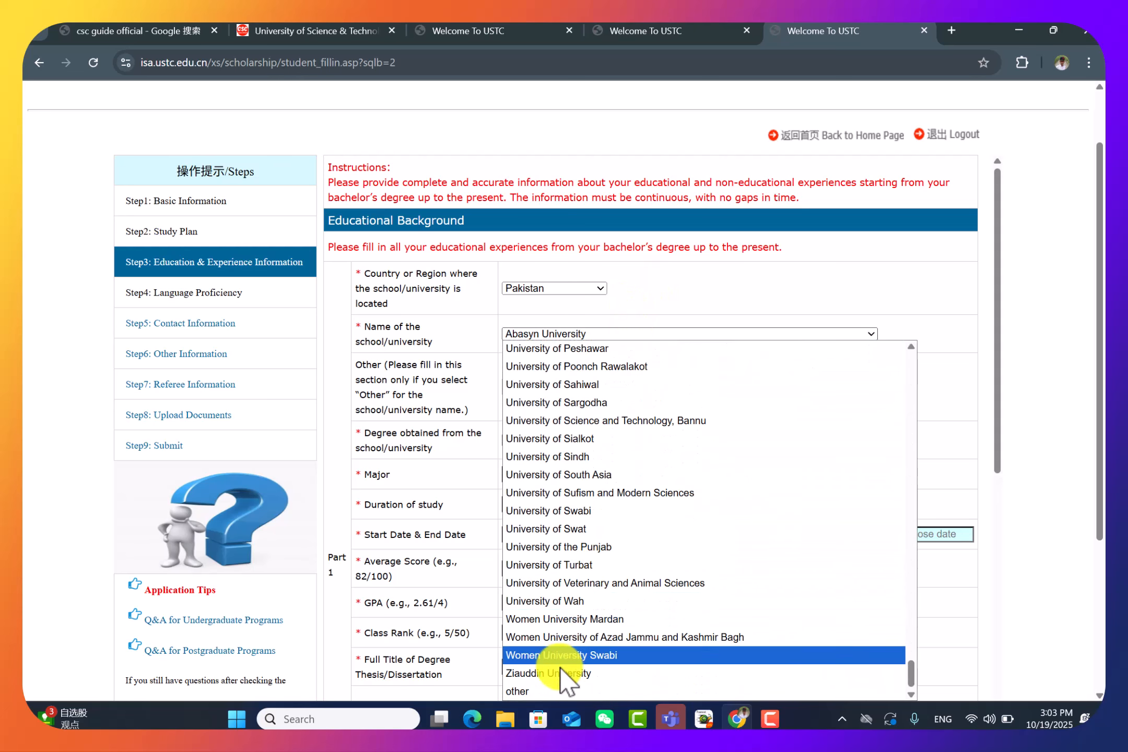
left_click(550, 693)
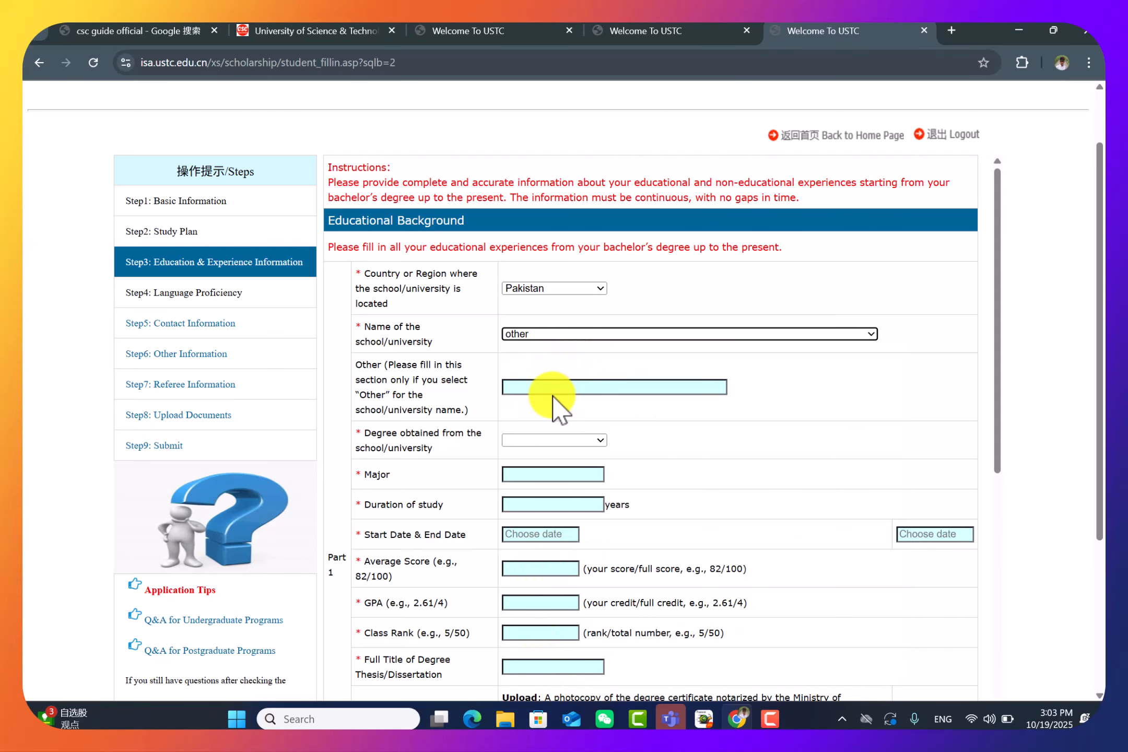
left_click(566, 385)
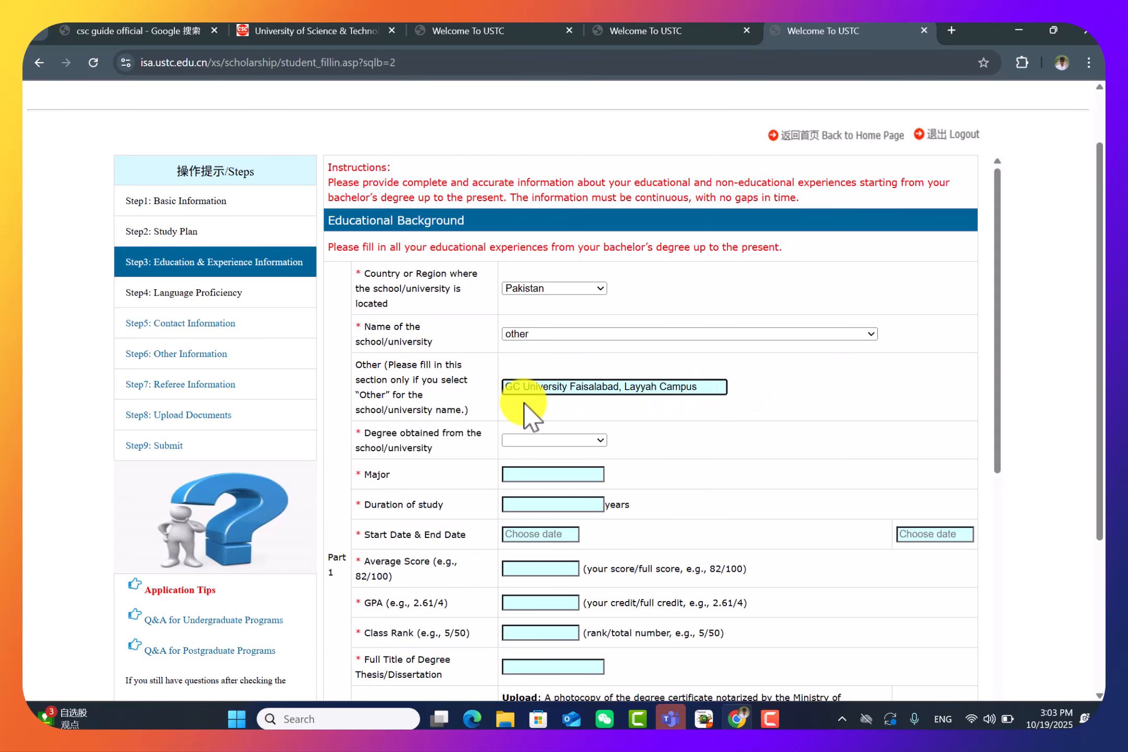
Set the degree obtained from the school/university to Bachelor Degree
scroll(575, 415, "down", 1)
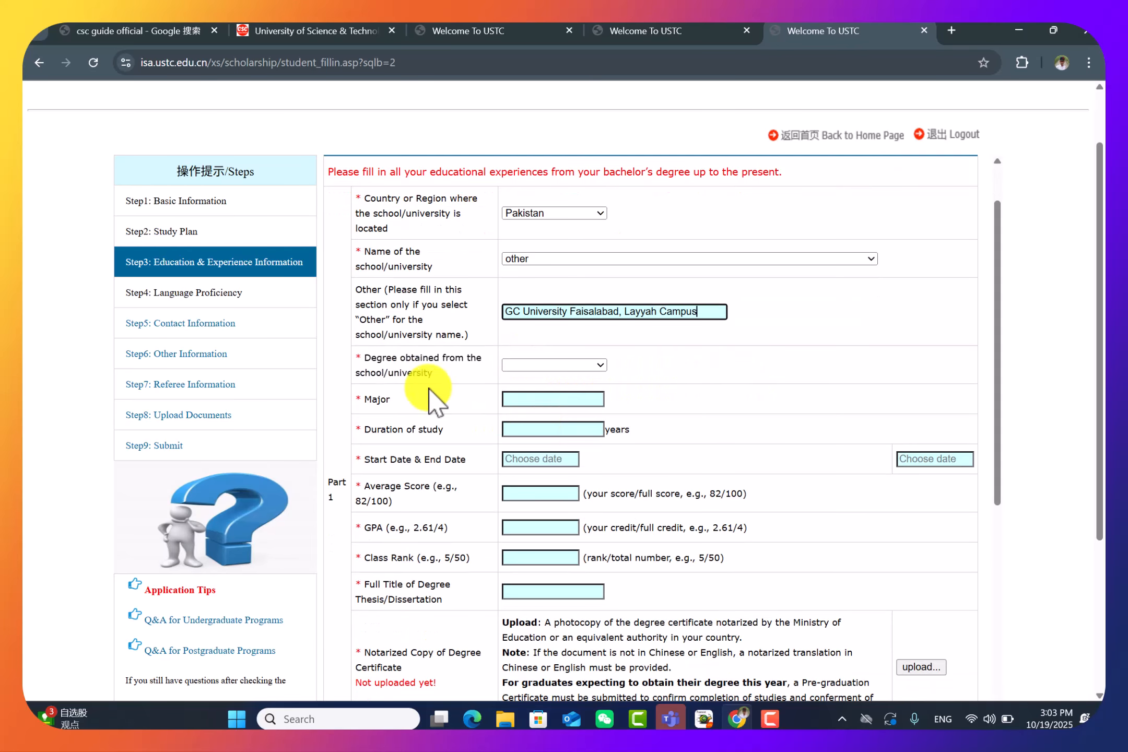
left_click(572, 366)
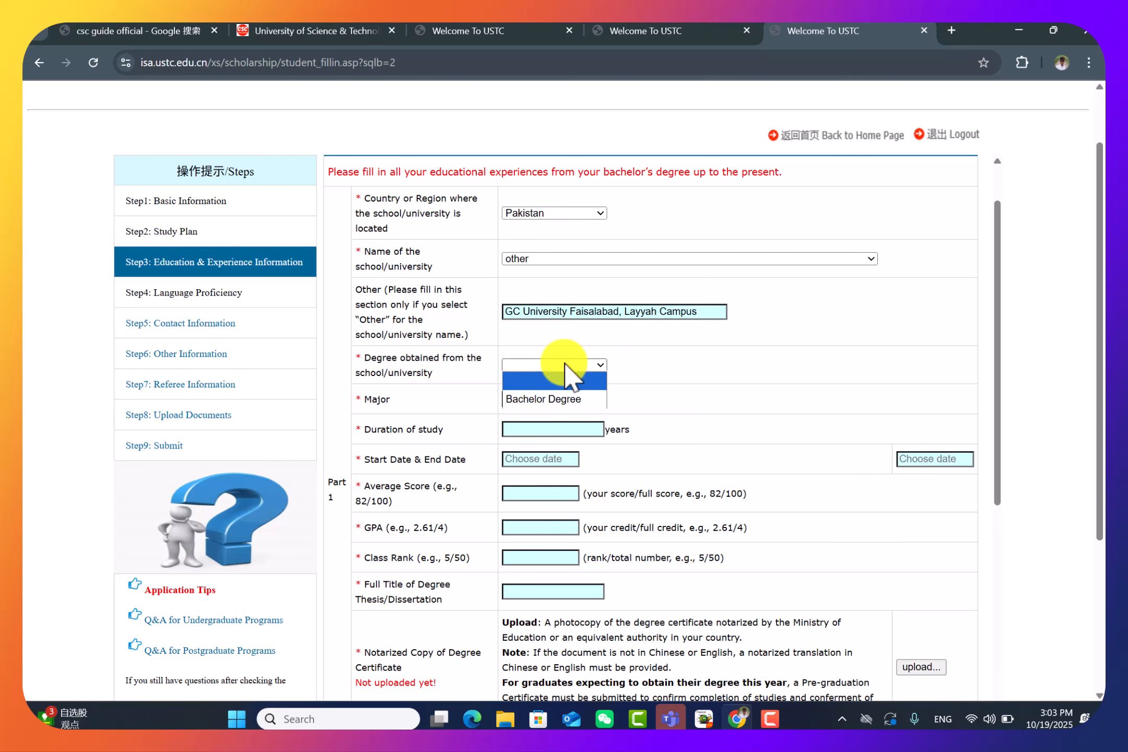
left_click(569, 379)
left_click(554, 402)
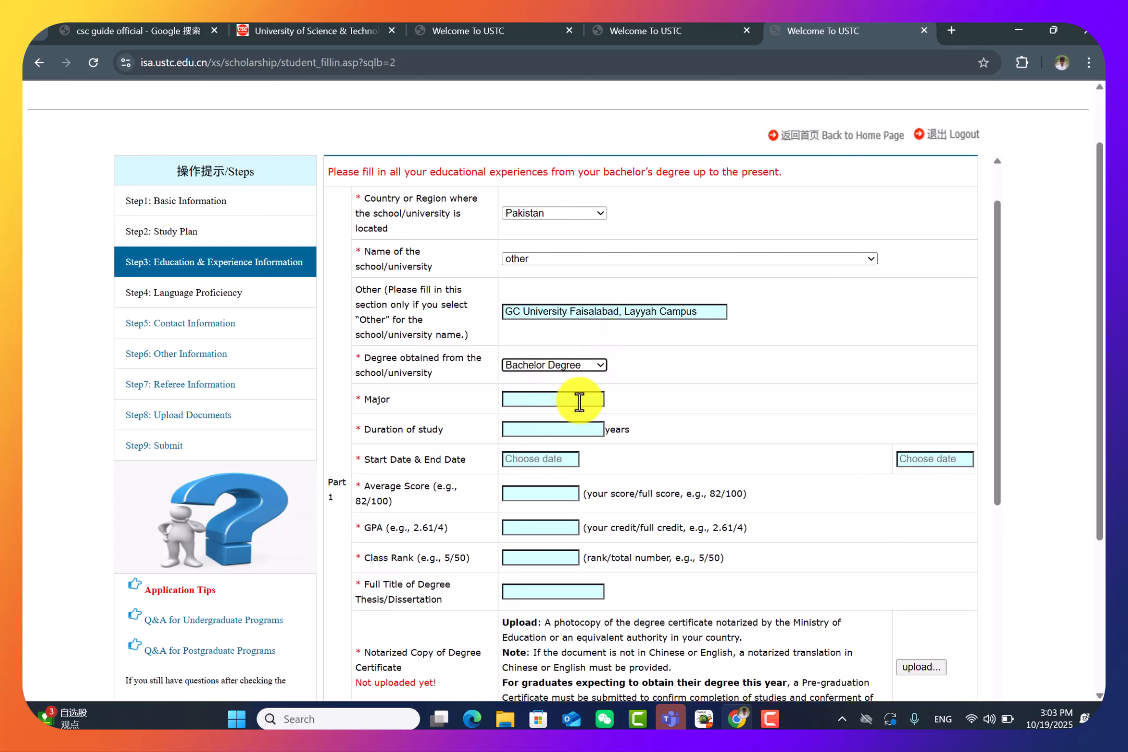
Enter Mathematics as the major, correcting its spelling, and "4 Years" as the duration of study
scroll(690, 397, "down", 3)
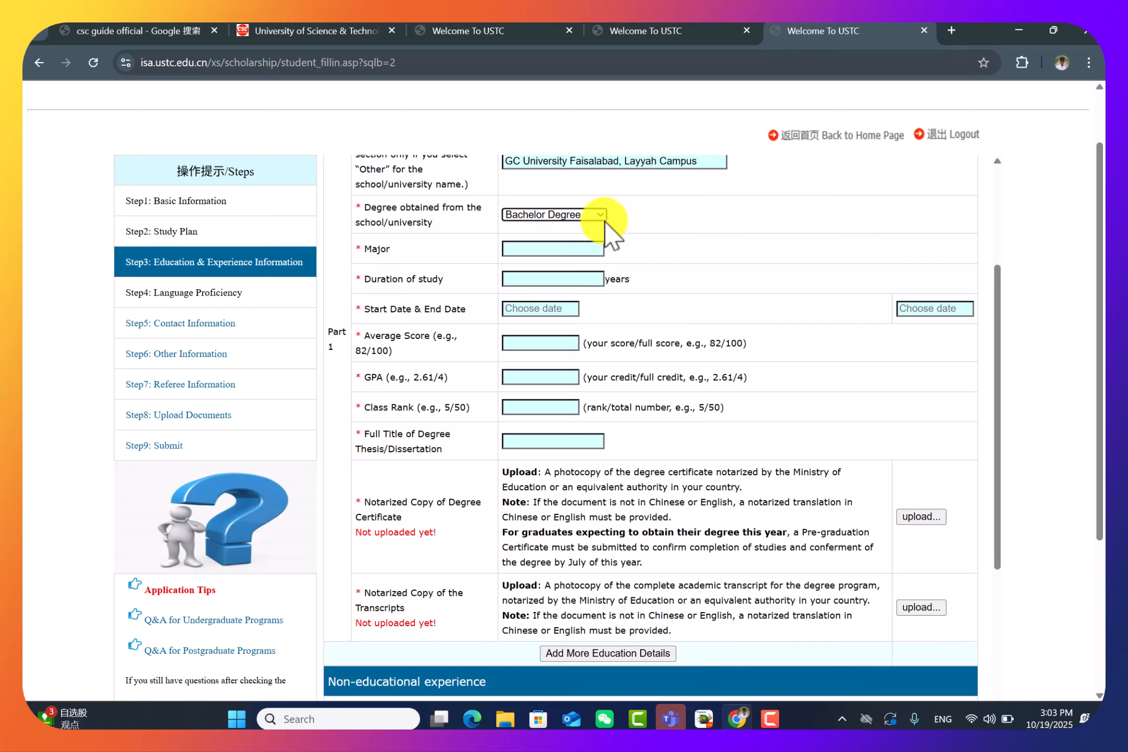
left_click(576, 249)
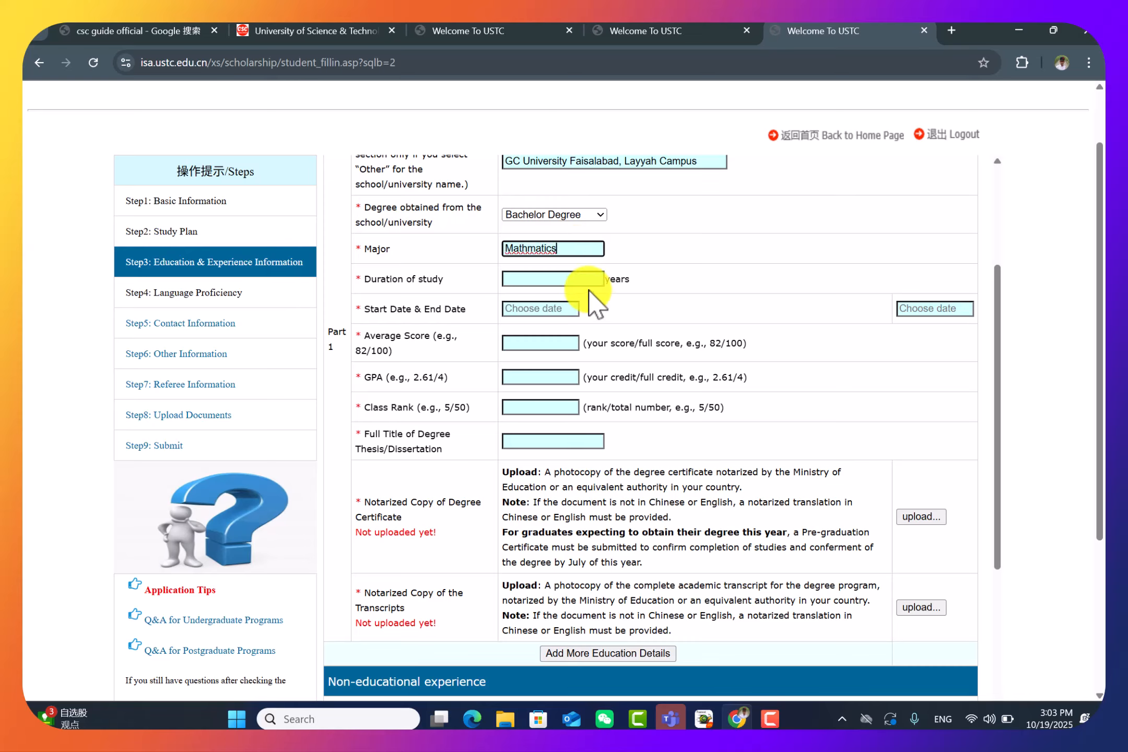
right_click(536, 248)
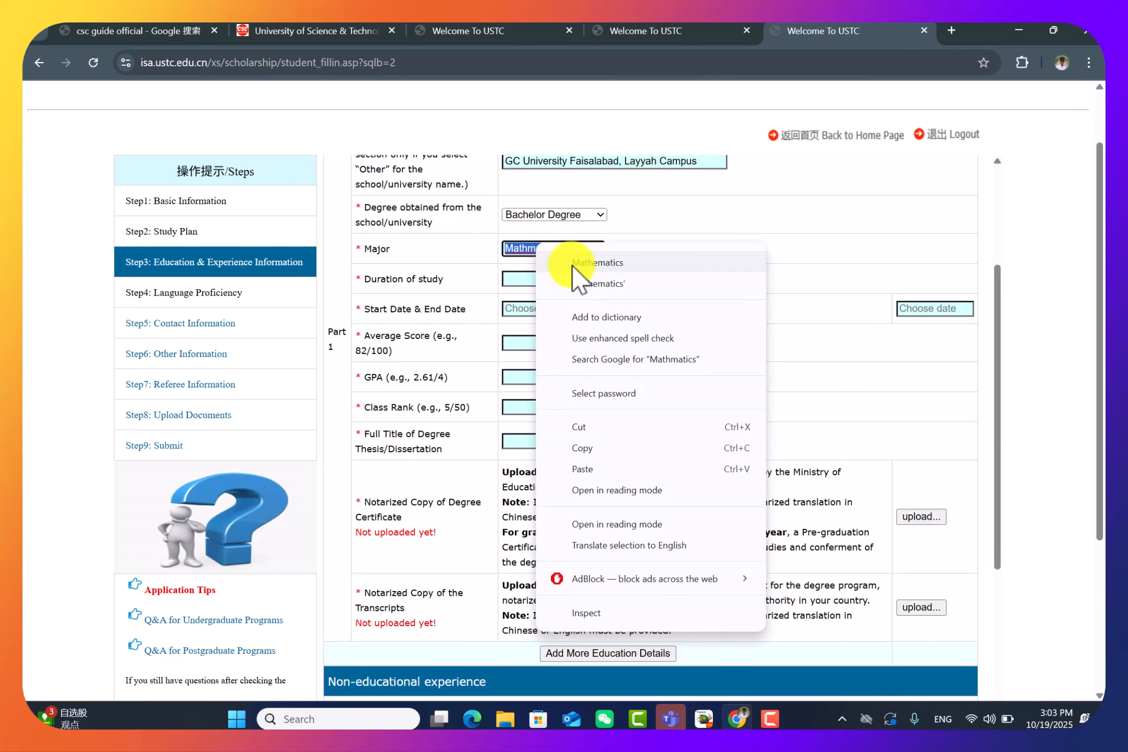
left_click(553, 260)
left_click(566, 276)
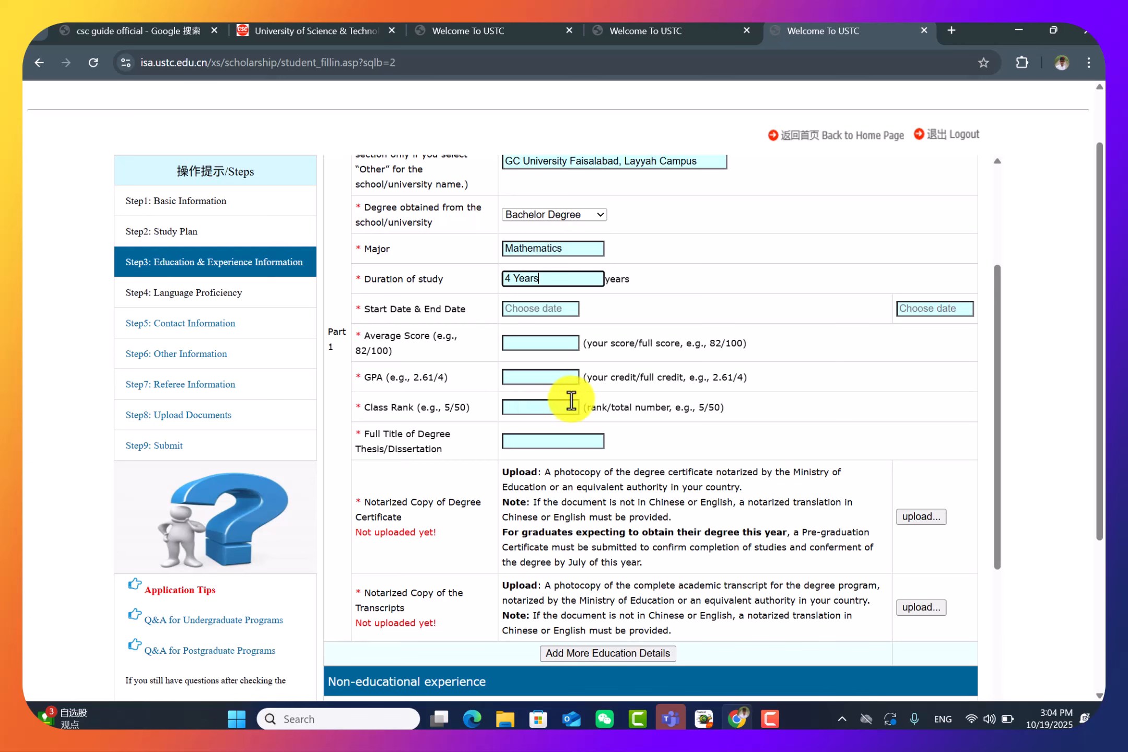
Check the entry formats required for the average score and GPA in Part 1
left_click_drag(592, 343, 743, 346)
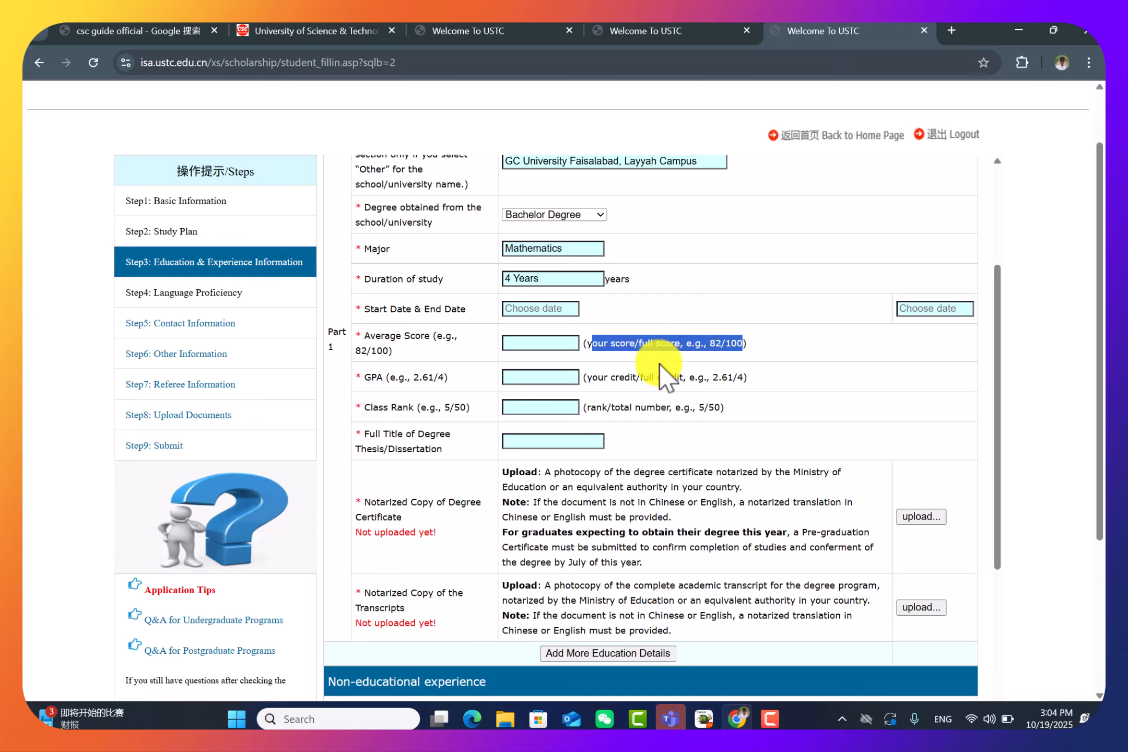
left_click(634, 353)
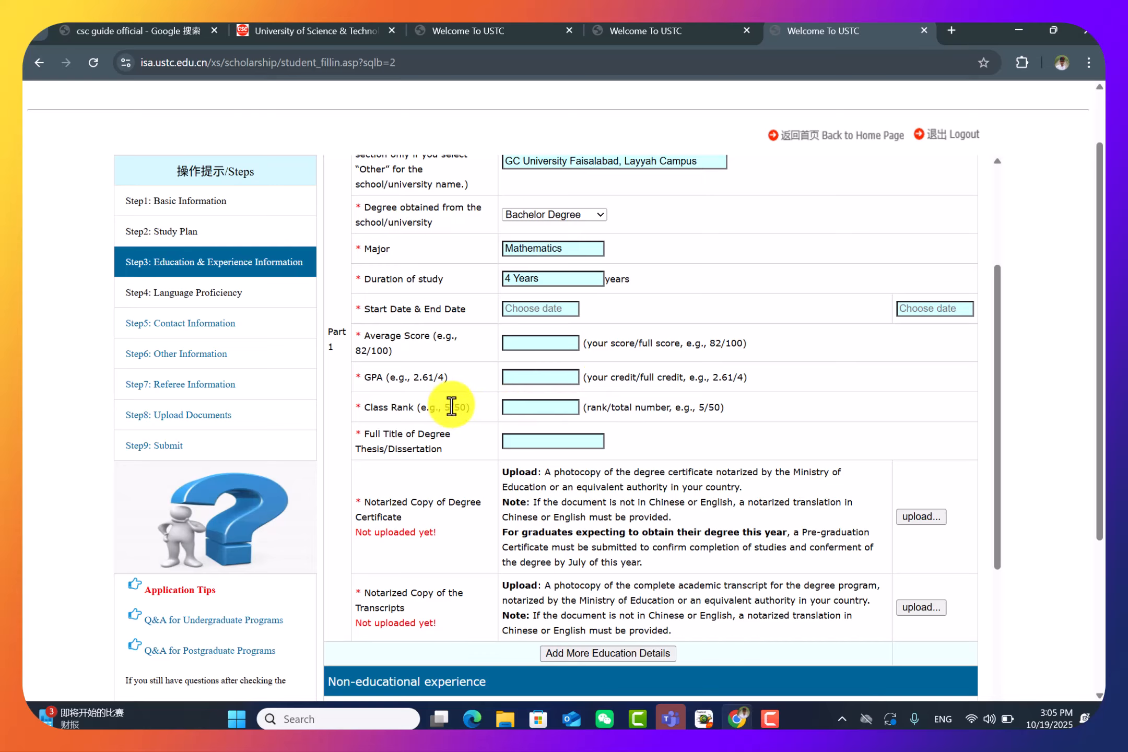
left_click(543, 376)
left_click(537, 405)
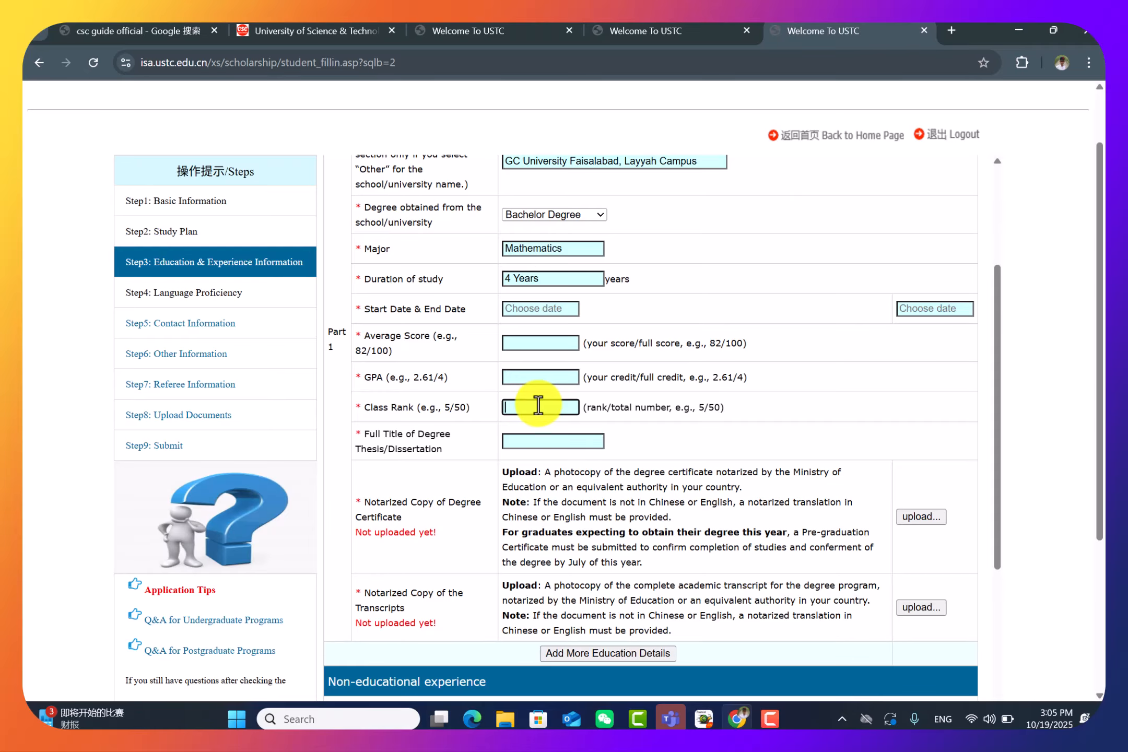
type("1")
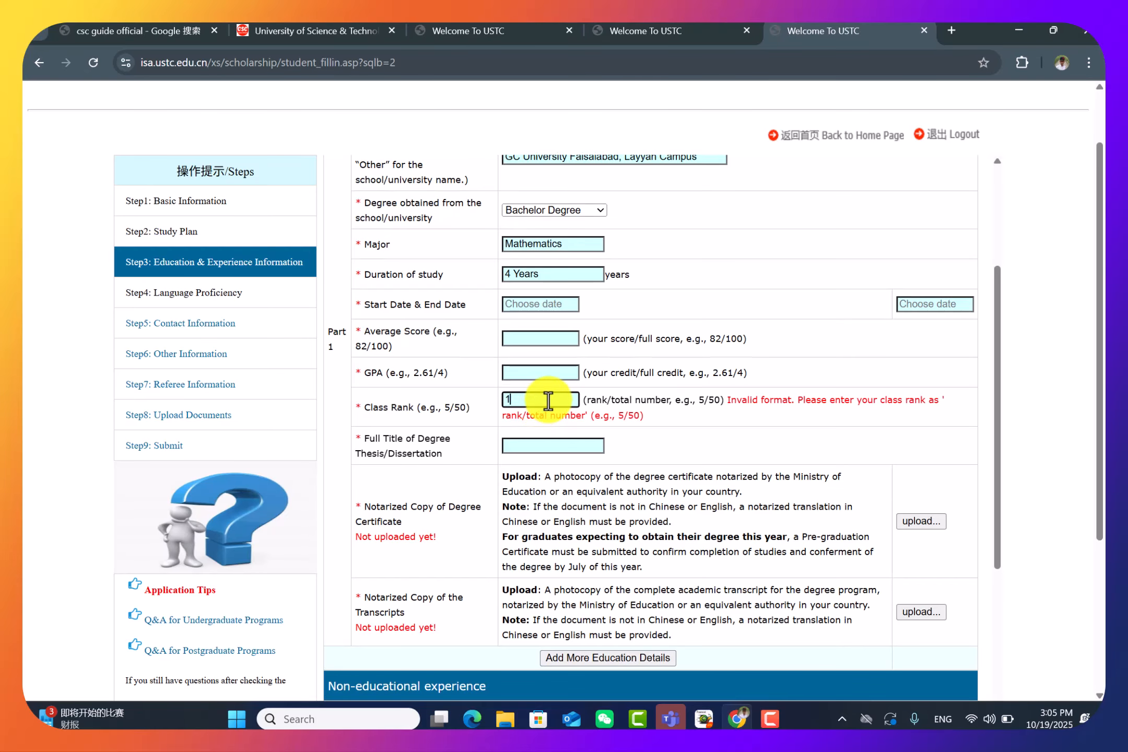
left_click(654, 429)
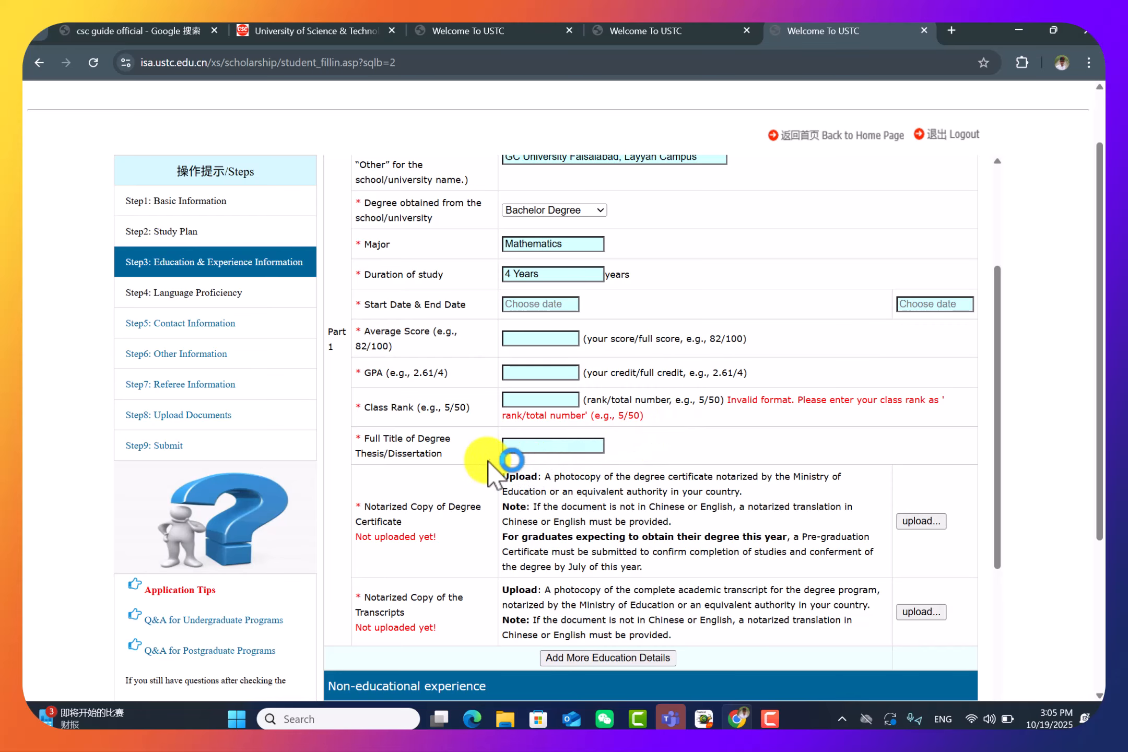
Review the thesis title field, the notarized degree certificate and transcript upload requirements, and the Non-educational experience instructions and fields
left_click(562, 456)
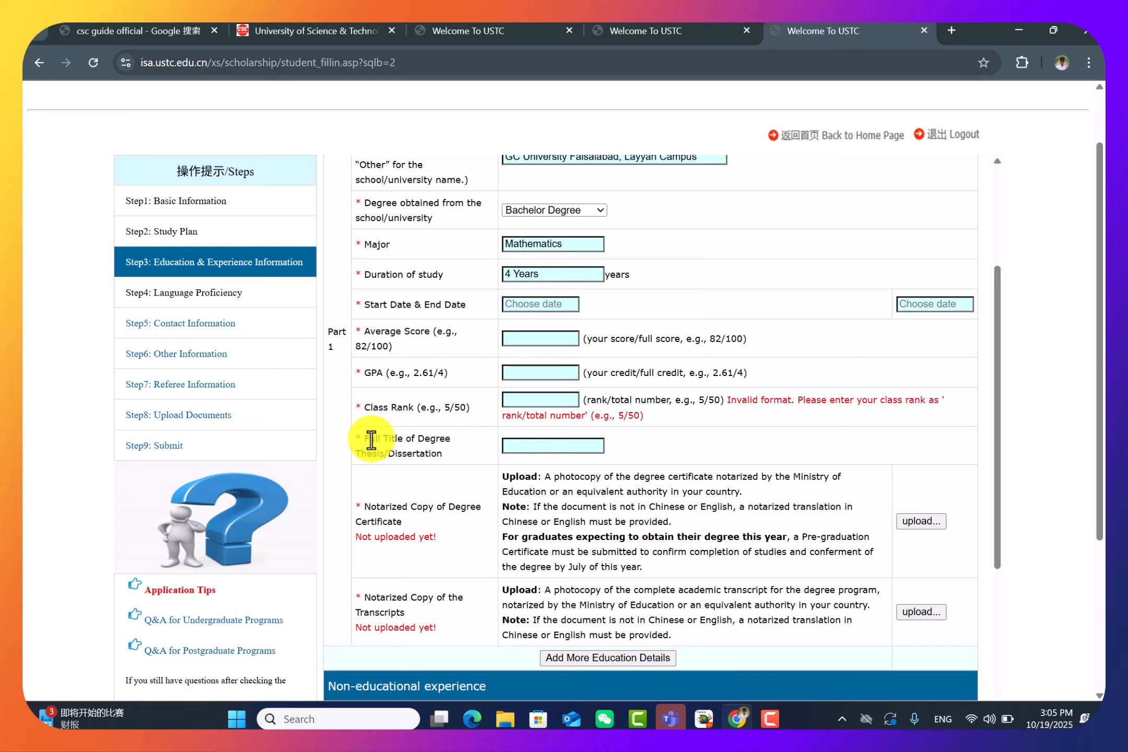
left_click_drag(364, 439, 520, 443)
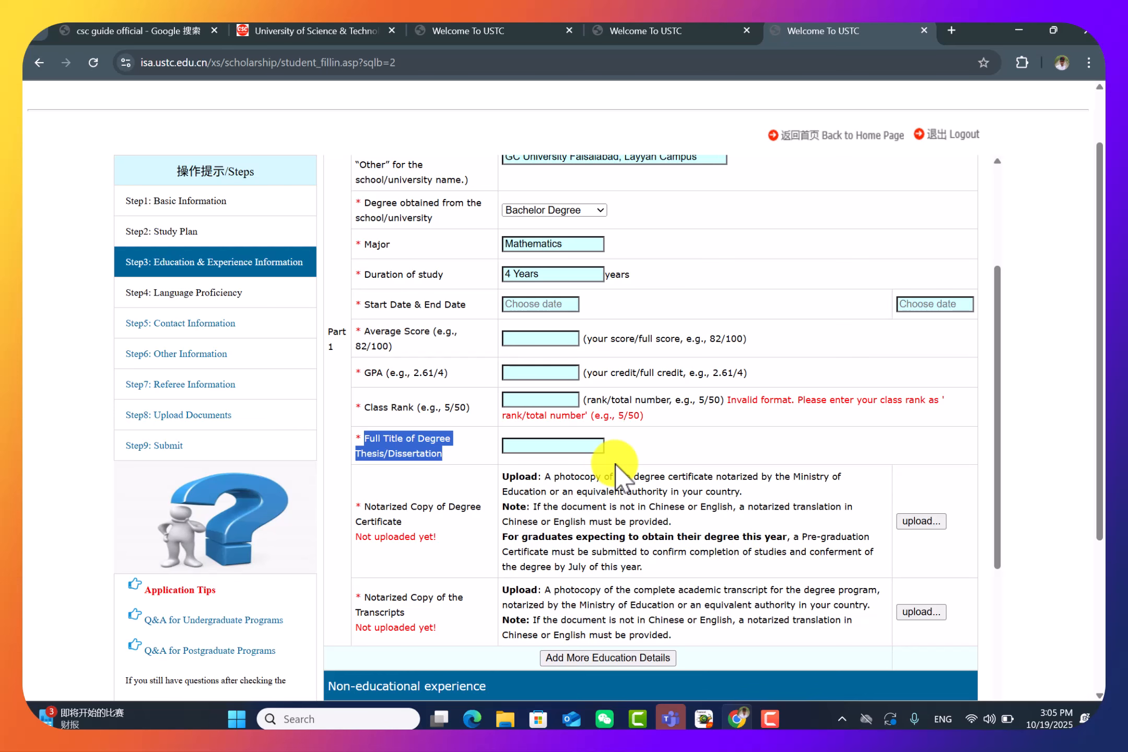
left_click(710, 445)
scroll(711, 439, "down", 3)
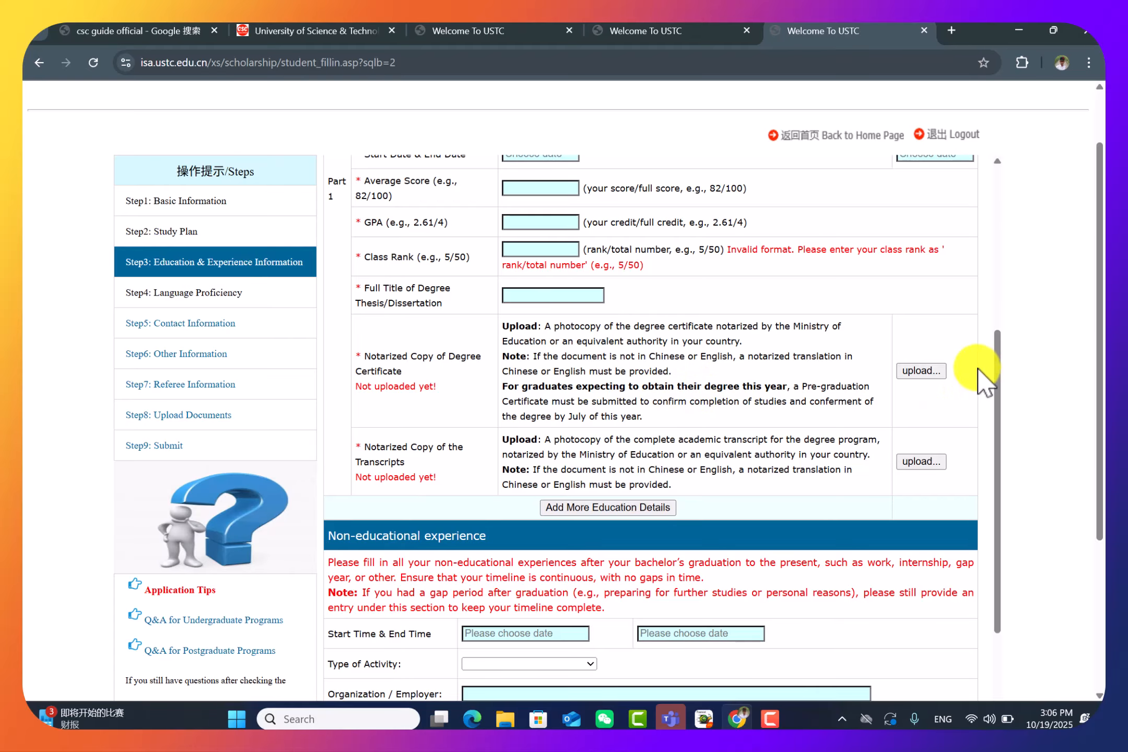
scroll(732, 413, "down", 1)
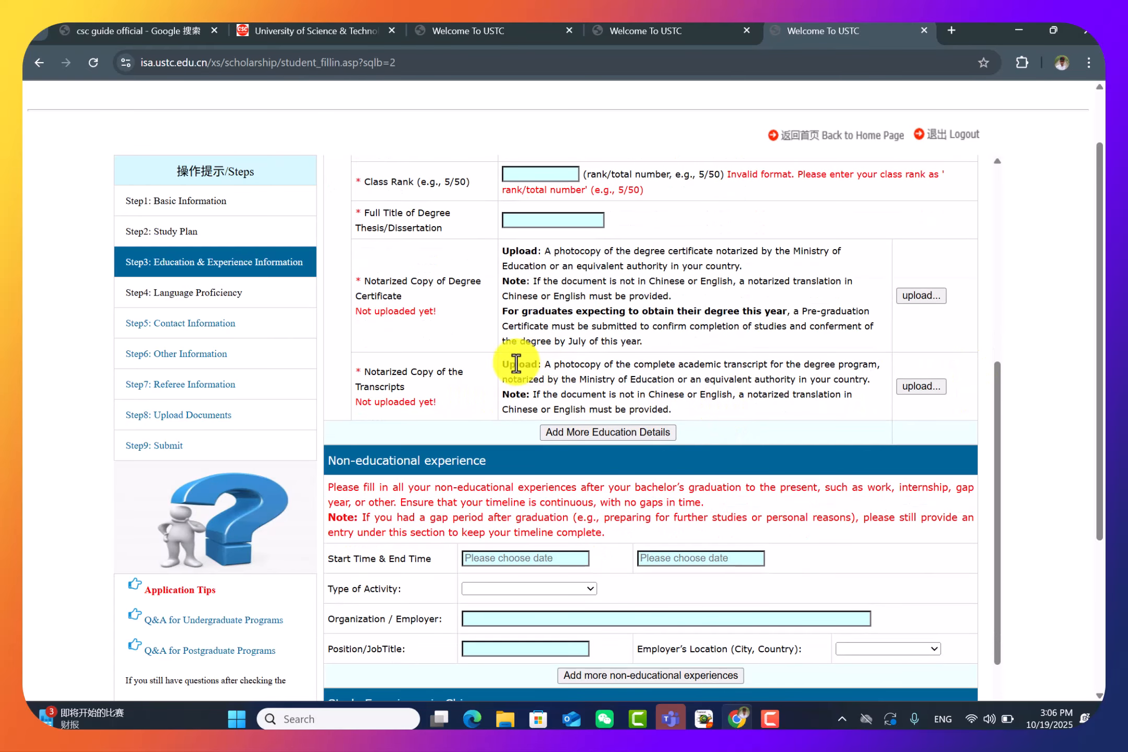
left_click_drag(510, 364, 606, 394)
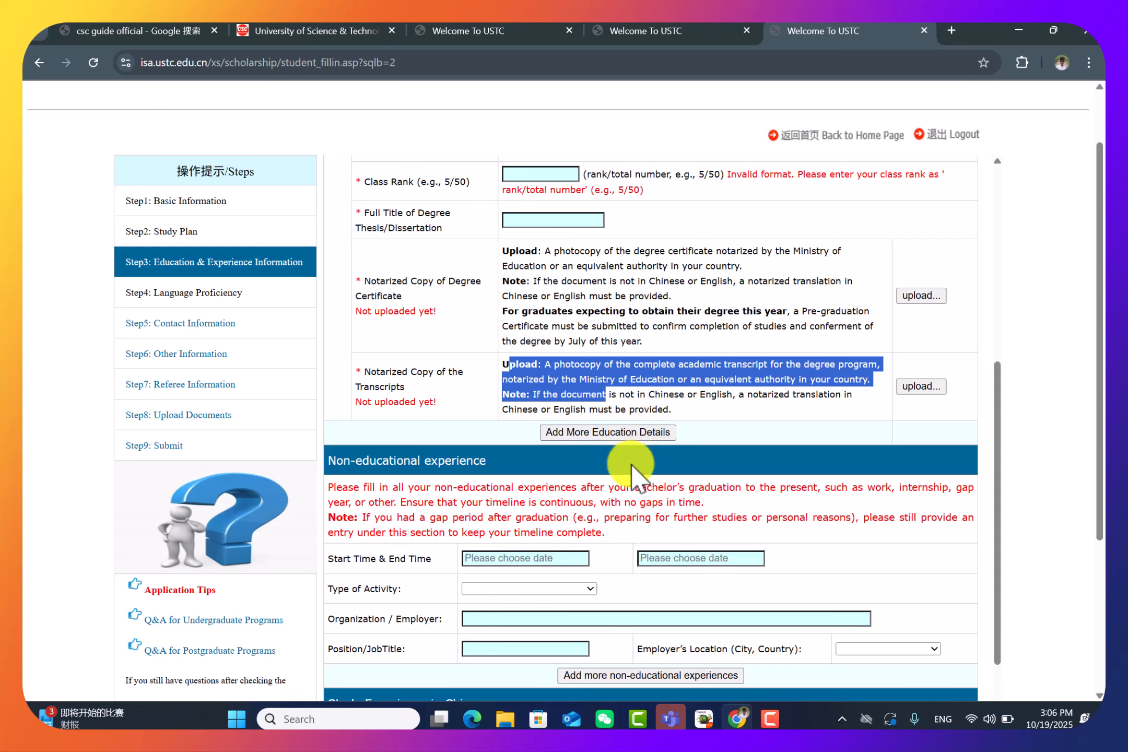
scroll(638, 456, "down", 3)
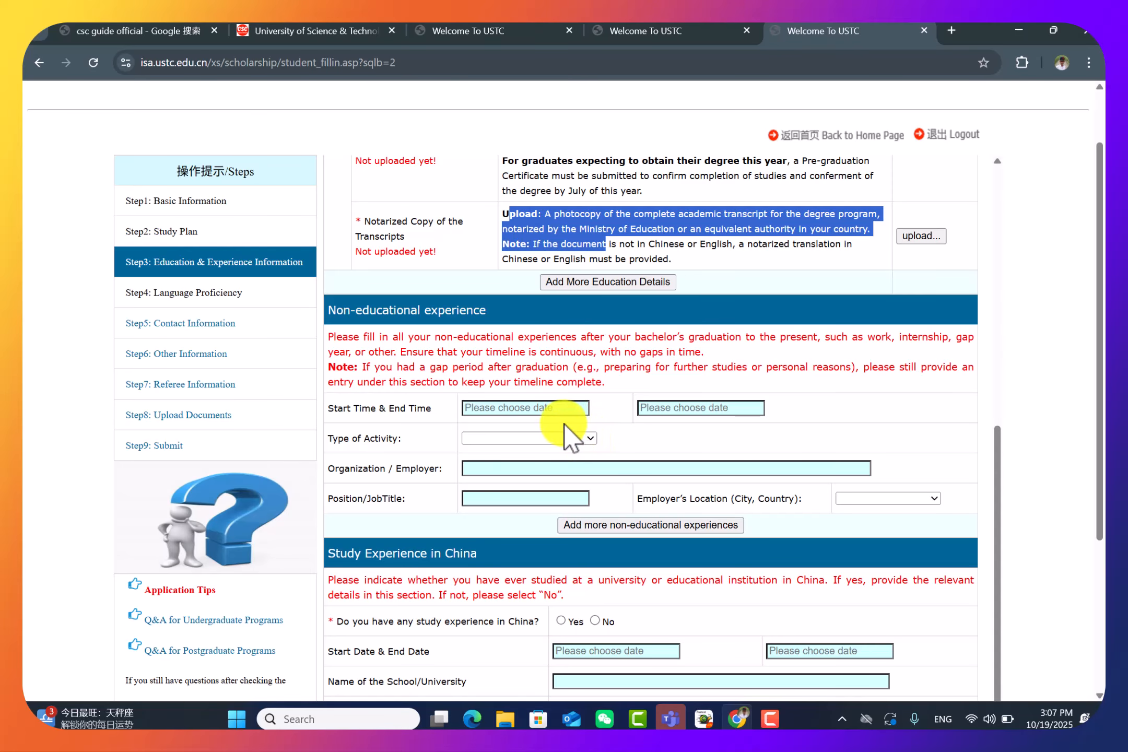
scroll(572, 437, "up", 2)
scroll(575, 444, "down", 2)
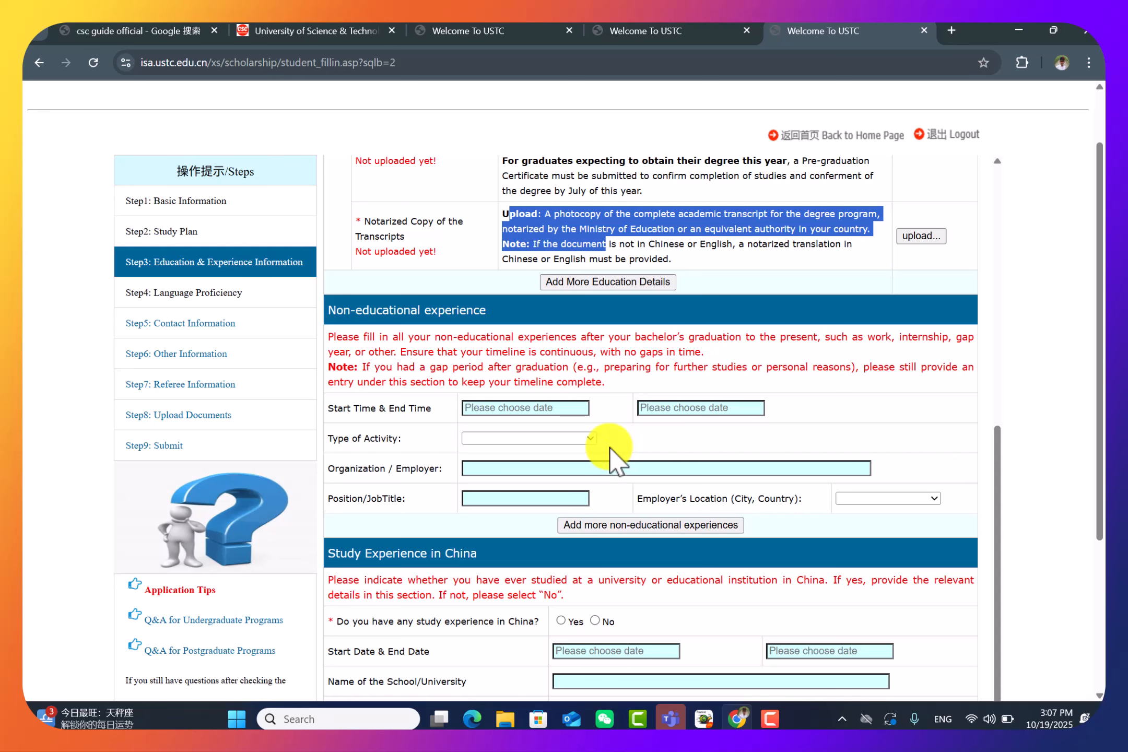
Answer No to having any study experience in China in the Study Experience in China section
scroll(616, 455, "down", 3)
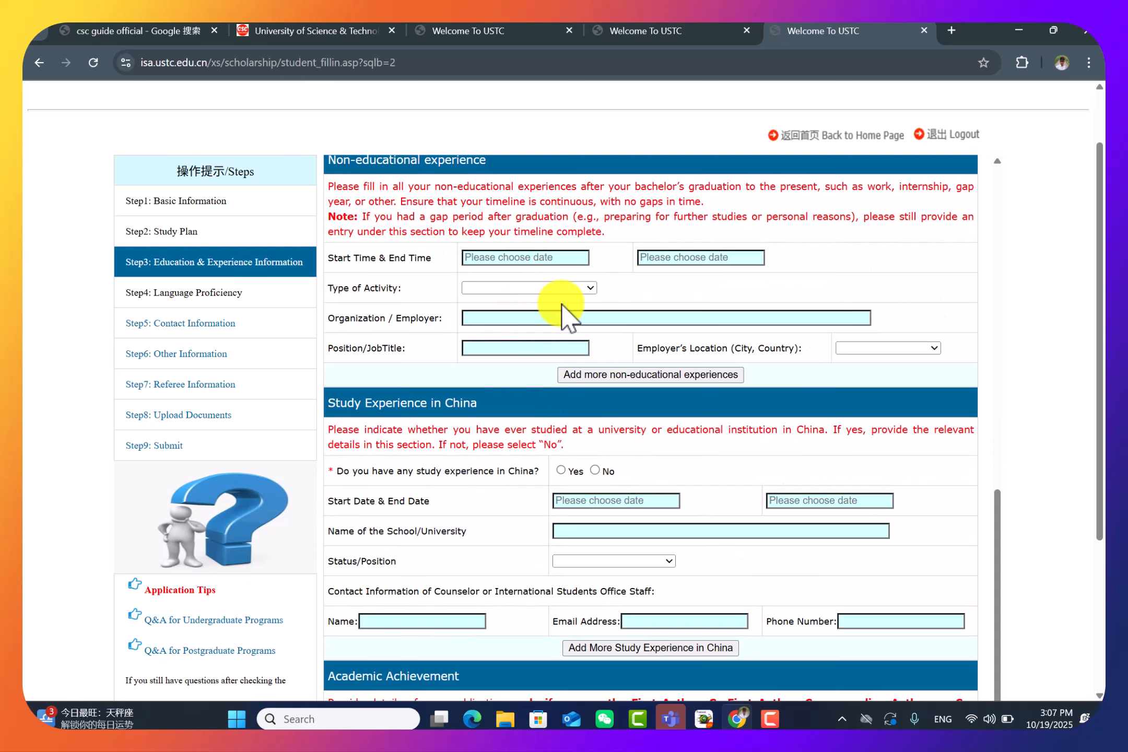
scroll(575, 335, "down", 2)
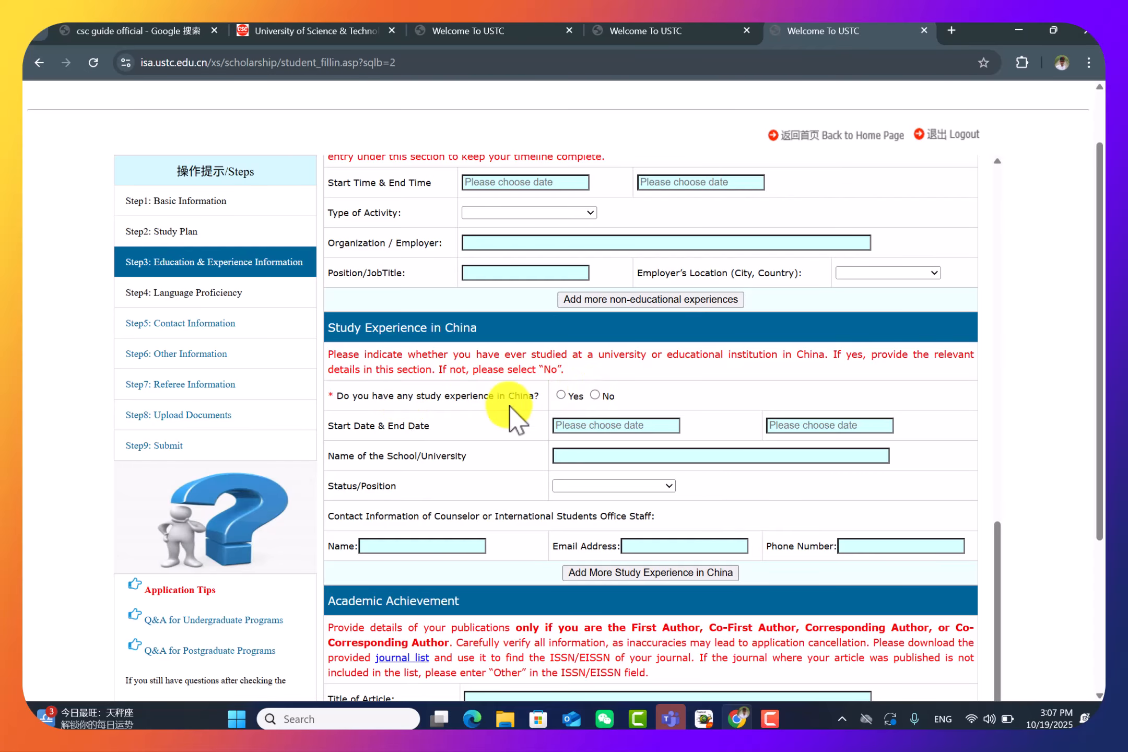
left_click(560, 395)
left_click(595, 395)
scroll(675, 377, "down", 1)
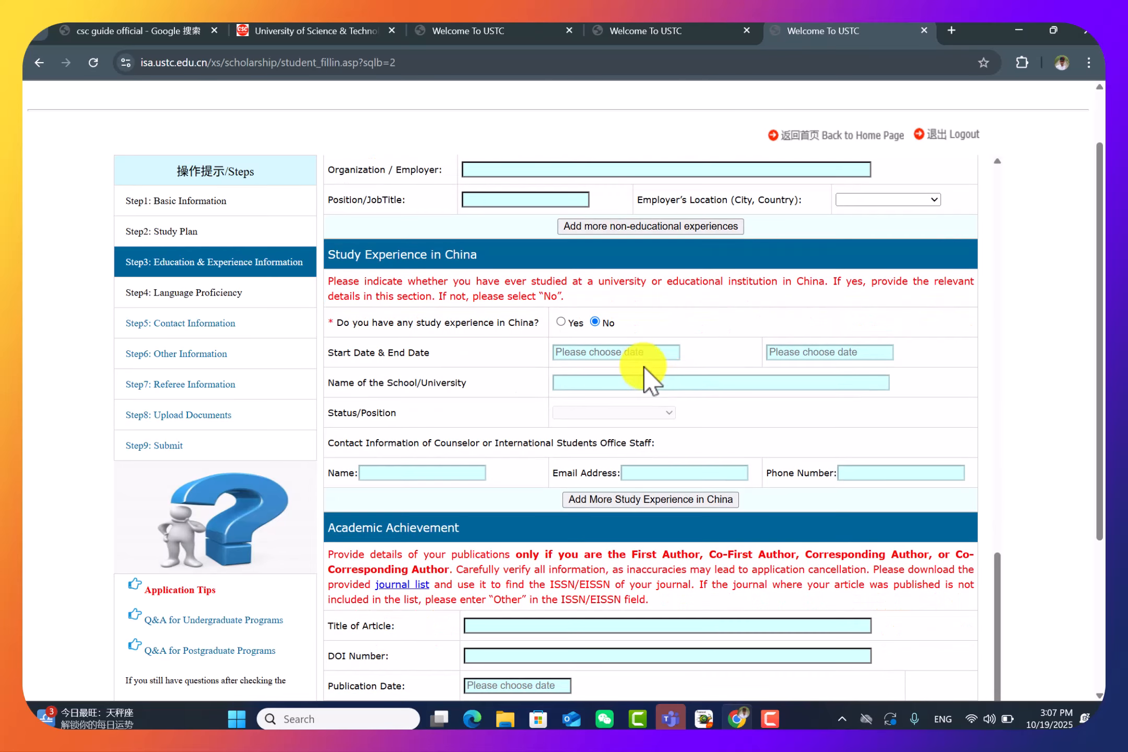
left_click(560, 321)
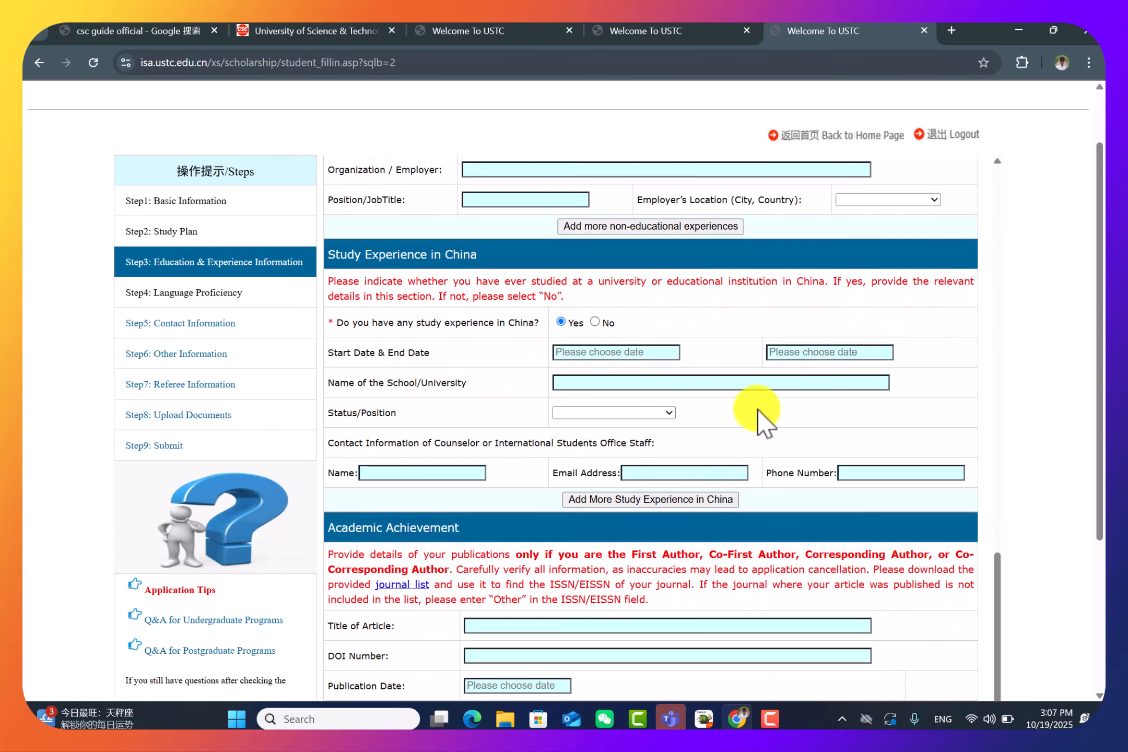
left_click(595, 322)
Check the Academic Achievement instructions and fields, and open the Step 4 Language Proficiency section
scroll(750, 433, "down", 2)
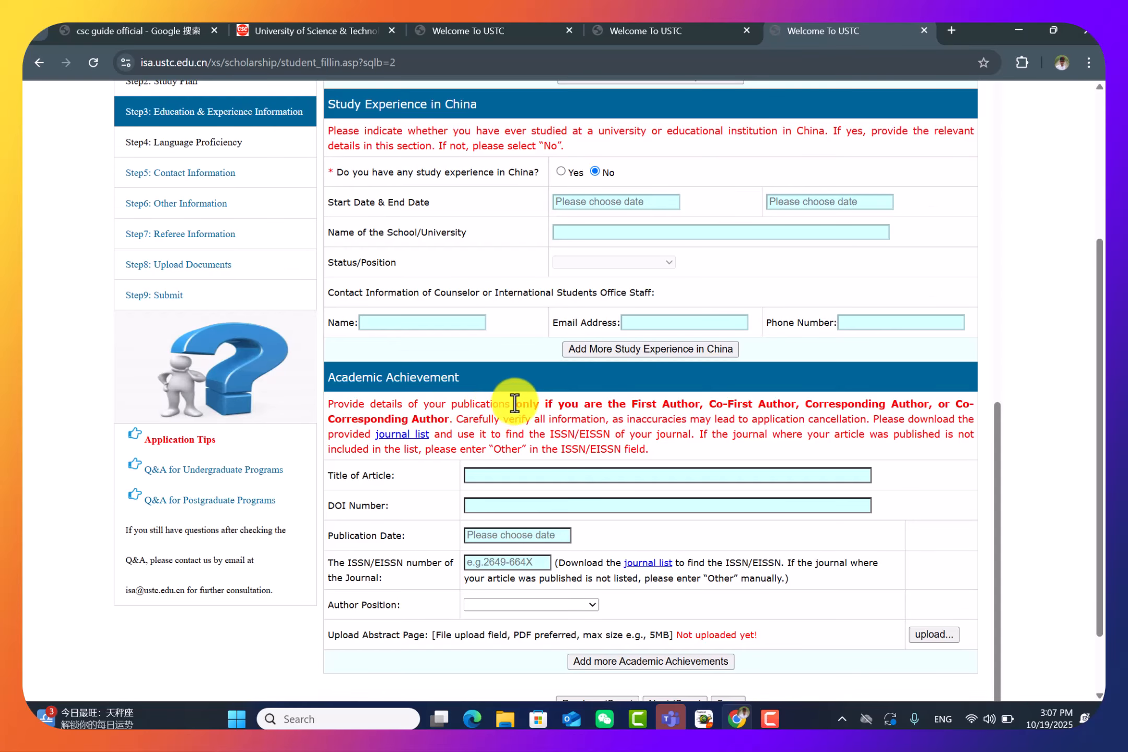
scroll(514, 404, "down", 1)
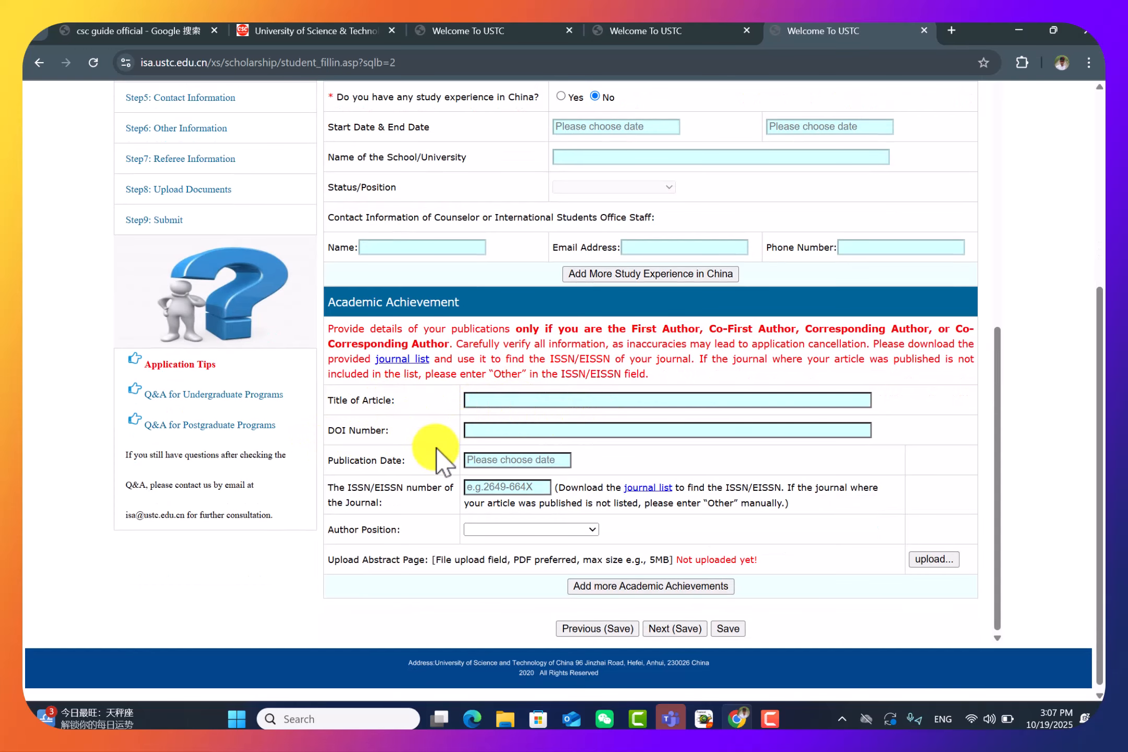
scroll(574, 462, "down", 1)
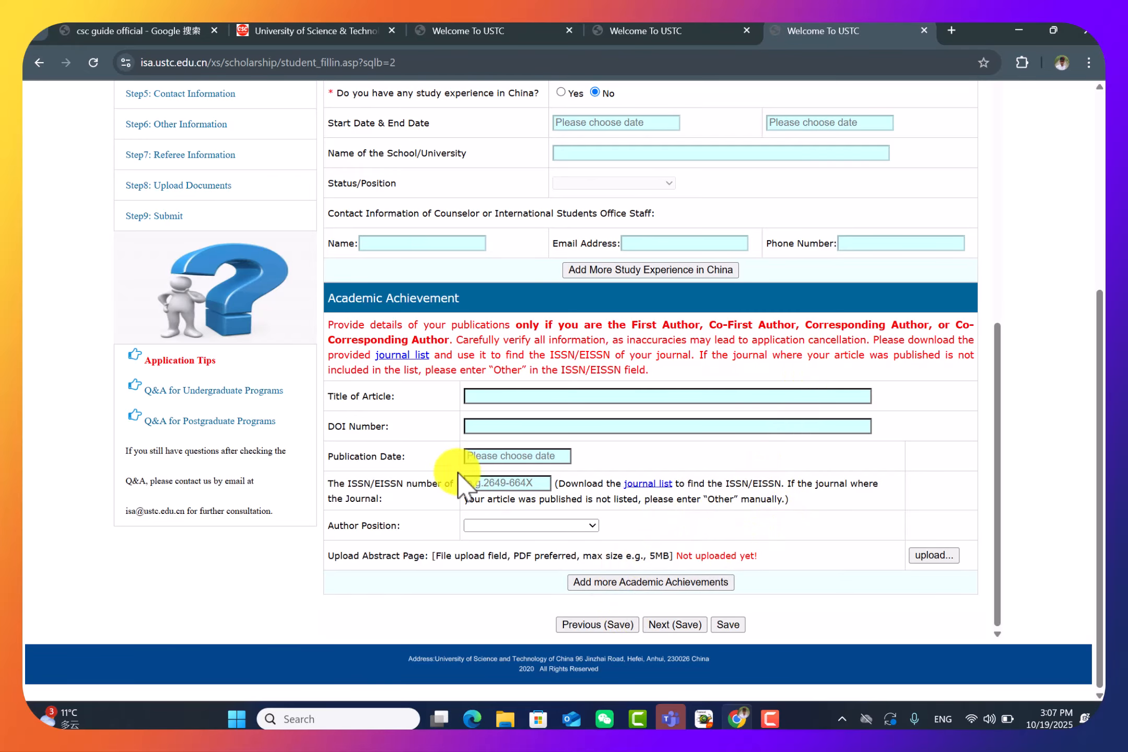
scroll(375, 405, "up", 8)
scroll(204, 324, "up", 3)
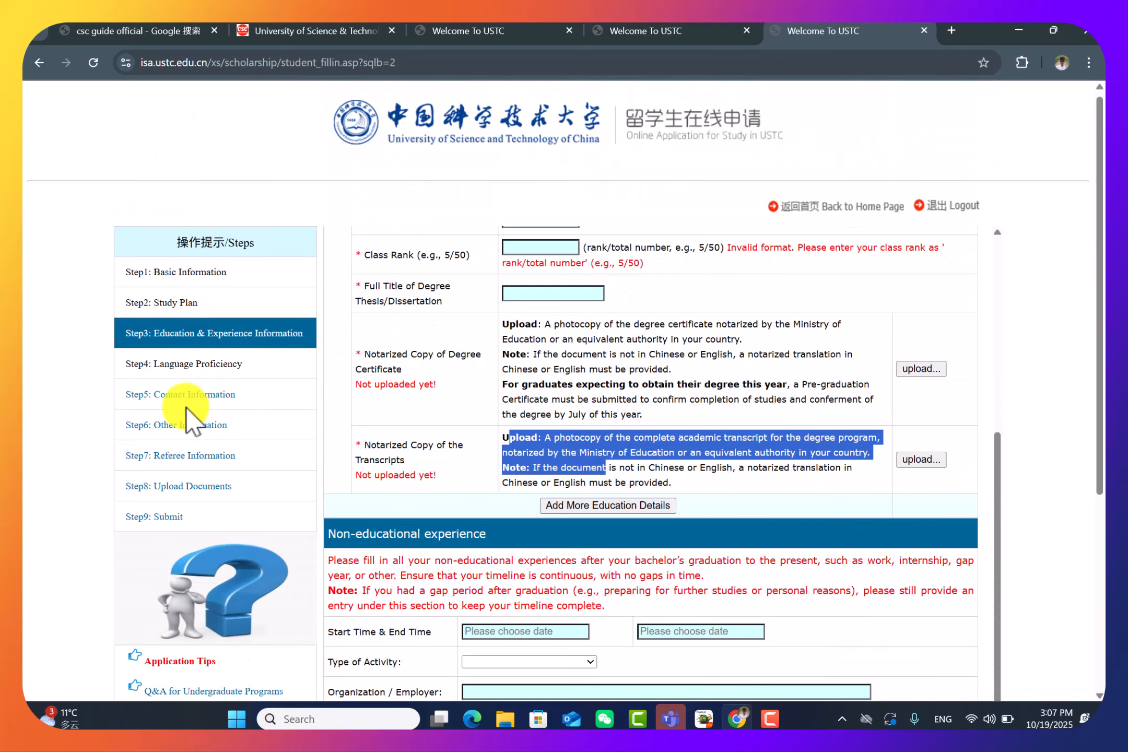
left_click(196, 366)
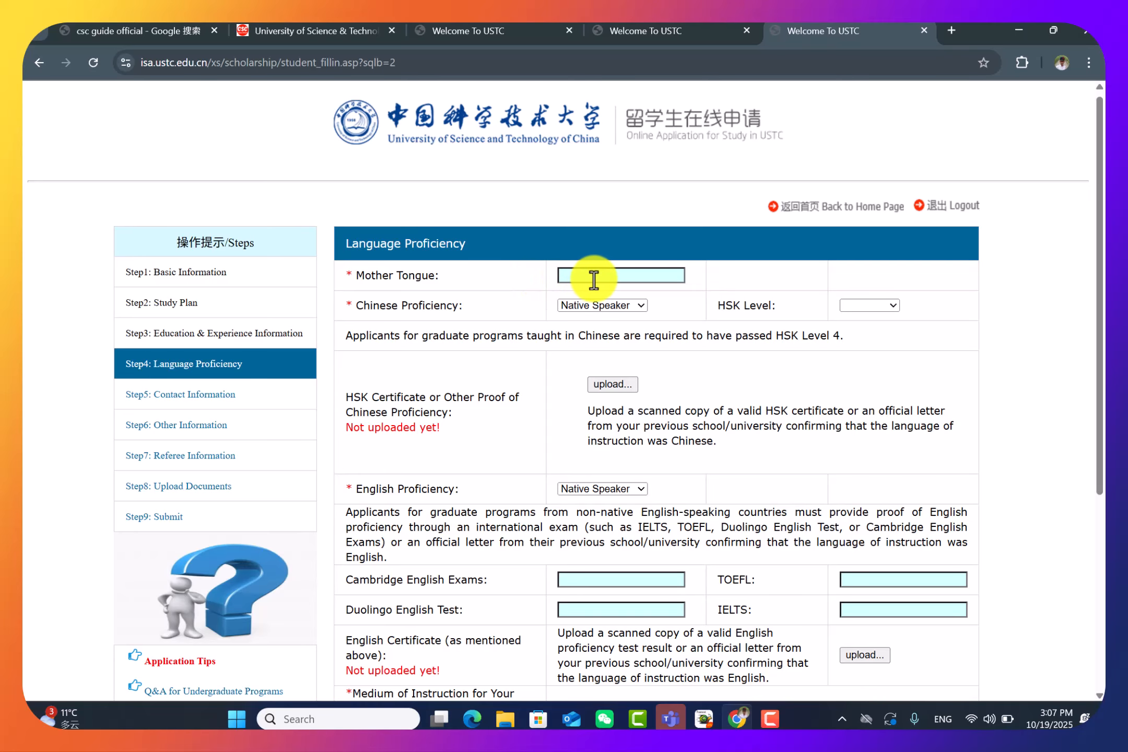
Set the Chinese proficiency to Poor
left_click(608, 305)
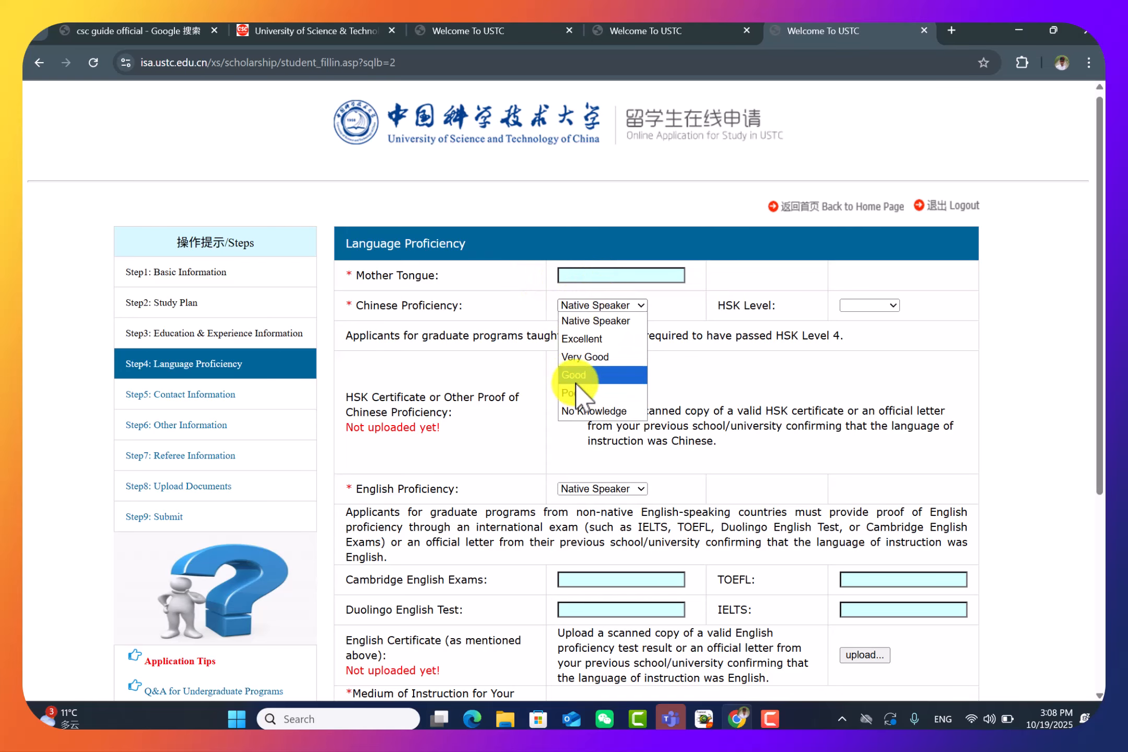
left_click(573, 374)
left_click(613, 304)
left_click(575, 392)
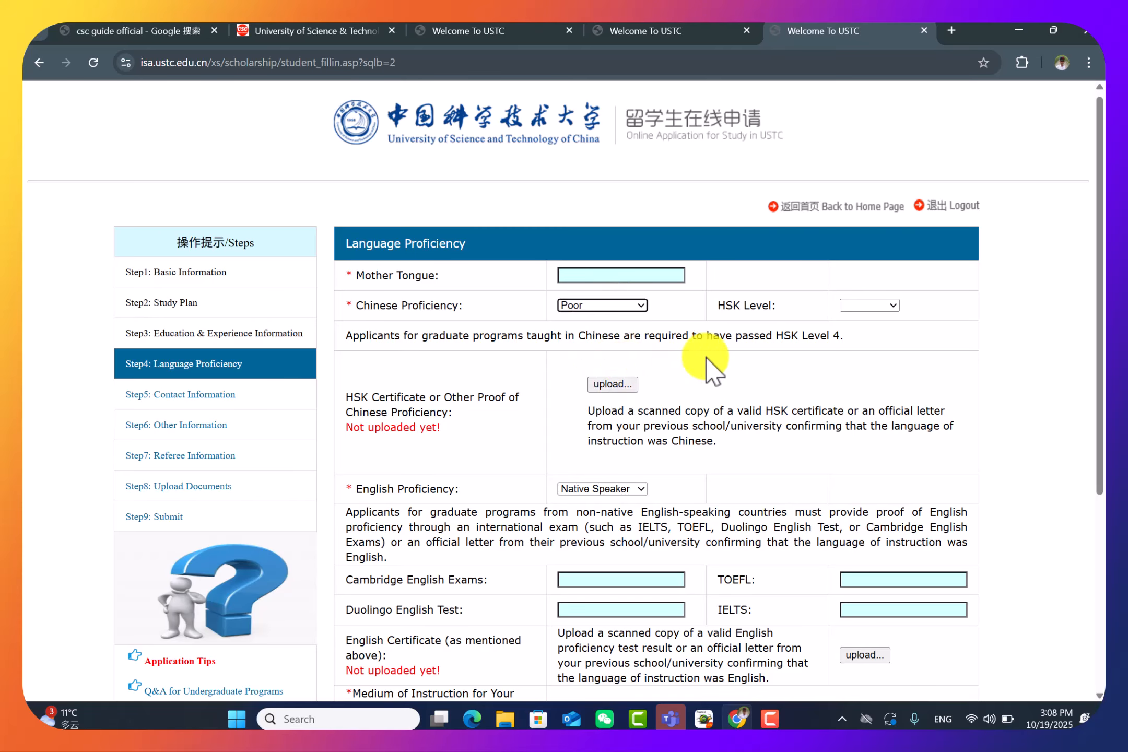
Set the HSK level to HSK 1
left_click(859, 307)
left_click(859, 308)
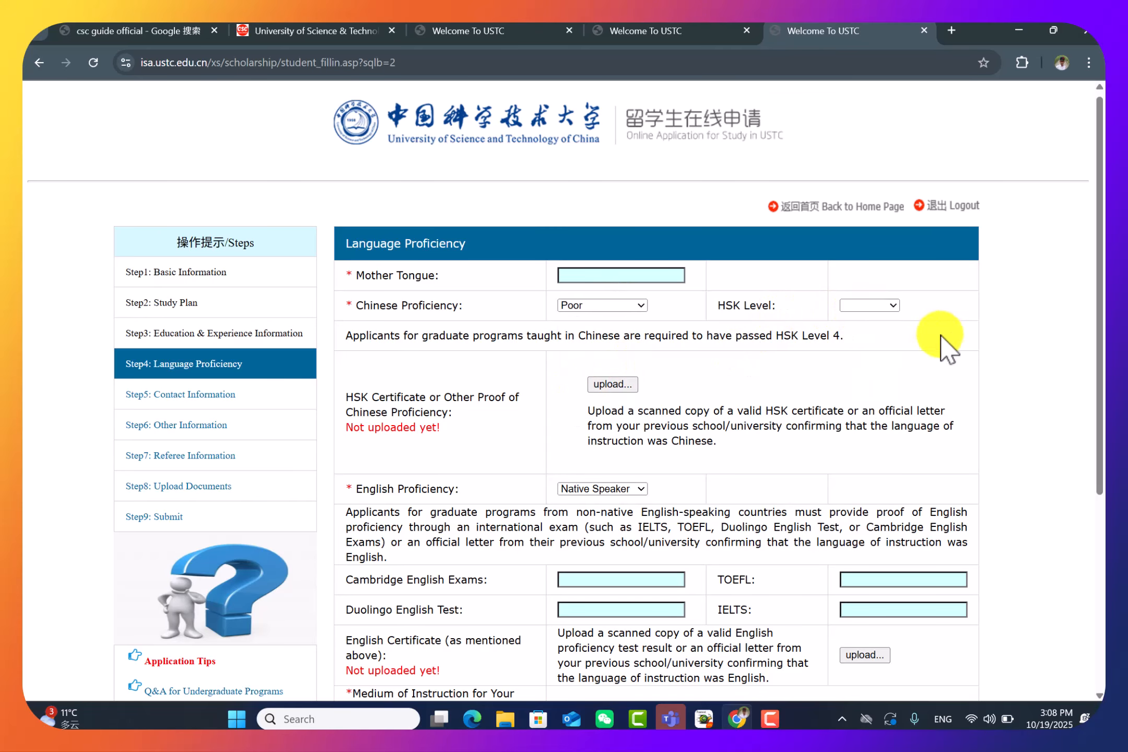
left_click(884, 307)
left_click(868, 396)
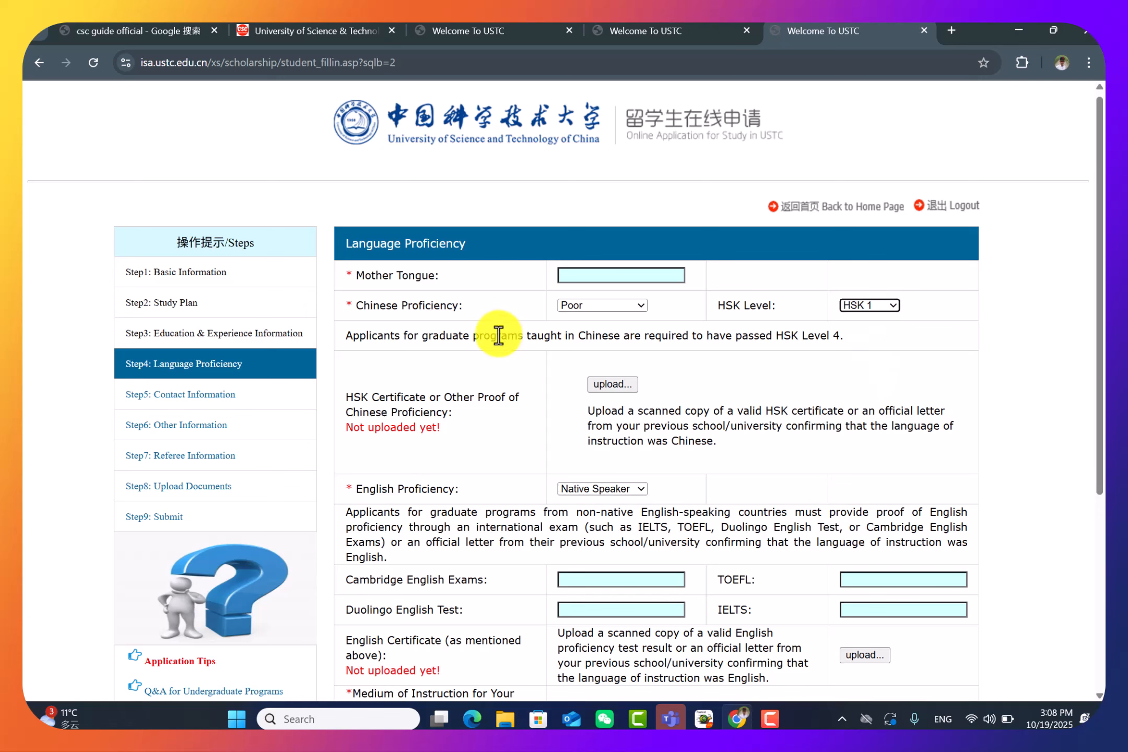
Set the Chinese proficiency to No Knowledge and check the HSK level required for graduate programs taught in Chinese
left_click(603, 305)
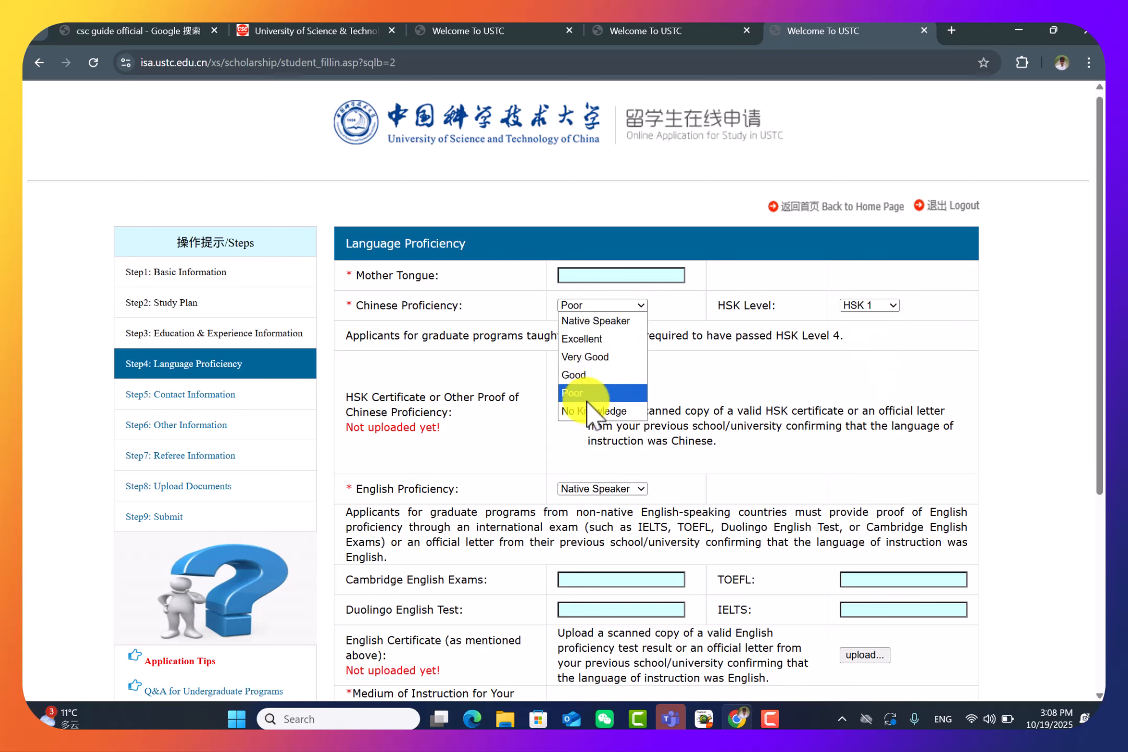
left_click(580, 413)
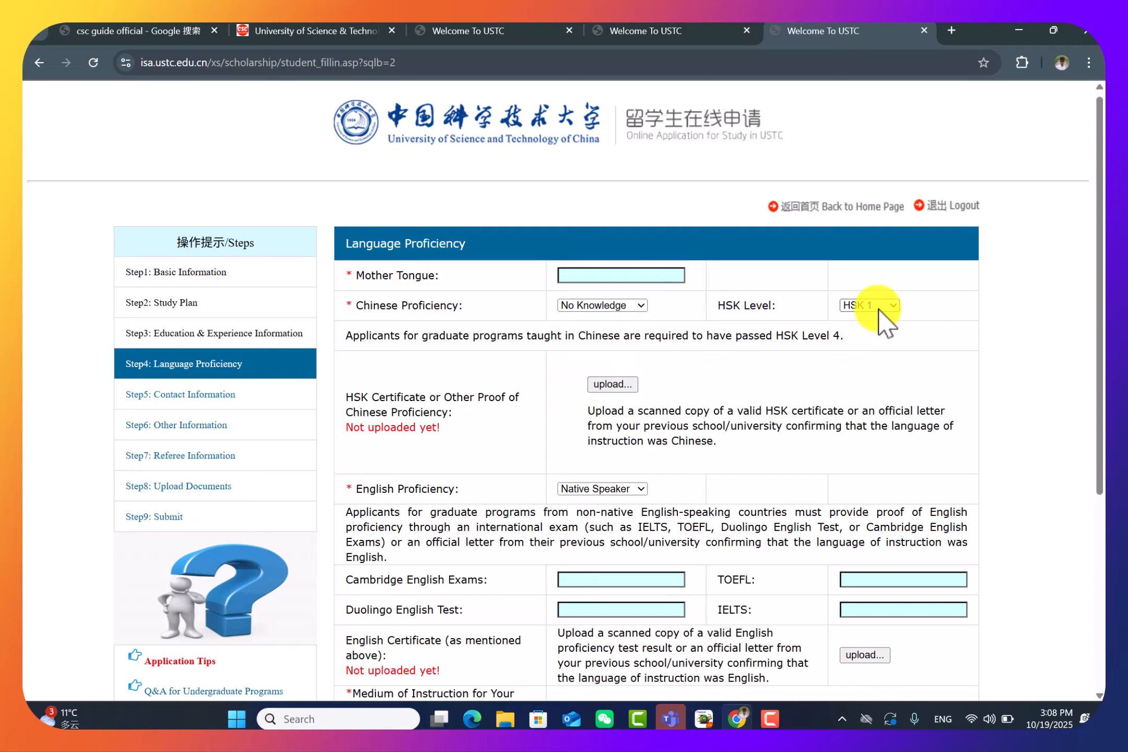
left_click(588, 305)
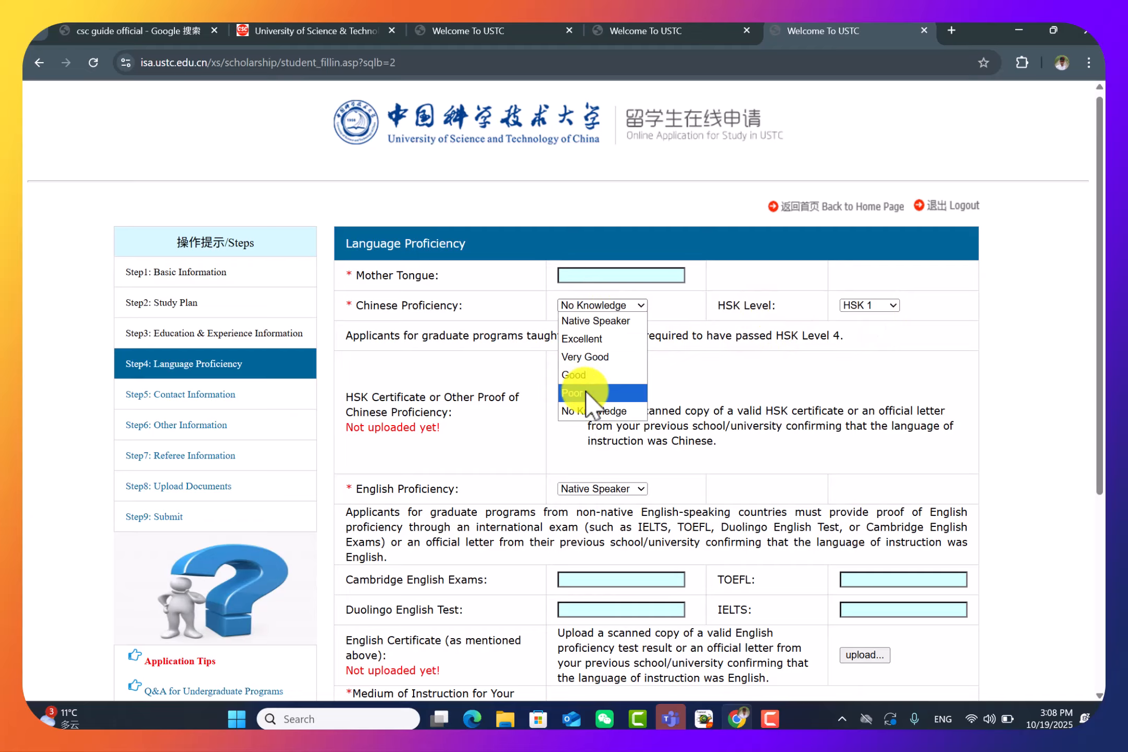
left_click(642, 306)
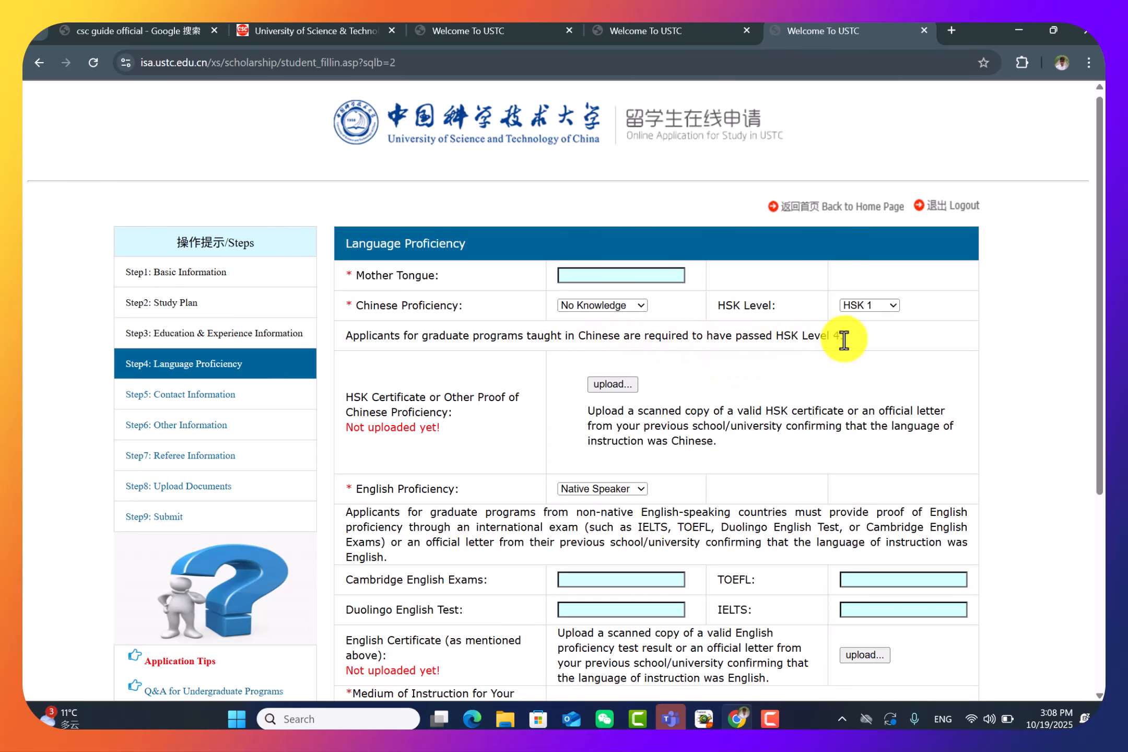
left_click_drag(844, 335, 782, 329)
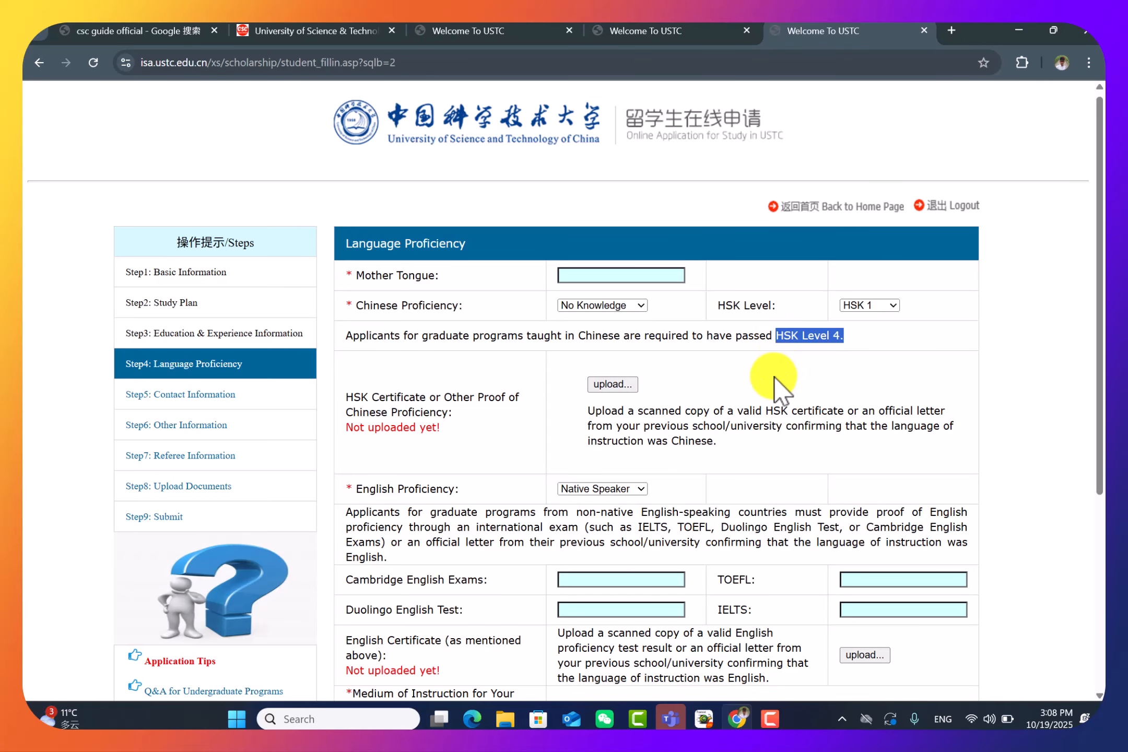
Set the English proficiency to Excellent
scroll(773, 386, "down", 1)
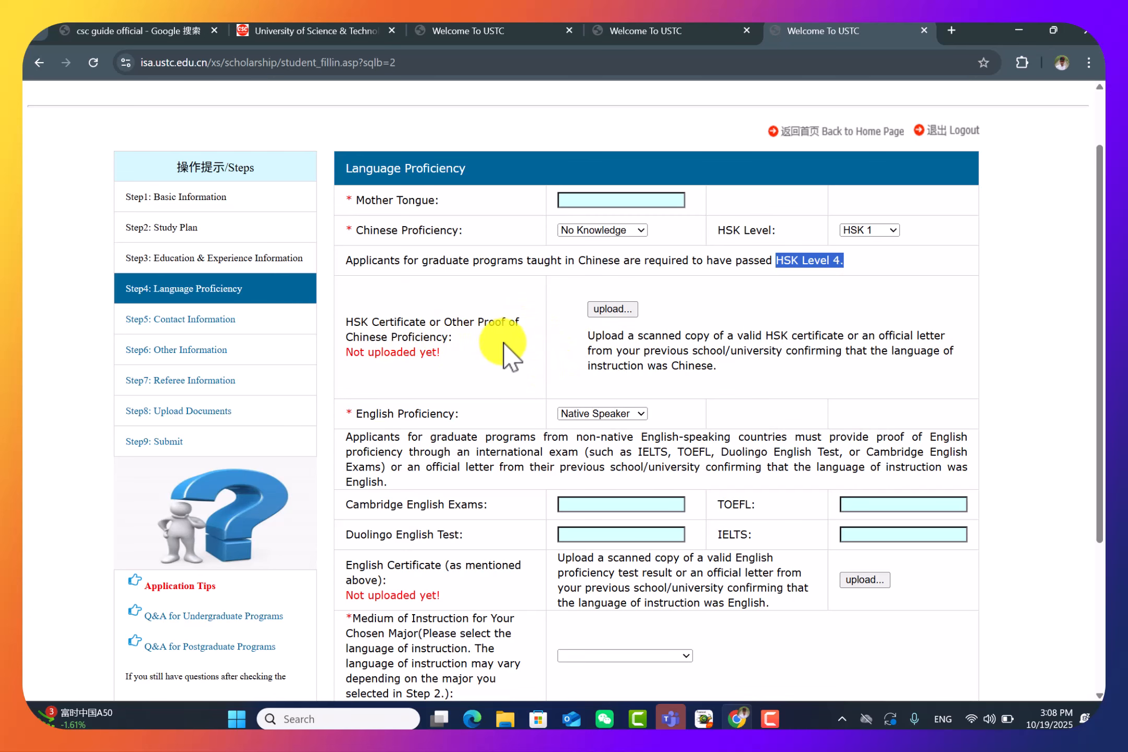
scroll(533, 334, "down", 1)
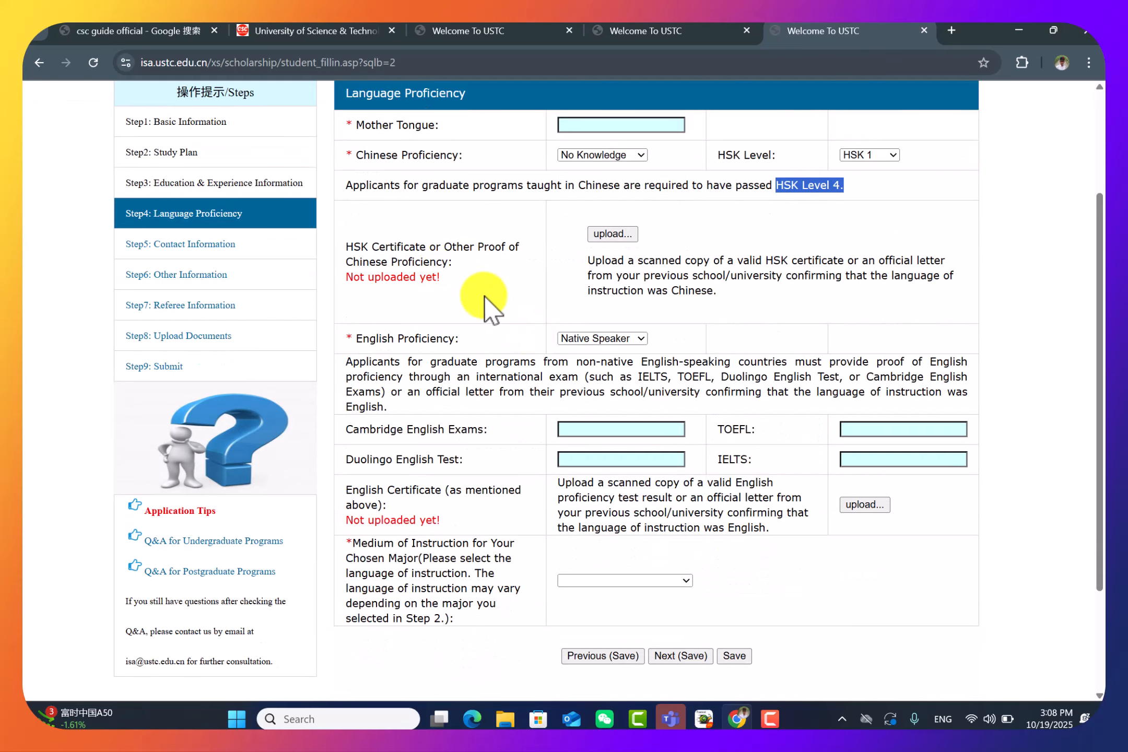
left_click(590, 339)
left_click(596, 372)
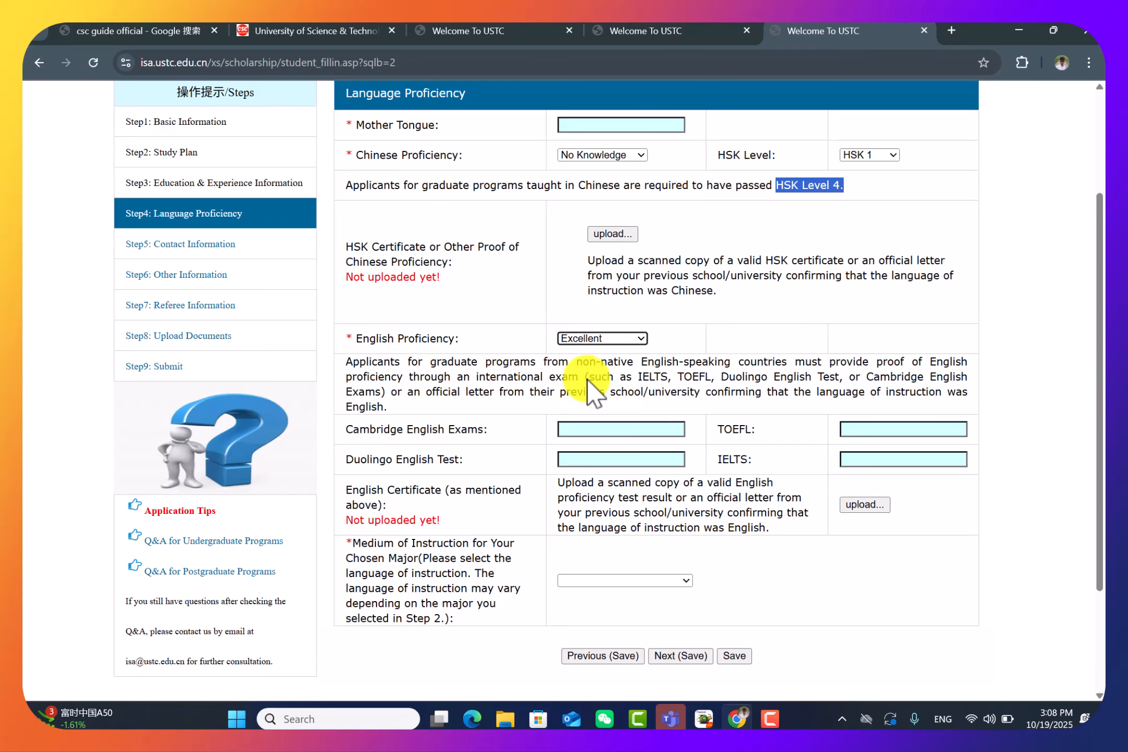
Try to select a medium of instruction for the chosen major
scroll(584, 454, "down", 1)
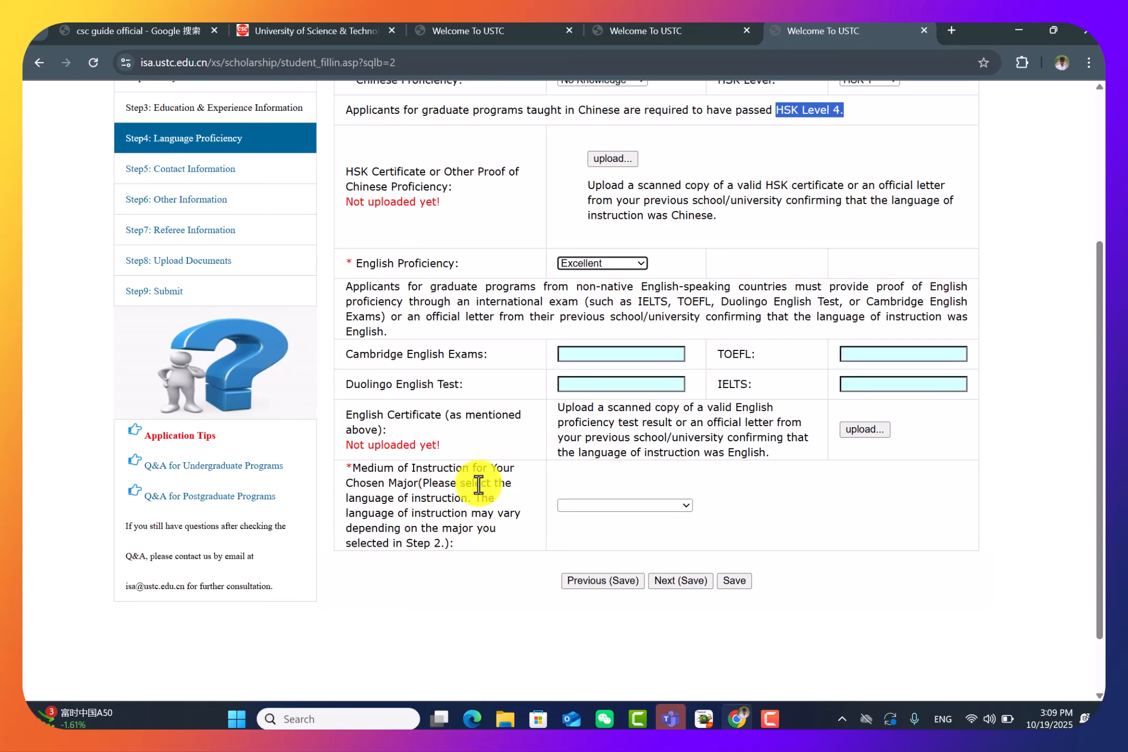
scroll(501, 483, "down", 2)
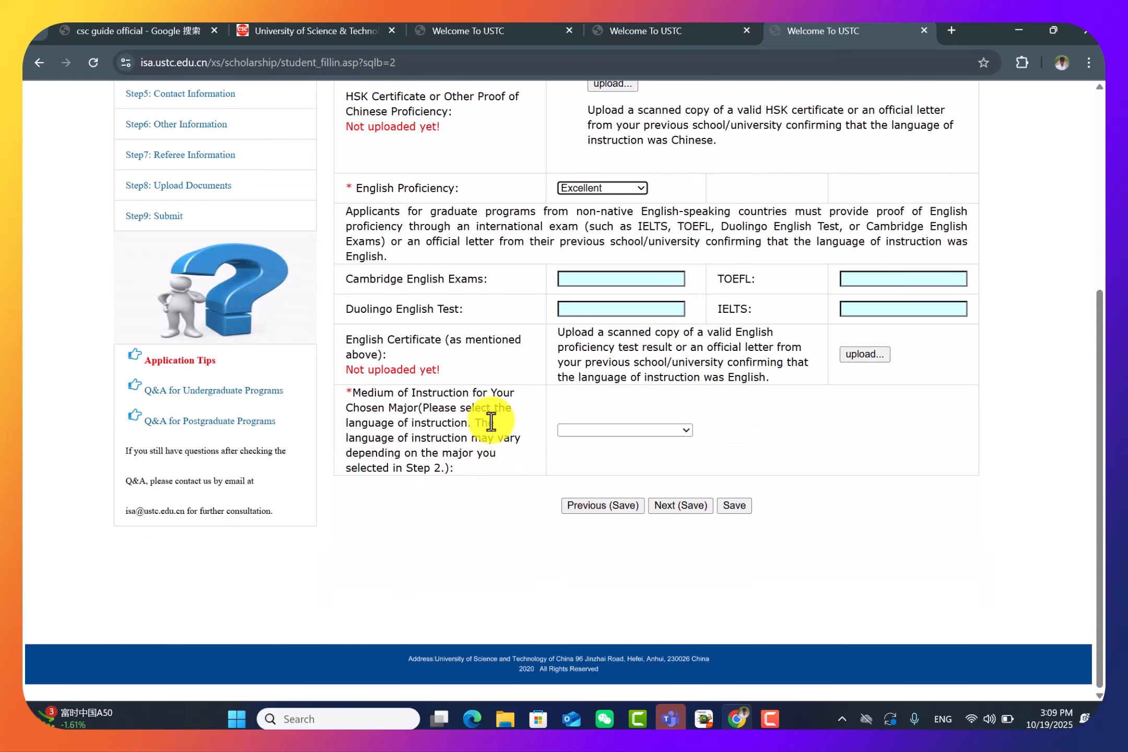
left_click(627, 431)
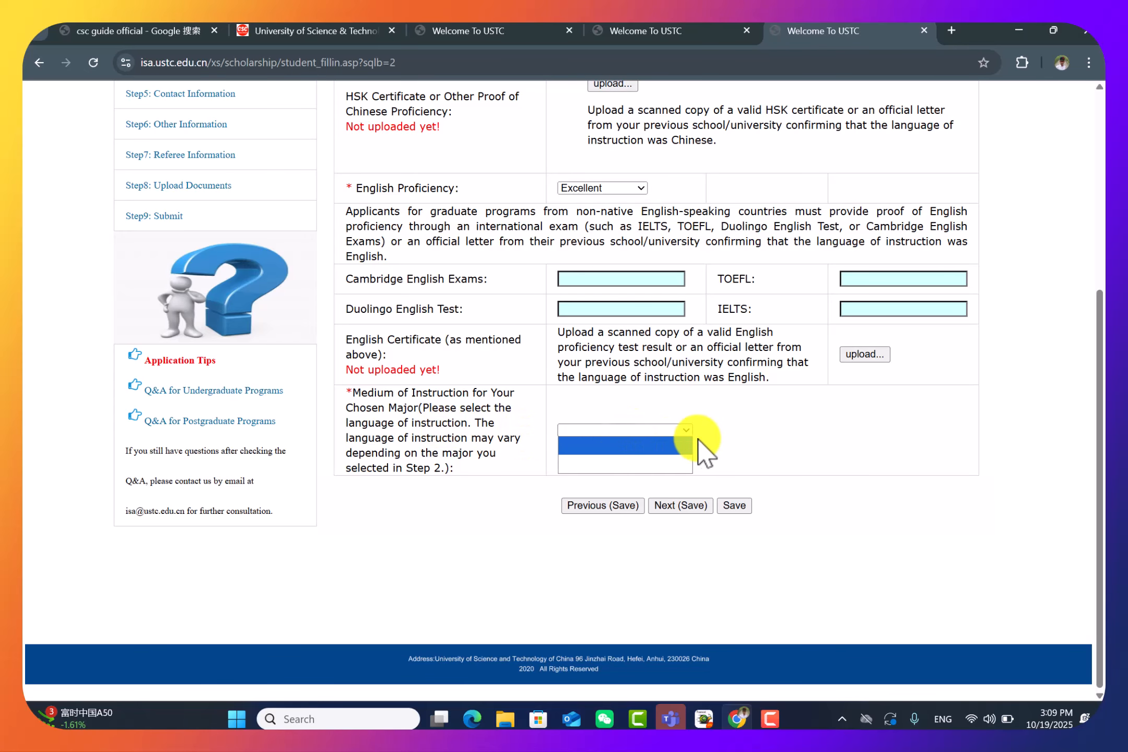
left_click(705, 438)
left_click(658, 431)
left_click(631, 457)
left_click(645, 441)
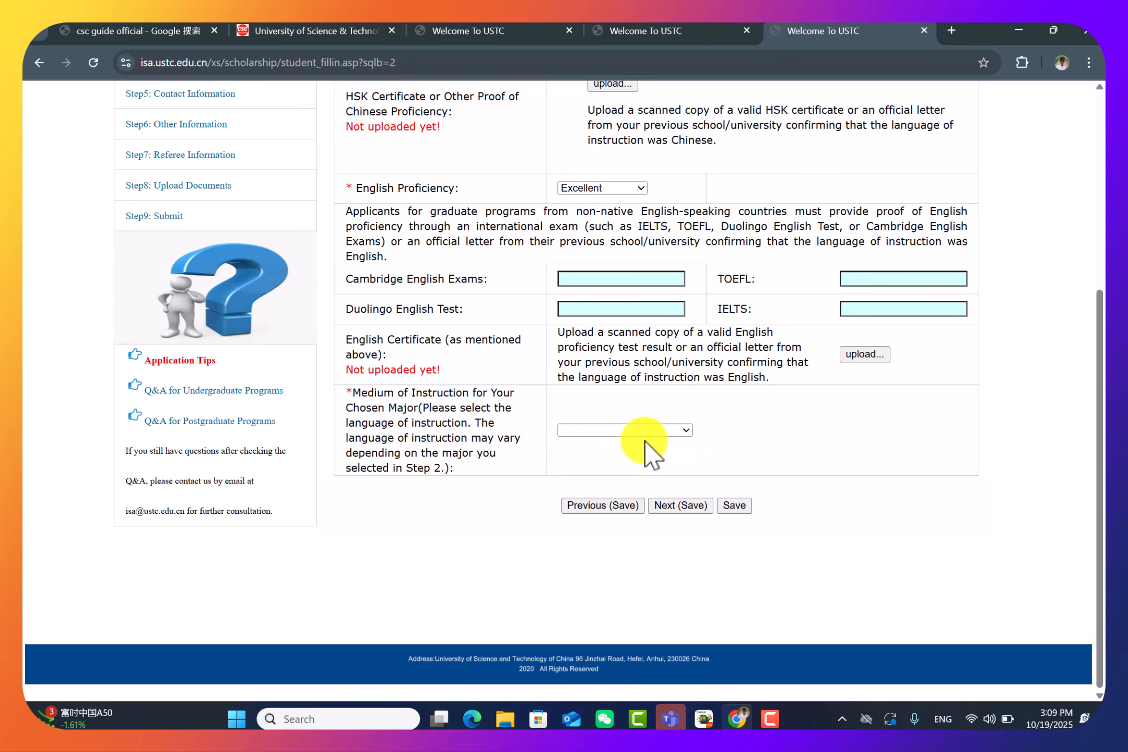
scroll(705, 397, "up", 3)
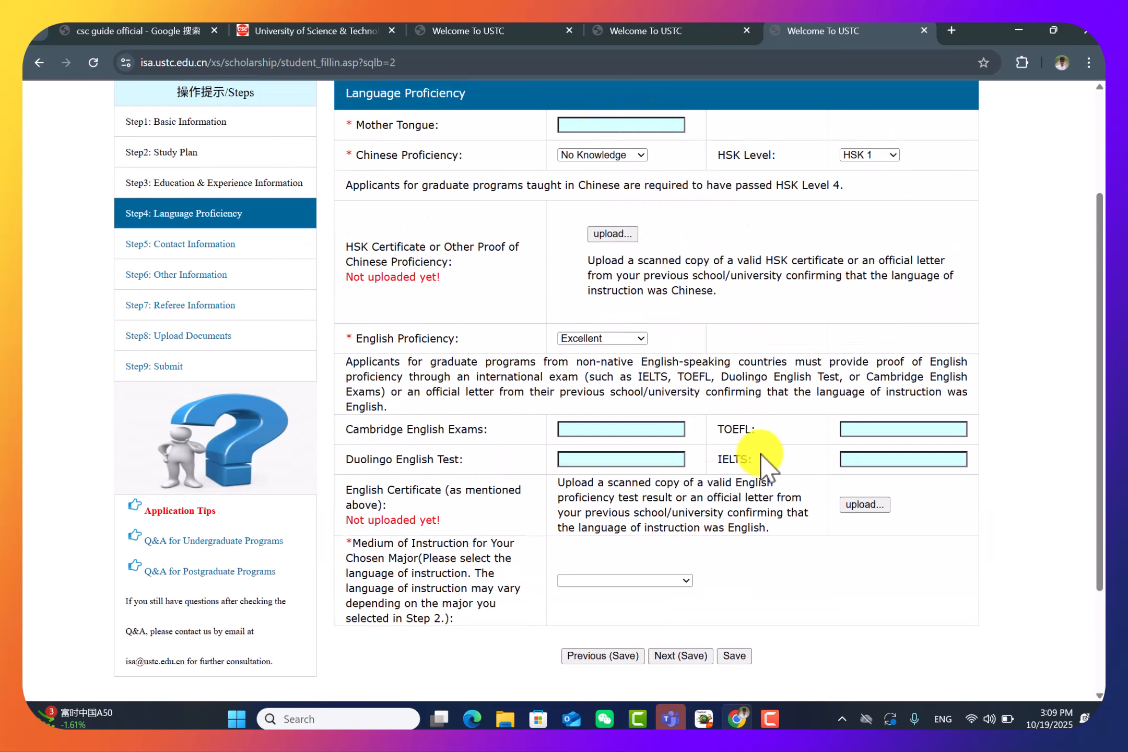
scroll(729, 493, "down", 3)
left_click(636, 431)
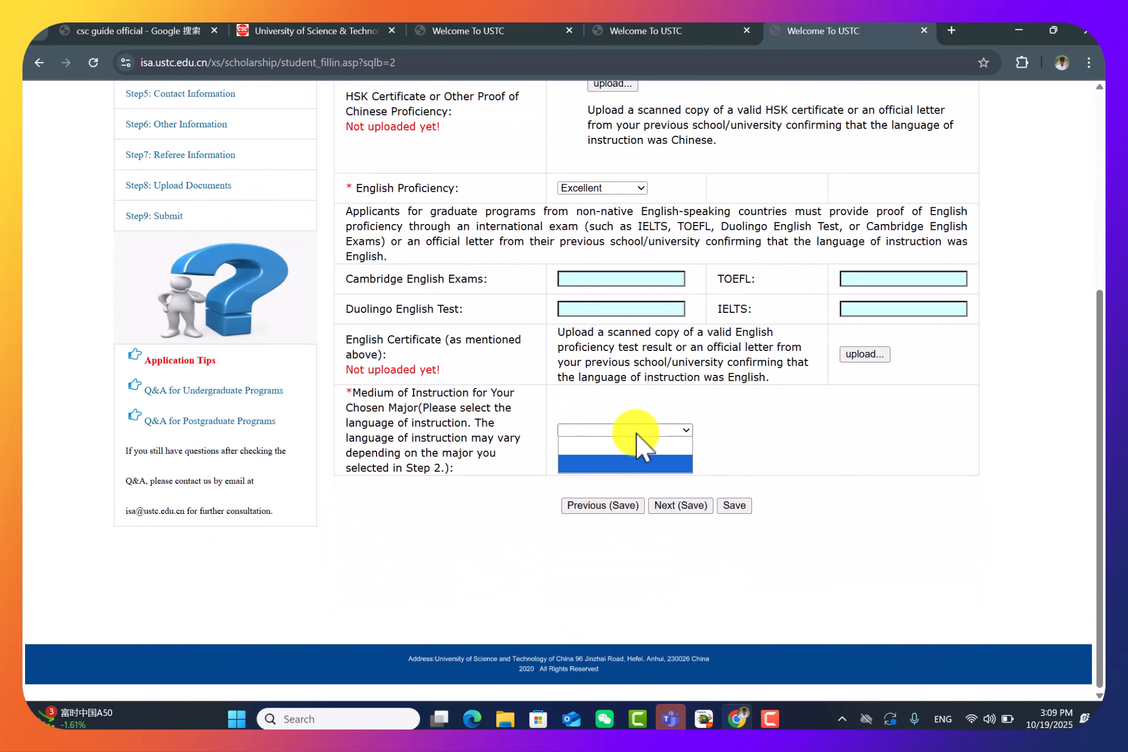
left_click(617, 460)
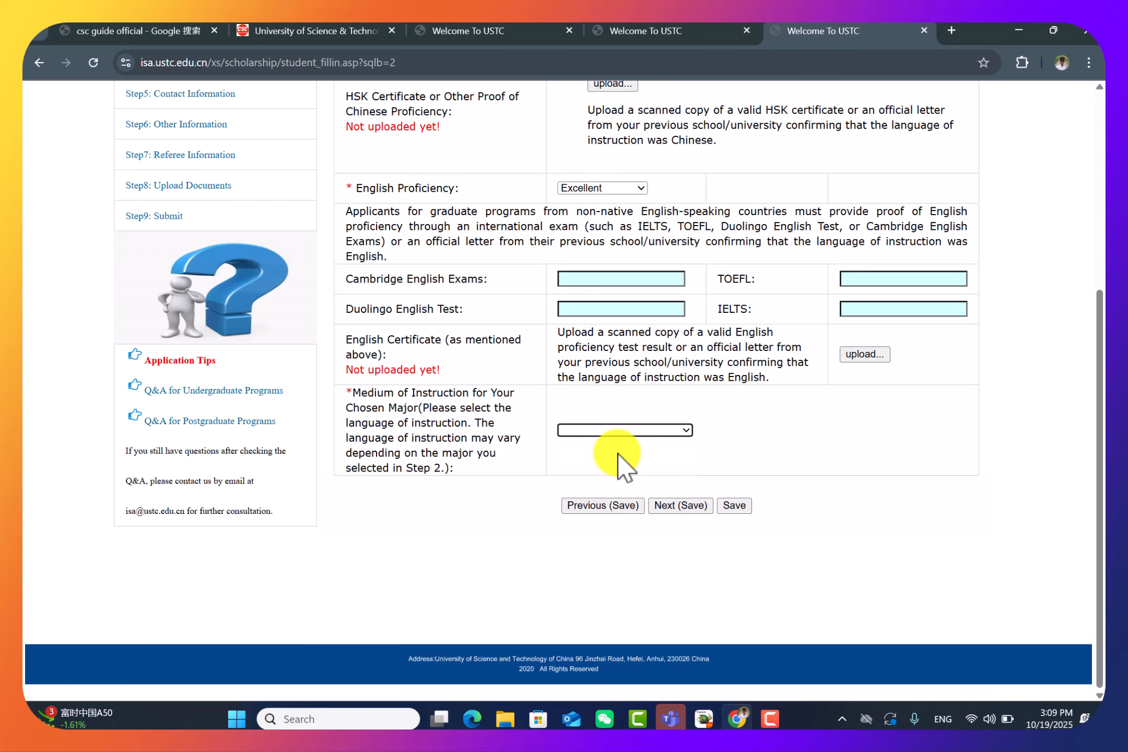
left_click(661, 431)
Review the Language Proficiency entries, the medium of instruction options and the note linking them to the major selected in Step 2
scroll(674, 439, "up", 4)
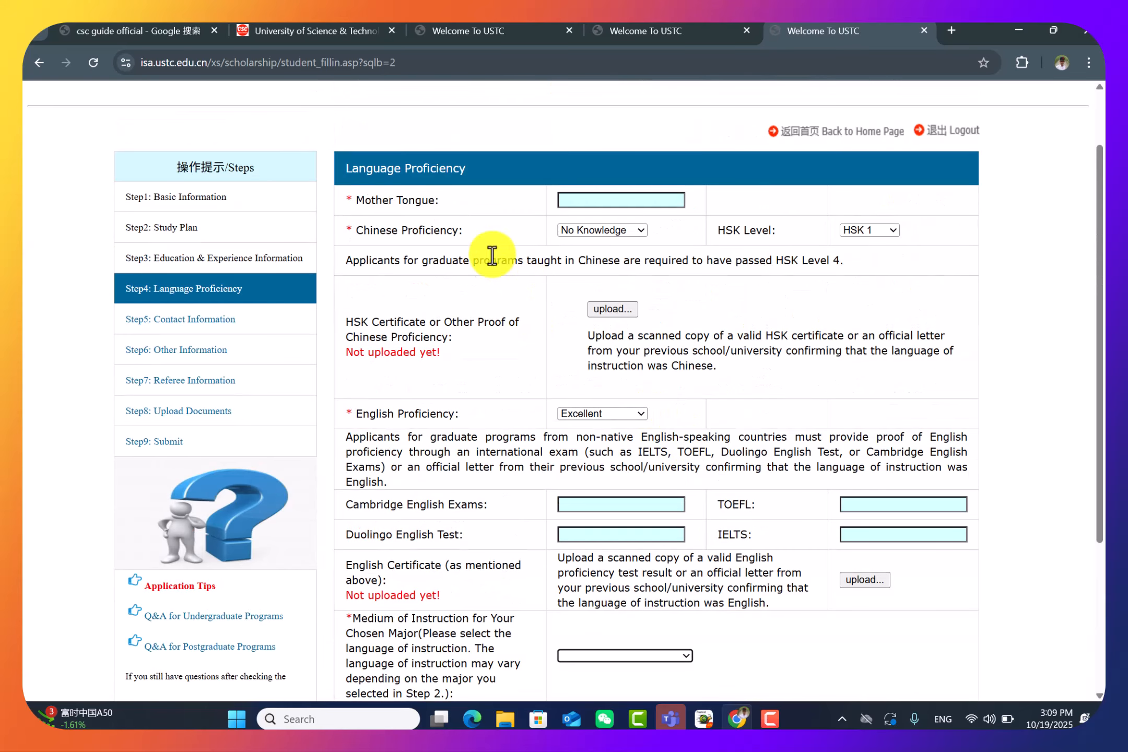
scroll(576, 443, "down", 3)
scroll(606, 448, "down", 2)
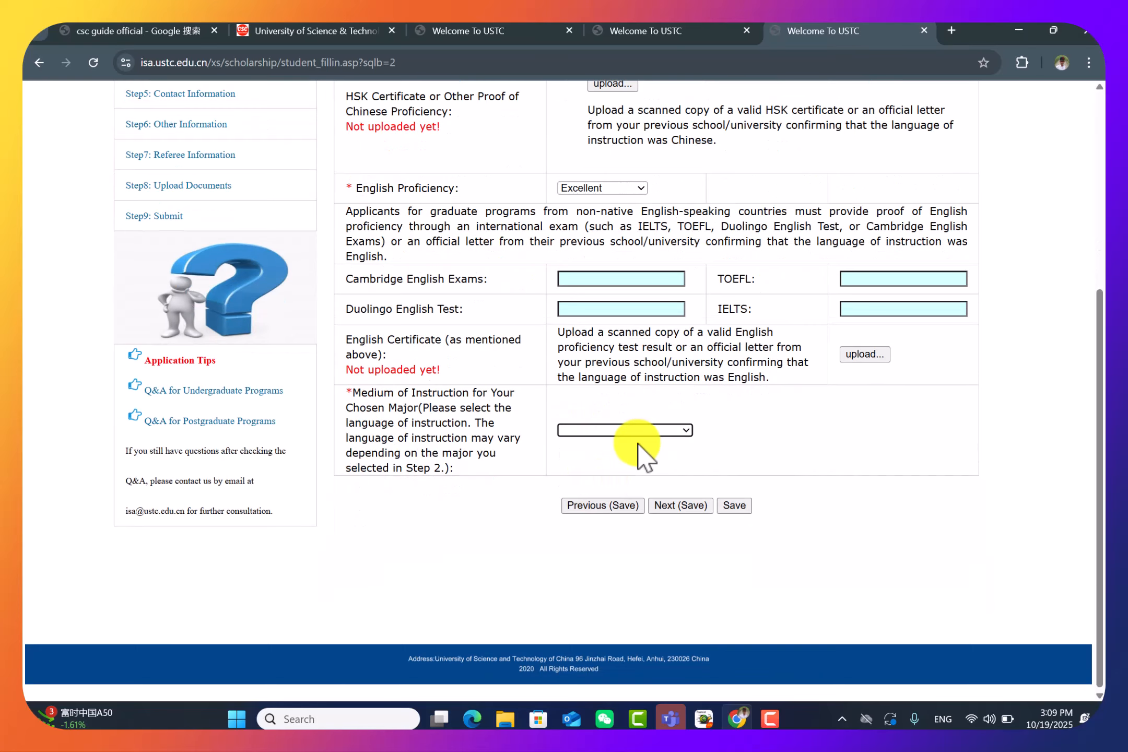
scroll(642, 453, "up", 3)
scroll(649, 429, "down", 2)
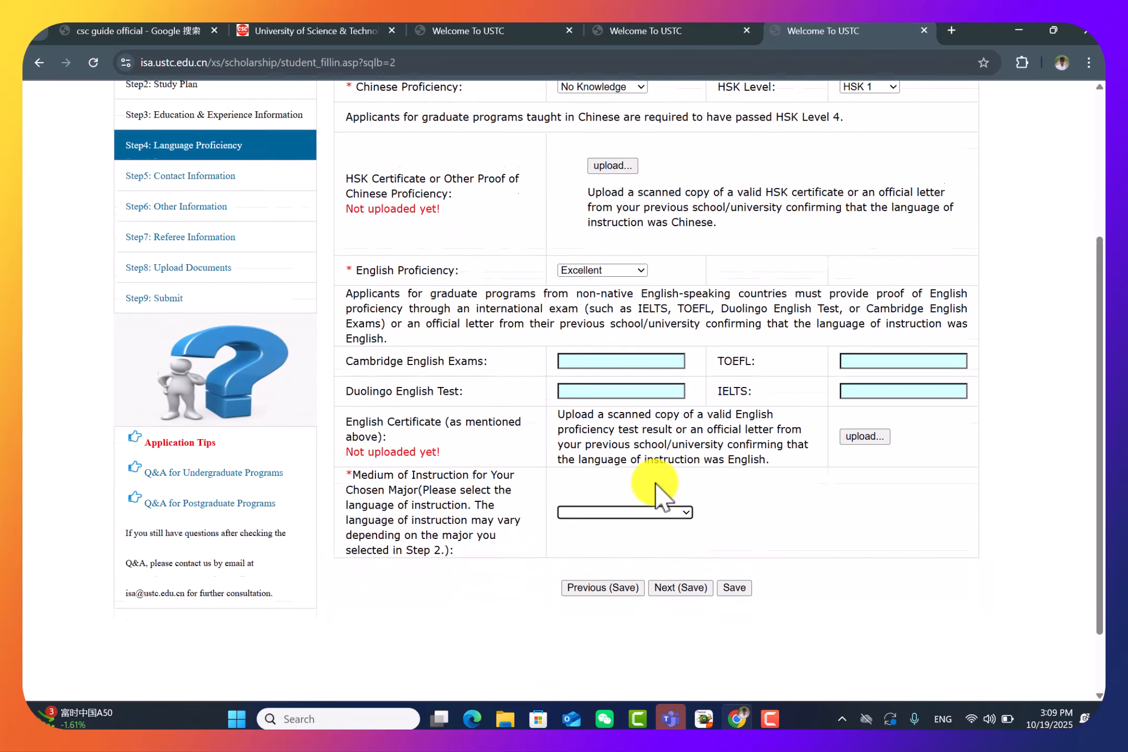
left_click(653, 503)
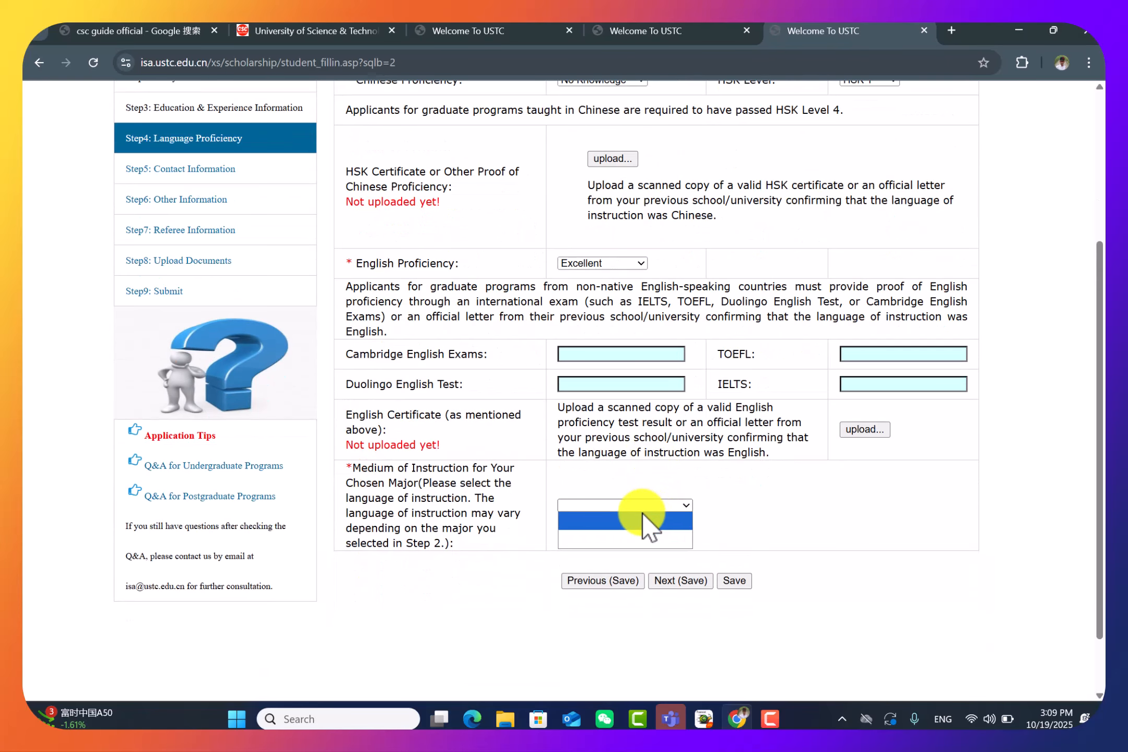
left_click(642, 527)
left_click(643, 507)
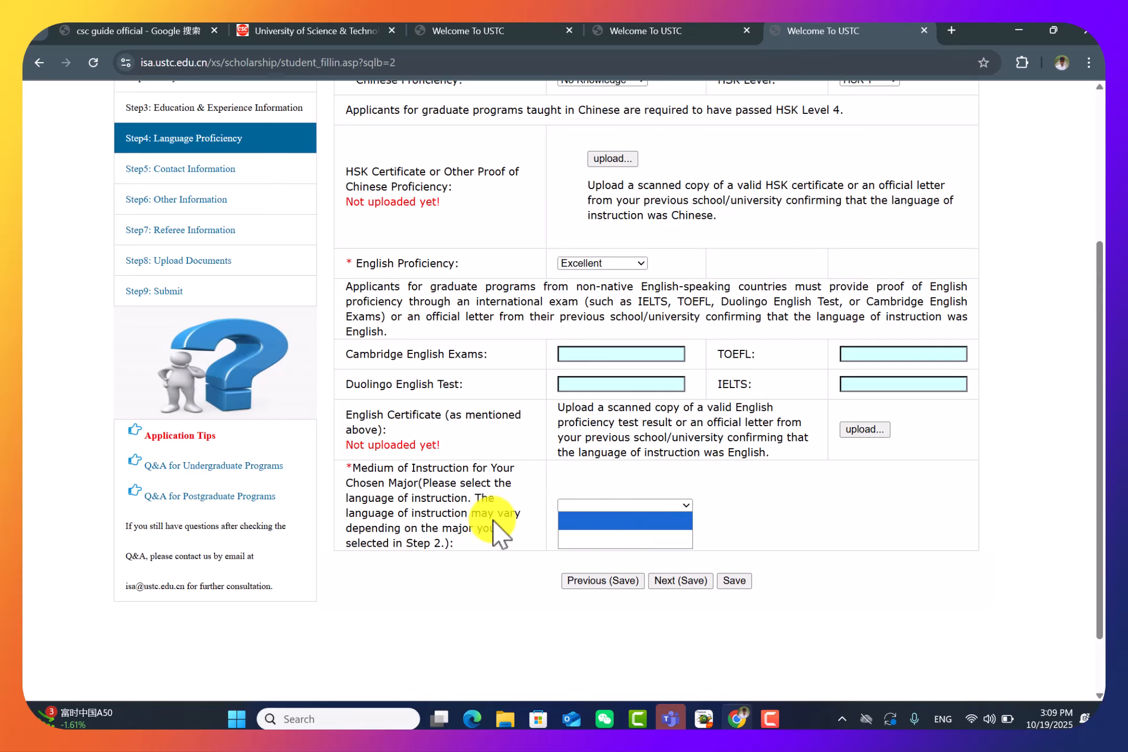
left_click(440, 543)
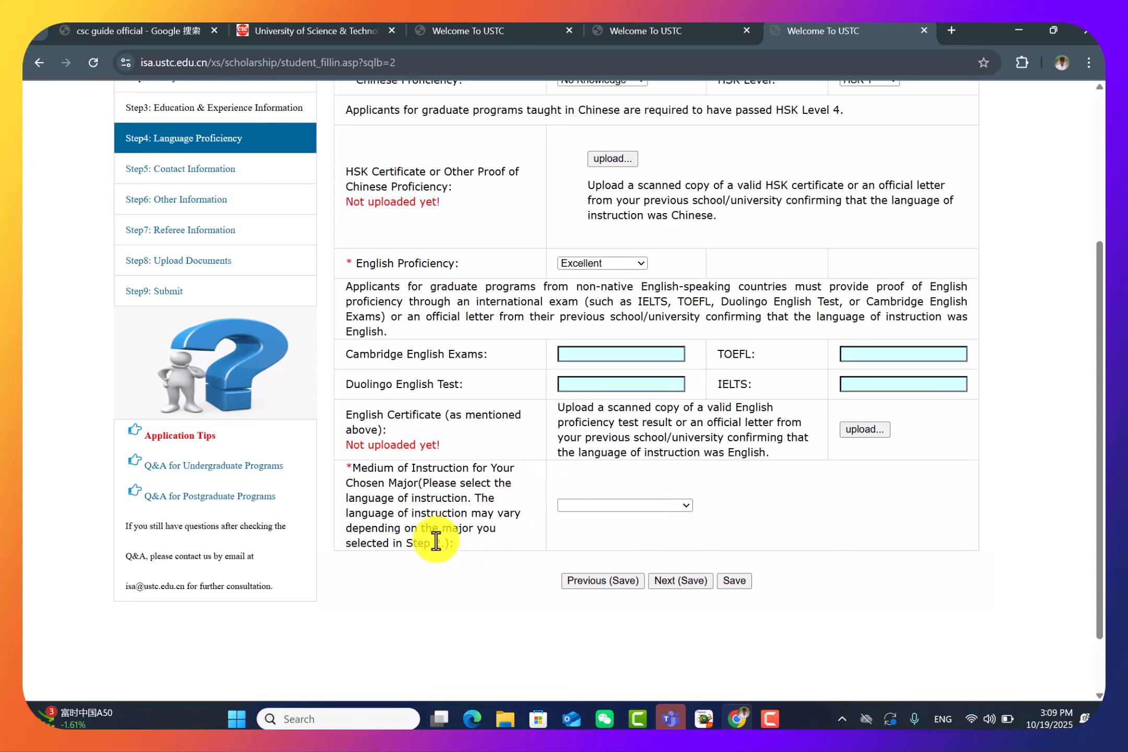
left_click_drag(440, 543, 408, 543)
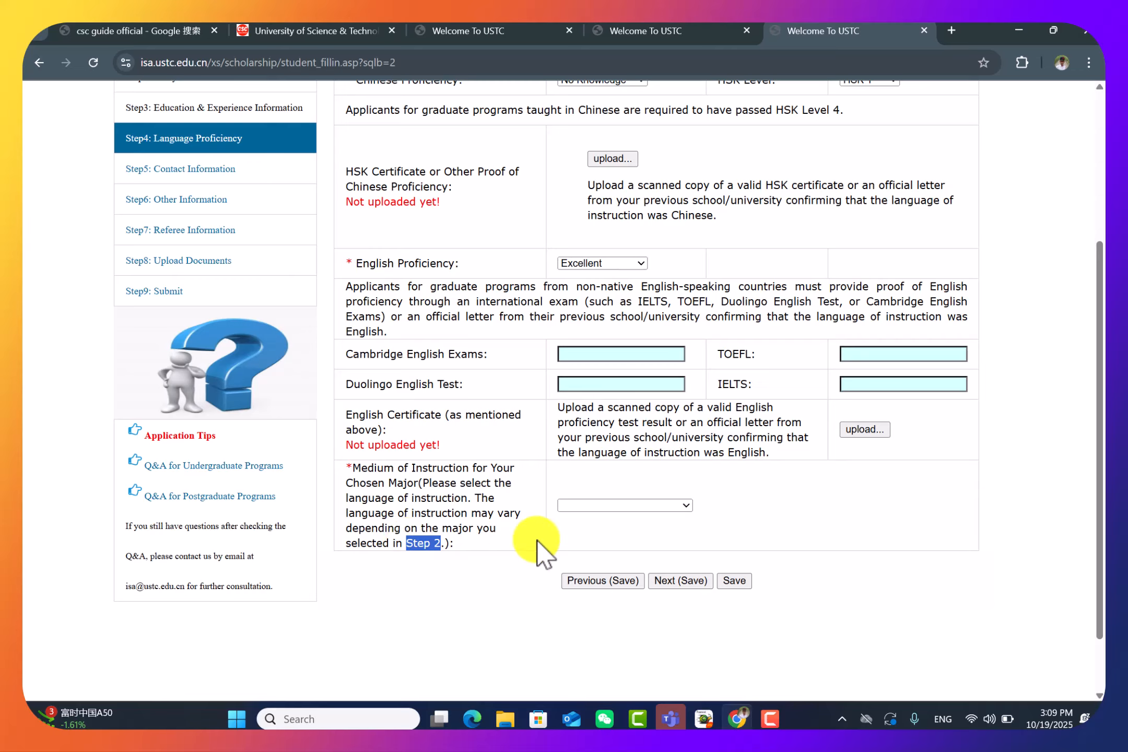
Check the options offered for the medium of instruction of the chosen major
left_click(671, 506)
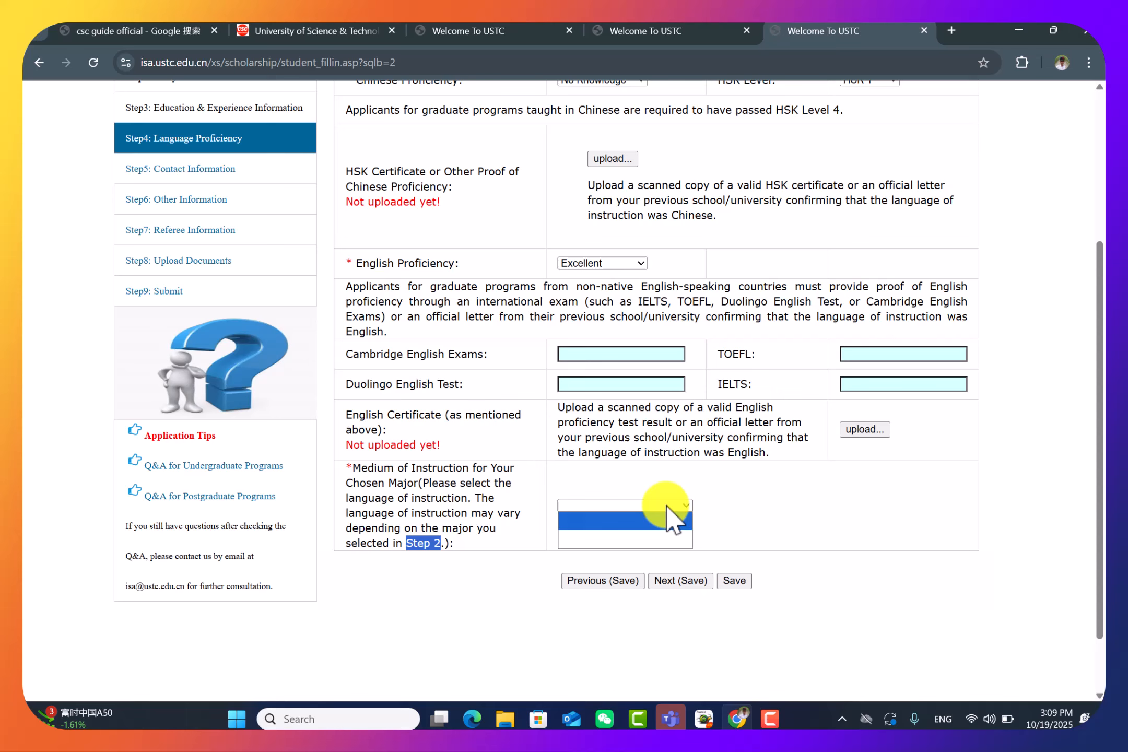
left_click(636, 538)
left_click(634, 509)
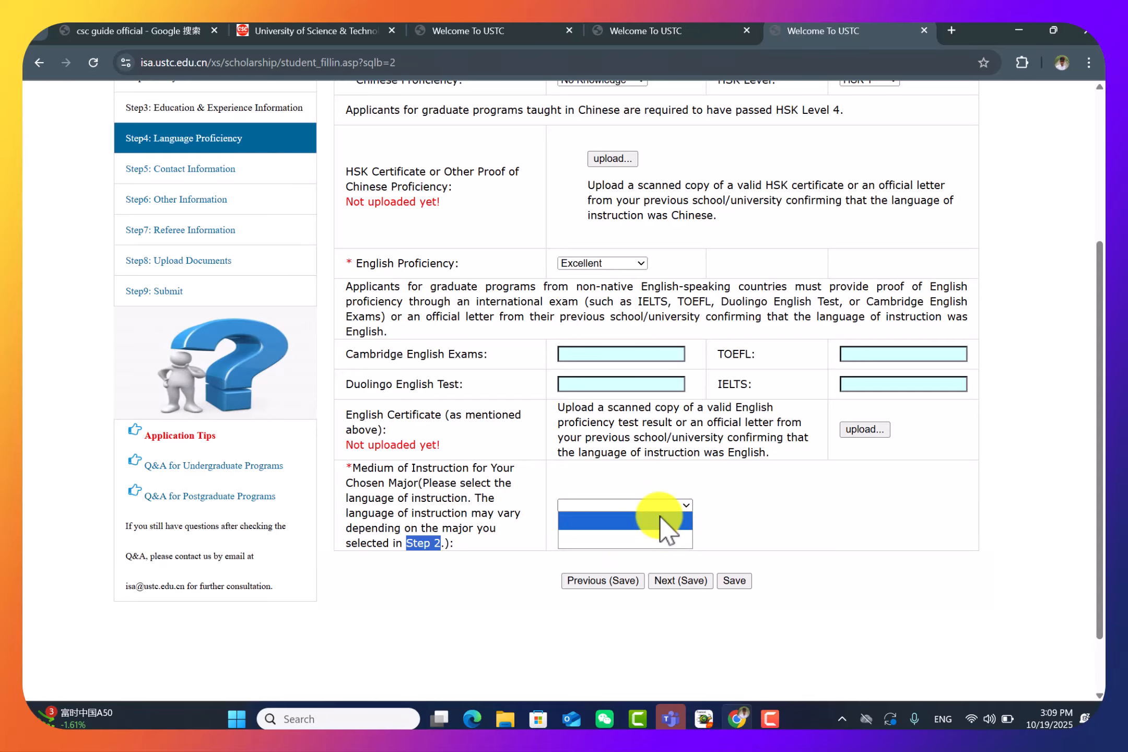
left_click(721, 533)
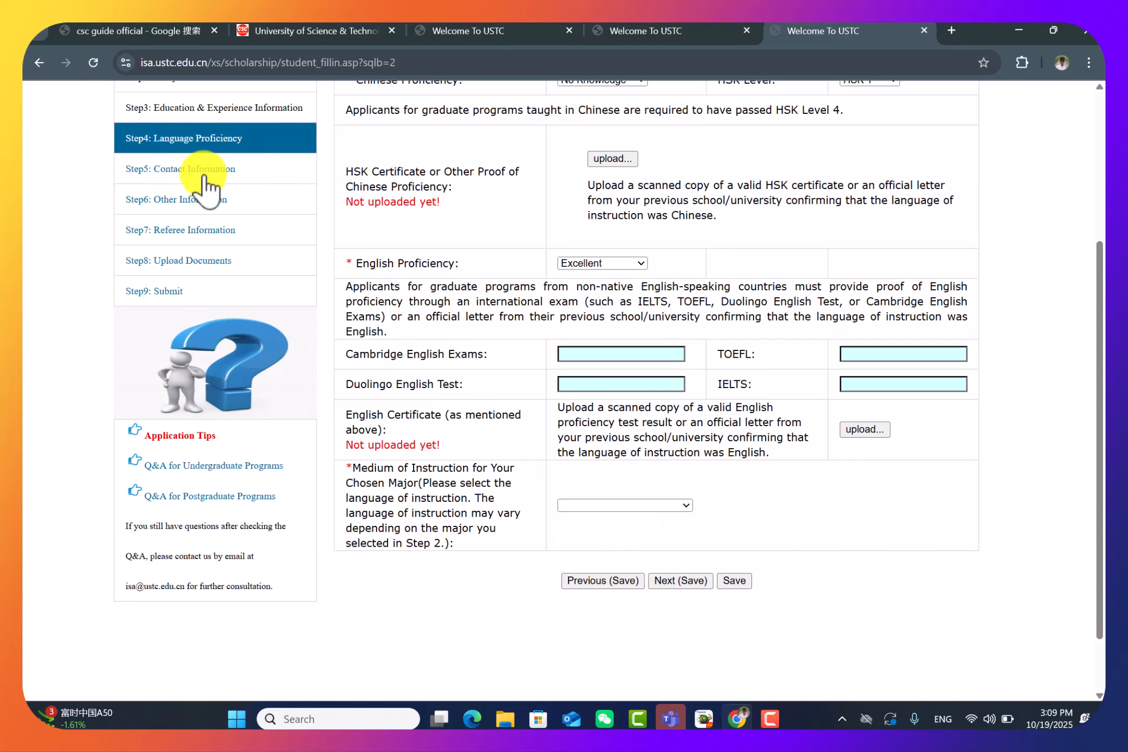
scroll(607, 285, "down", 1)
scroll(611, 370, "up", 4)
scroll(889, 491, "down", 2)
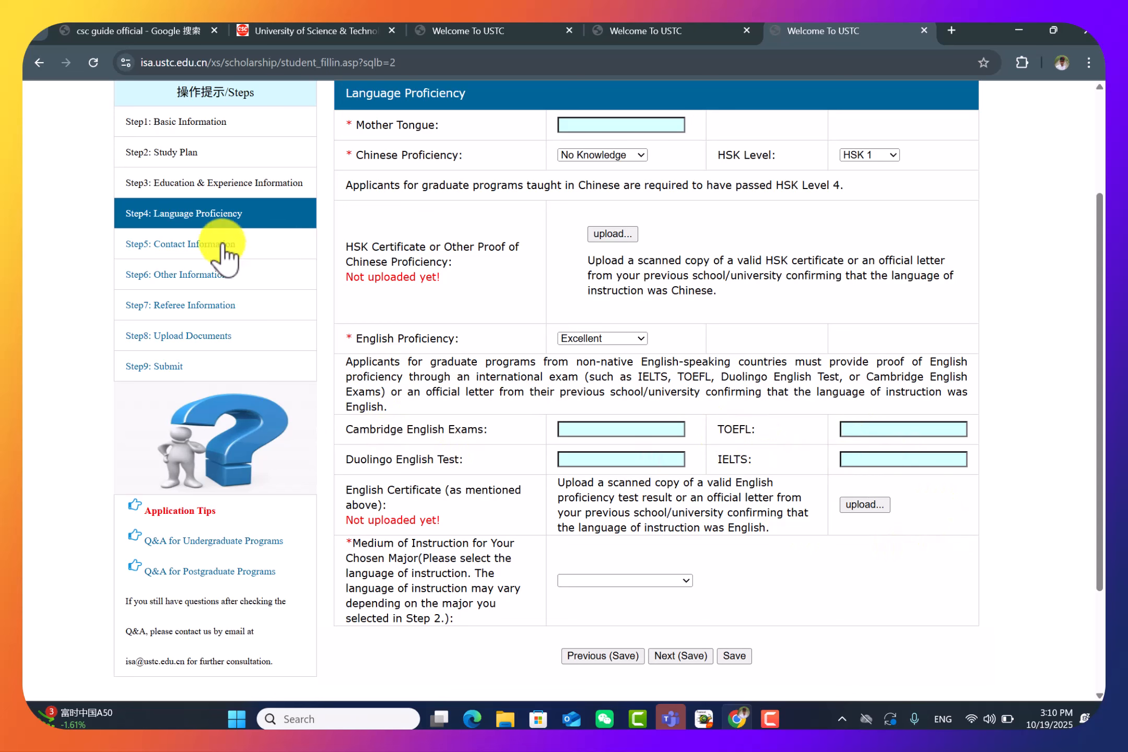
Open the Step 5 Contact Information section and read the example showing how to write the permanent address
left_click(206, 244)
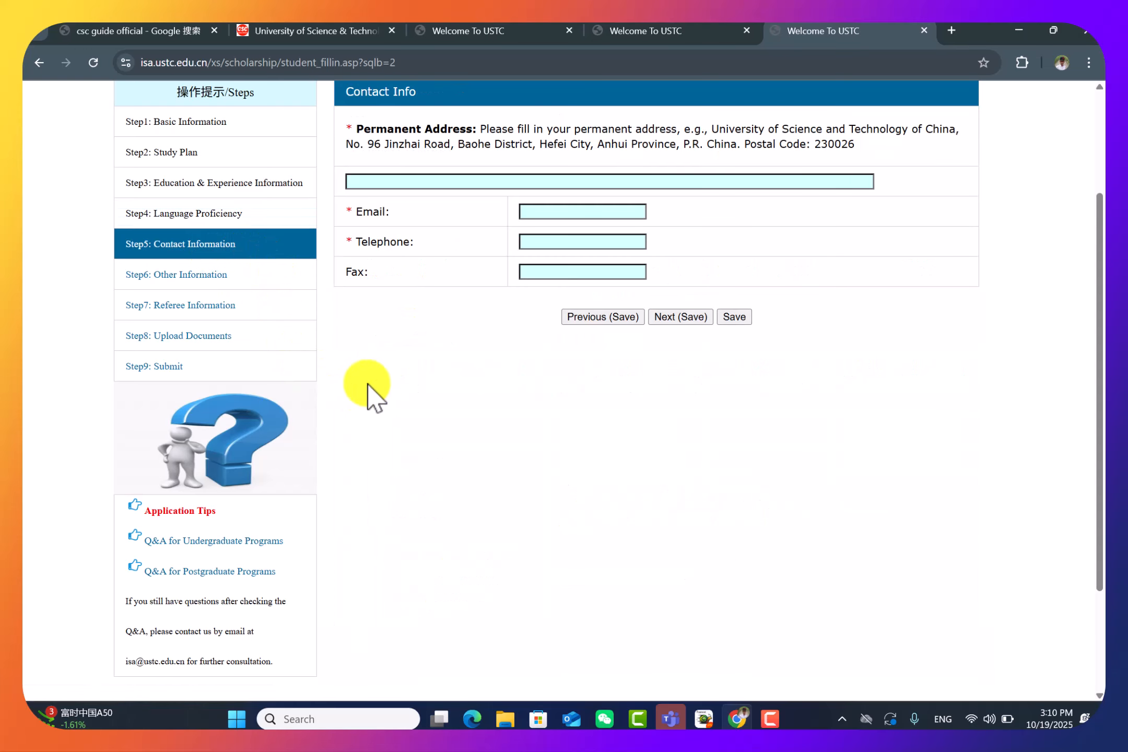
scroll(528, 340, "up", 2)
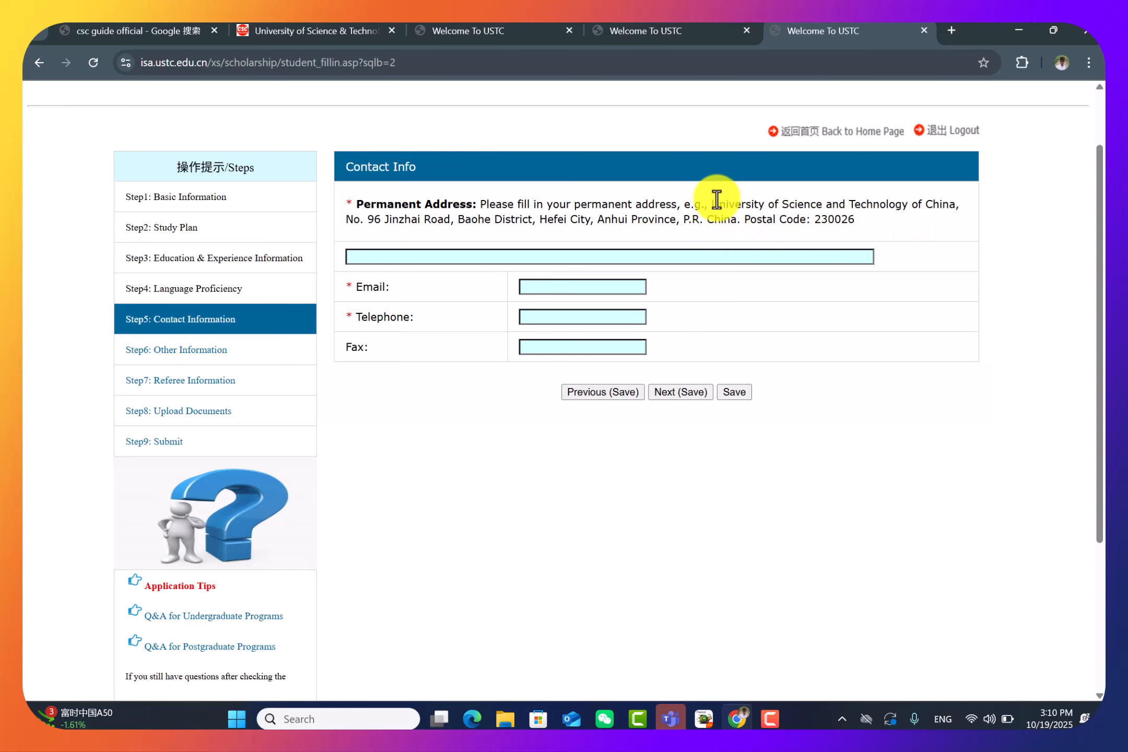
left_click_drag(724, 207, 841, 219)
left_click(778, 203)
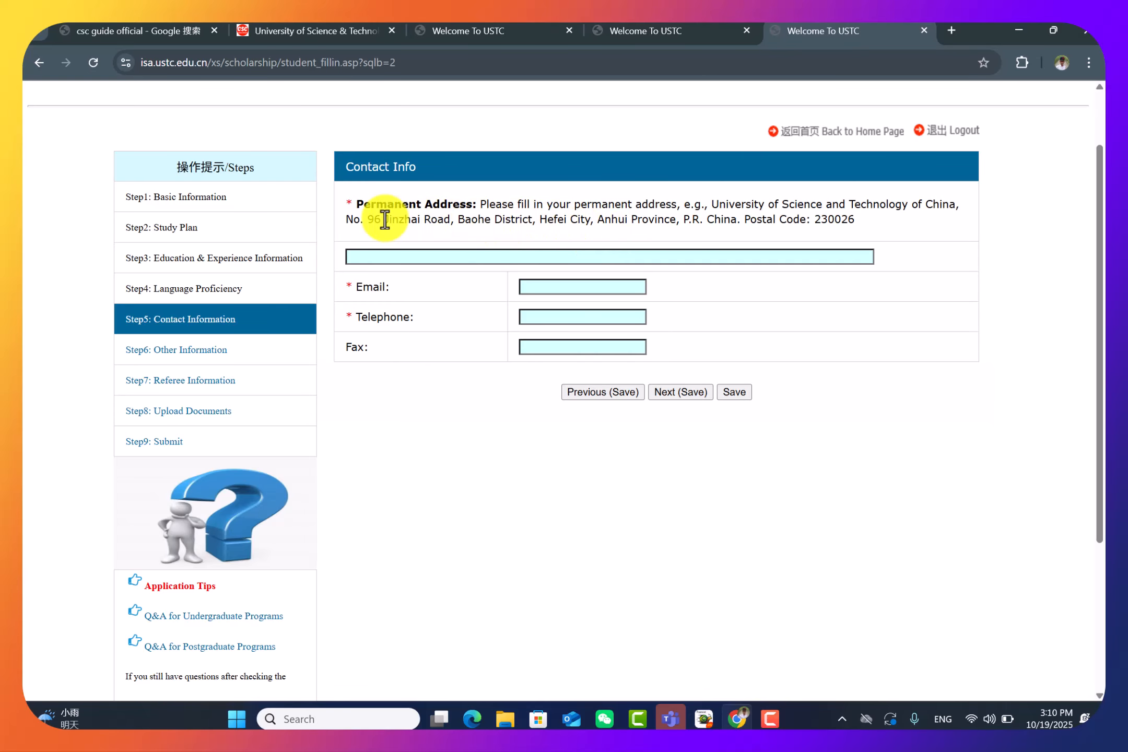
left_click_drag(385, 220, 506, 222)
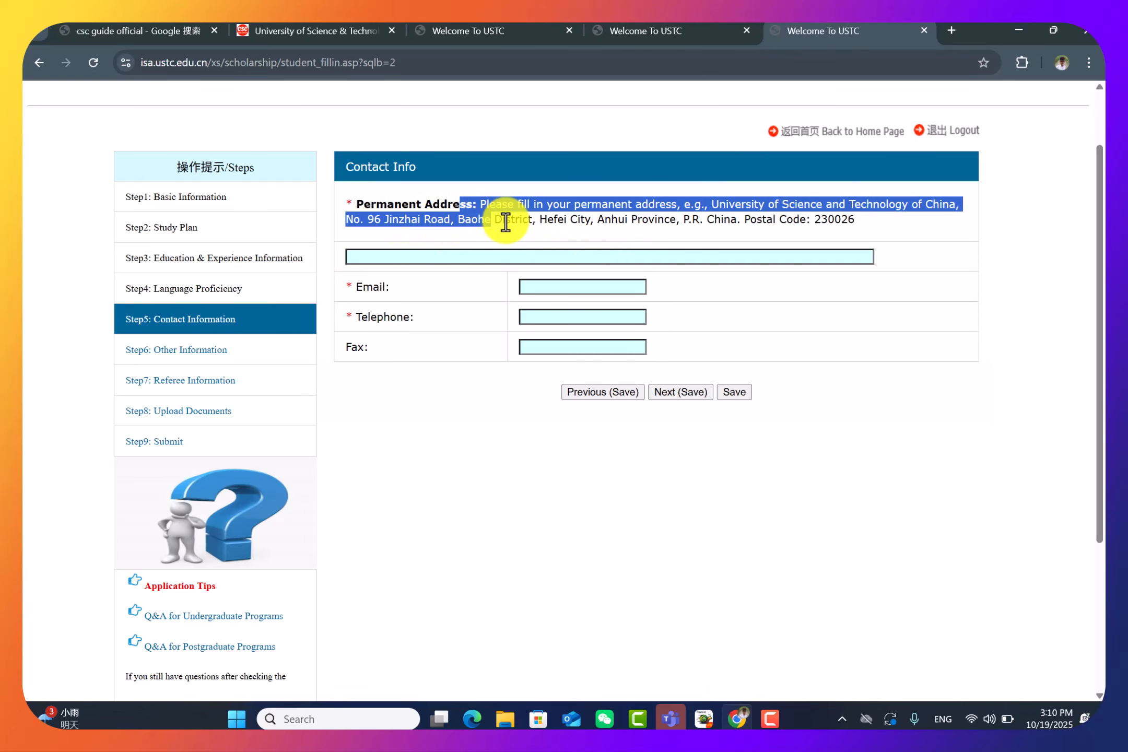
left_click(532, 225)
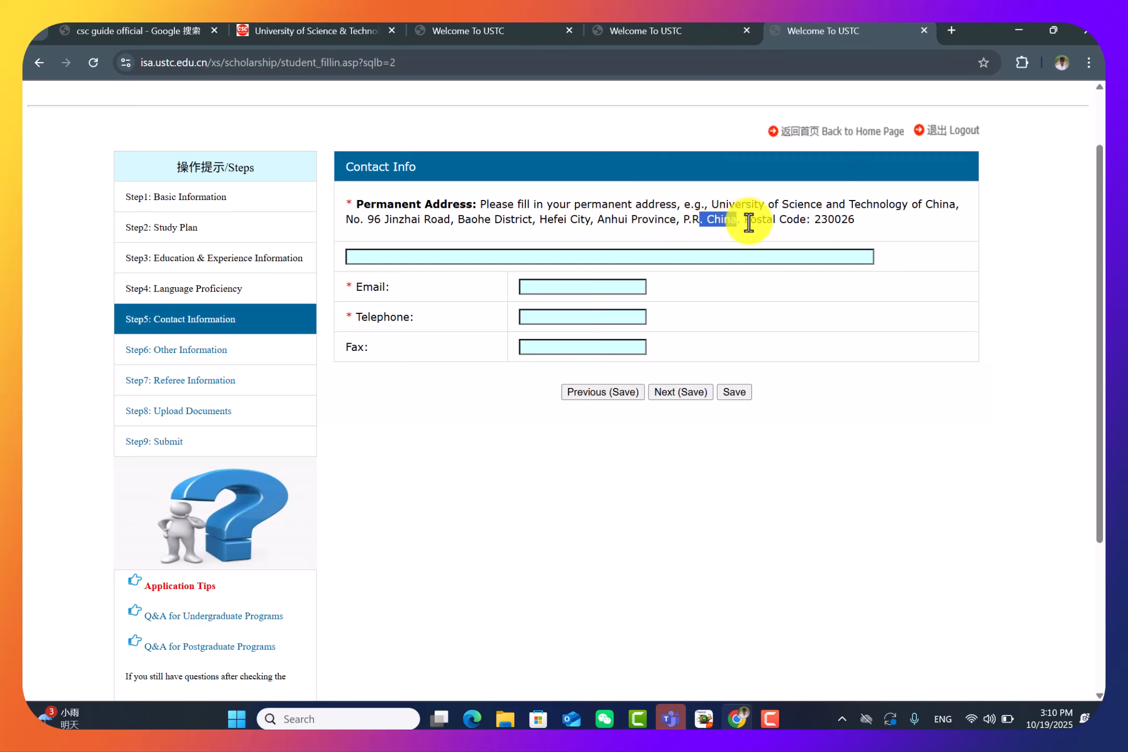
left_click_drag(767, 224, 832, 236)
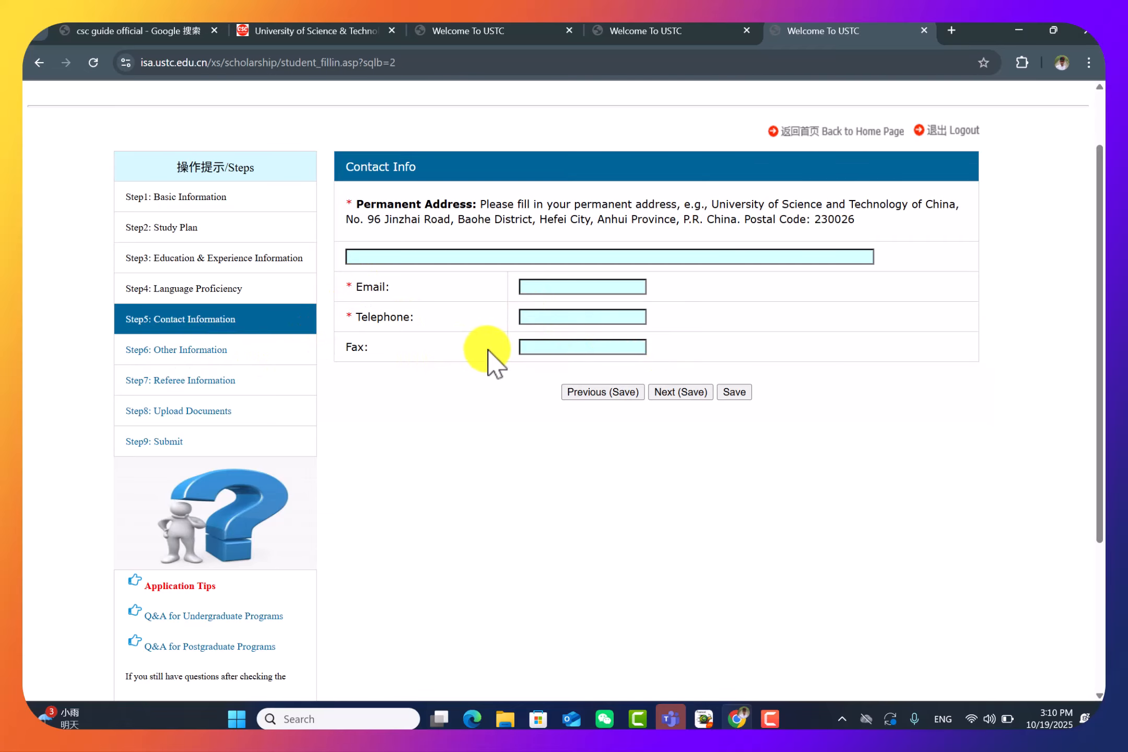
Open the Step 6 Other Information section and answer No to whether either parent holds Chinese citizenship
left_click(235, 358)
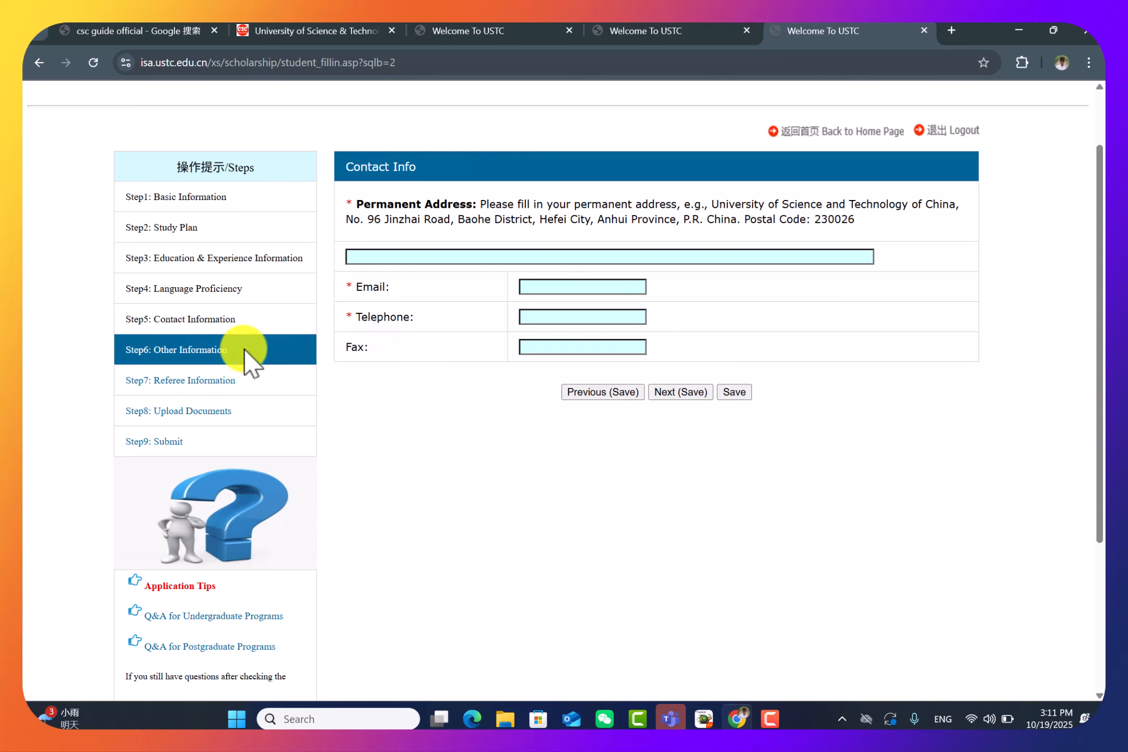
left_click(206, 355)
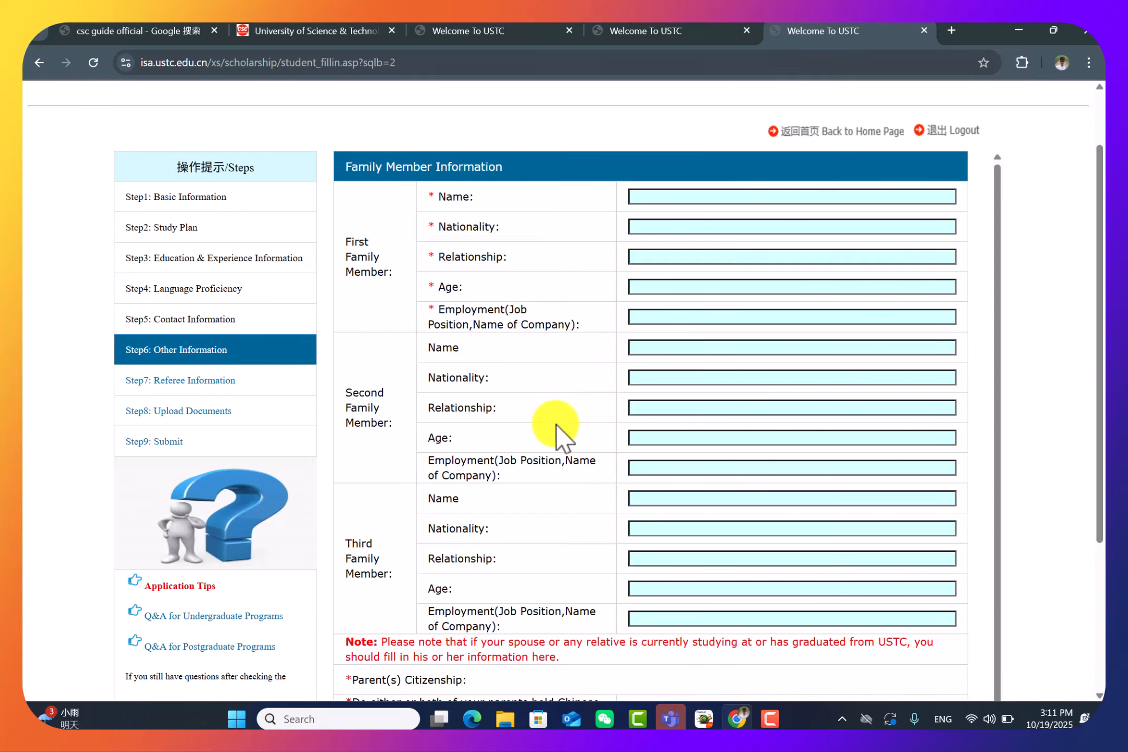
scroll(559, 428, "down", 1)
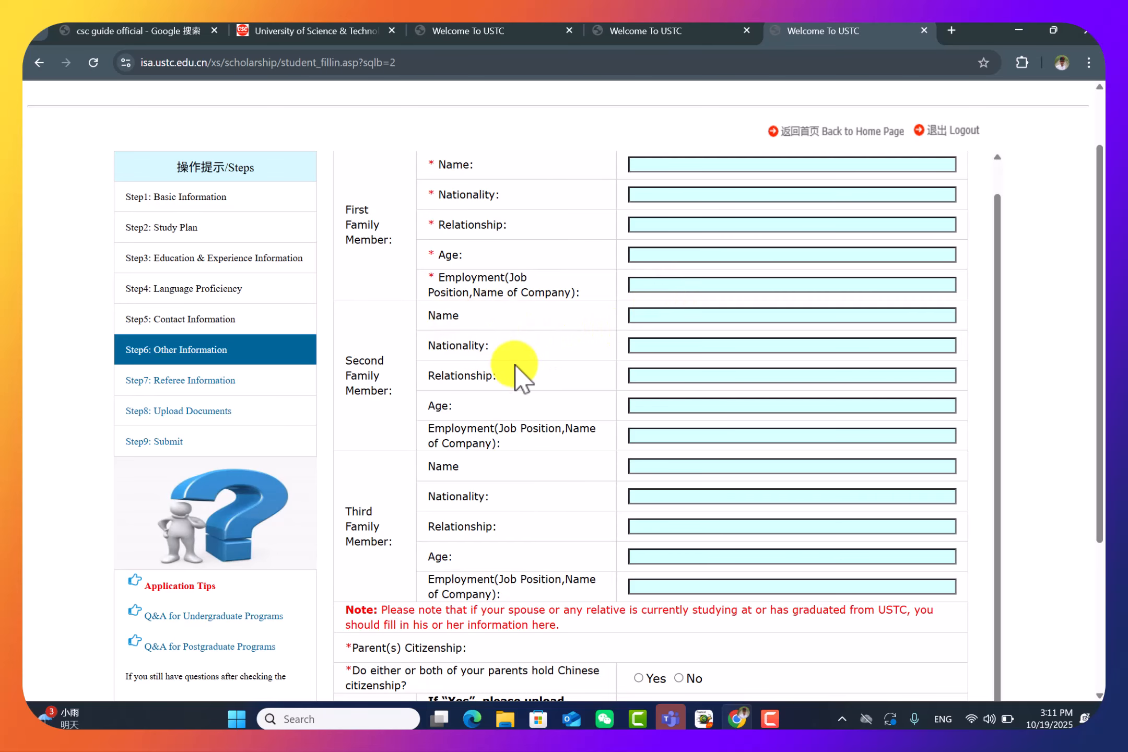
scroll(515, 392, "down", 4)
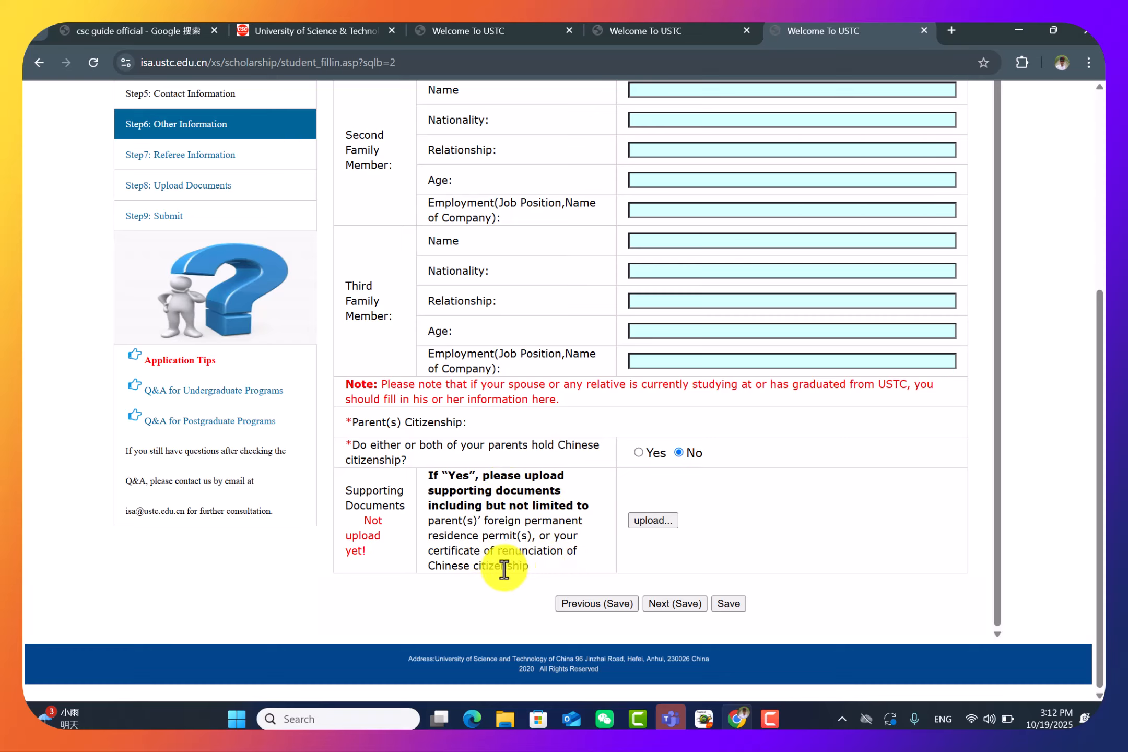
Review which supporting documents are required when a parent holds Chinese citizenship
left_click_drag(517, 563, 434, 477)
left_click(472, 523)
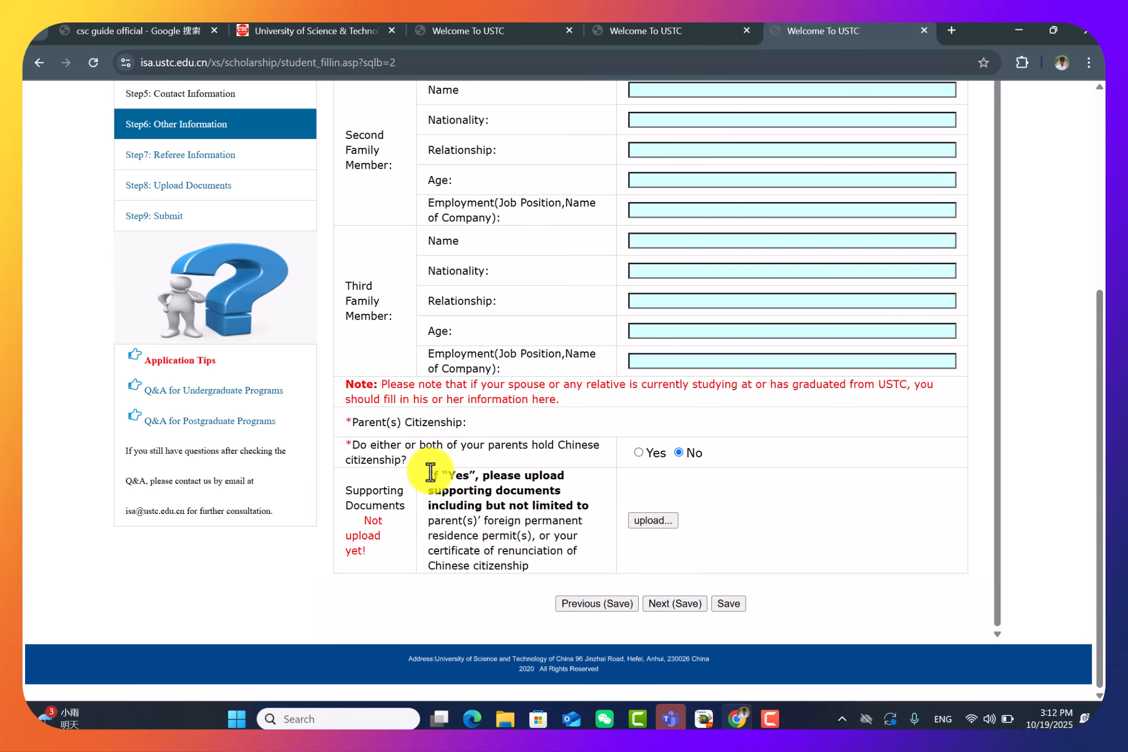
left_click_drag(528, 566, 433, 476)
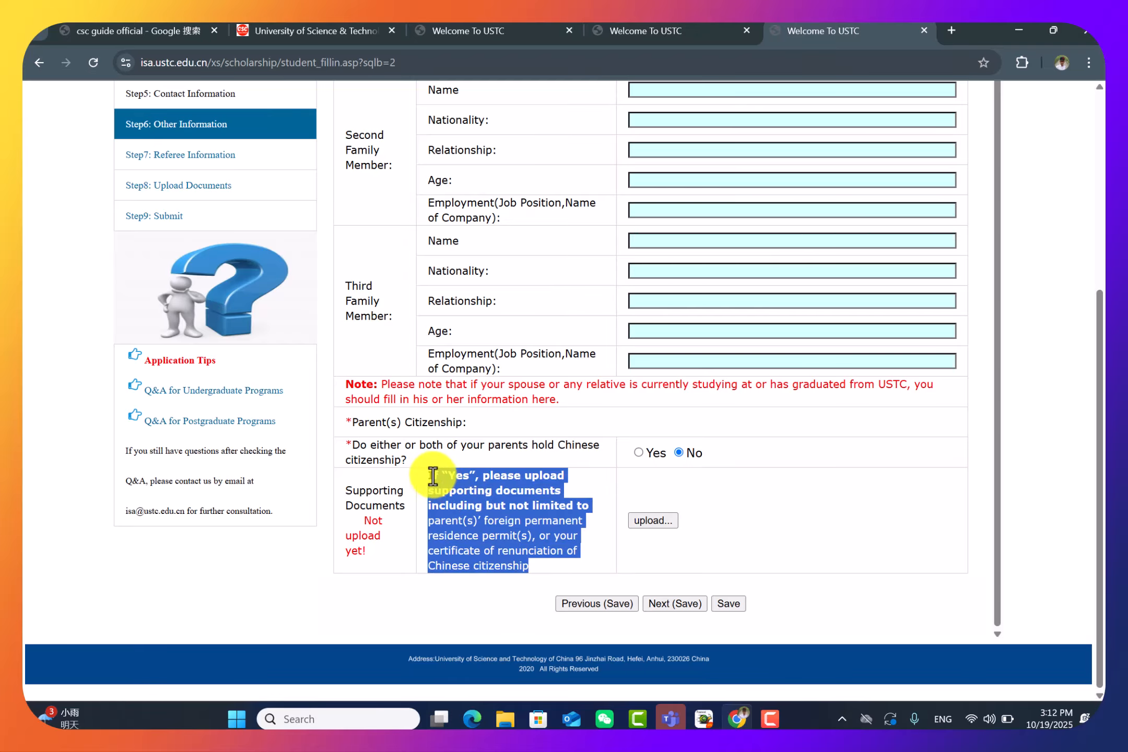
left_click(473, 524)
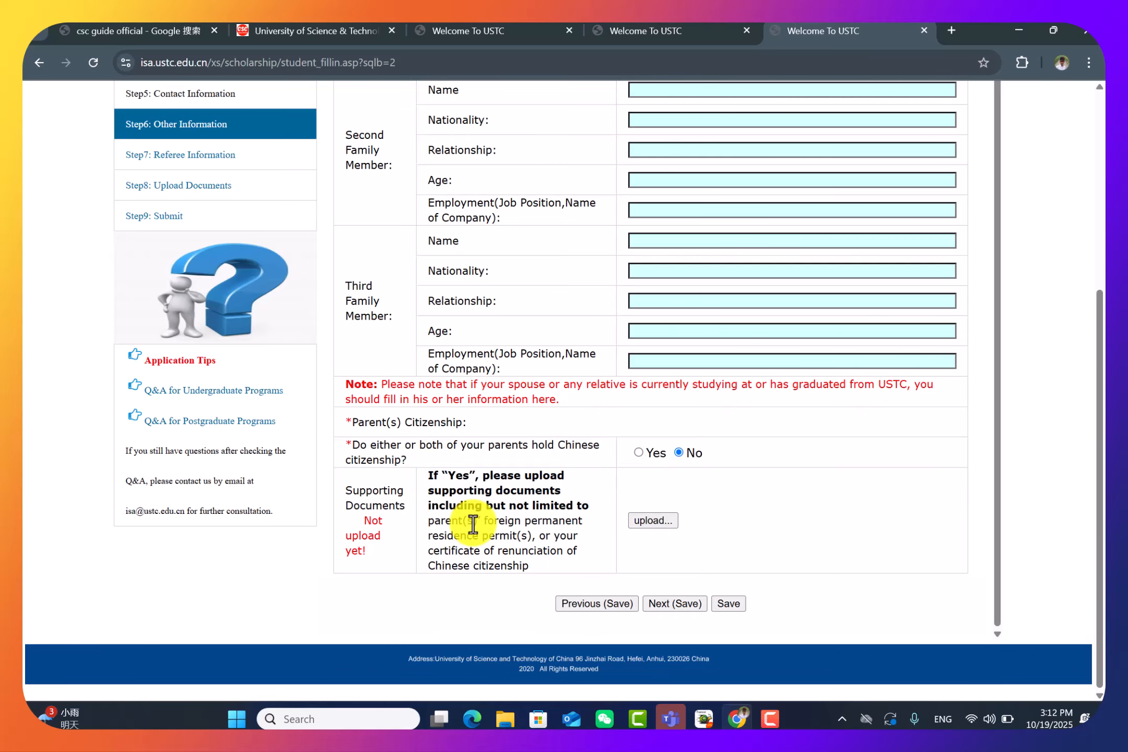
left_click_drag(529, 565, 433, 479)
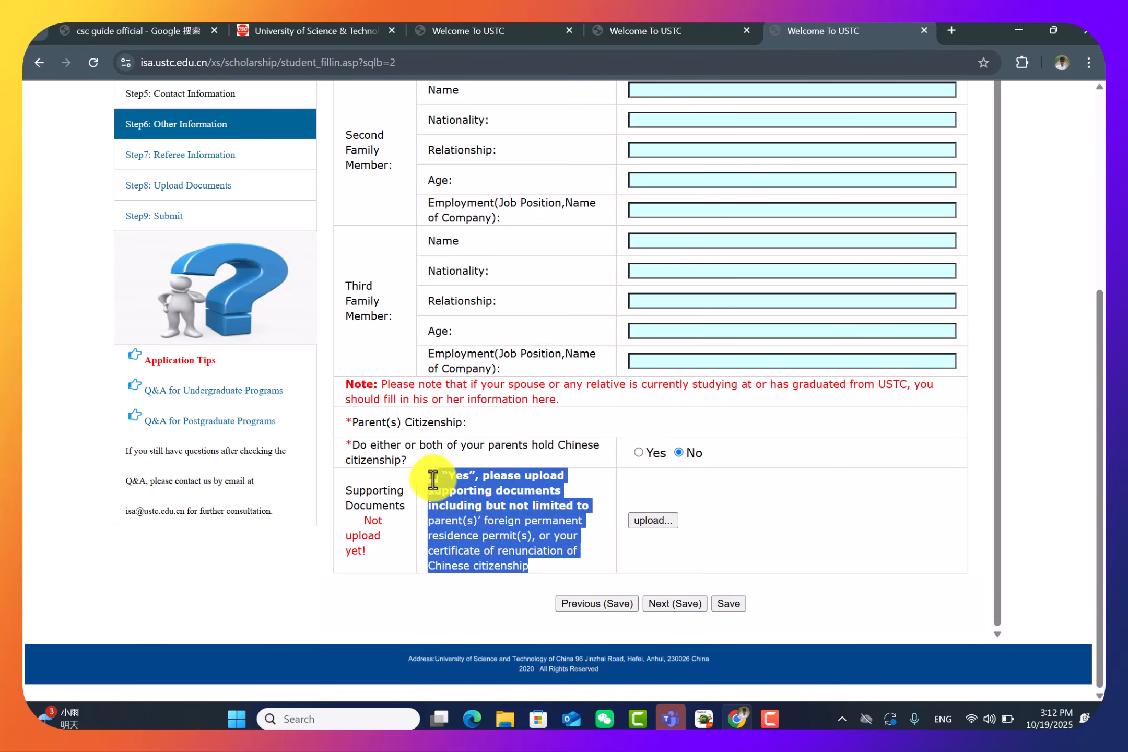
left_click(451, 503)
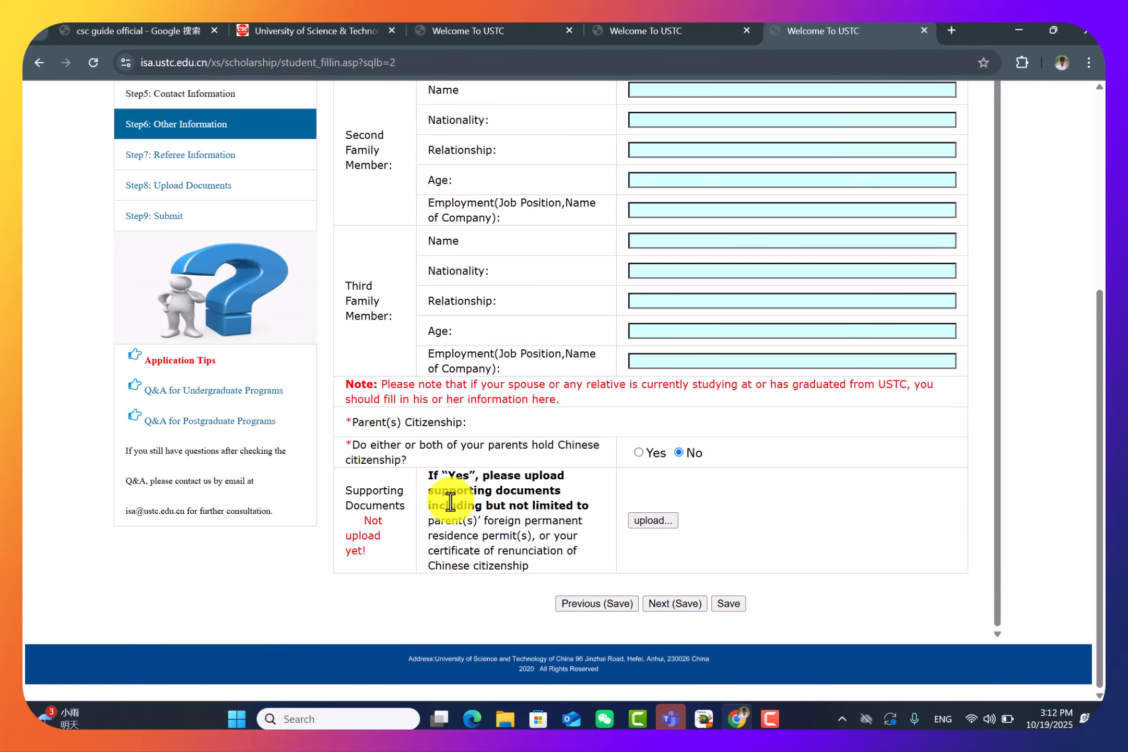
scroll(121, 642, "up", 3)
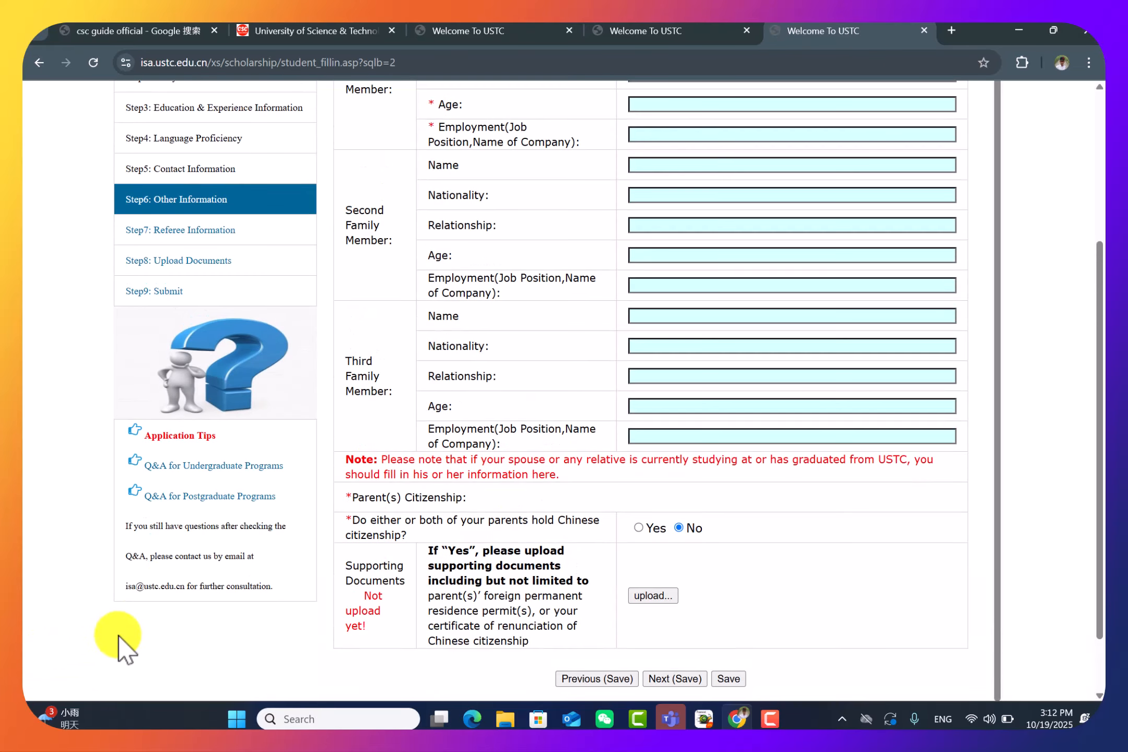
scroll(418, 520, "down", 3)
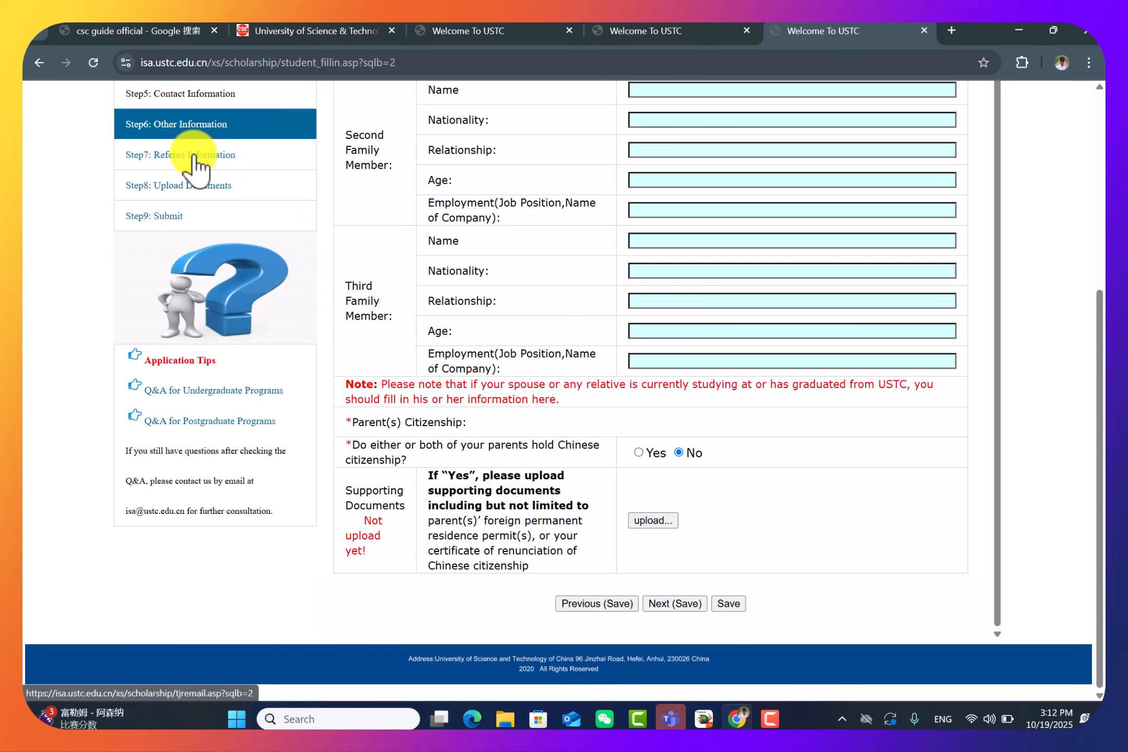
In the Step 7 Referee Information section, enter Recommender 1's name, organization ZZU and relationship Teacher
left_click(224, 159)
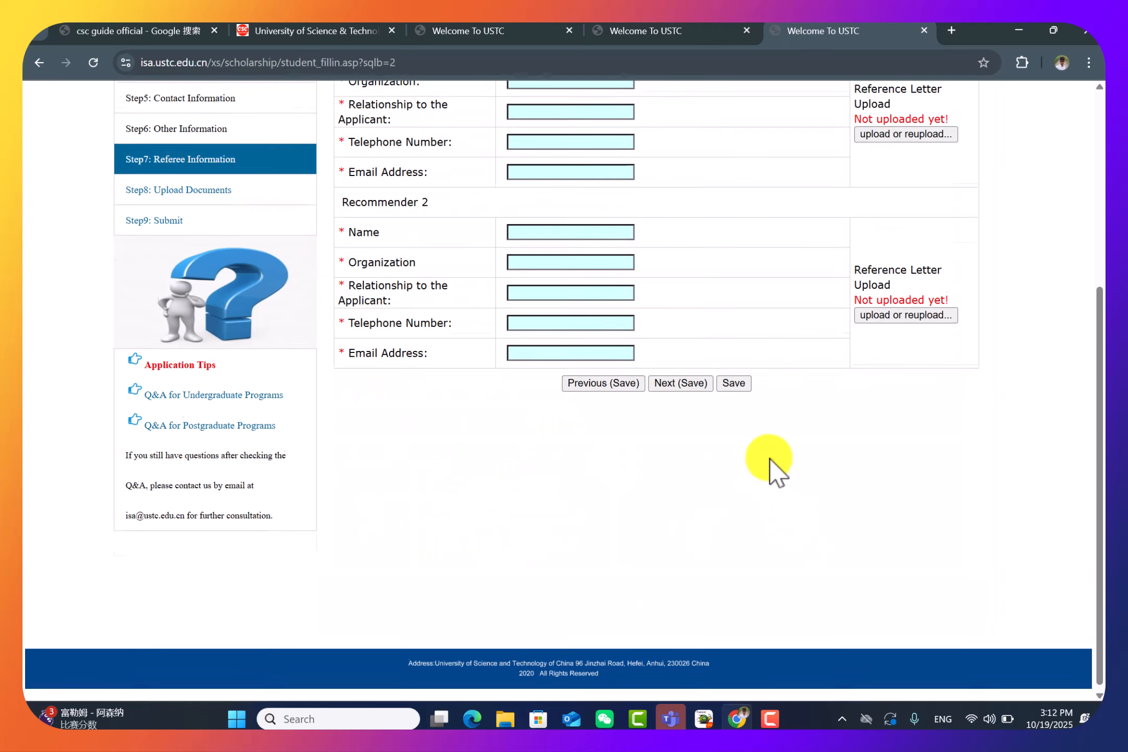
scroll(776, 470, "up", 3)
scroll(776, 457, "up", 2)
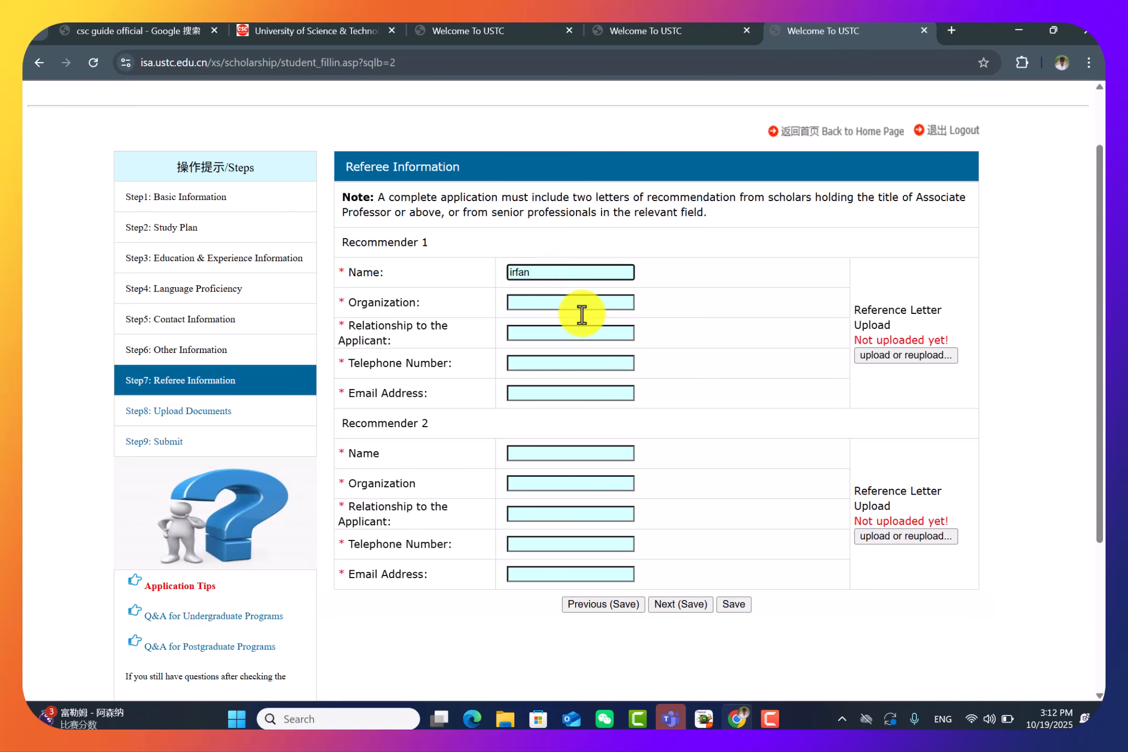
left_click(552, 307)
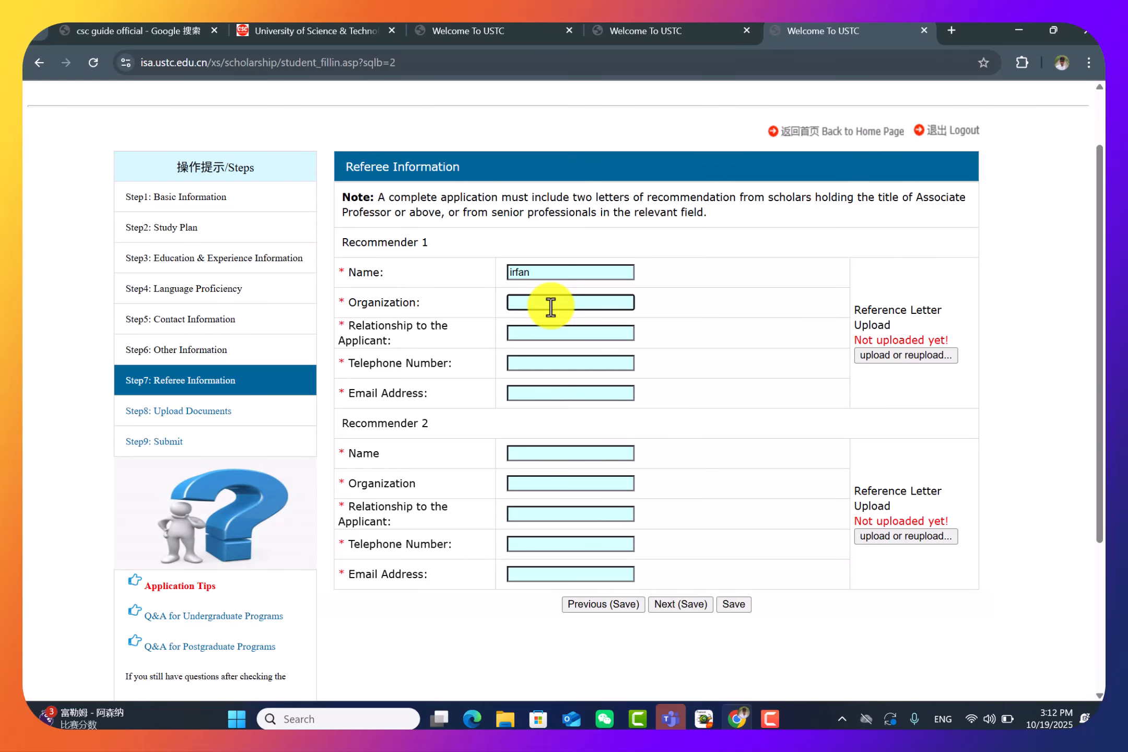
left_click(571, 334)
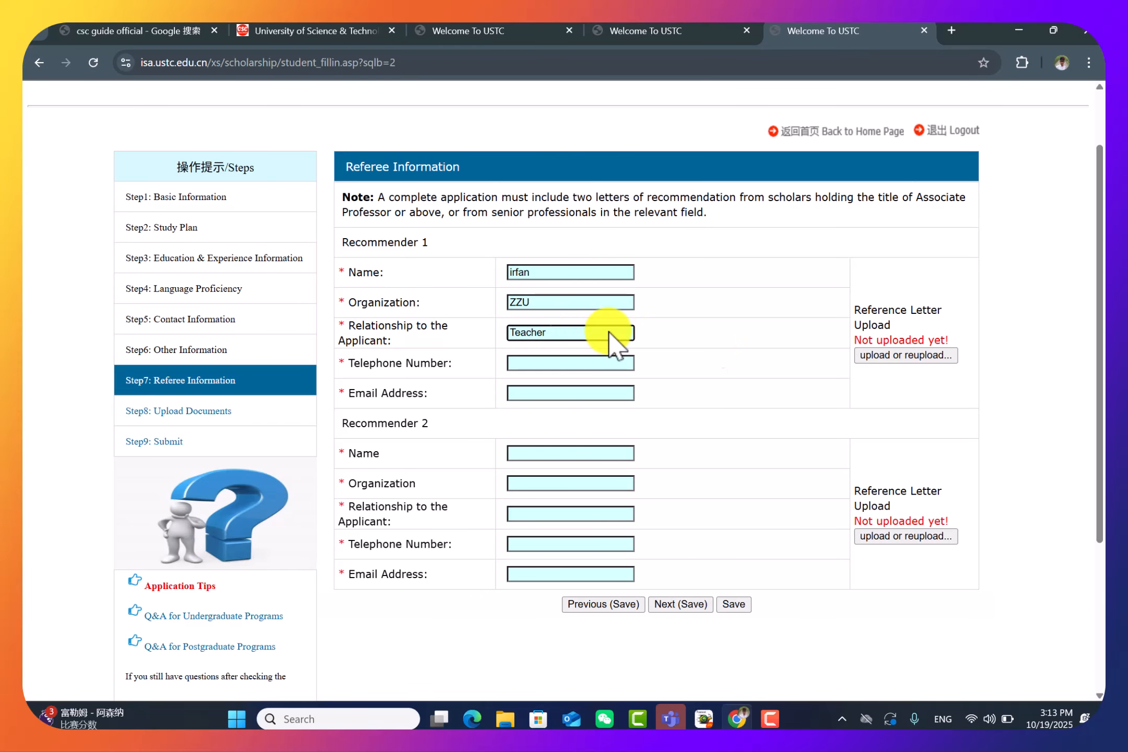
Enter Recommender 1's telephone number and email address, and check the reference letter upload window without uploading a file
left_click(536, 368)
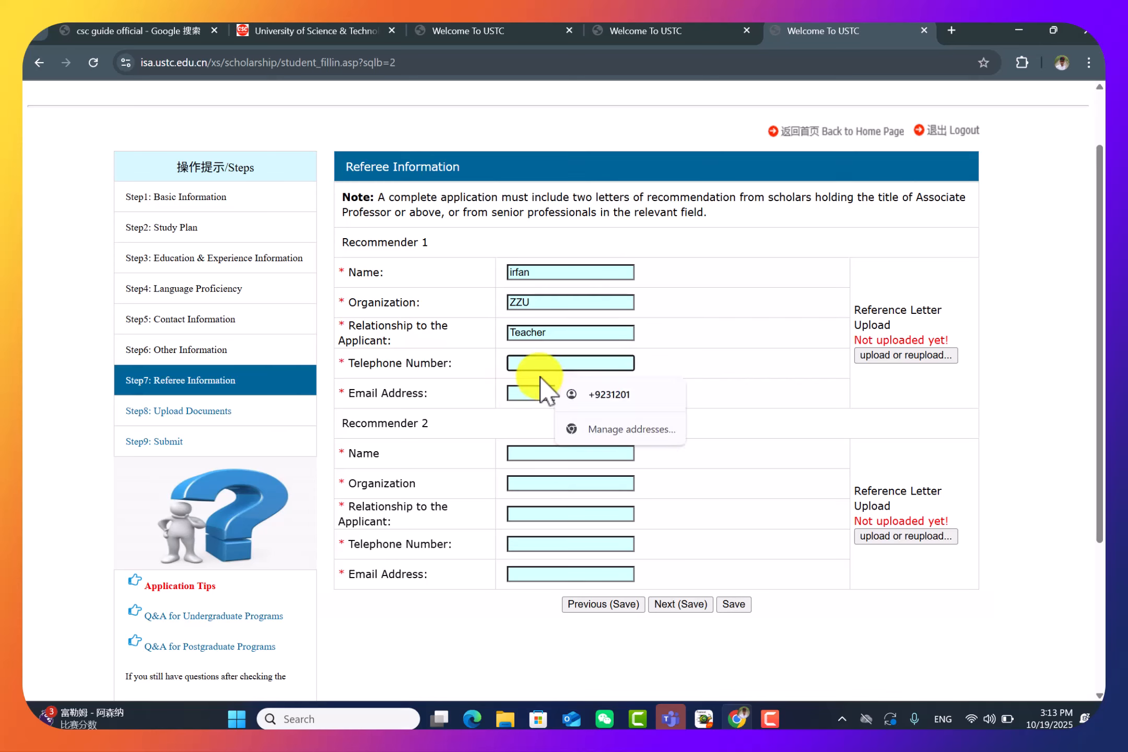
type("927272")
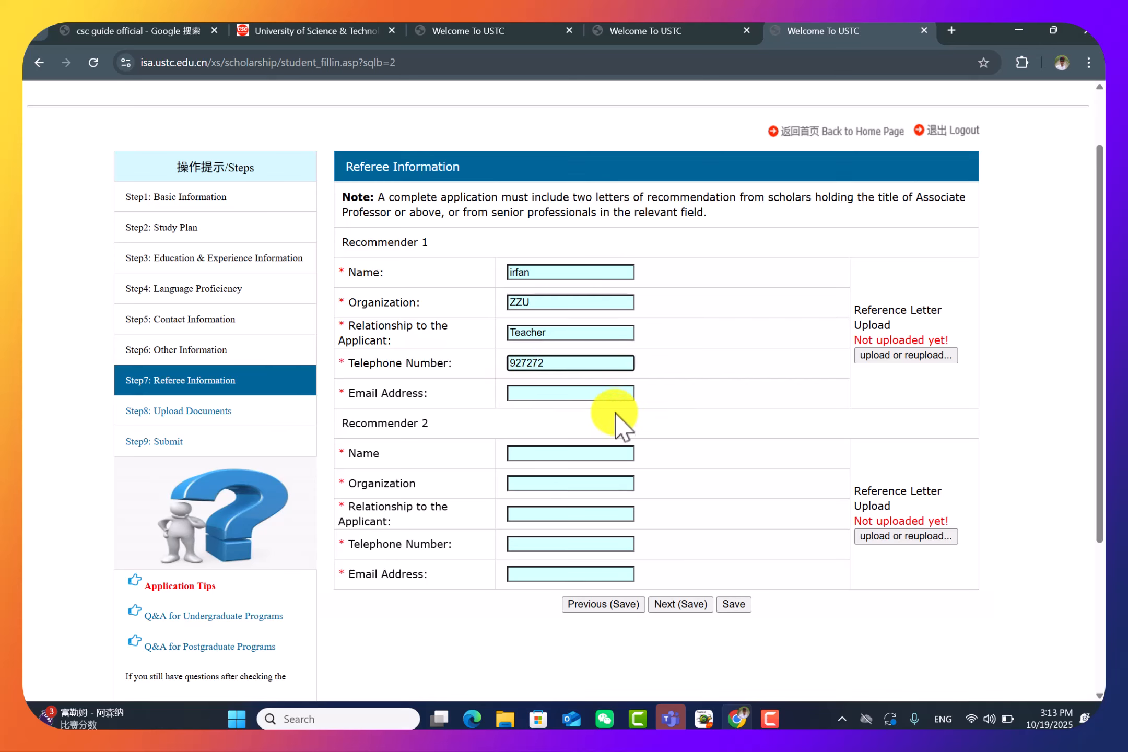
left_click(615, 394)
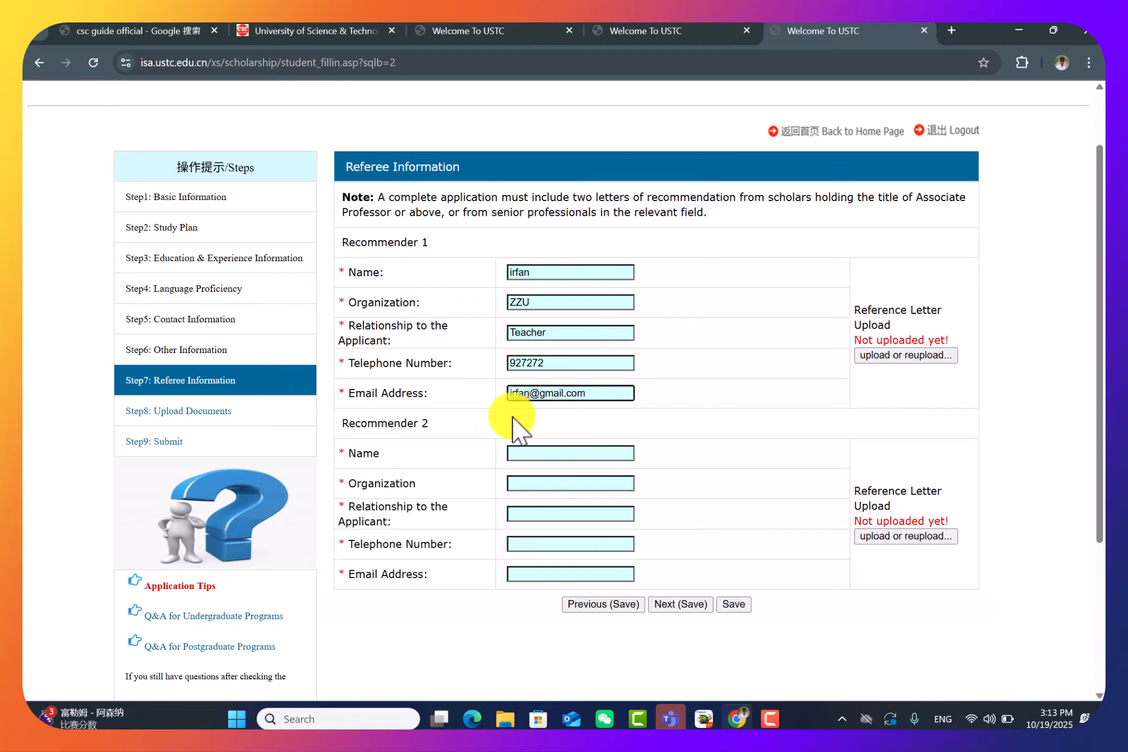
left_click(913, 357)
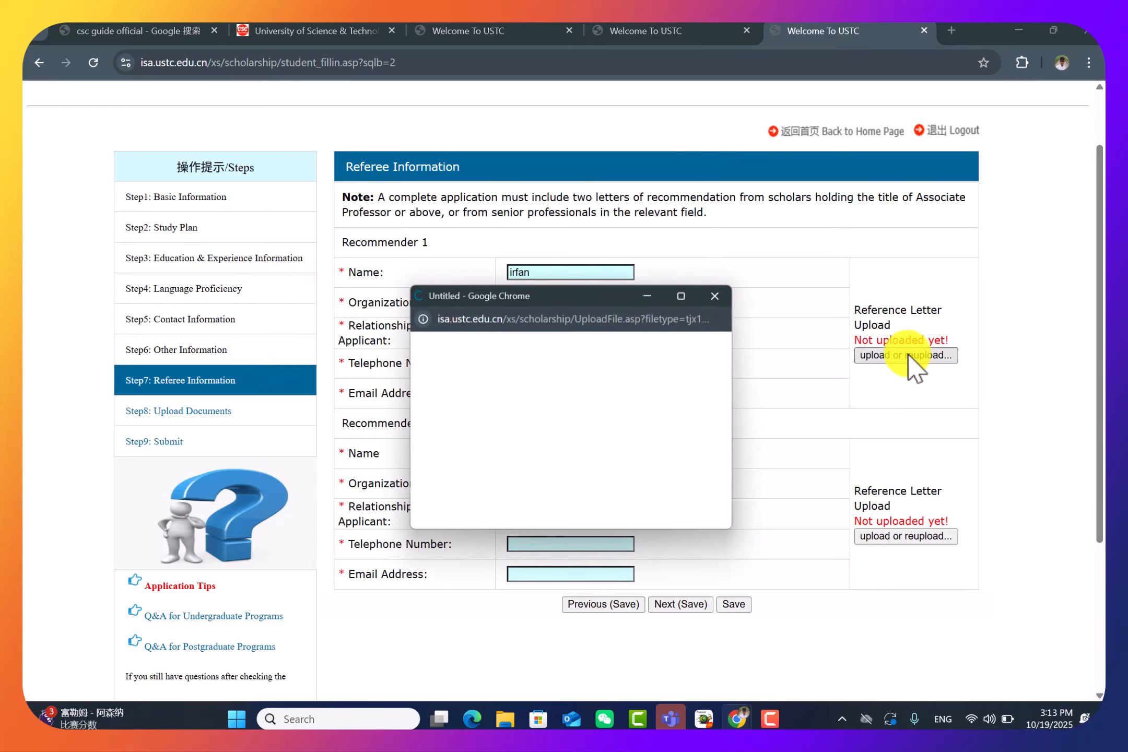
left_click(716, 292)
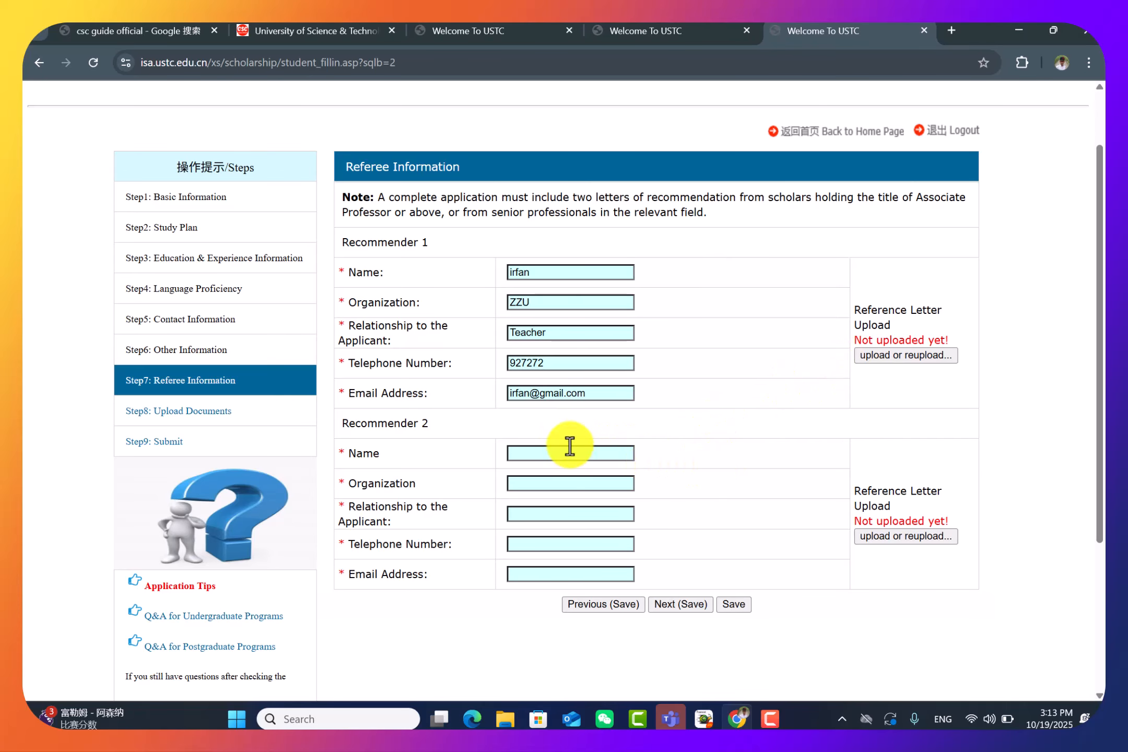
Enter Recommender 2's name, organization zzu, relationship teacher and telephone number, and reuse Recommender 1's email address
scroll(585, 449, "down", 1)
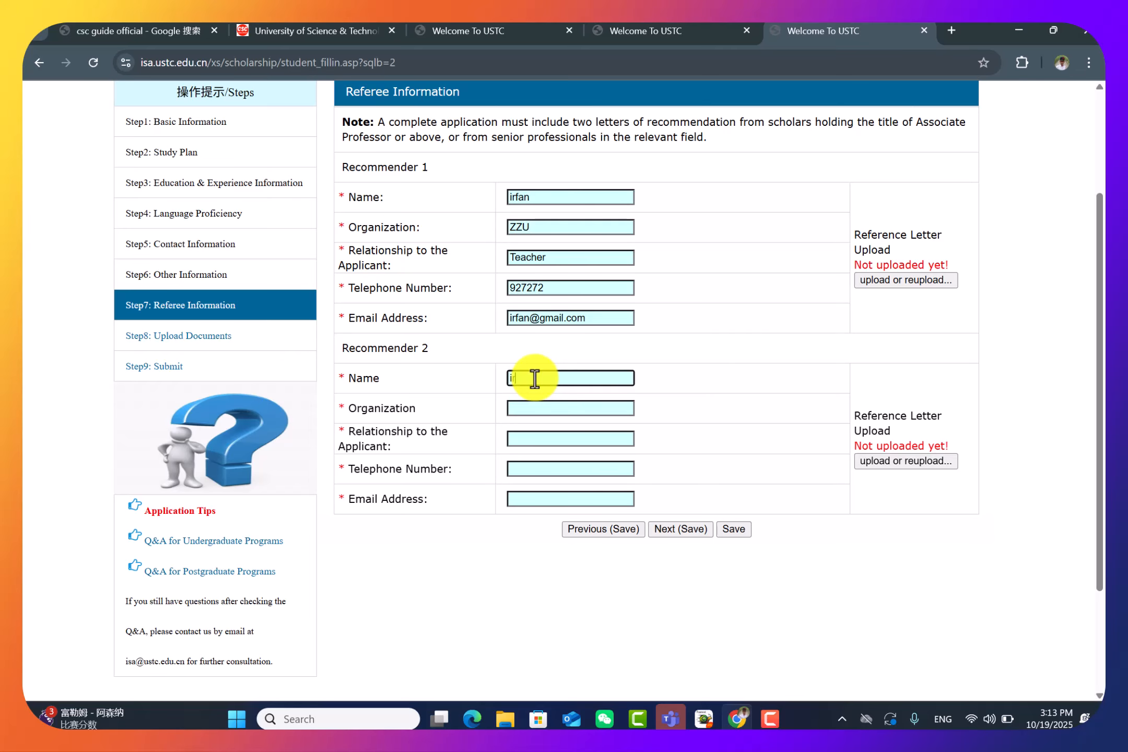
left_click(564, 408)
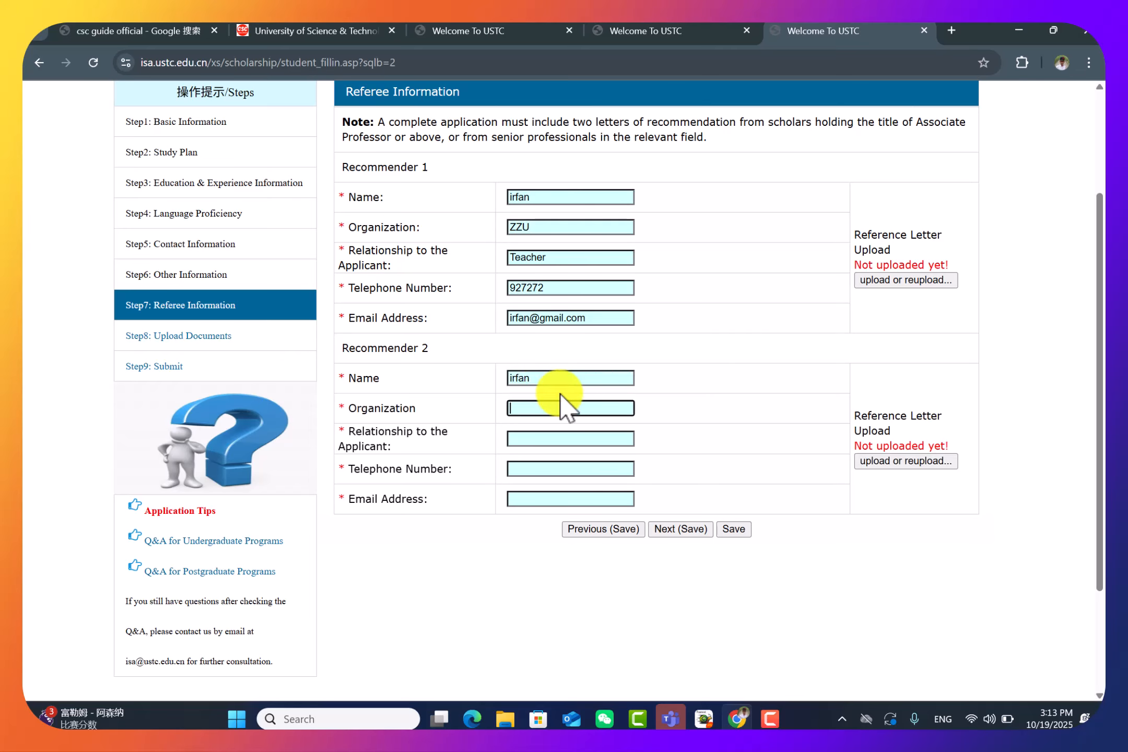
type("zzu")
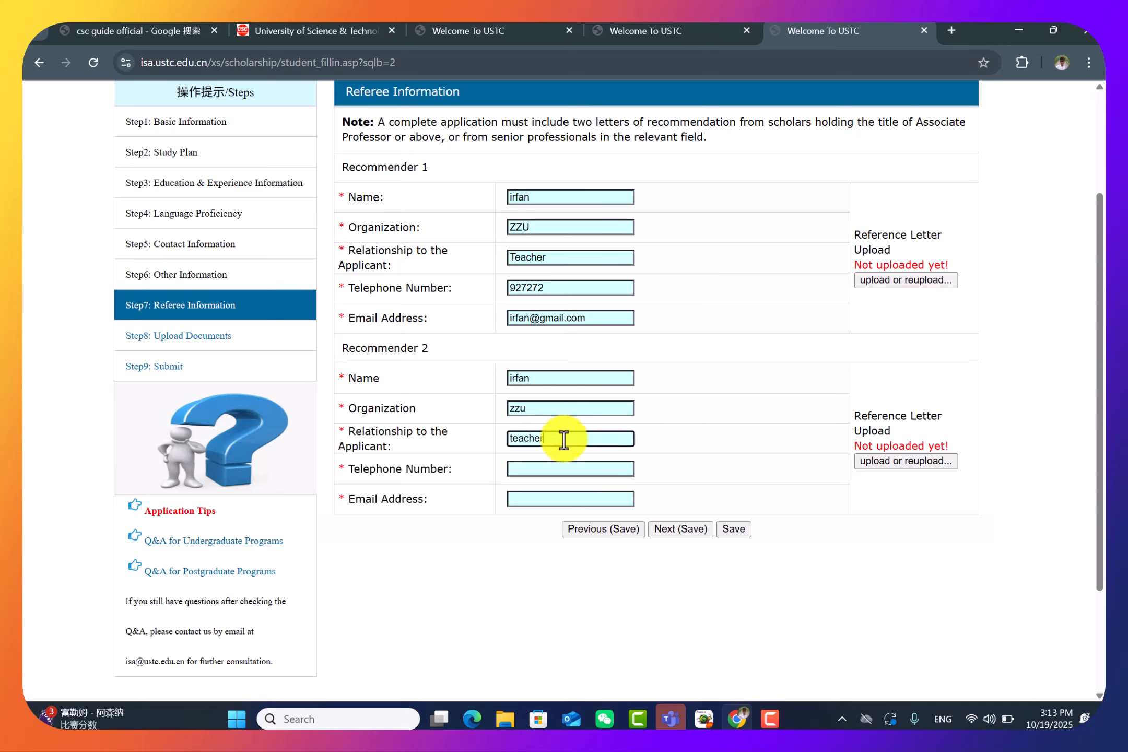
left_click(561, 470)
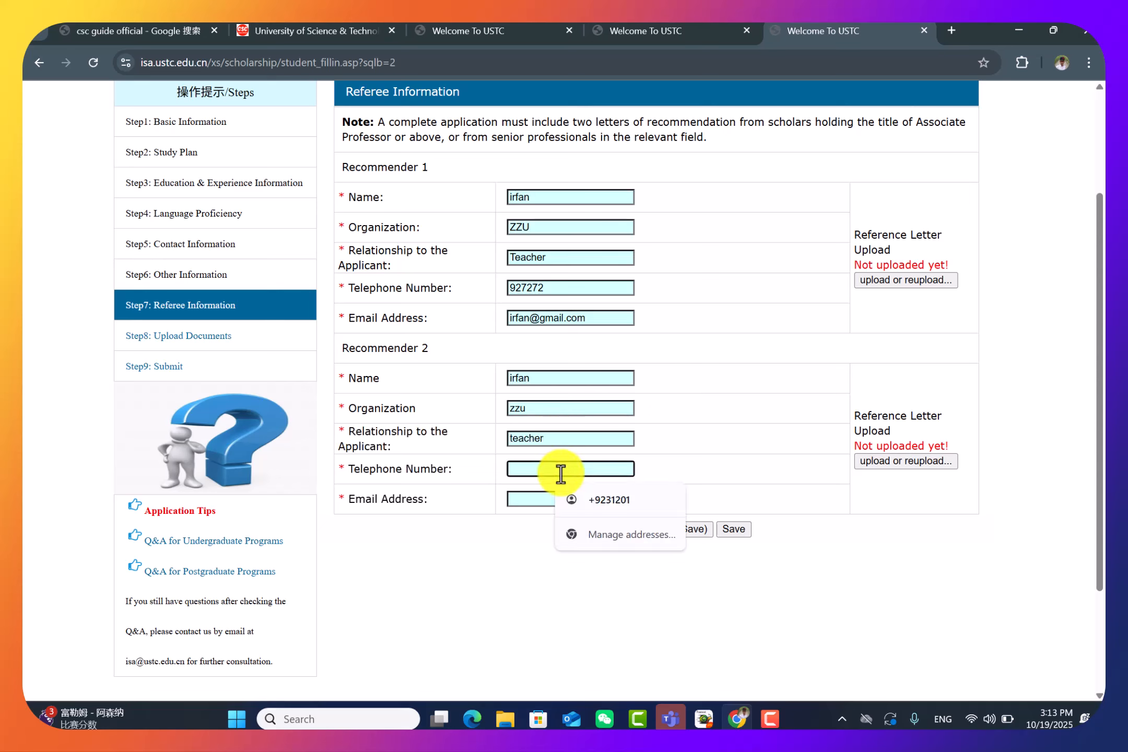
type("9222323")
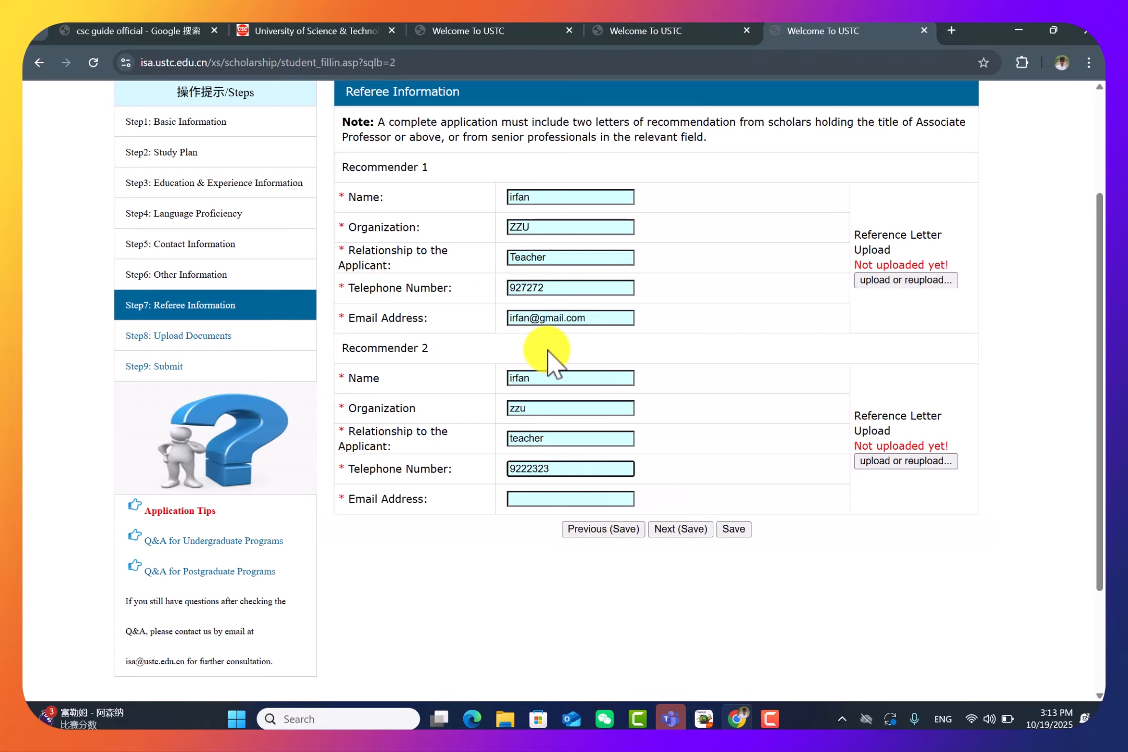
left_click(563, 318)
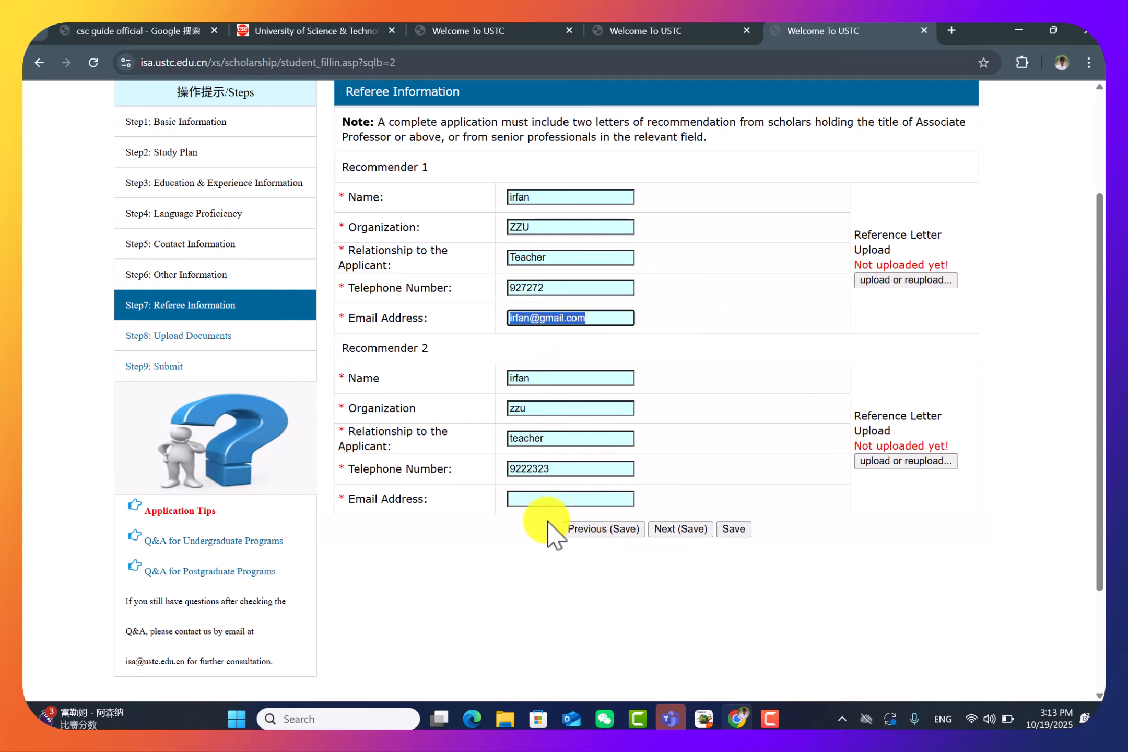
left_click(563, 499)
key("ctrl+v")
Try to save the Referee Information section and check Recommender 1's reference letter upload window without uploading a file
left_click(628, 529)
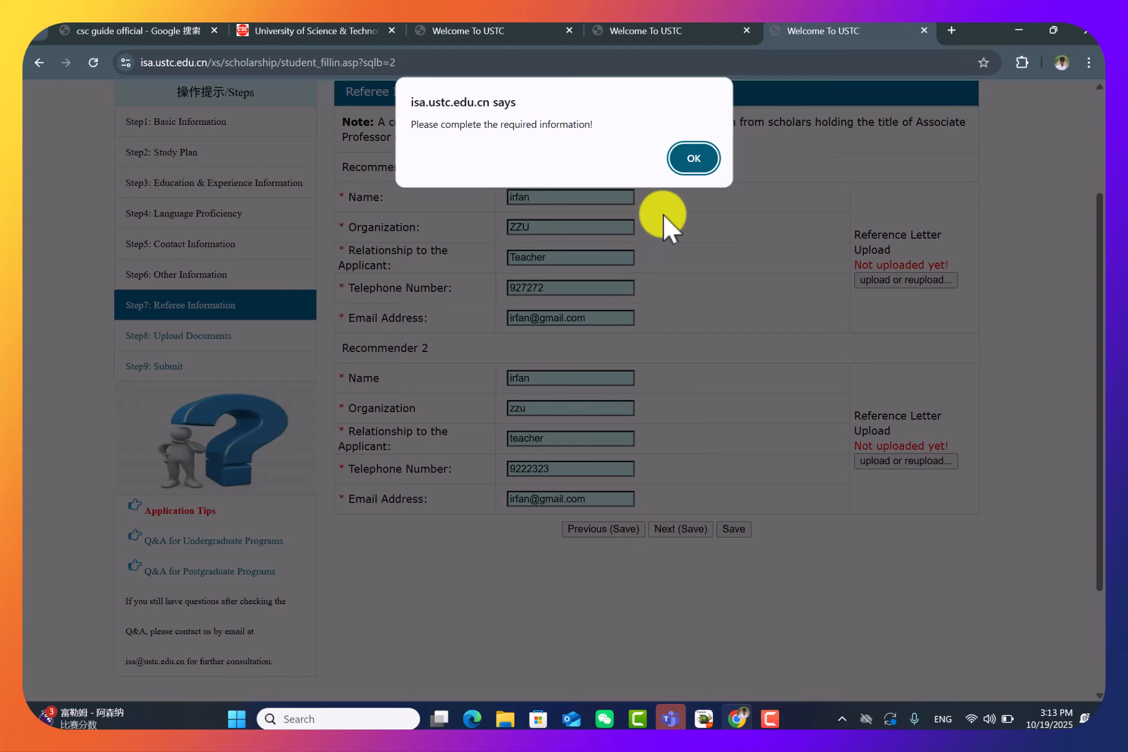
left_click(700, 159)
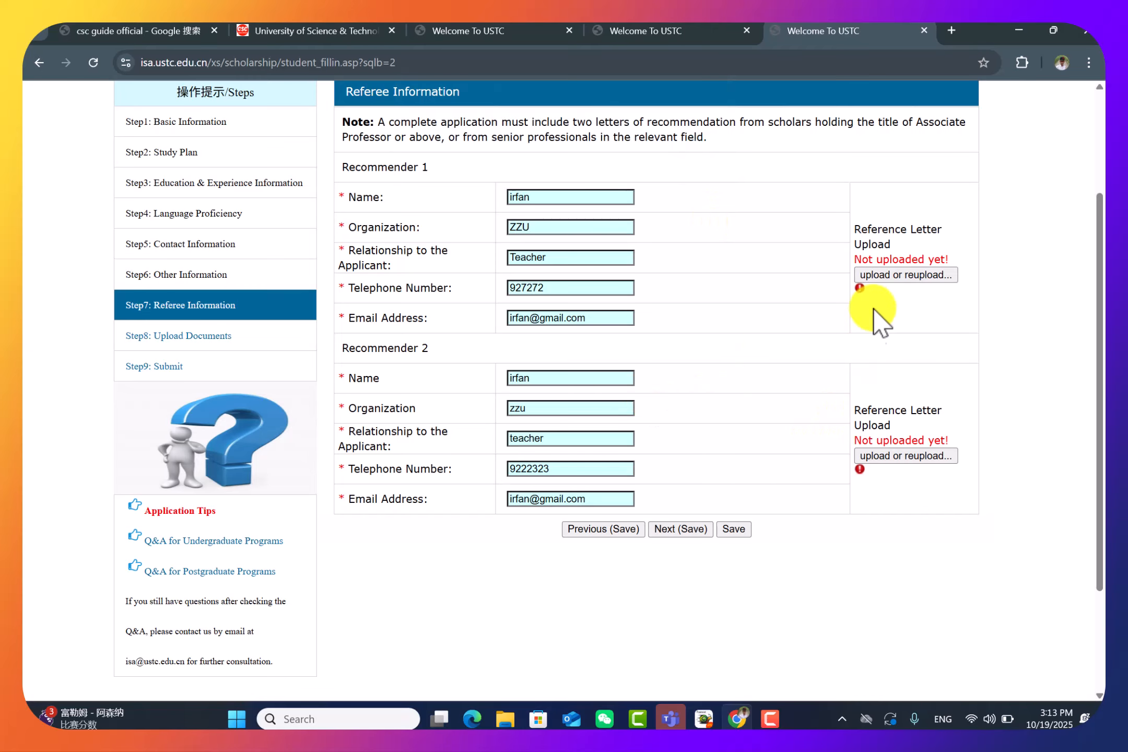
left_click(902, 277)
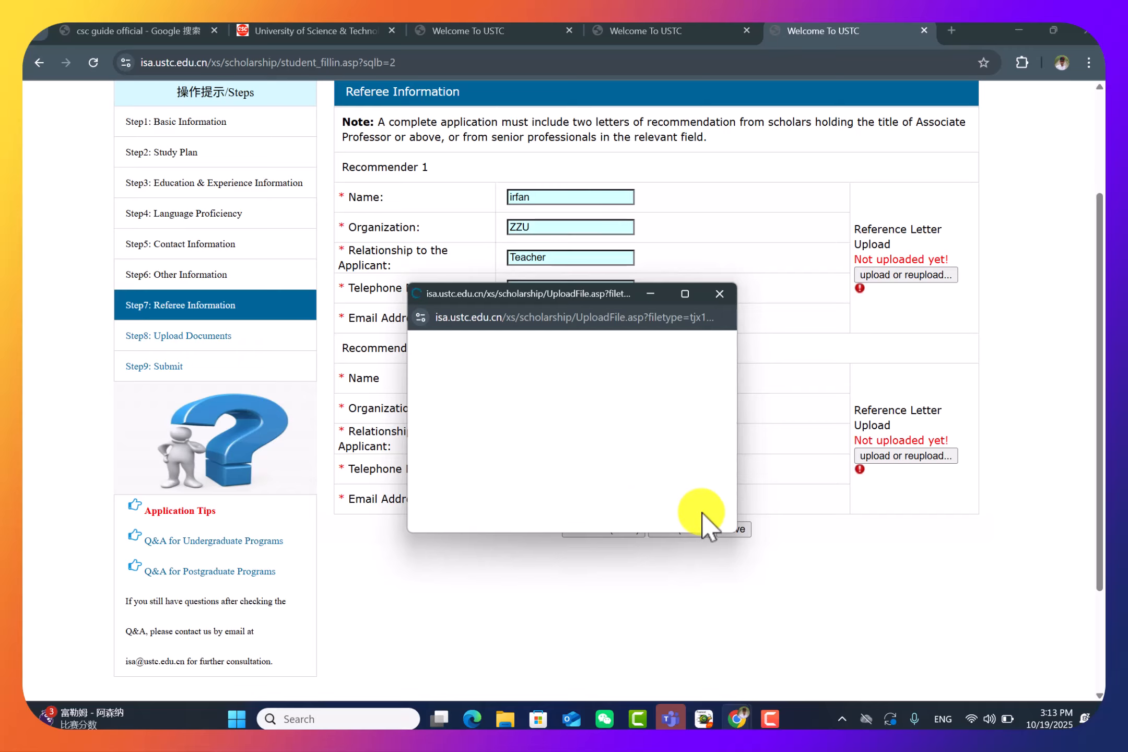
left_click_drag(574, 296, 550, 185)
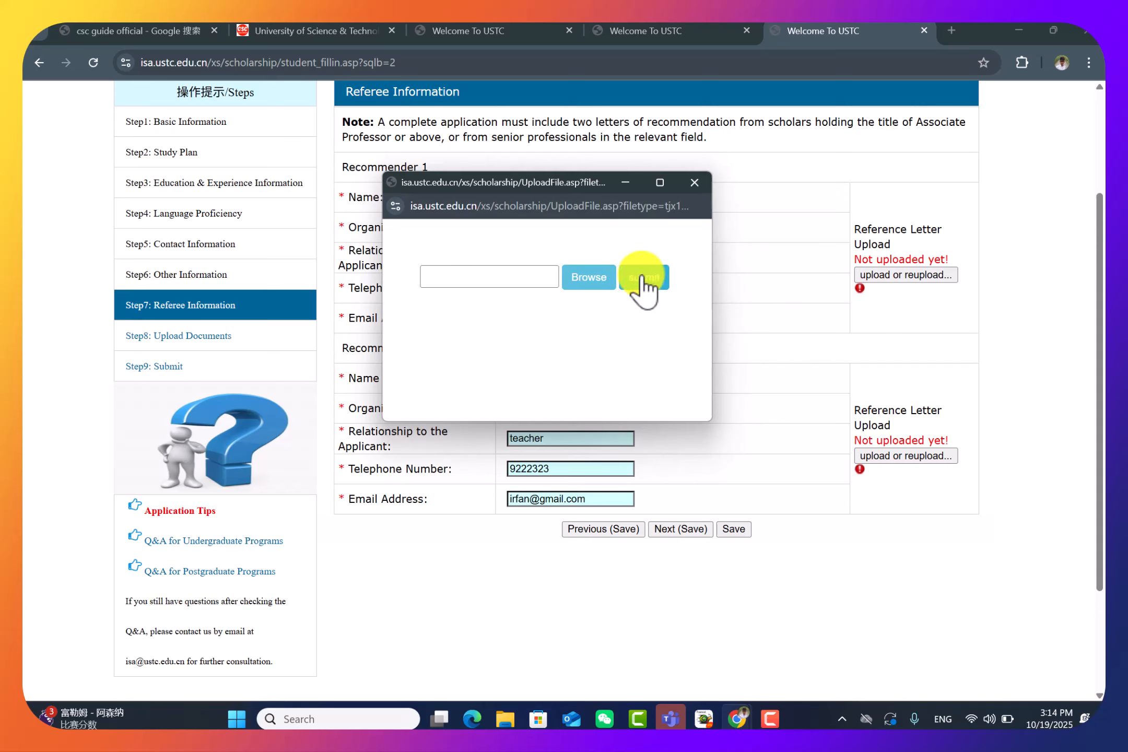
left_click(696, 181)
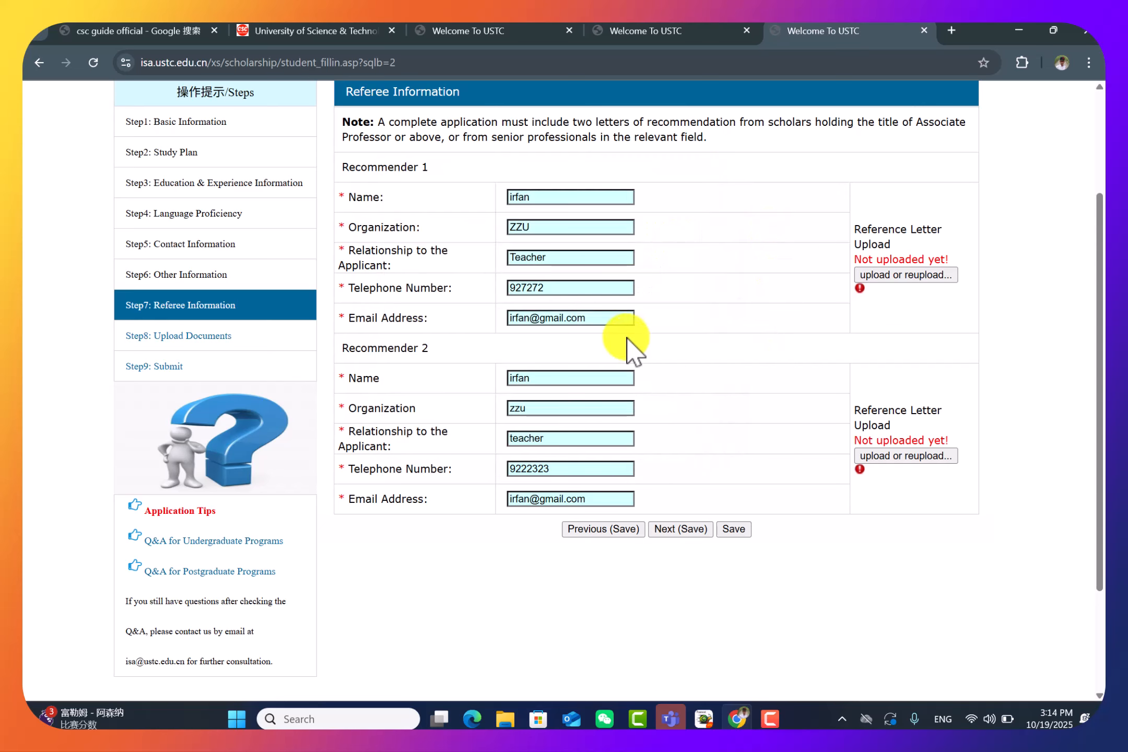
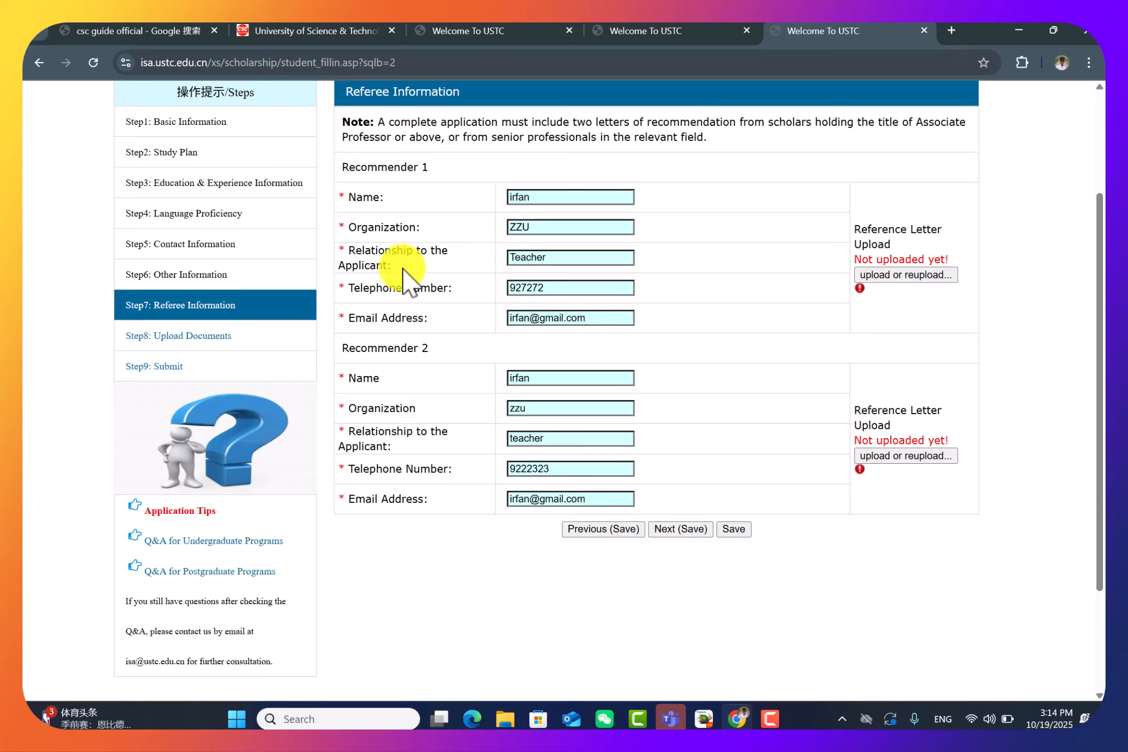
left_click_drag(396, 261, 351, 250)
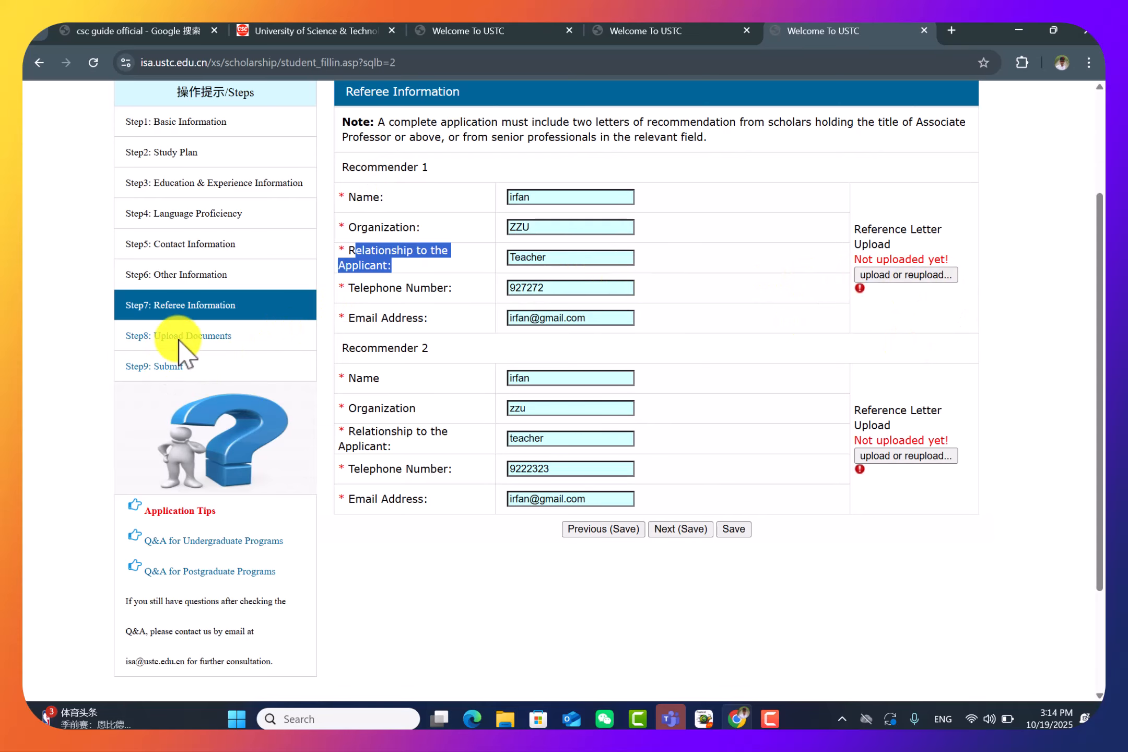
Open the Step 8 Upload Documents section and examine the requirements for the personal statement and the study or research proposal
left_click(234, 335)
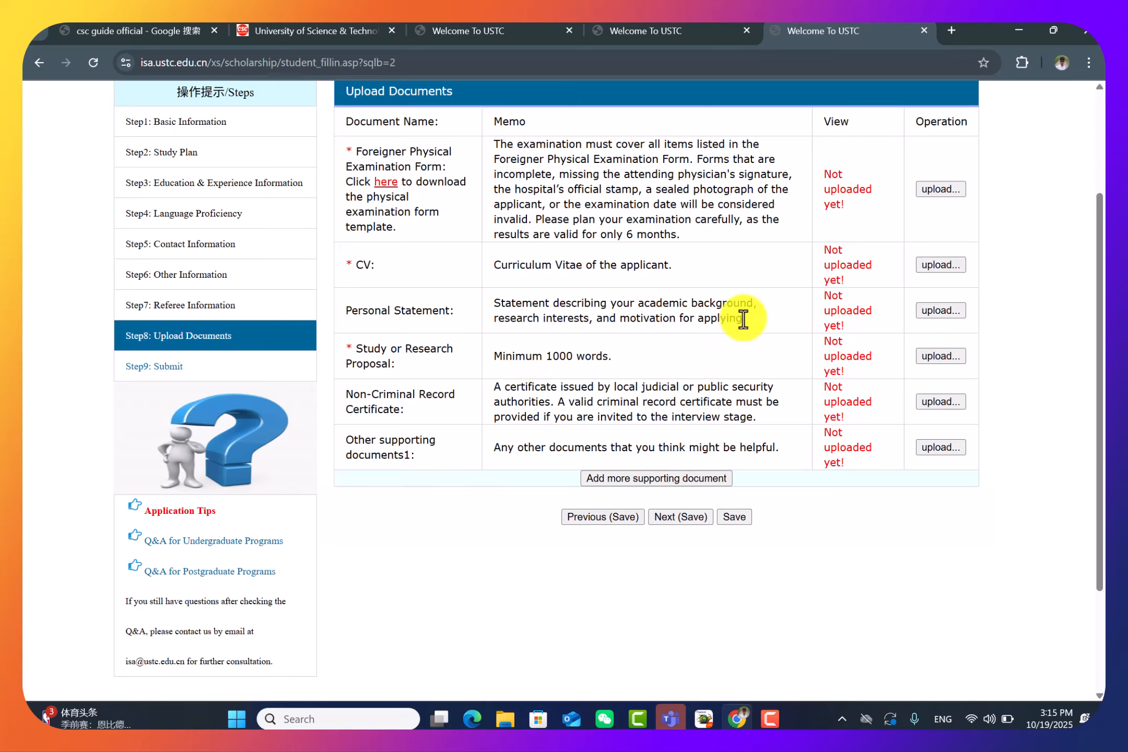
left_click_drag(747, 319, 493, 314)
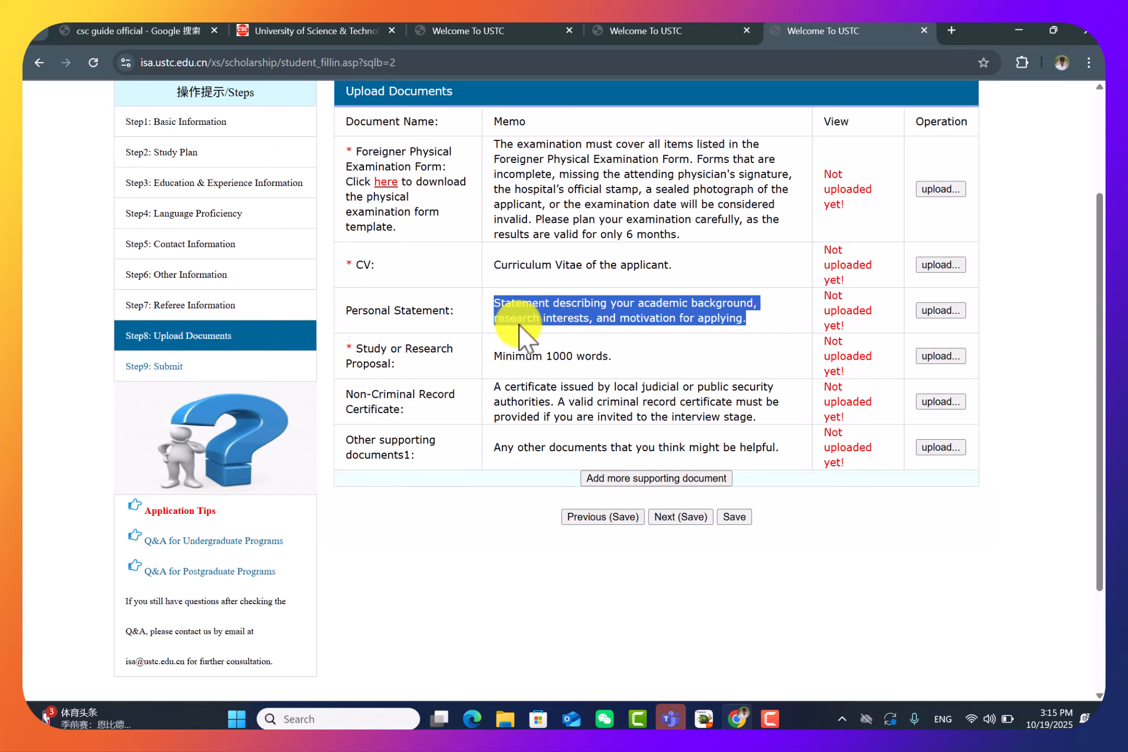
left_click(518, 323)
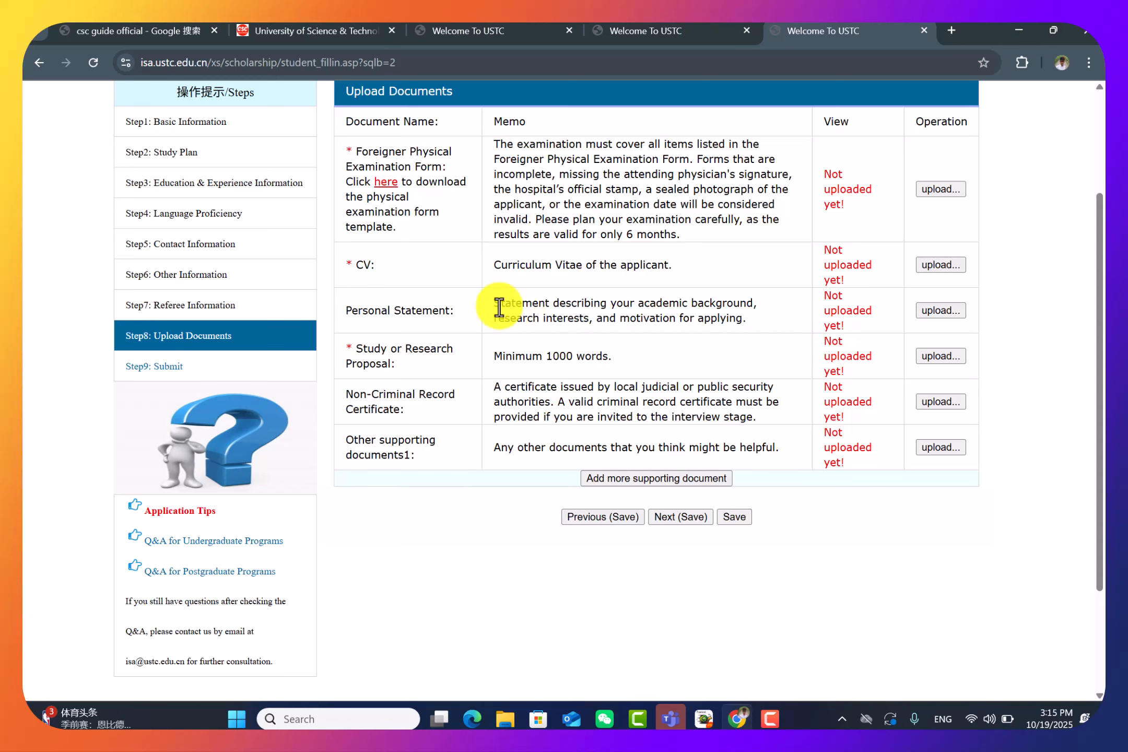
left_click_drag(499, 308, 754, 313)
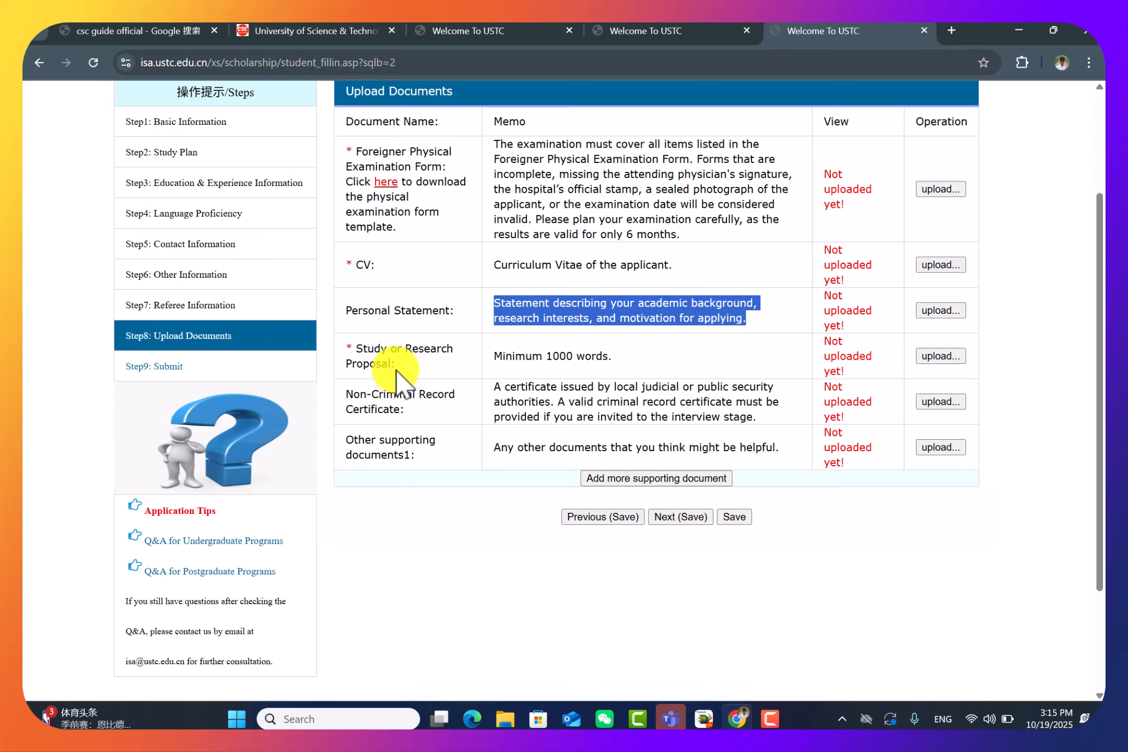
left_click_drag(497, 357, 615, 361)
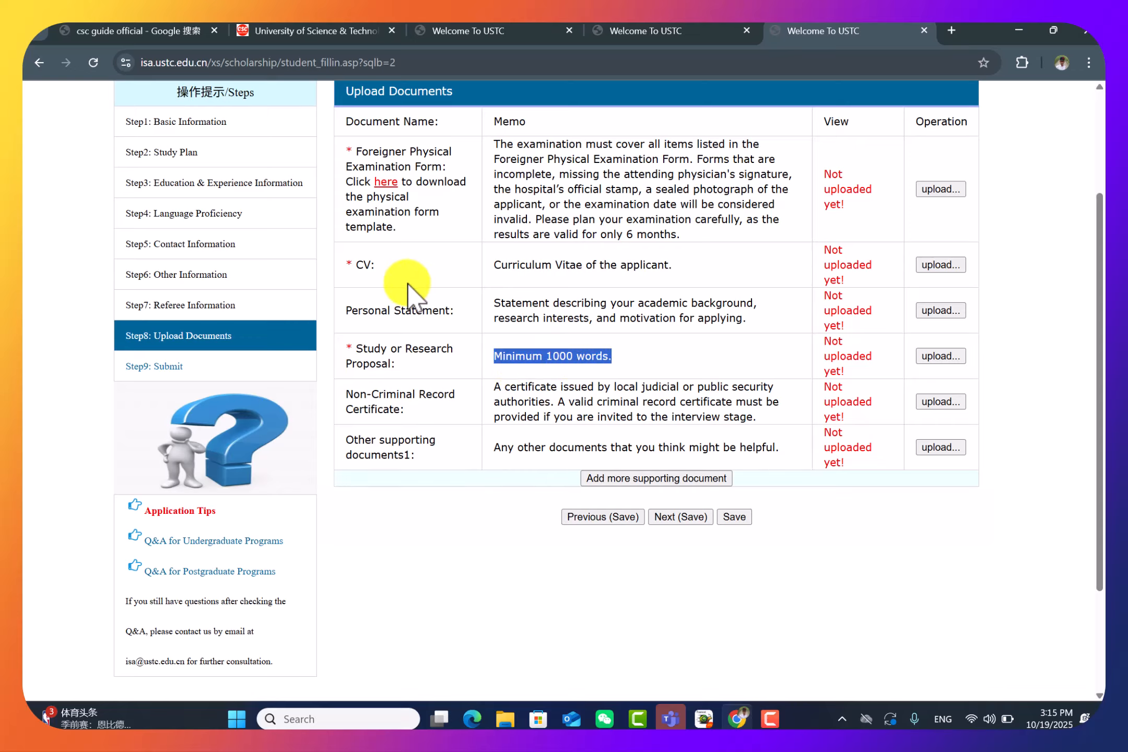
left_click_drag(351, 311, 595, 355)
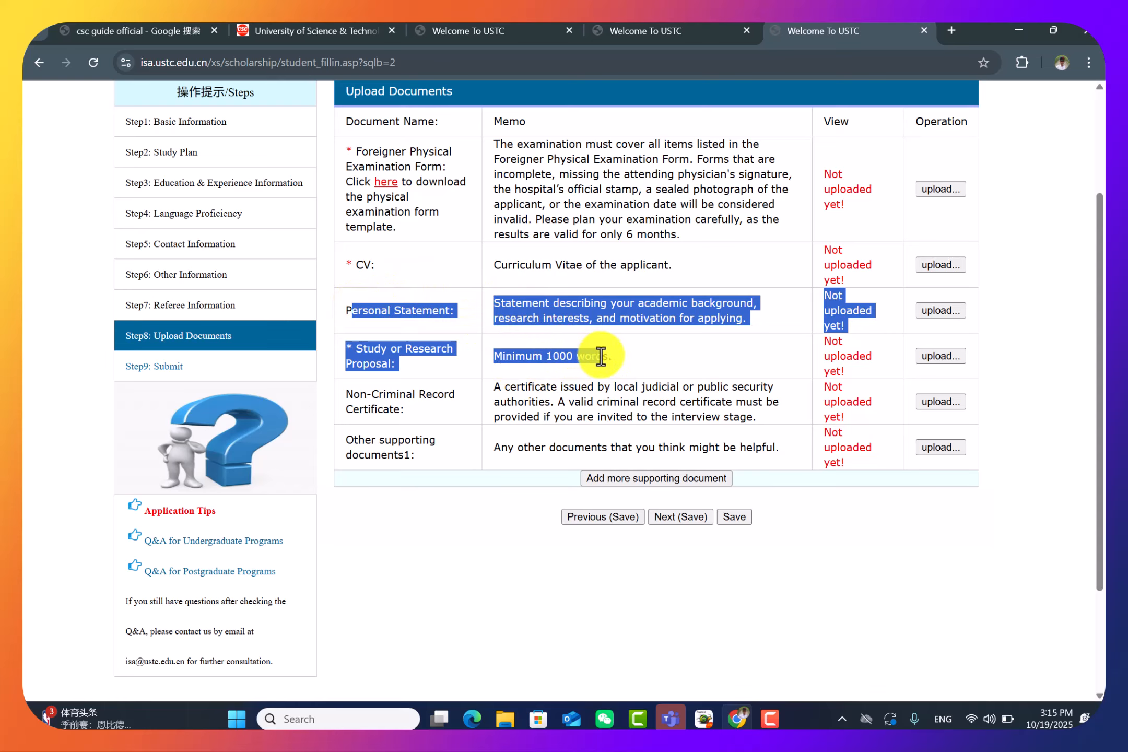
left_click(595, 354)
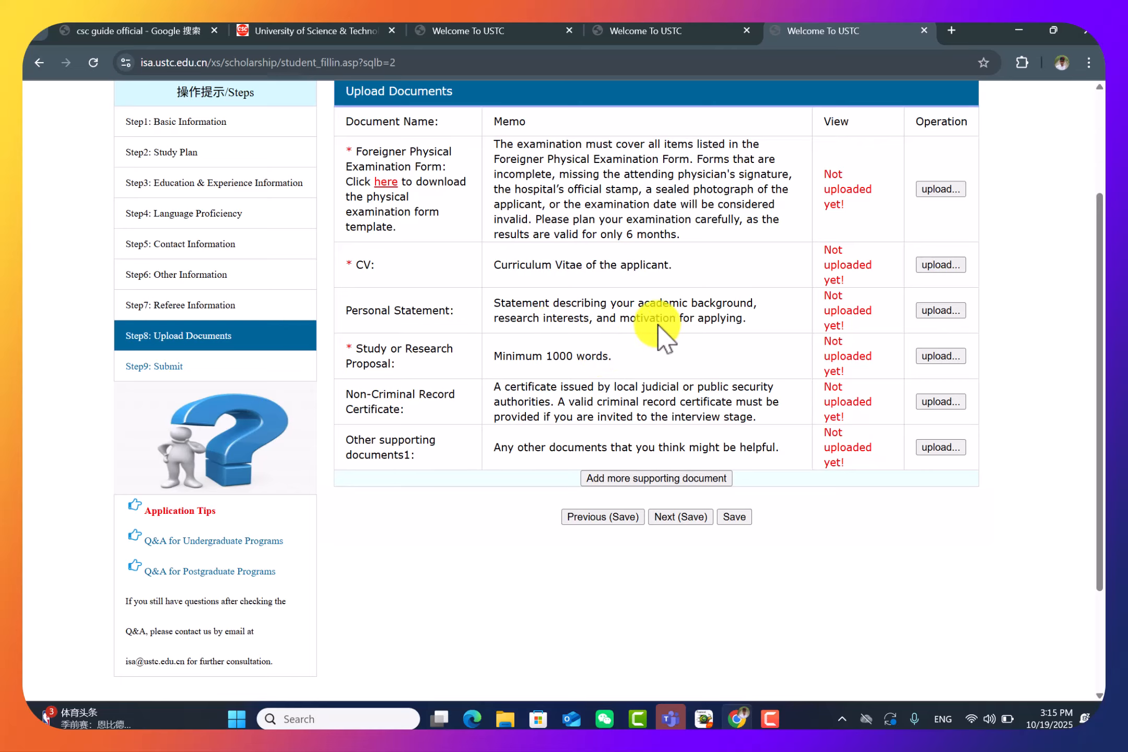
left_click_drag(609, 356, 504, 360)
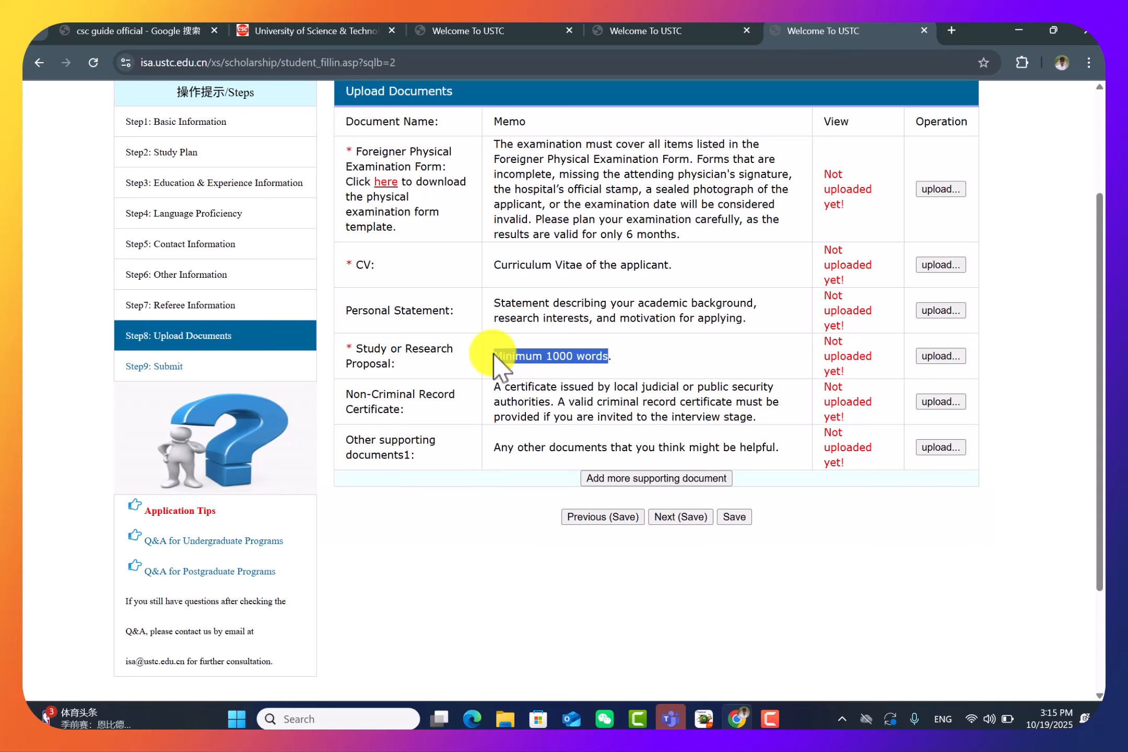
On the CSC Guide Official site, open the China Scholarship Procedure 2026-2027 category and its study plan or research proposal article
left_click(290, 30)
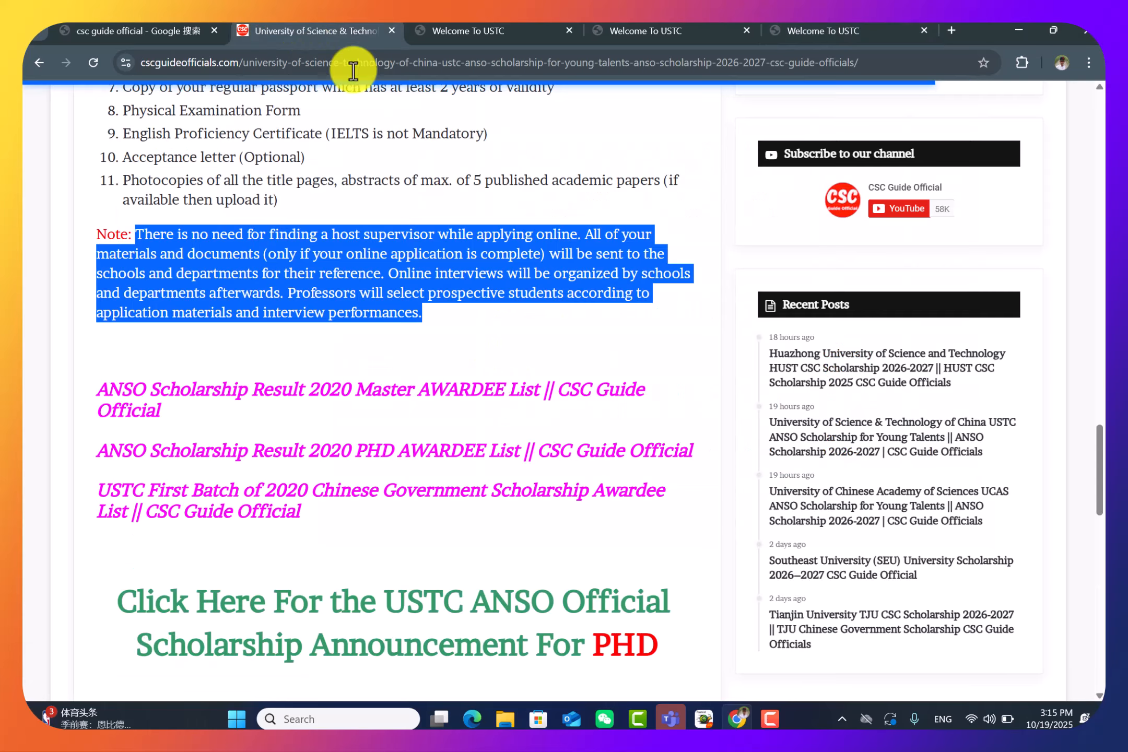
scroll(543, 143, "up", 20)
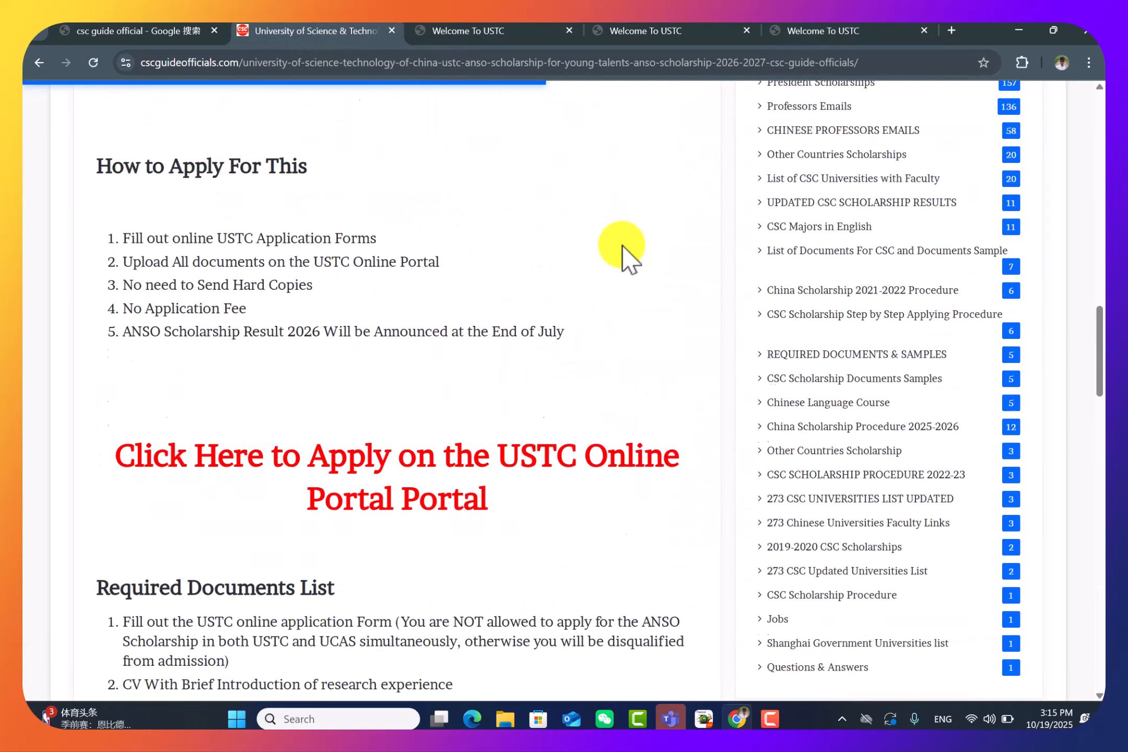
scroll(608, 277, "up", 8)
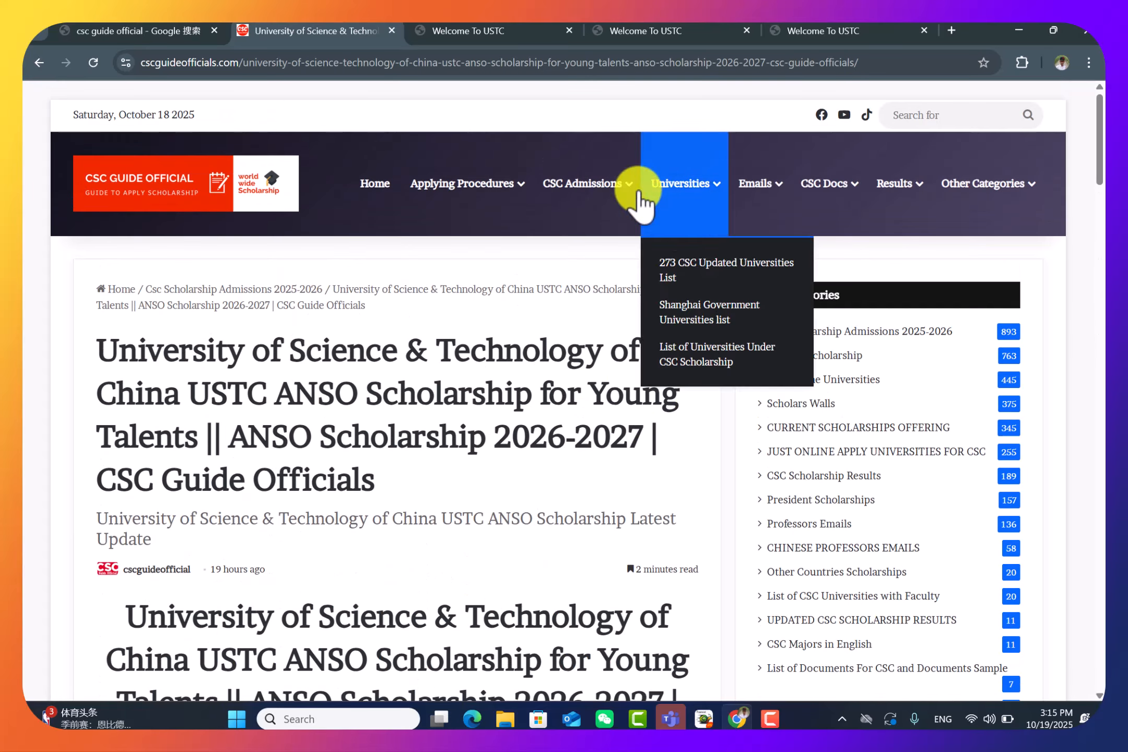
mouse_move(504, 188)
left_click(488, 275)
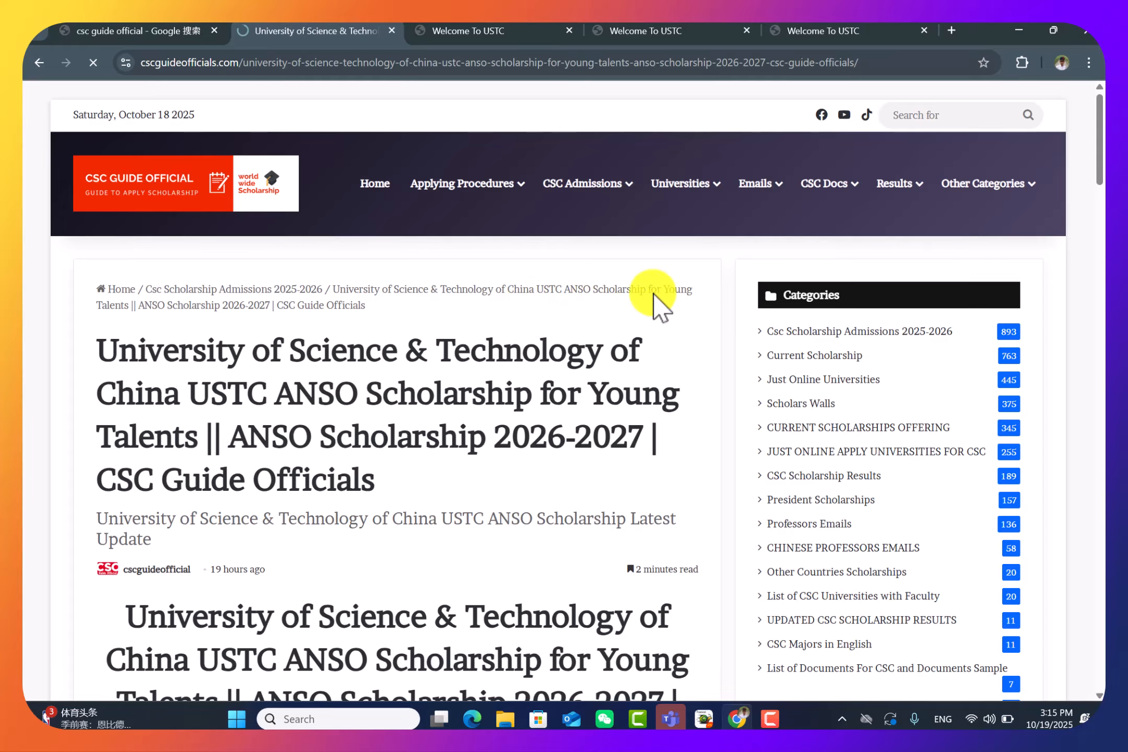
scroll(622, 456, "down", 15)
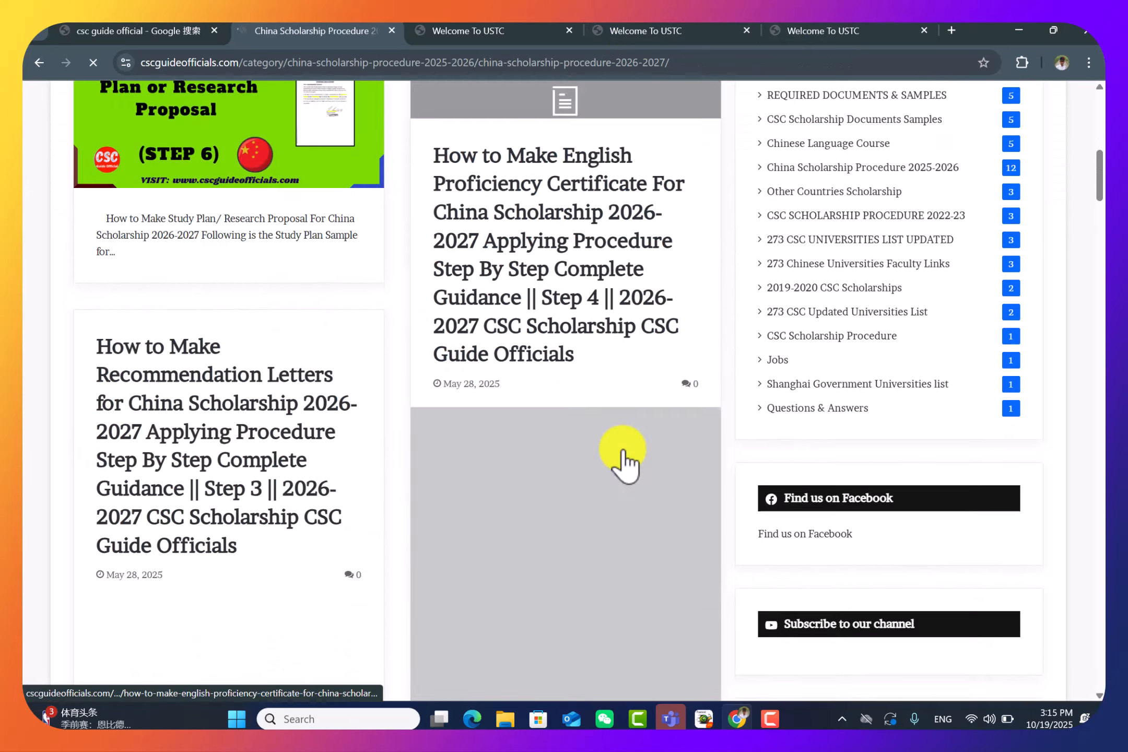
scroll(640, 439, "up", 10)
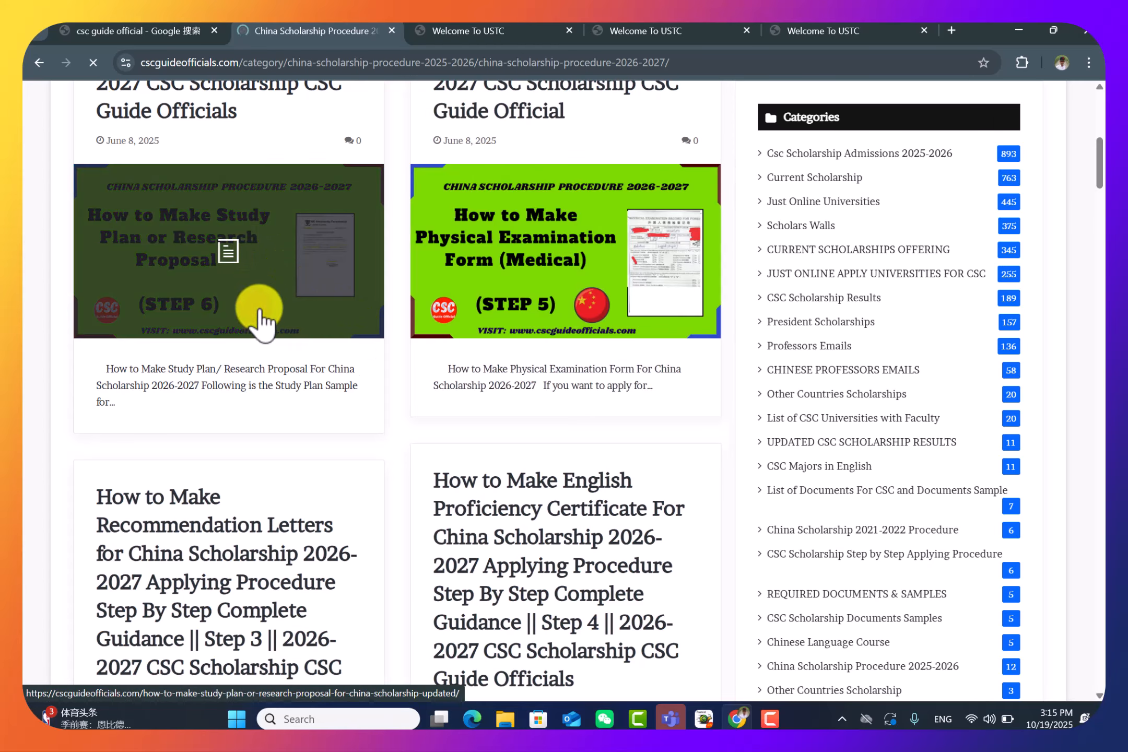
scroll(308, 329, "down", 12)
scroll(340, 350, "up", 5)
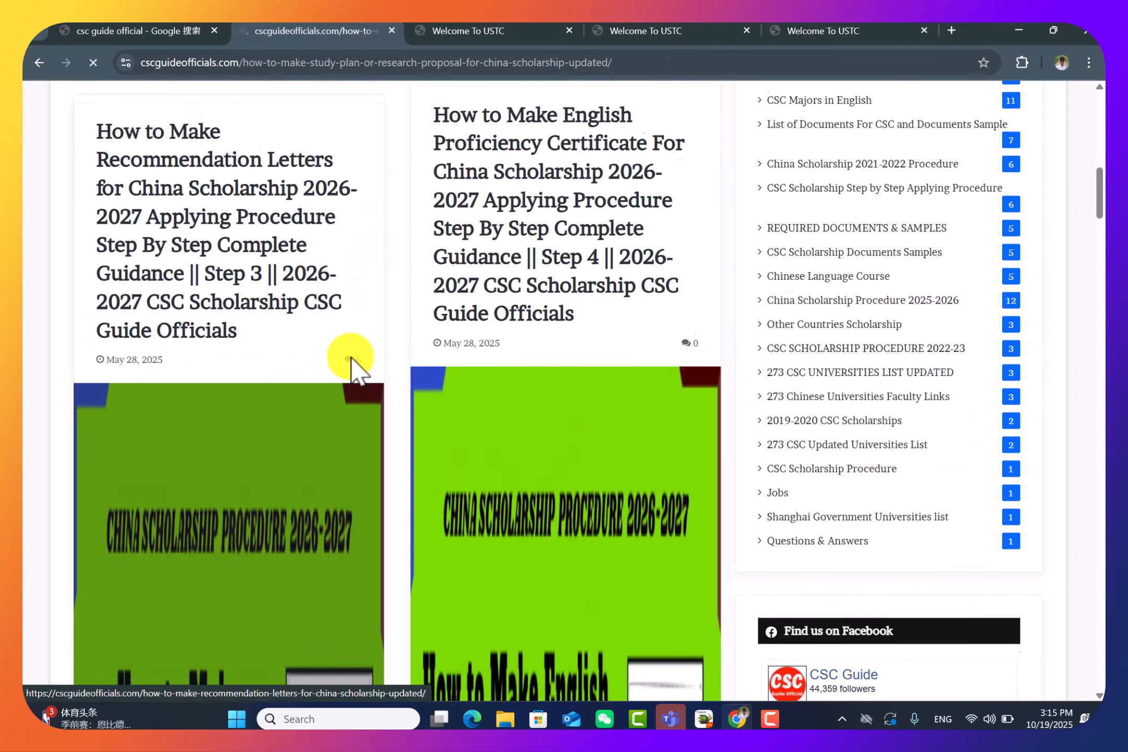
Review the study plan samples in the article, then return to the Upload Documents section of the USTC application
scroll(359, 373, "down", 13)
scroll(373, 387, "down", 20)
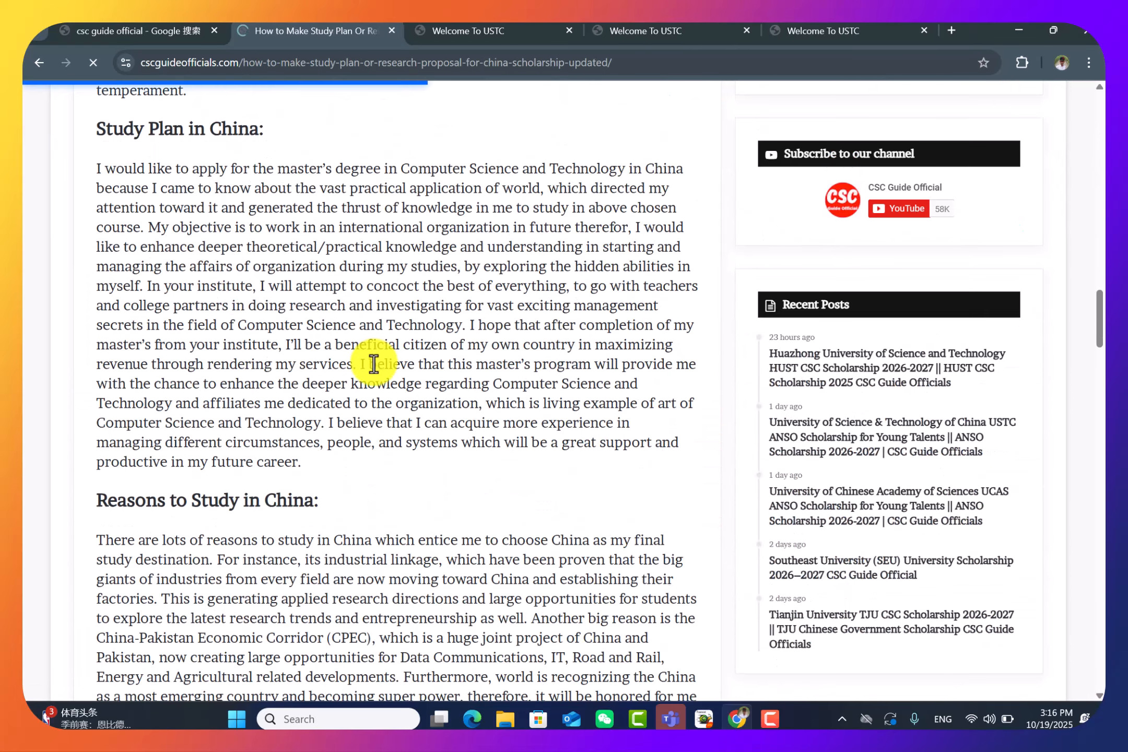
scroll(376, 360, "up", 5)
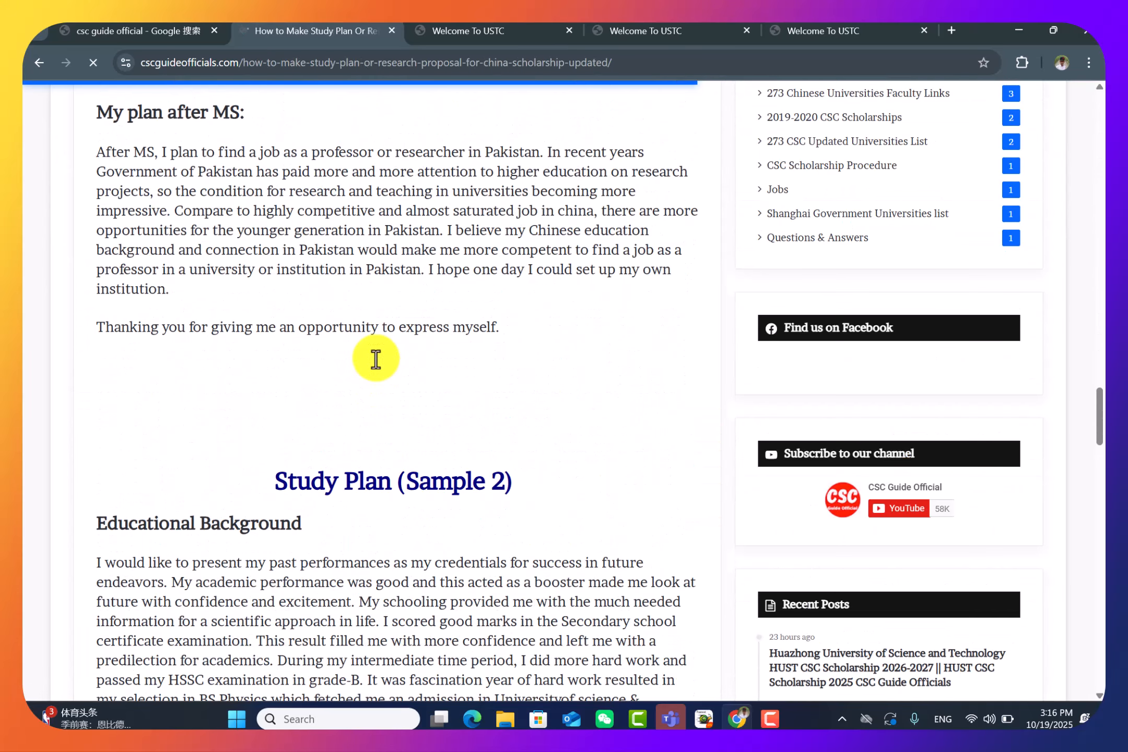
scroll(390, 497, "down", 6)
scroll(435, 477, "up", 10)
scroll(435, 477, "up", 15)
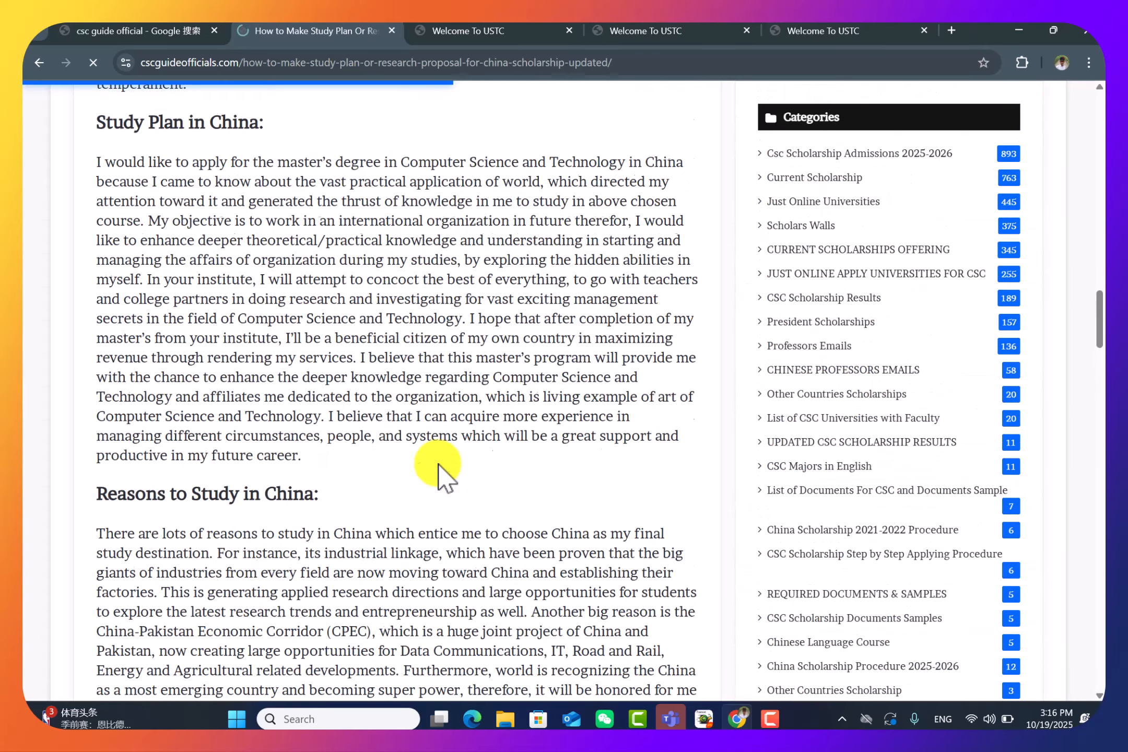
scroll(439, 464, "up", 10)
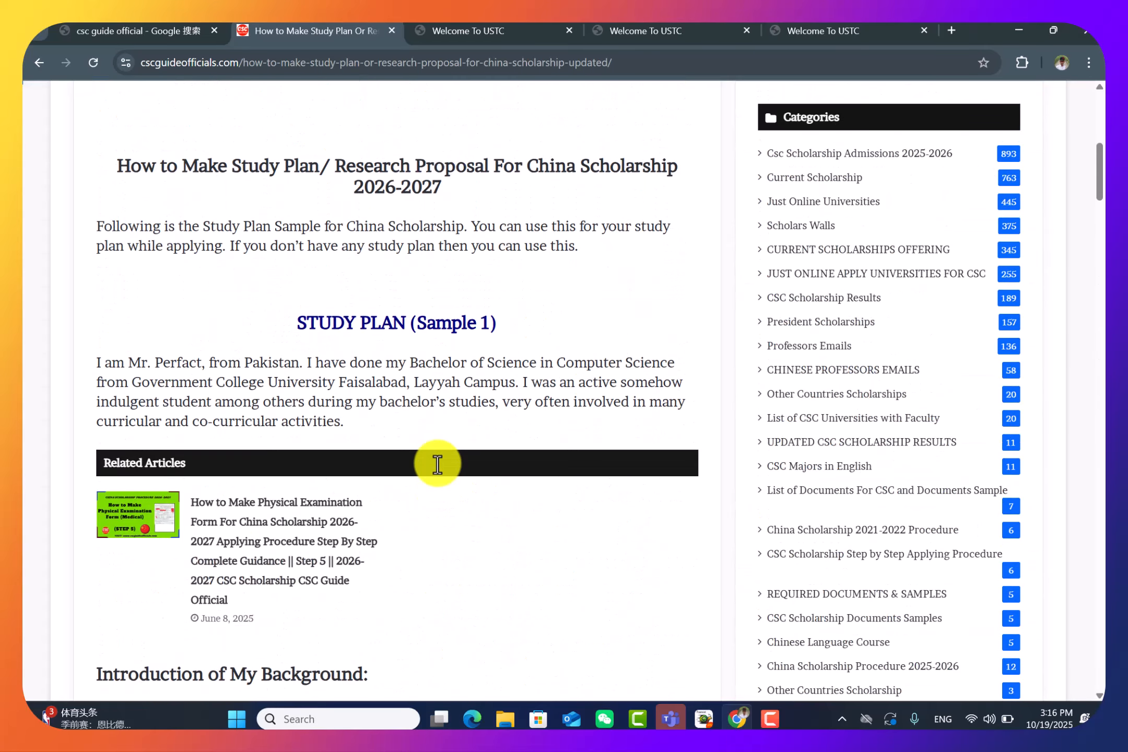
scroll(437, 464, "down", 7)
scroll(440, 463, "up", 3)
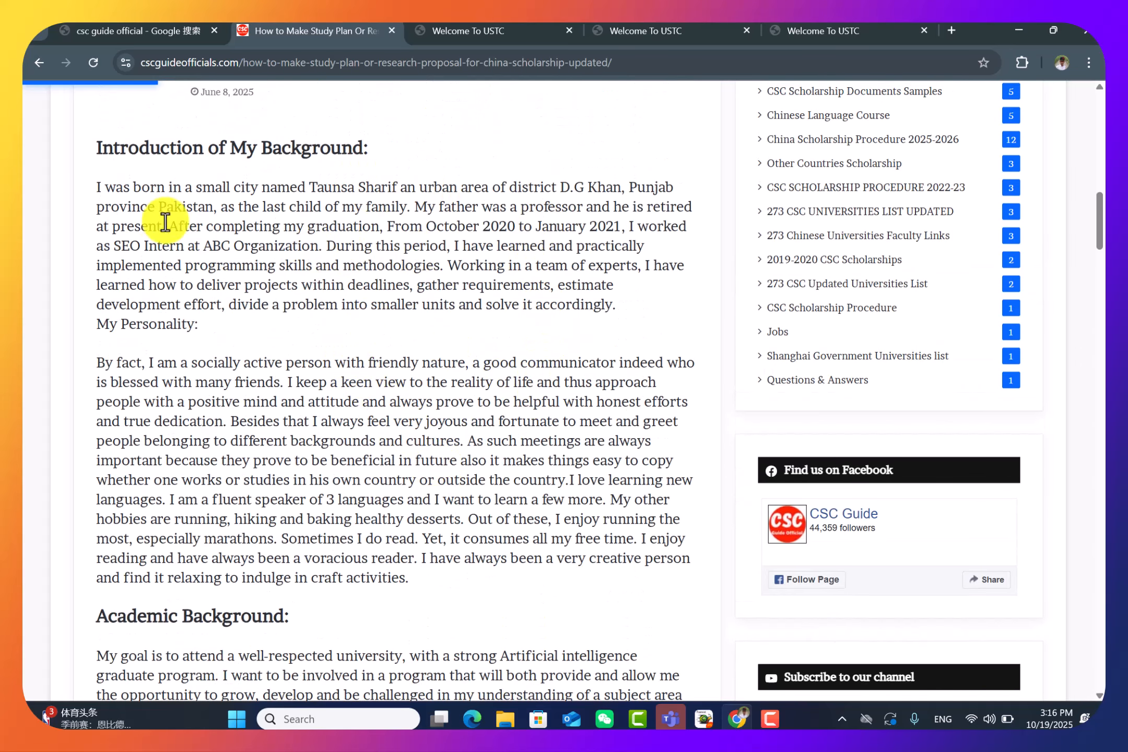
left_click_drag(99, 188, 479, 461)
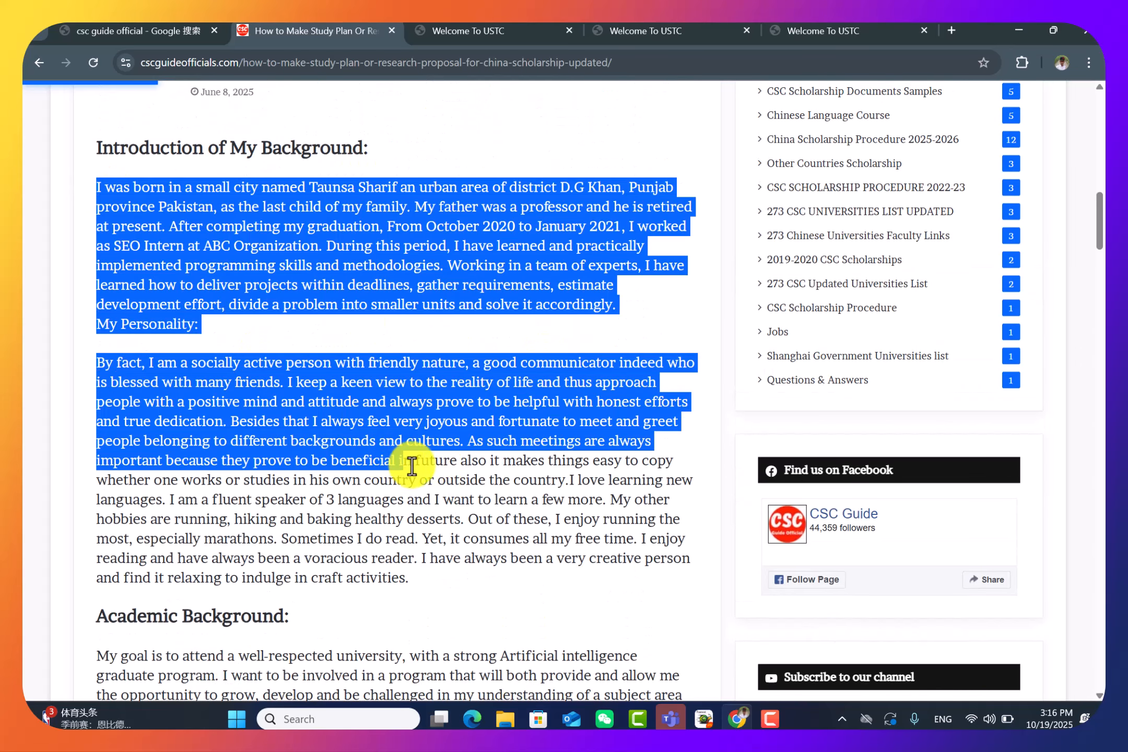
left_click(418, 320)
left_click(806, 29)
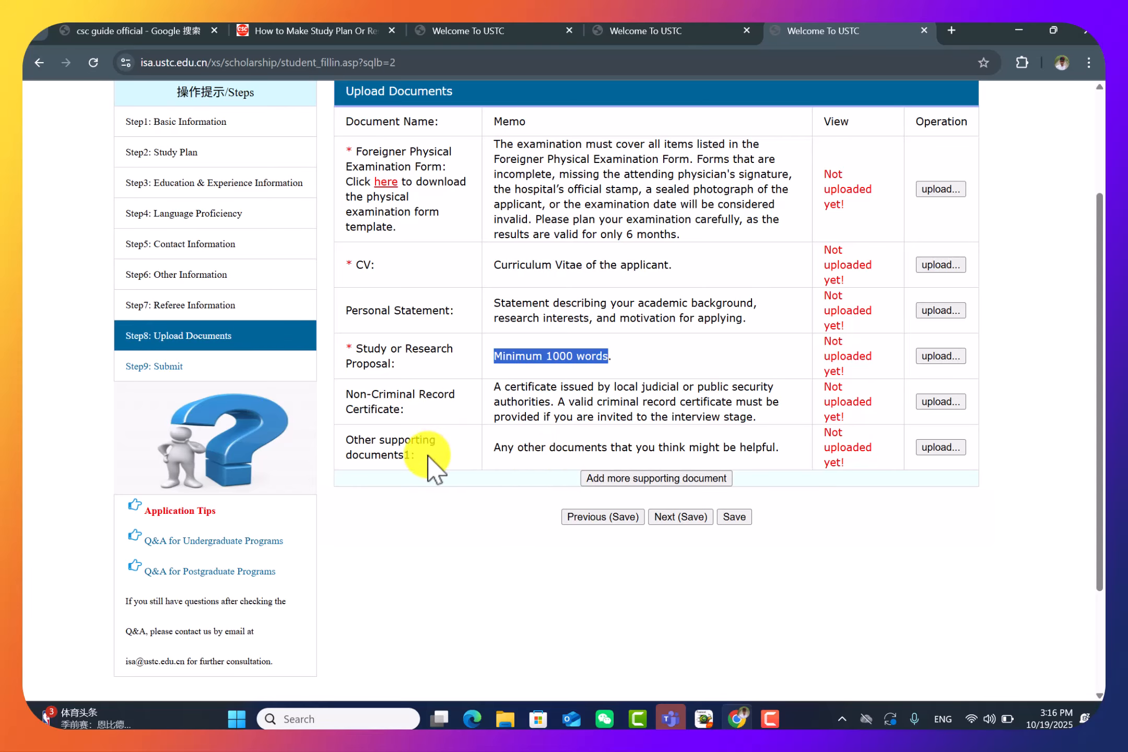
Check the Other supporting documents entry in the upload list, and open the Step 9 Submit section
left_click_drag(428, 459, 354, 440)
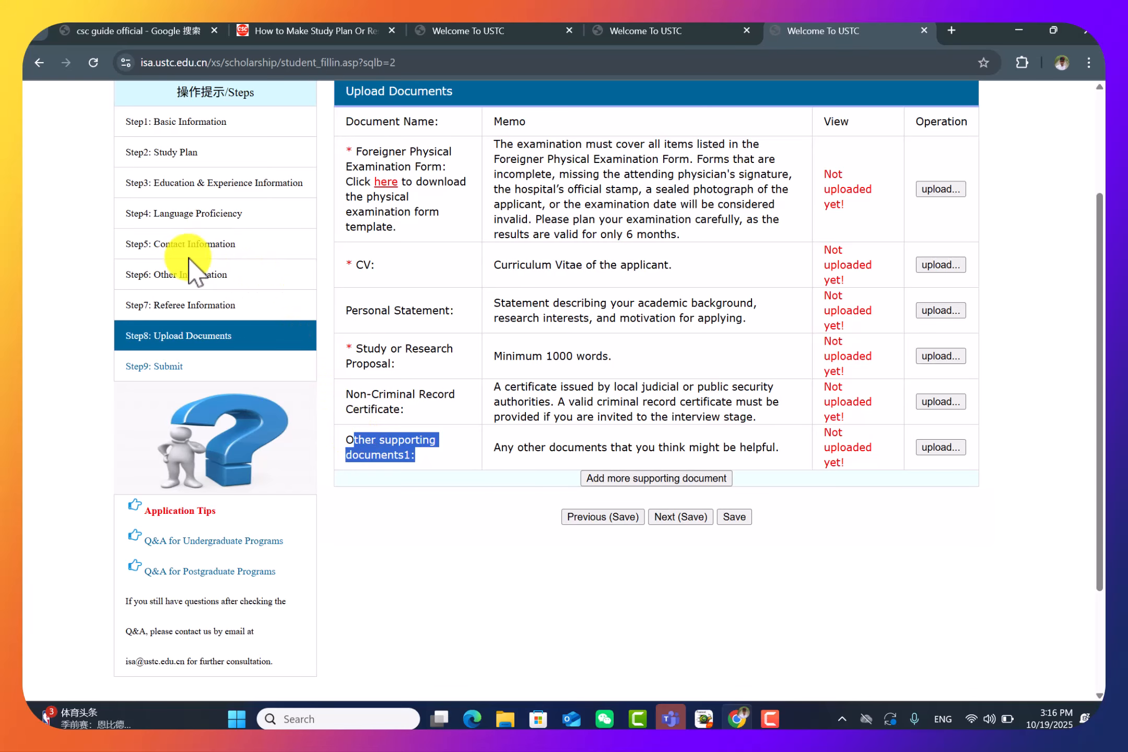
left_click(384, 447)
left_click_drag(417, 461, 358, 439)
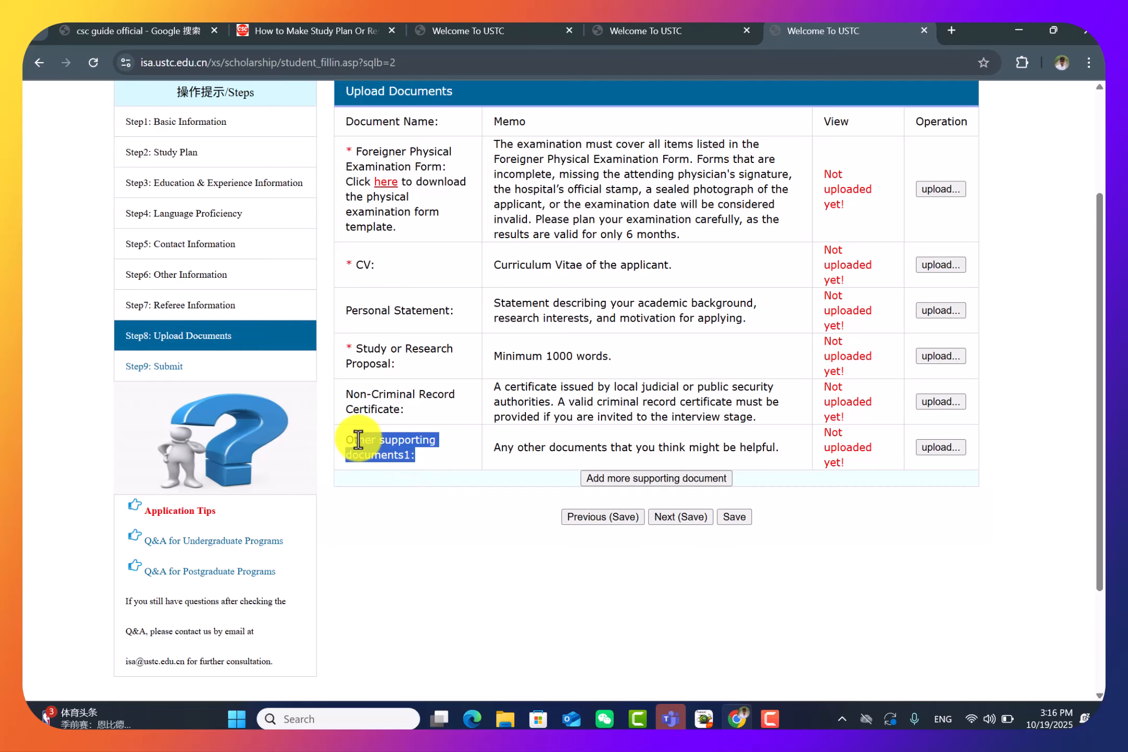
scroll(421, 564, "down", 1)
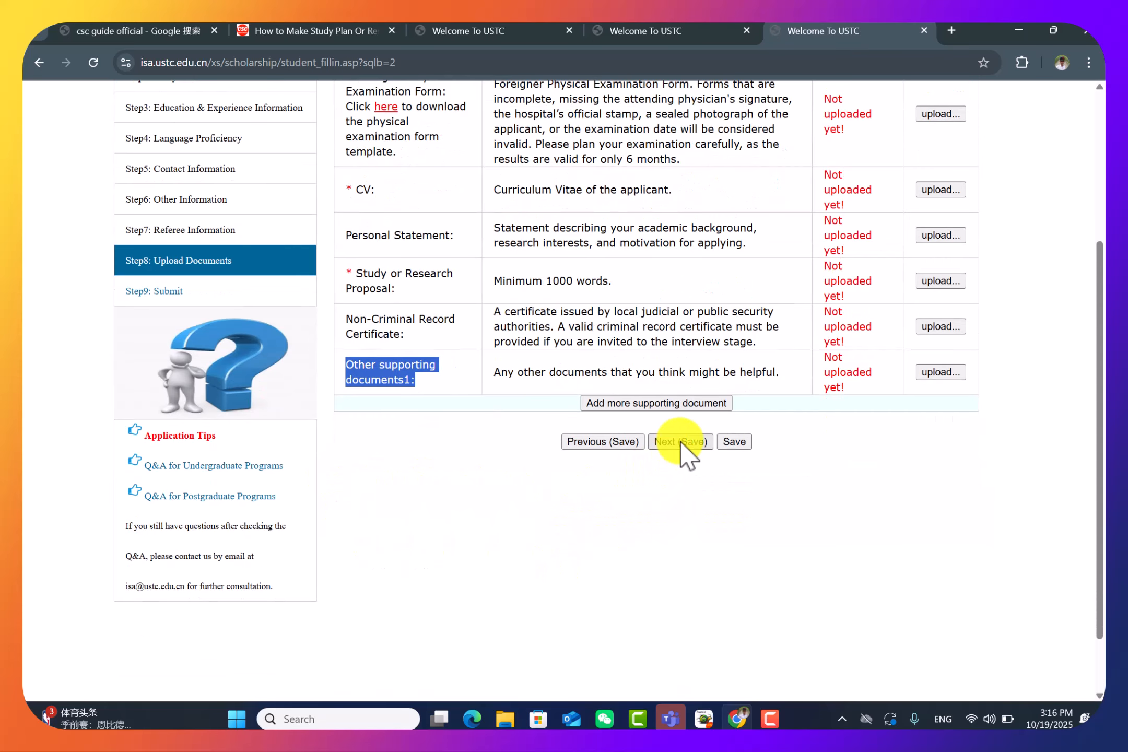
left_click(159, 292)
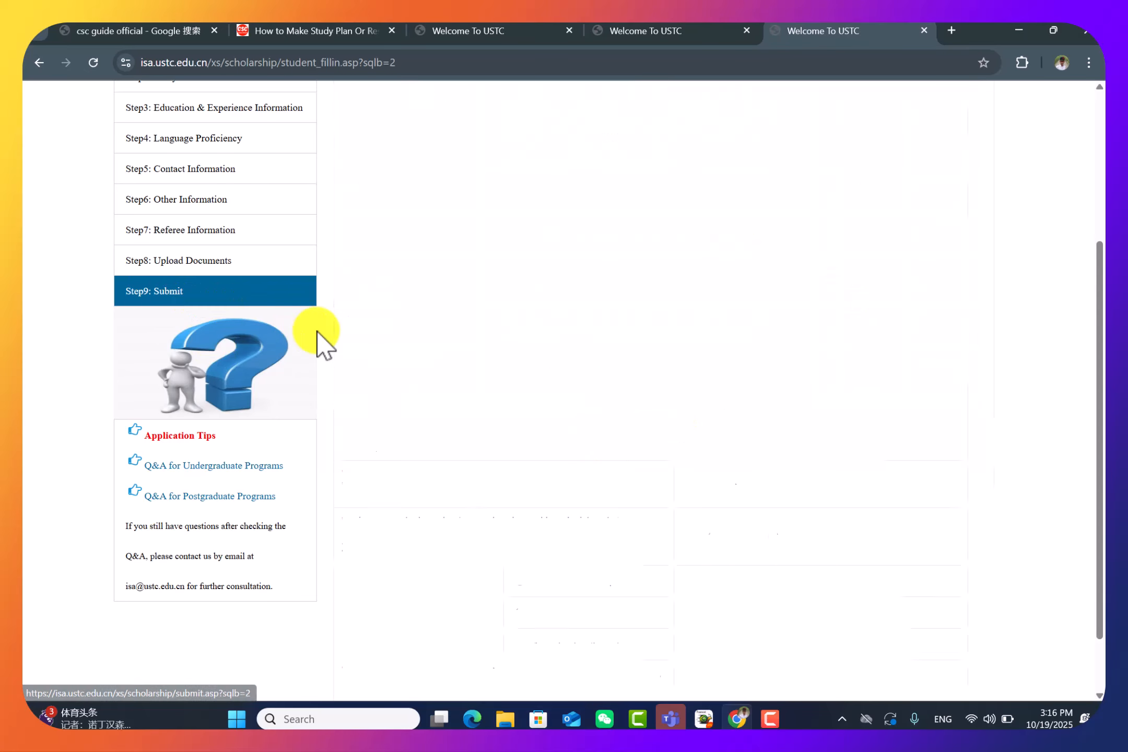
Review the applicant declaration and the Final Questionnaire, and accept all the stated requirements
scroll(543, 413, "up", 3)
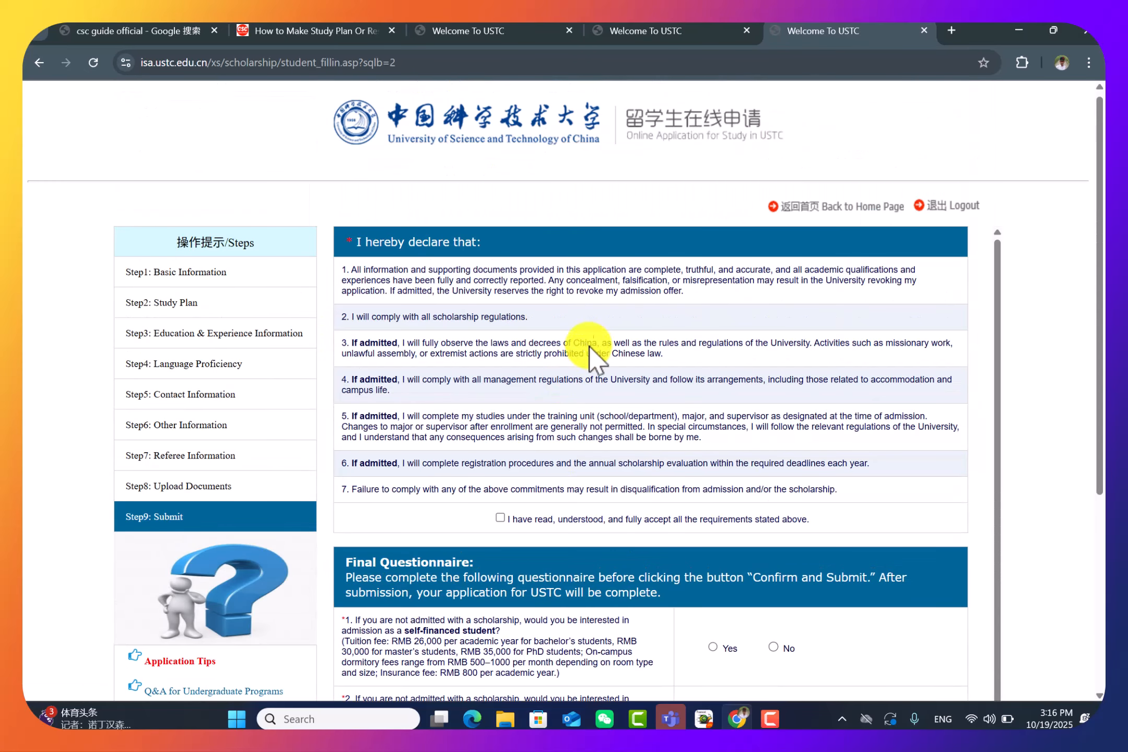
scroll(622, 318, "down", 5)
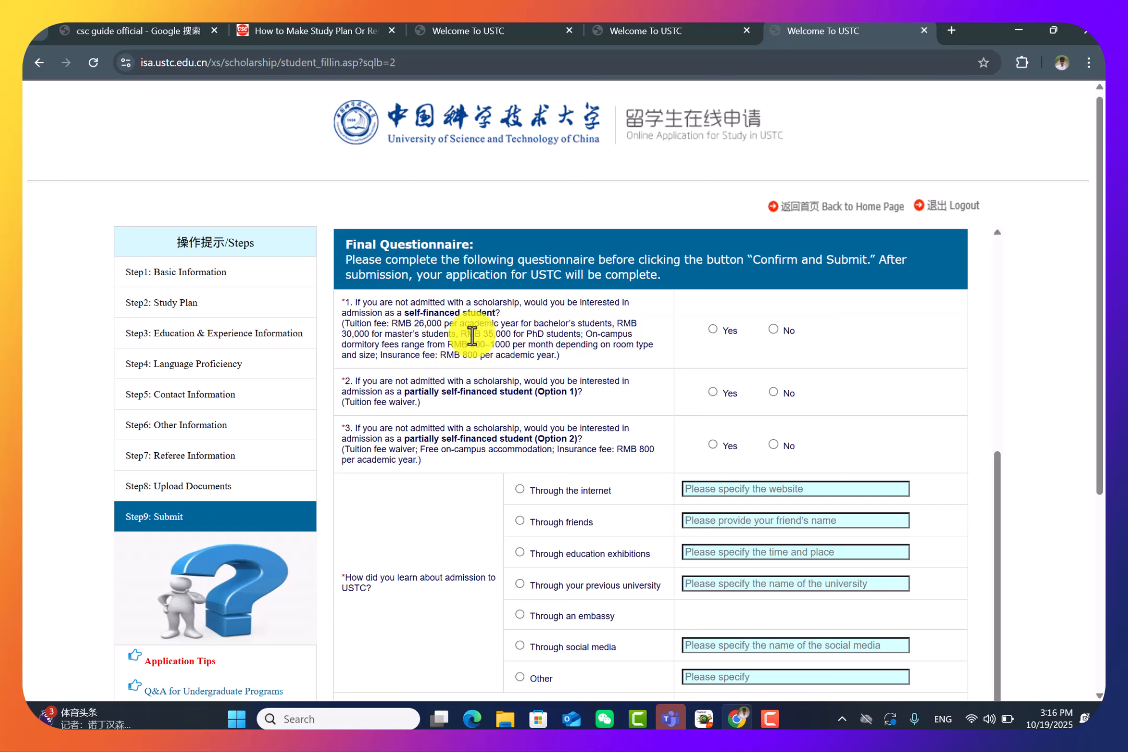
scroll(528, 376, "down", 5)
scroll(524, 378, "up", 6)
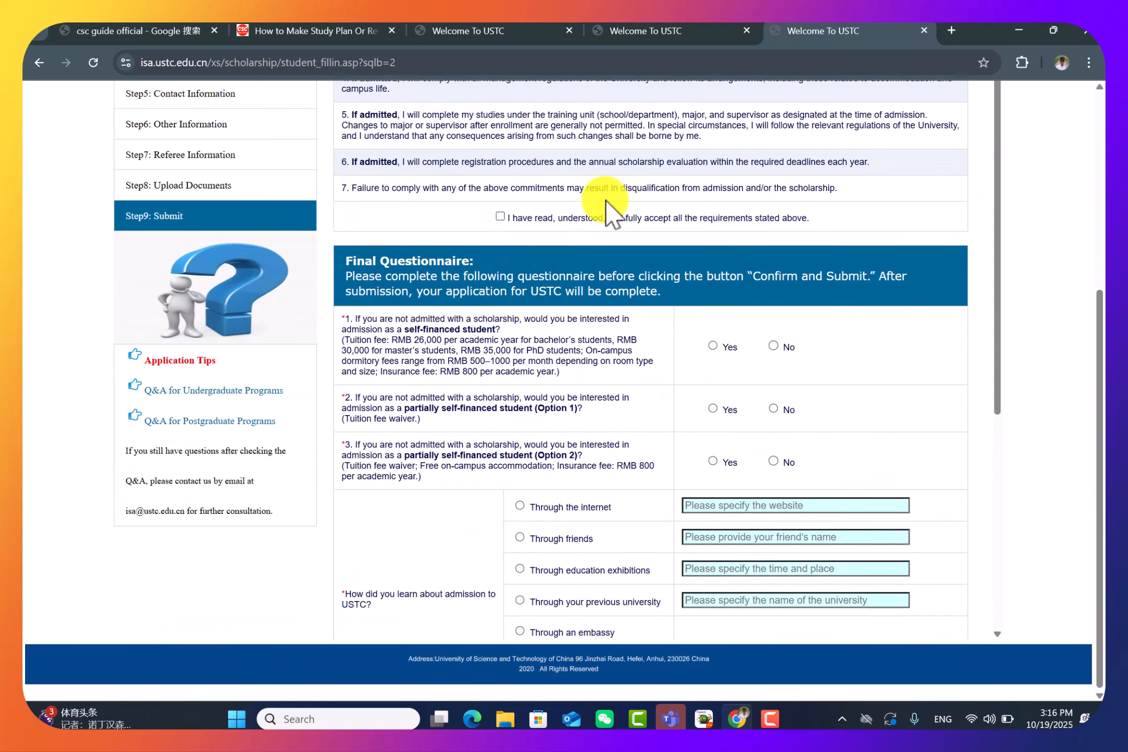
left_click(499, 217)
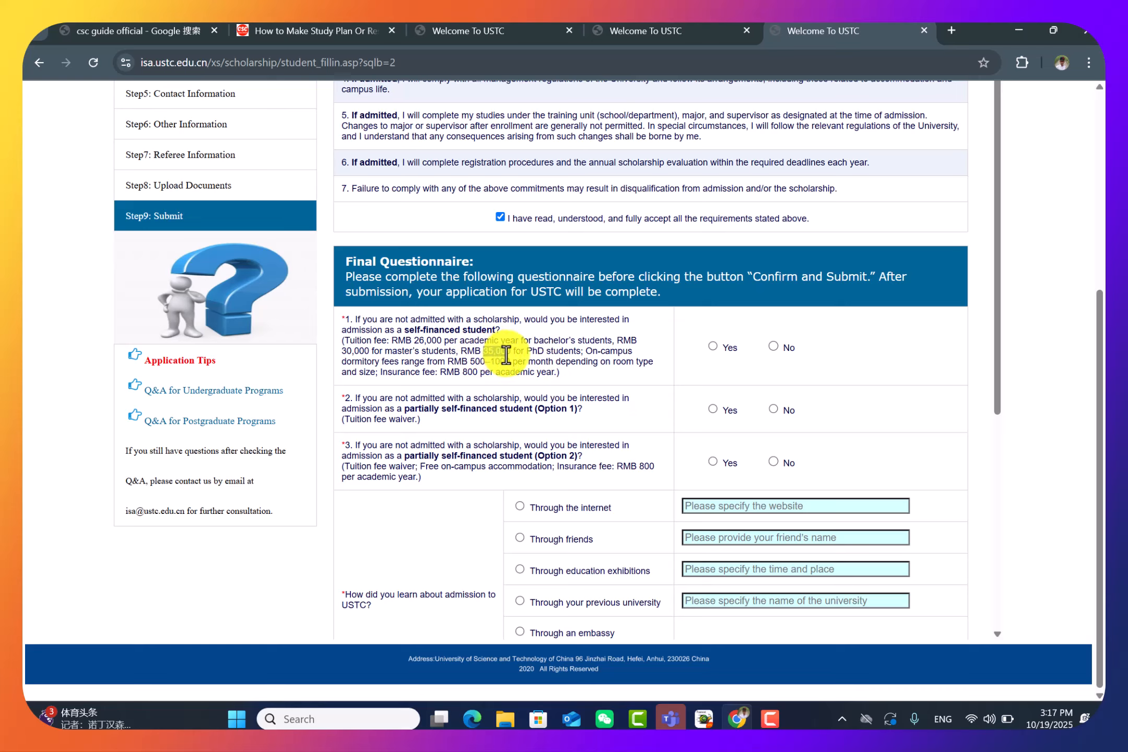
Review the cost notes in the Final Questionnaire and answer No to the self-financed and both partially self-financed questions
mouse_move(508, 353)
left_mouse_down()
mouse_move(504, 342)
mouse_move(525, 352)
left_mouse_up()
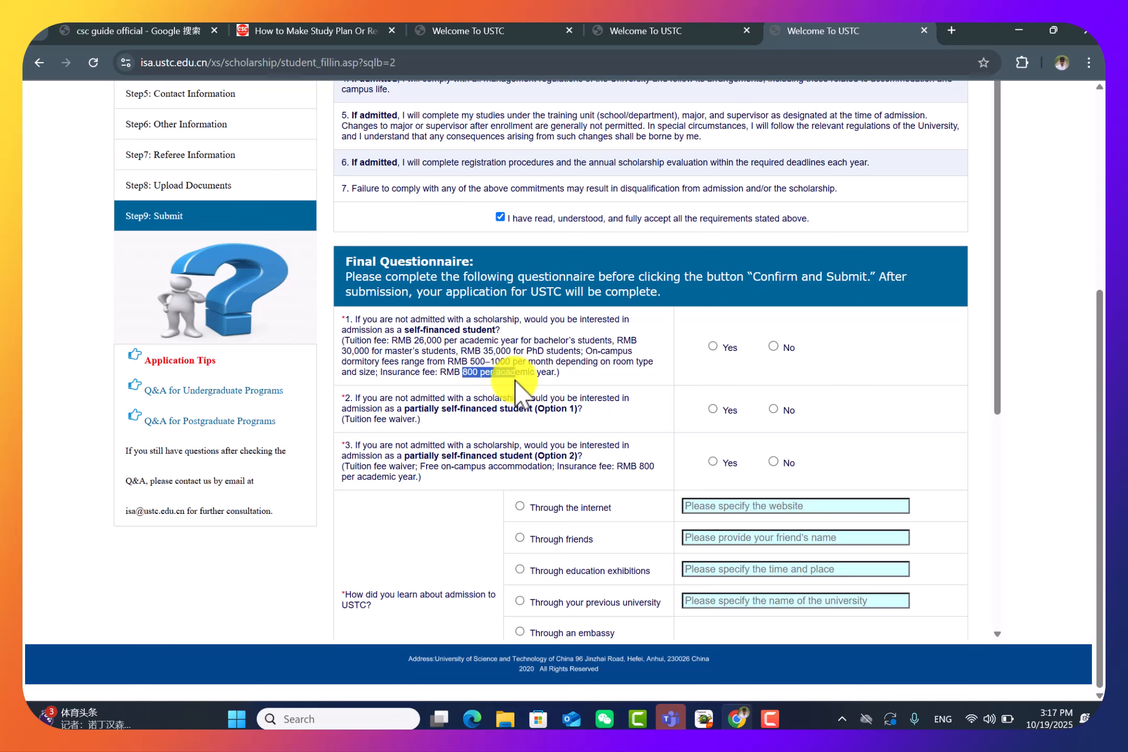
left_click_drag(559, 374, 437, 340)
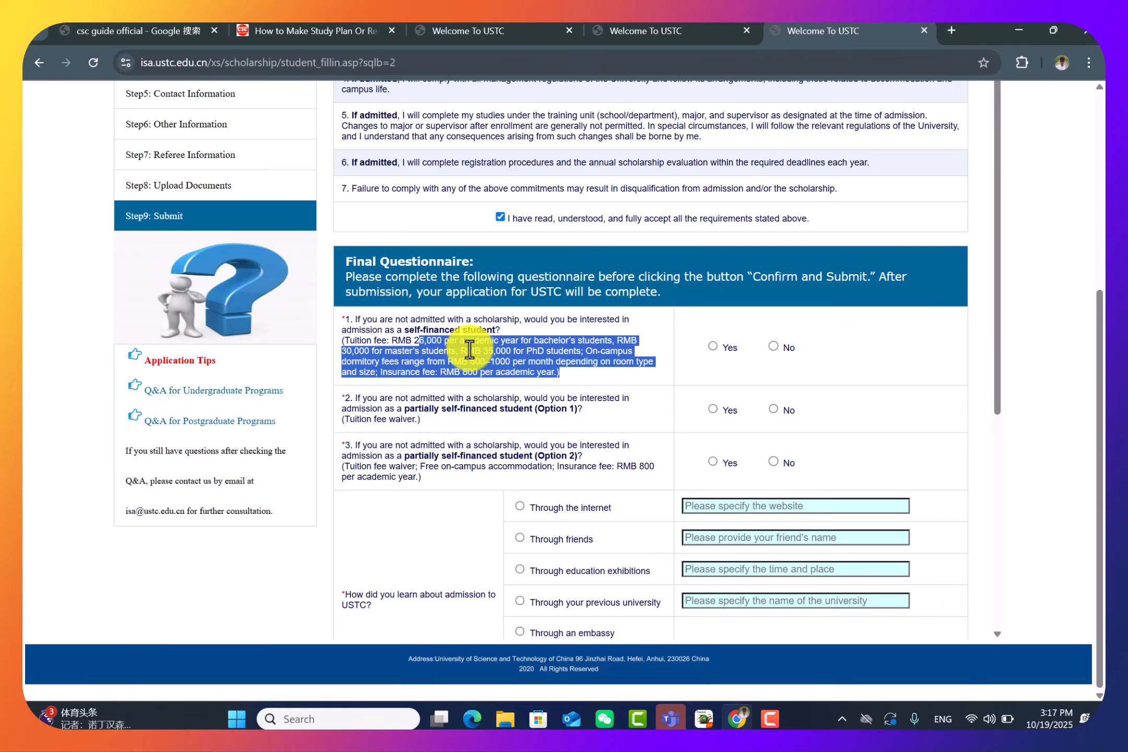
left_click(560, 373)
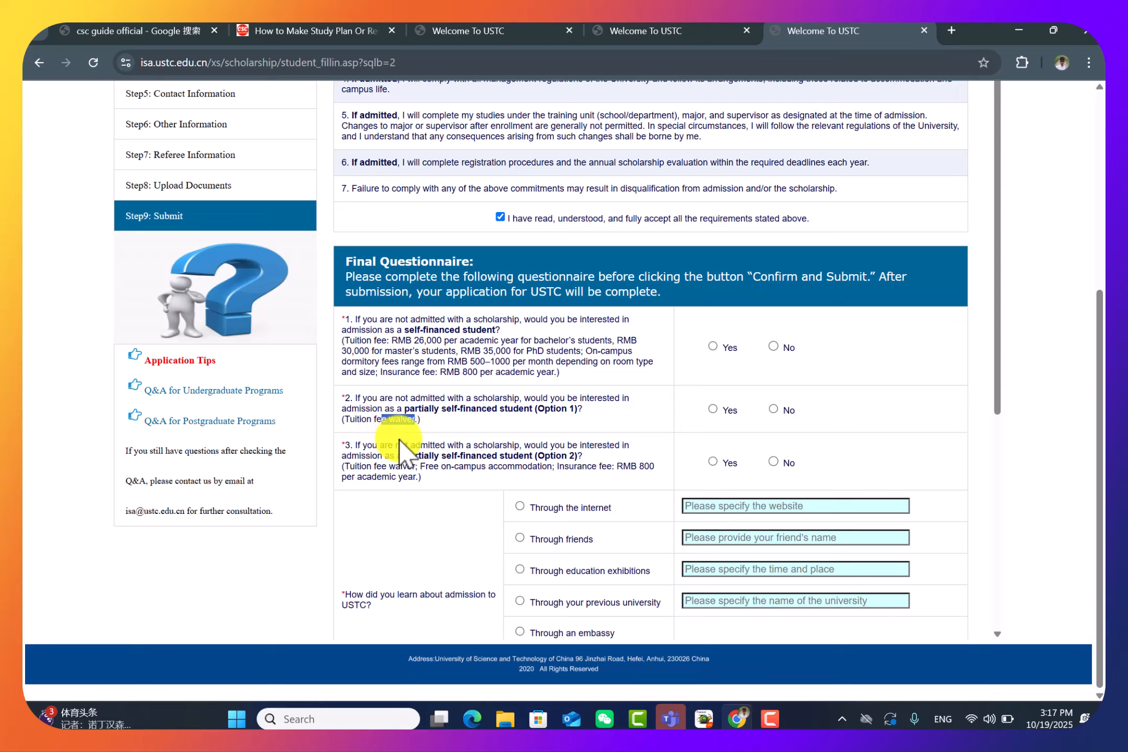
left_click(434, 419)
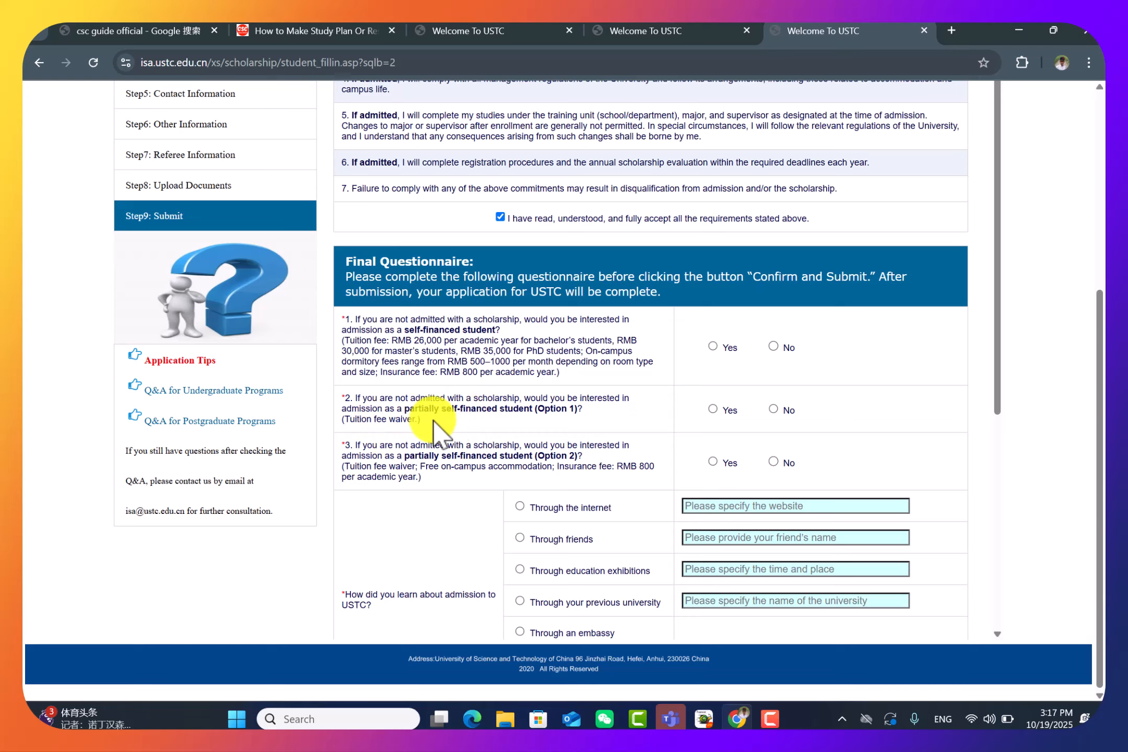
left_click(773, 346)
left_click(774, 410)
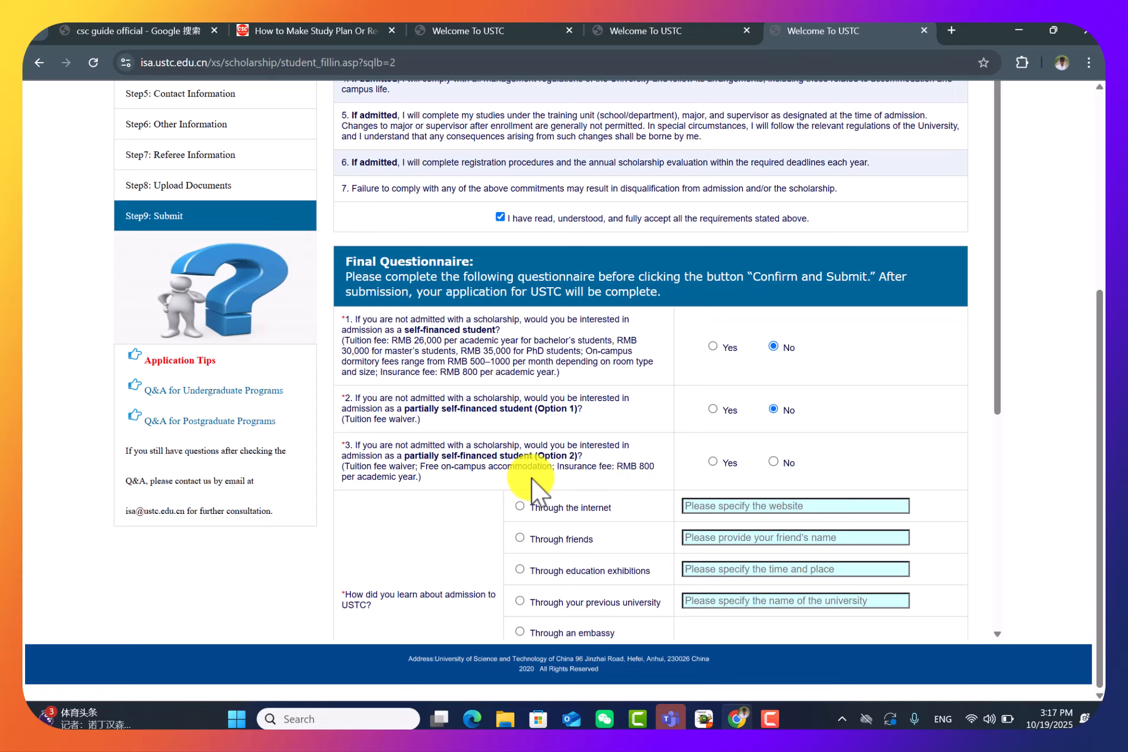
left_click(773, 462)
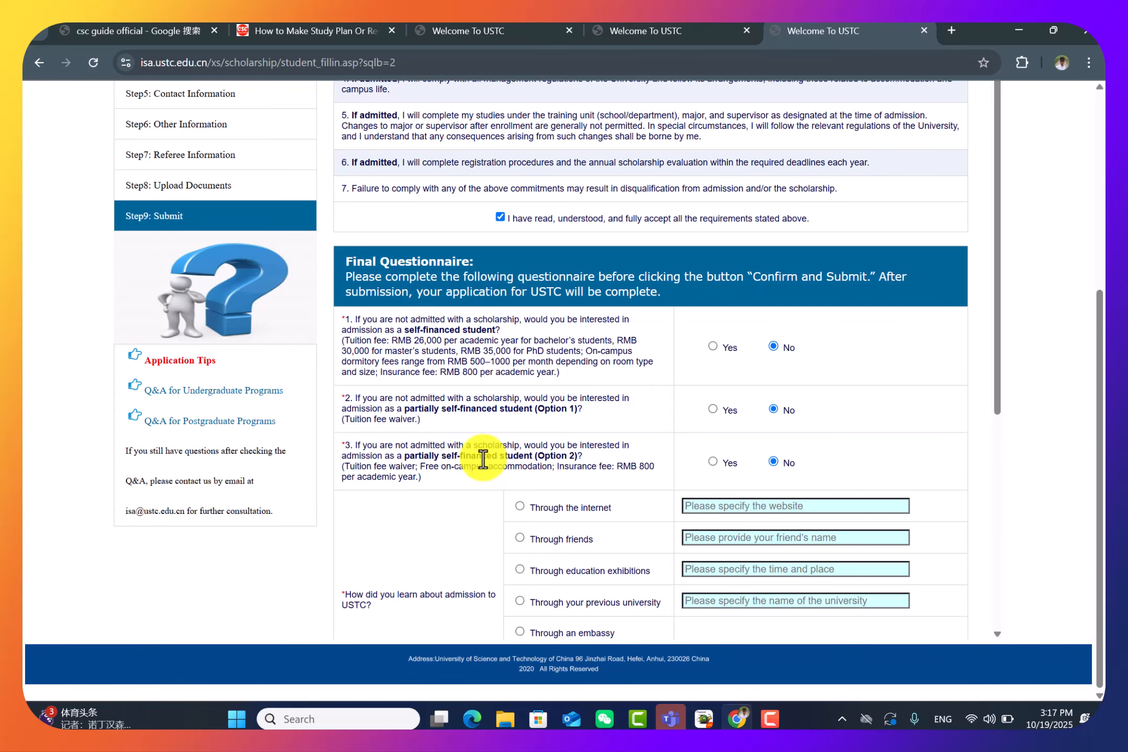
scroll(460, 431, "up", 3)
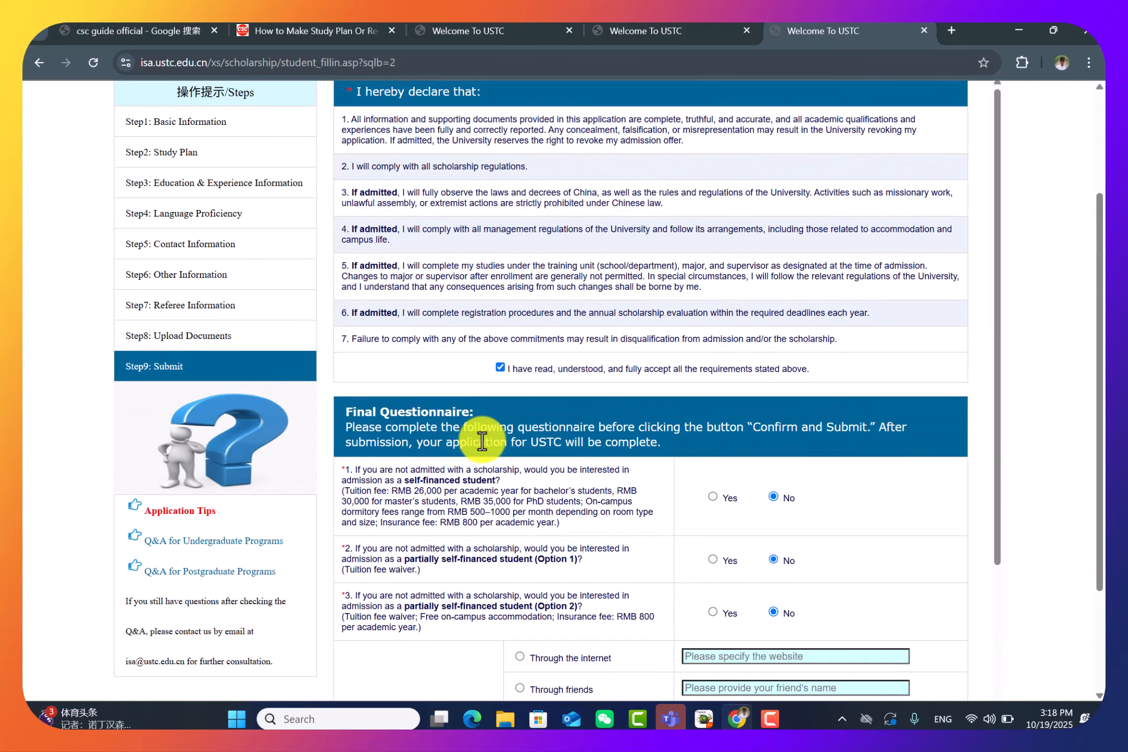
scroll(482, 442, "down", 6)
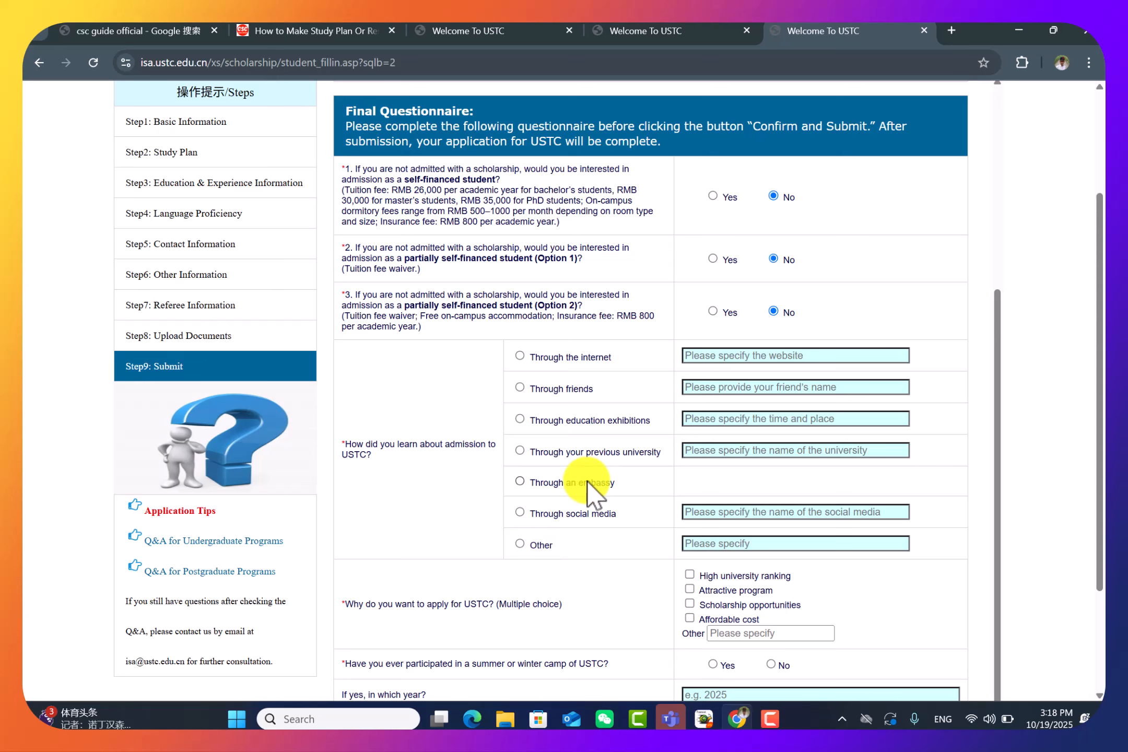
left_click(521, 355)
left_click(741, 356)
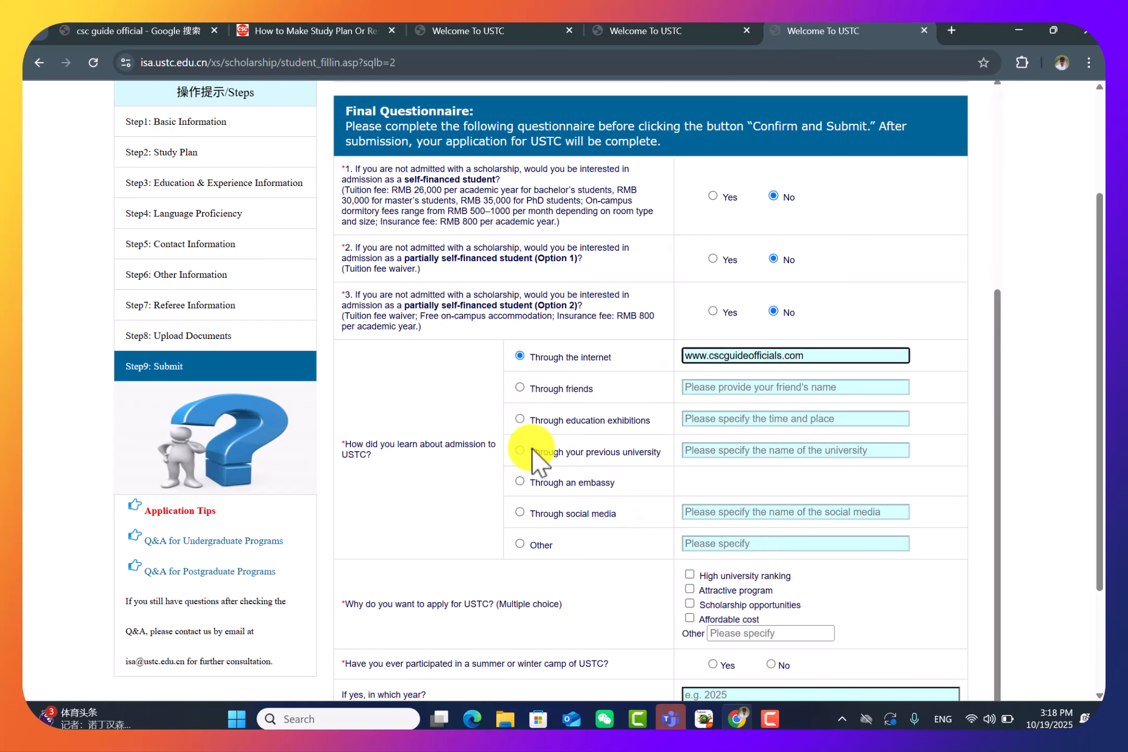
Select high university ranking, attractive program, scholarship opportunities and affordable cost as reasons, and answer Yes to accepting a major adjustment
scroll(685, 390, "down", 1)
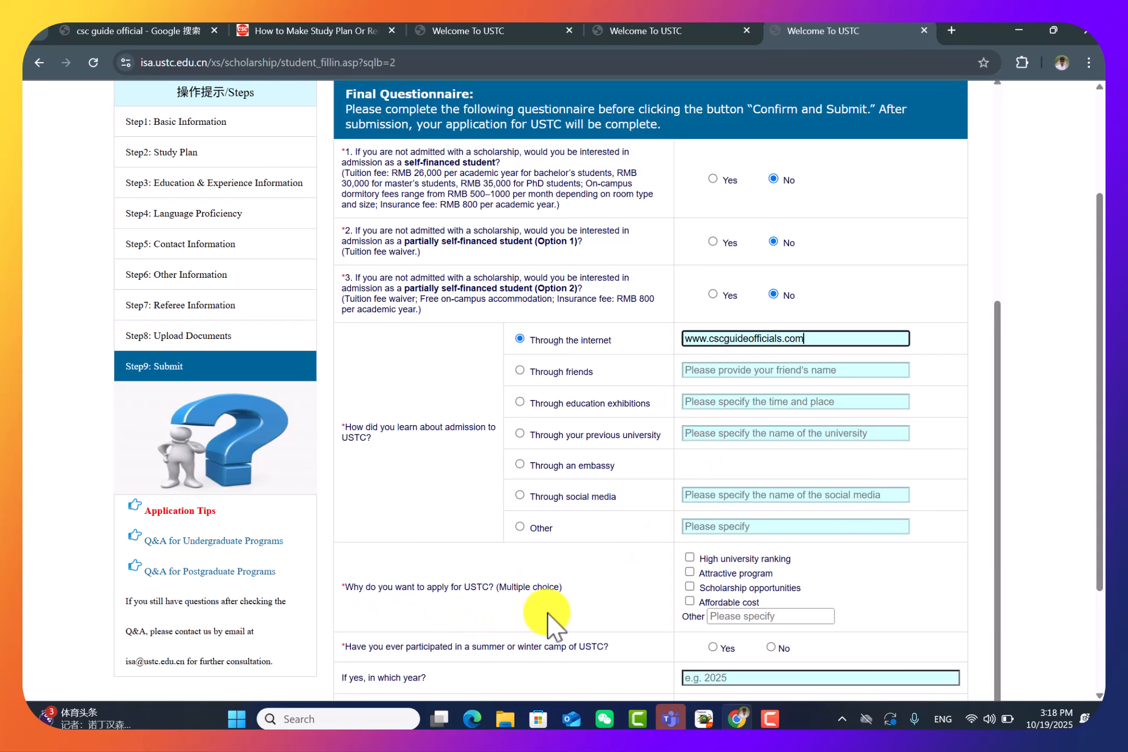
scroll(693, 567, "down", 3)
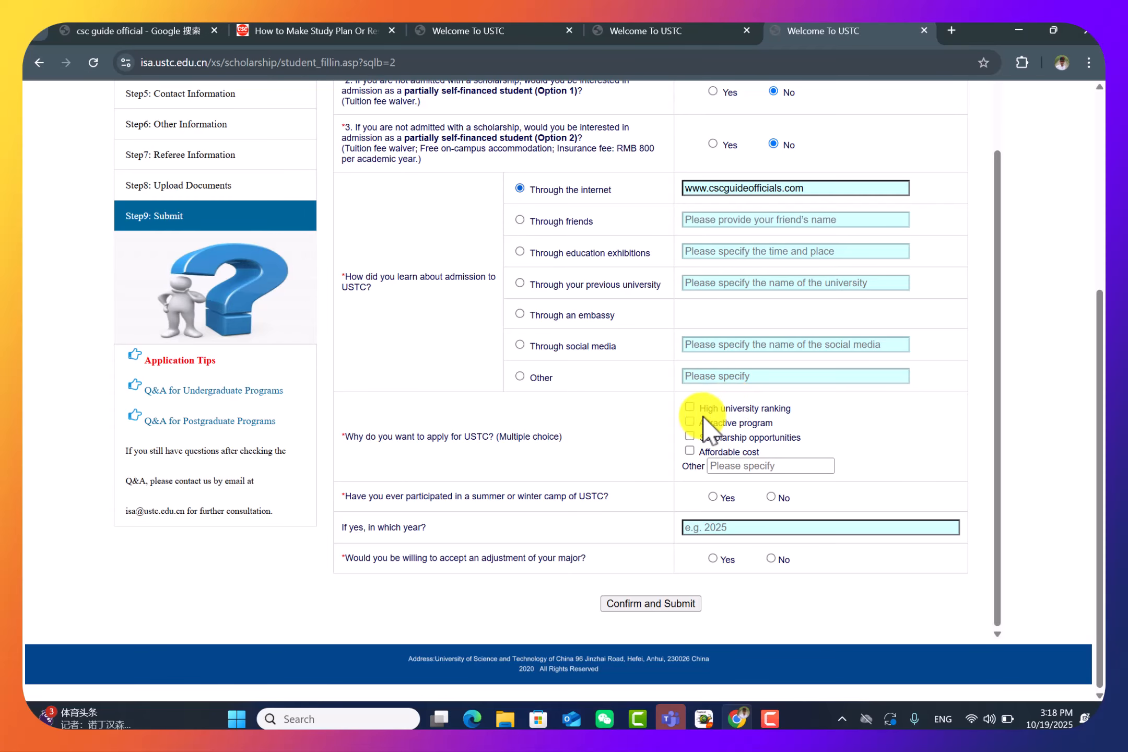
left_click(689, 453)
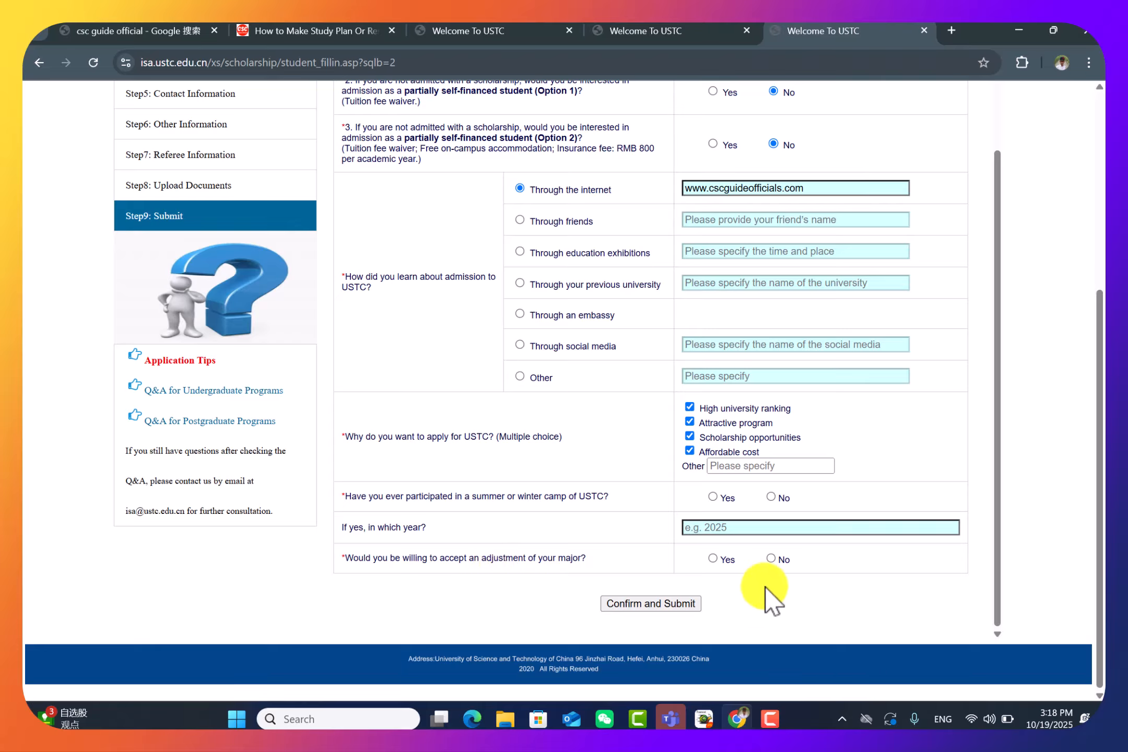
left_click(713, 558)
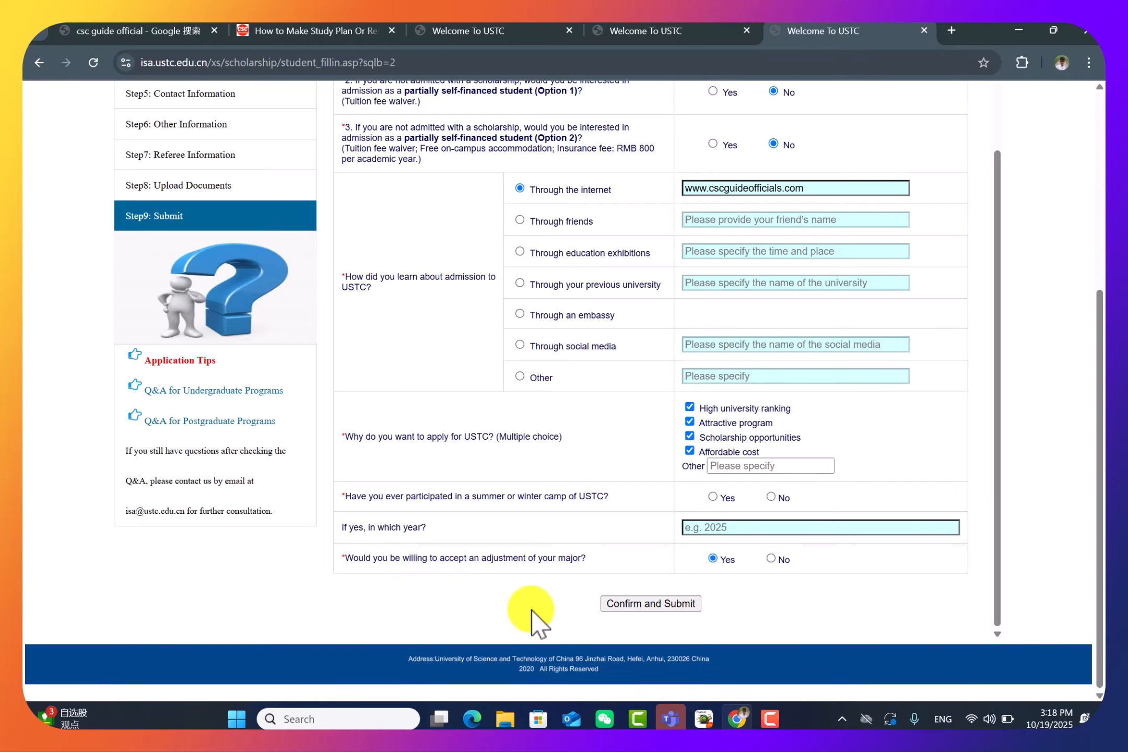
Continue to the application home page from the USTC login page and check the application status
scroll(441, 327, "up", 15)
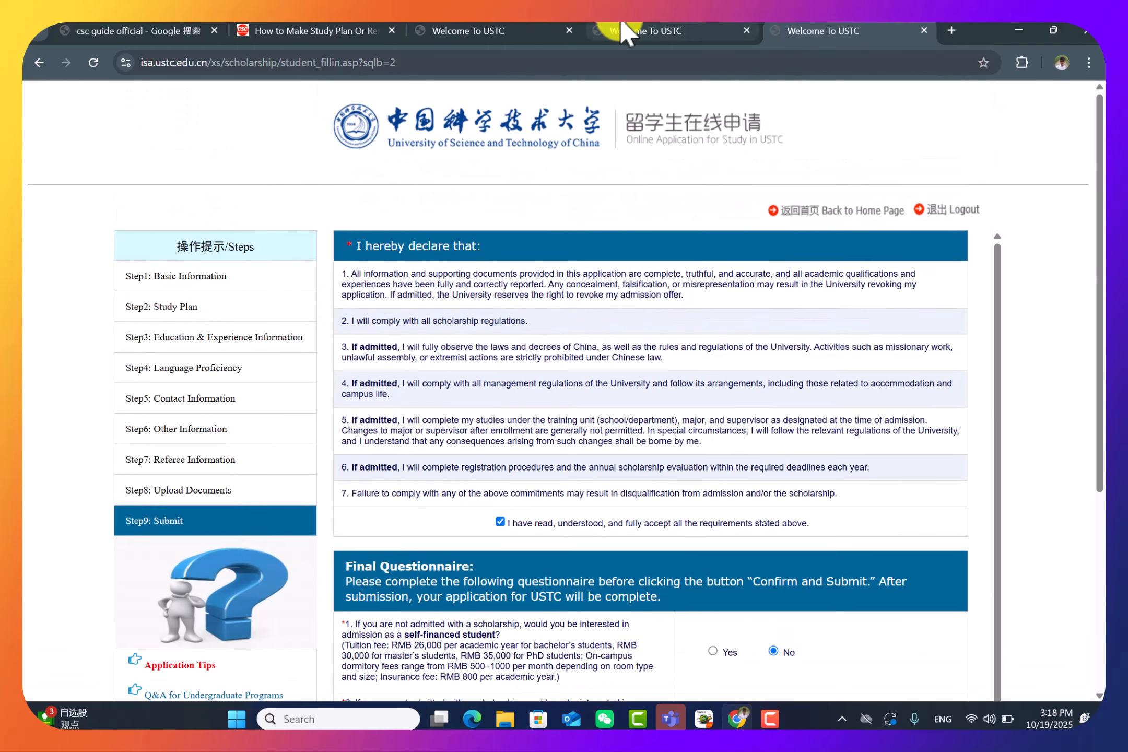
left_click(627, 32)
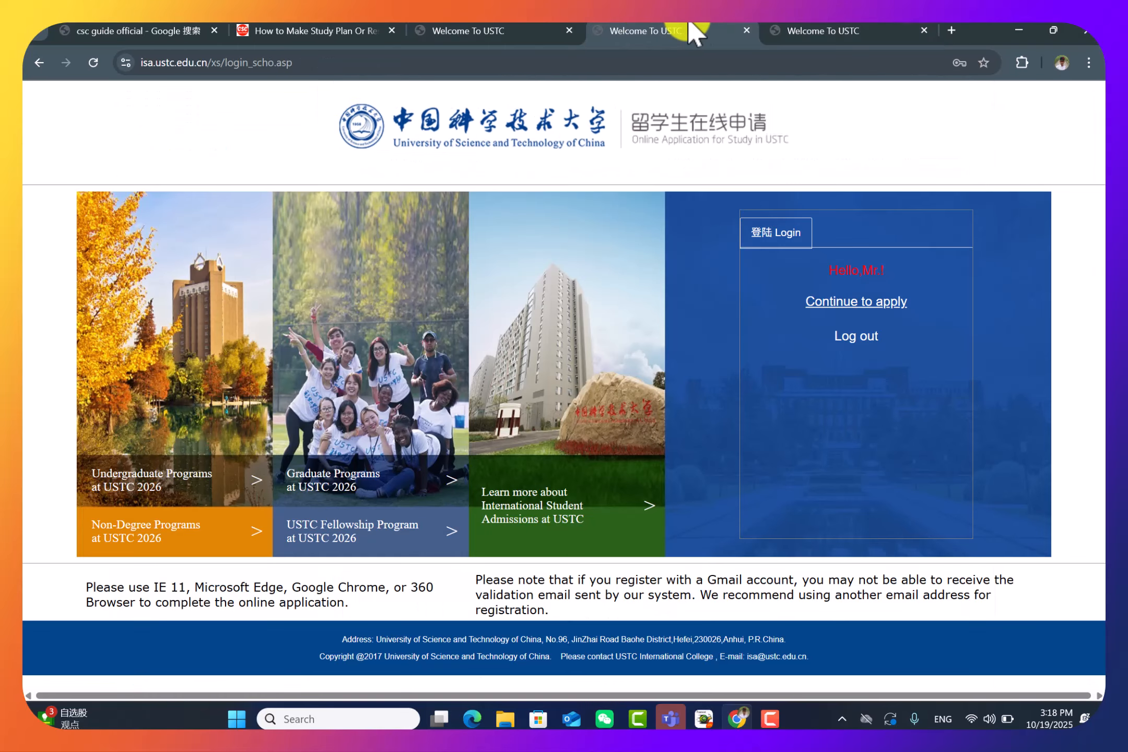
left_click(814, 306)
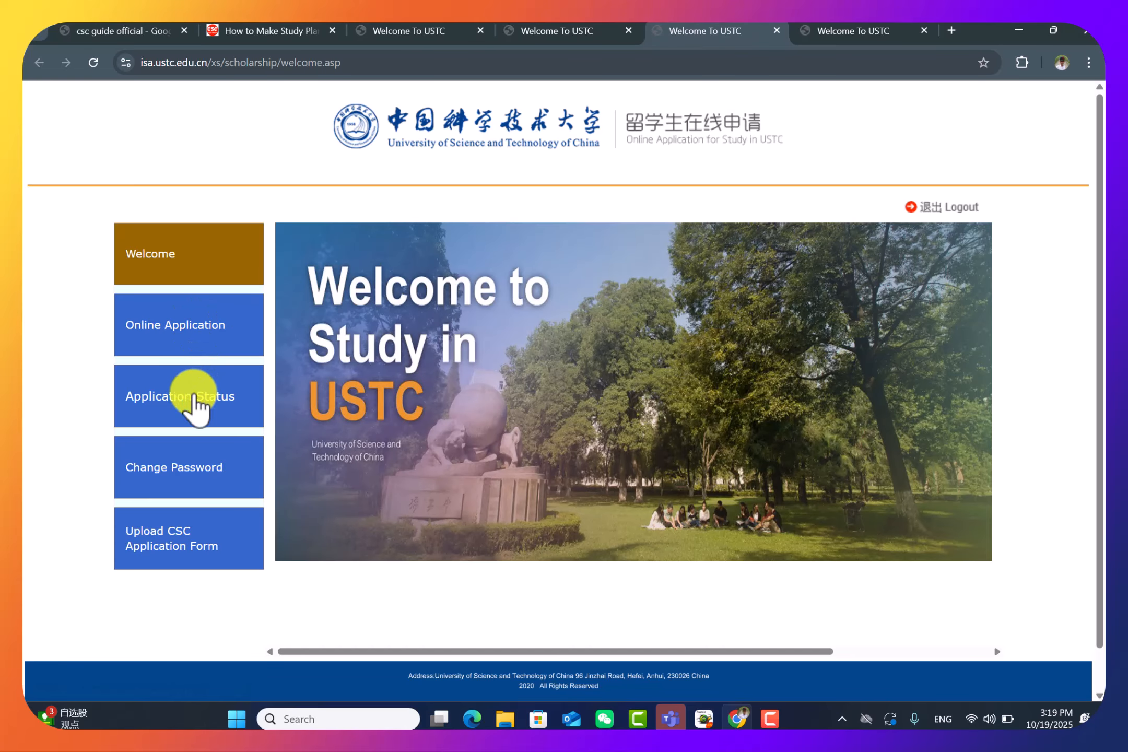
left_click(196, 400)
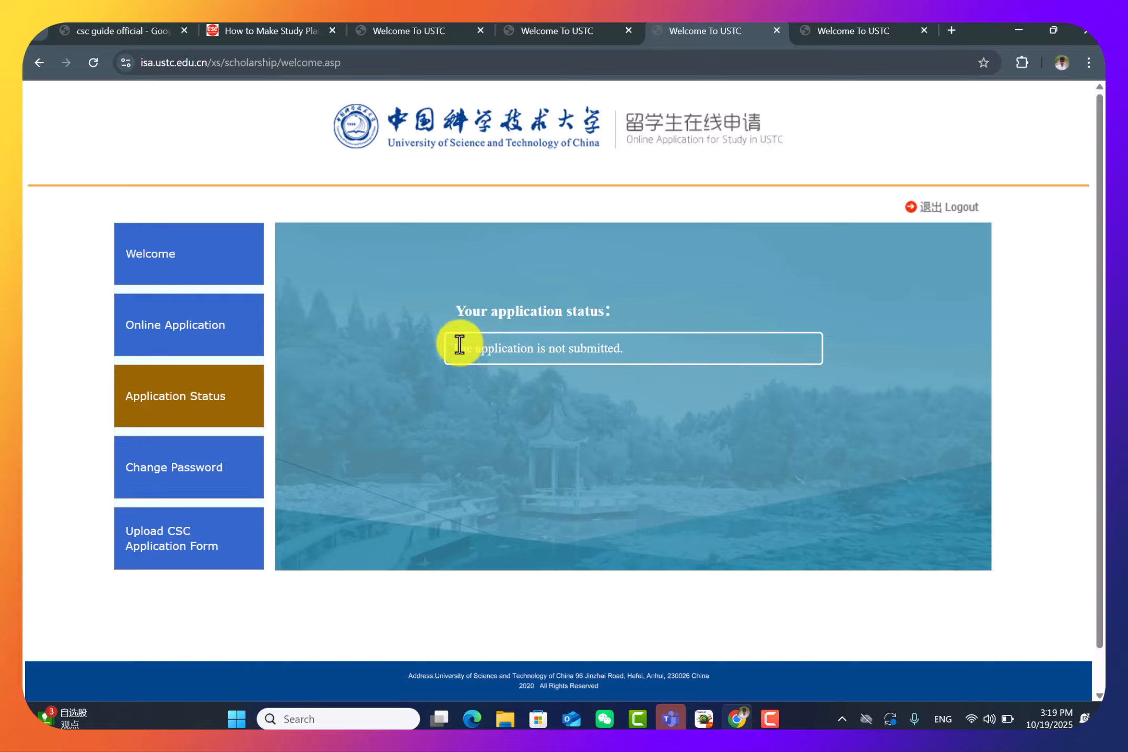
left_click_drag(457, 348, 629, 349)
left_click(574, 360)
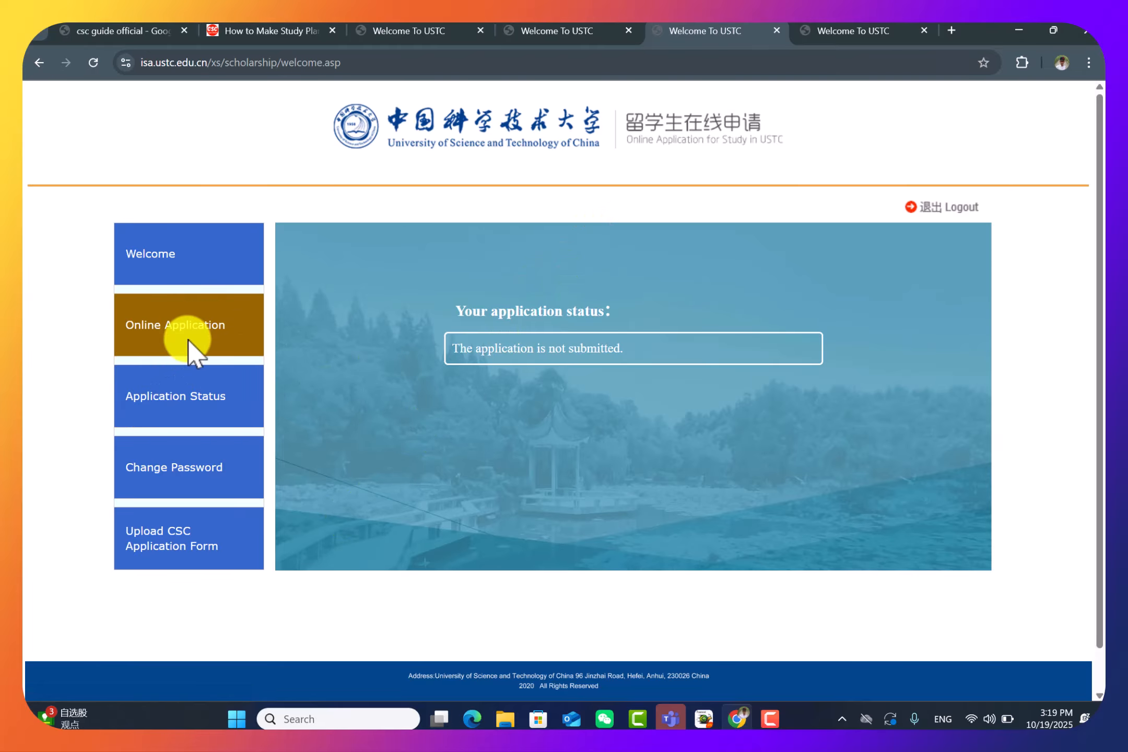
Open the Master's Program online application and review the selected fellowships under Source of Funding
left_click(137, 342)
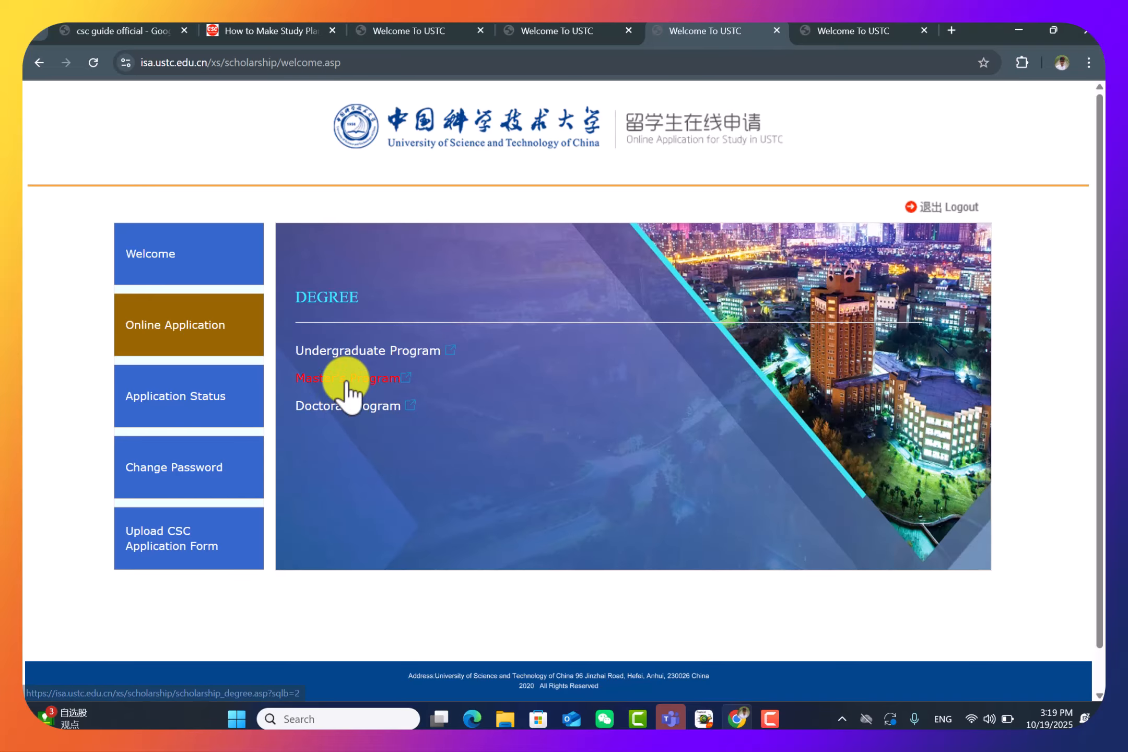
left_click(346, 380)
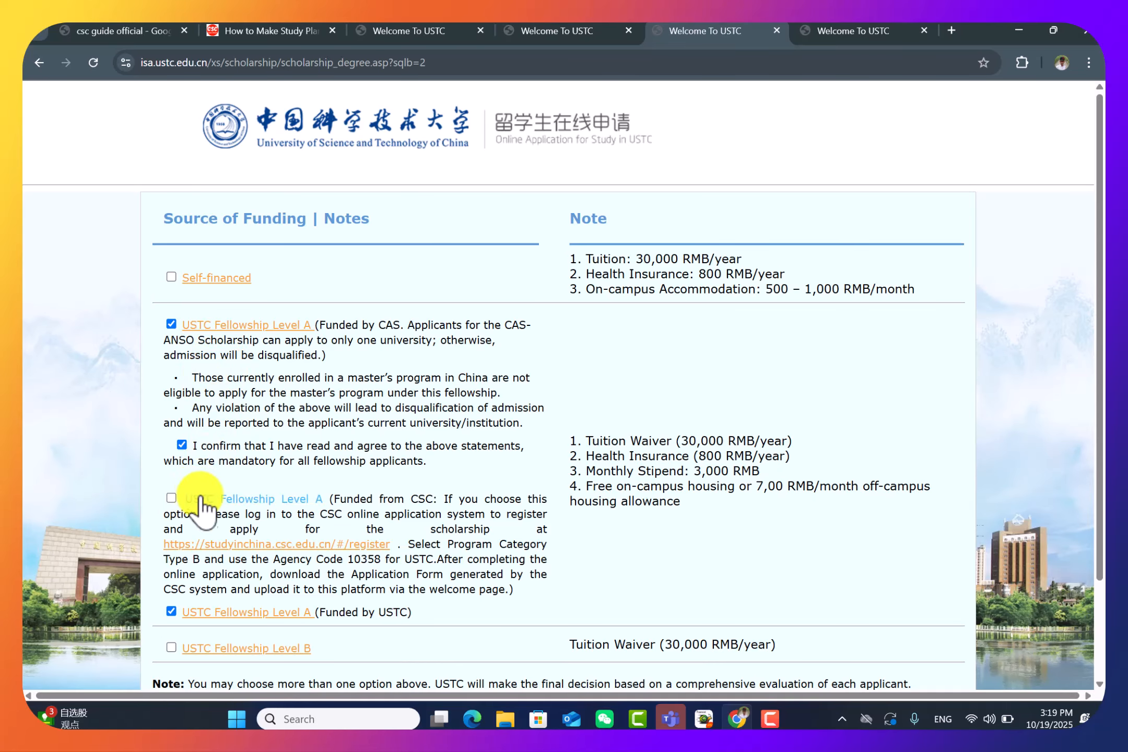
scroll(194, 503, "down", 3)
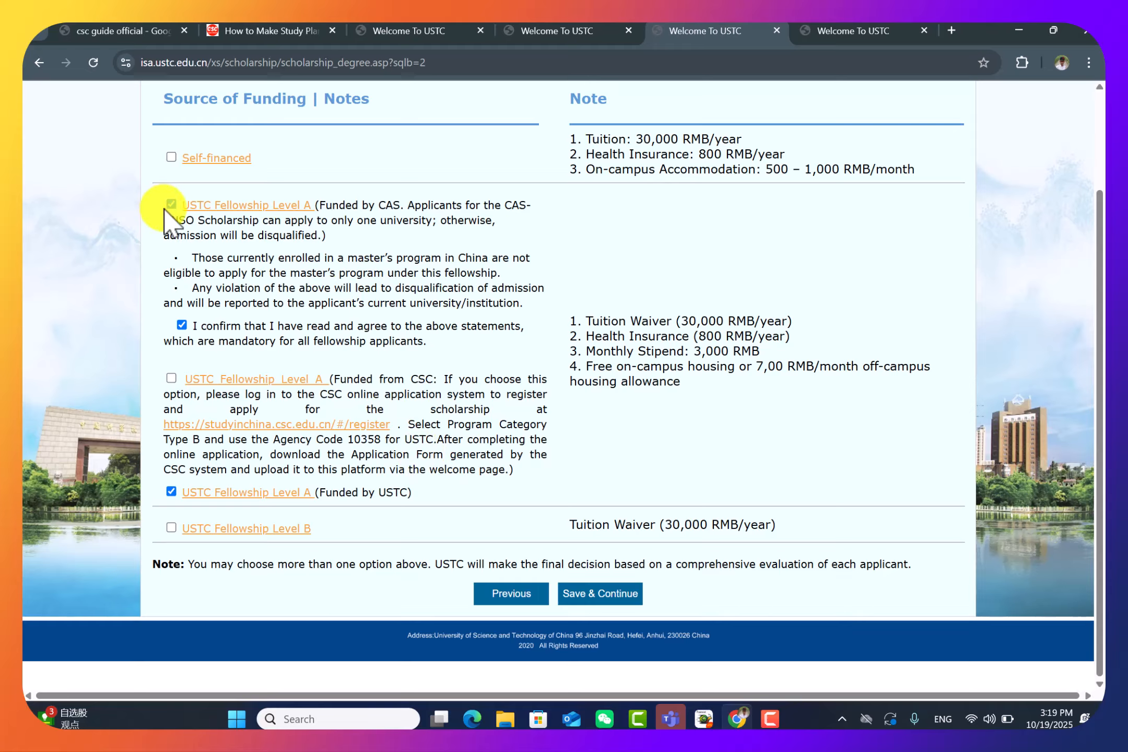
left_click_drag(180, 215, 461, 516)
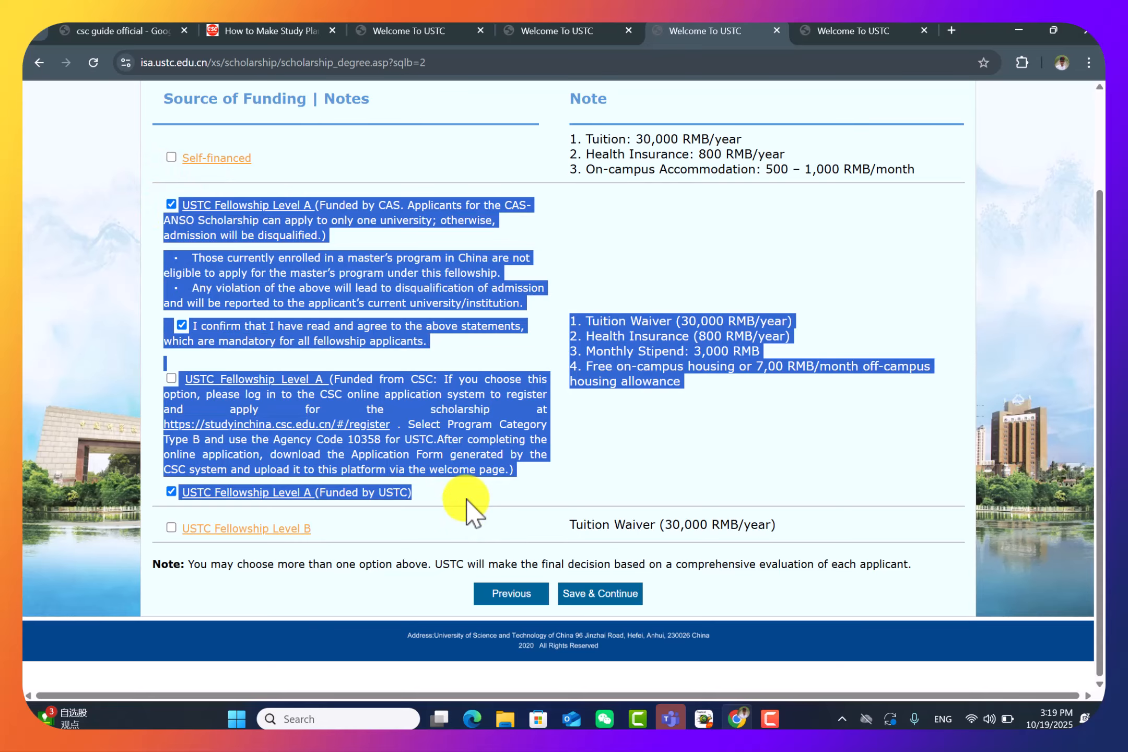
left_click(640, 405)
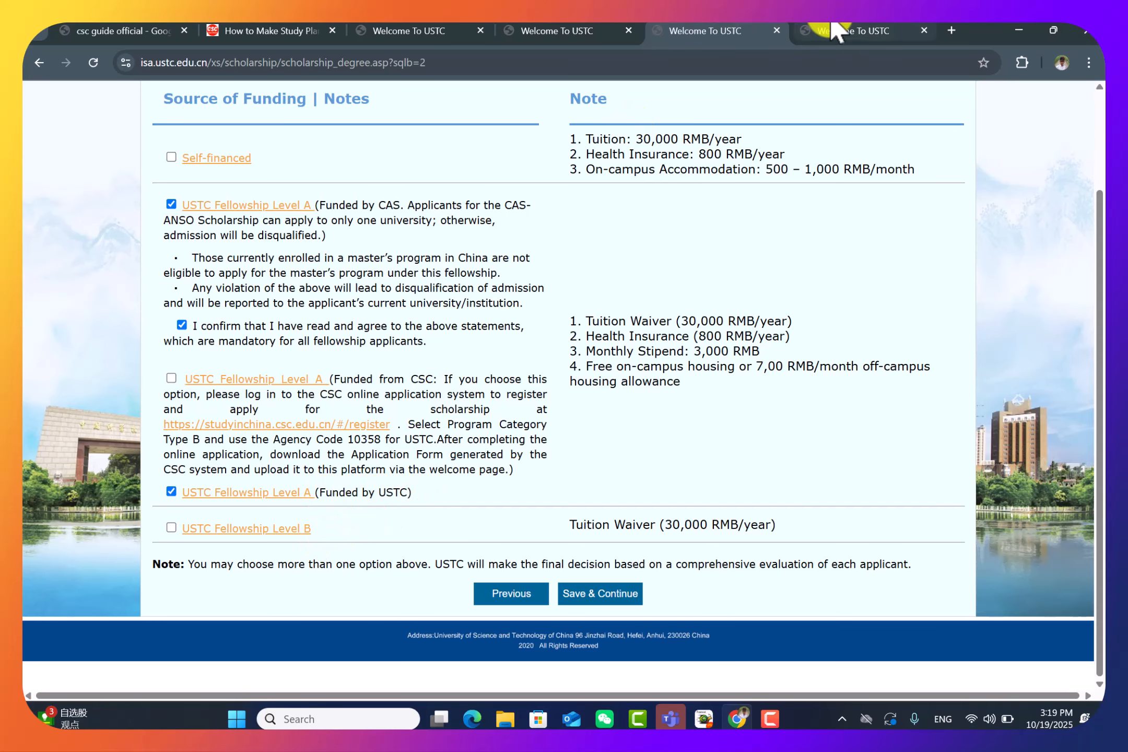
Back in the Final Questionnaire, change the answer for partially self-financed student (Option 2) to Yes
left_click(833, 29)
scroll(625, 407, "down", 5)
scroll(624, 416, "down", 2)
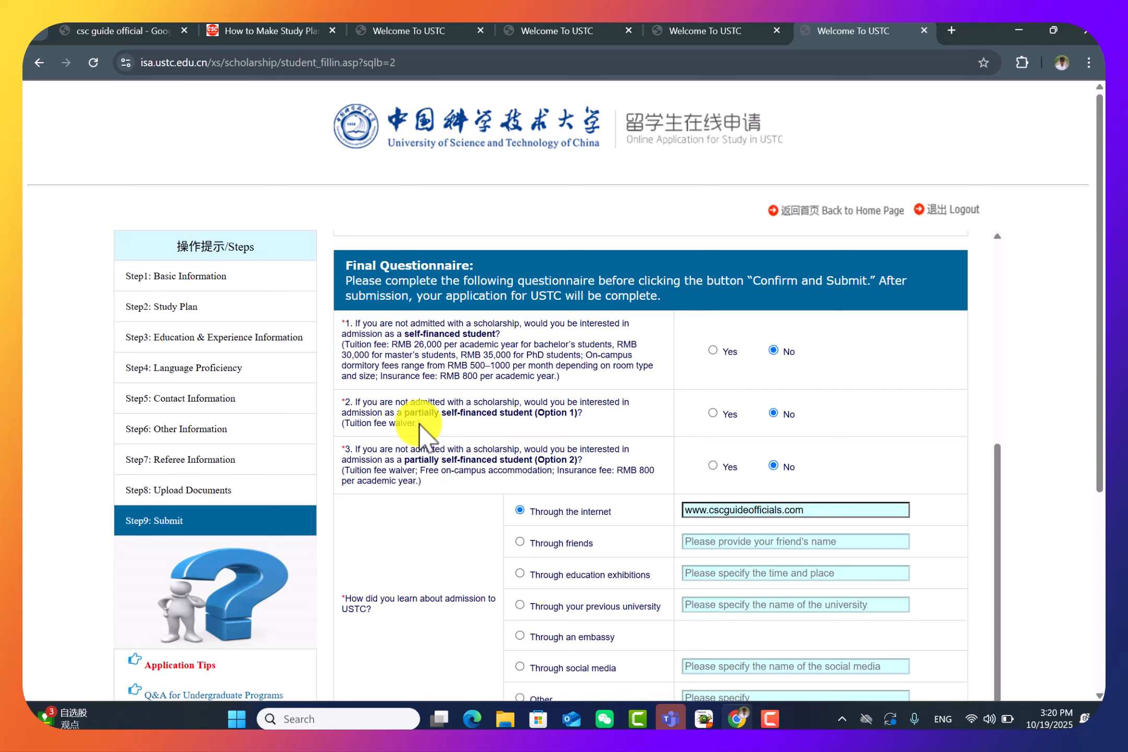
left_click_drag(419, 425, 342, 423)
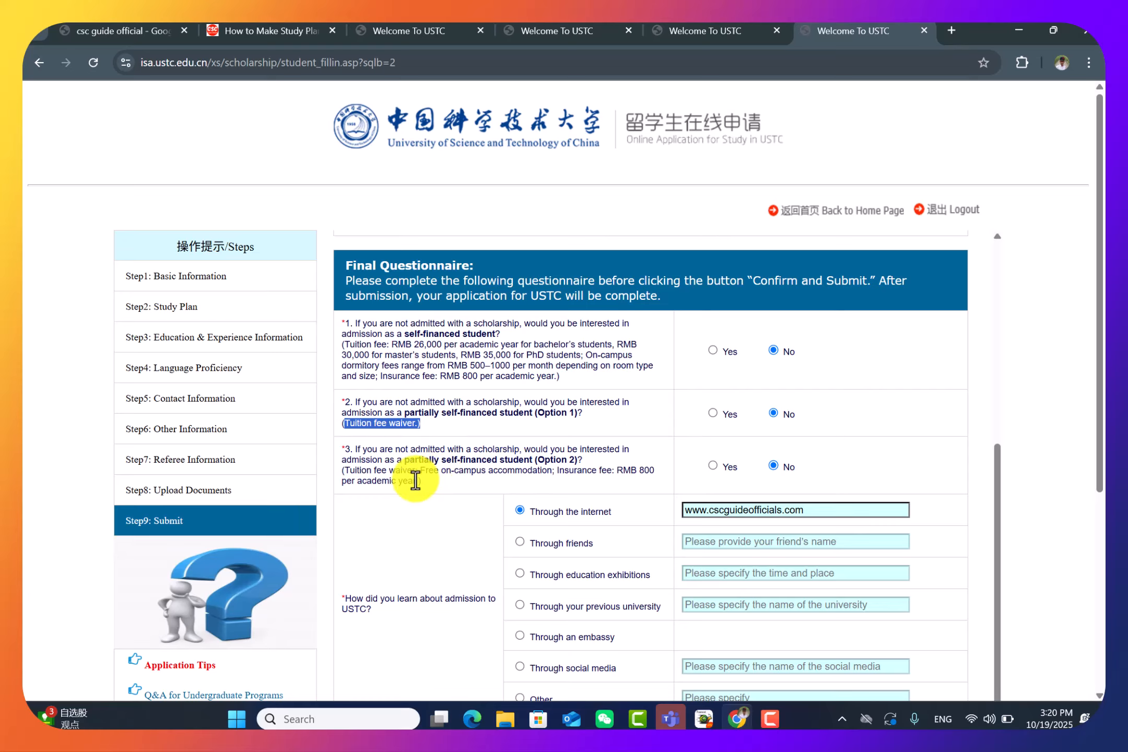
left_click(714, 465)
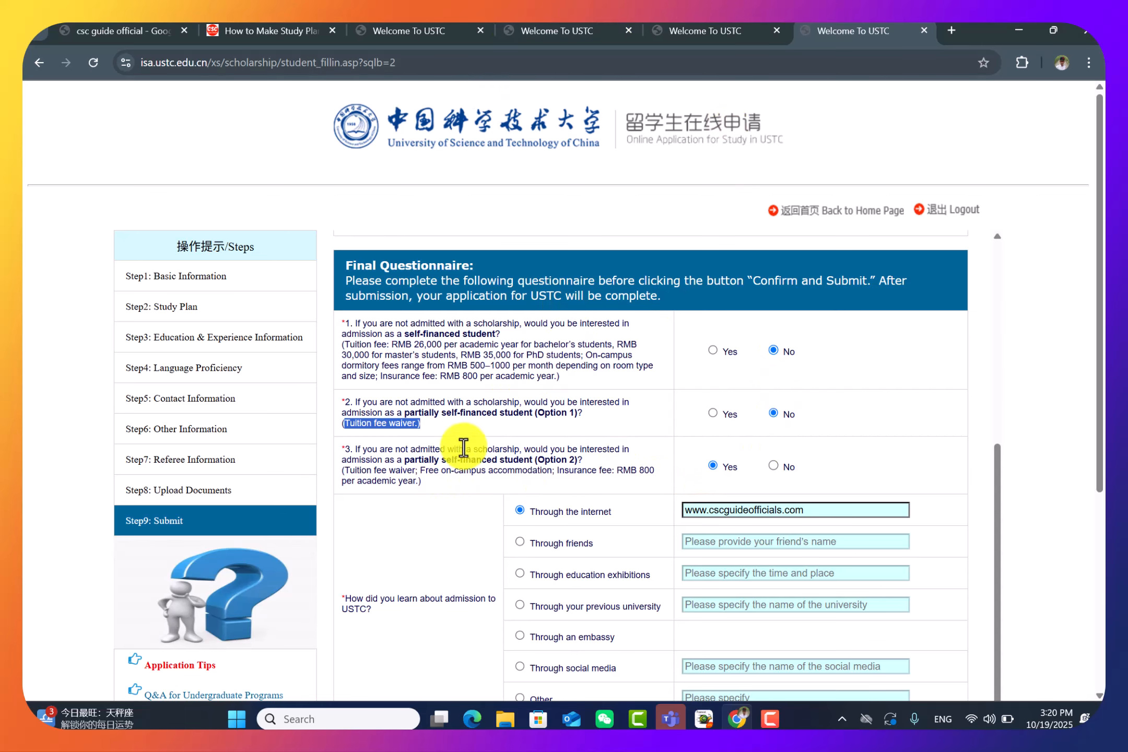
Return to the Source of Funding page and also select USTC Fellowship Level A funded from CSC
left_click(683, 41)
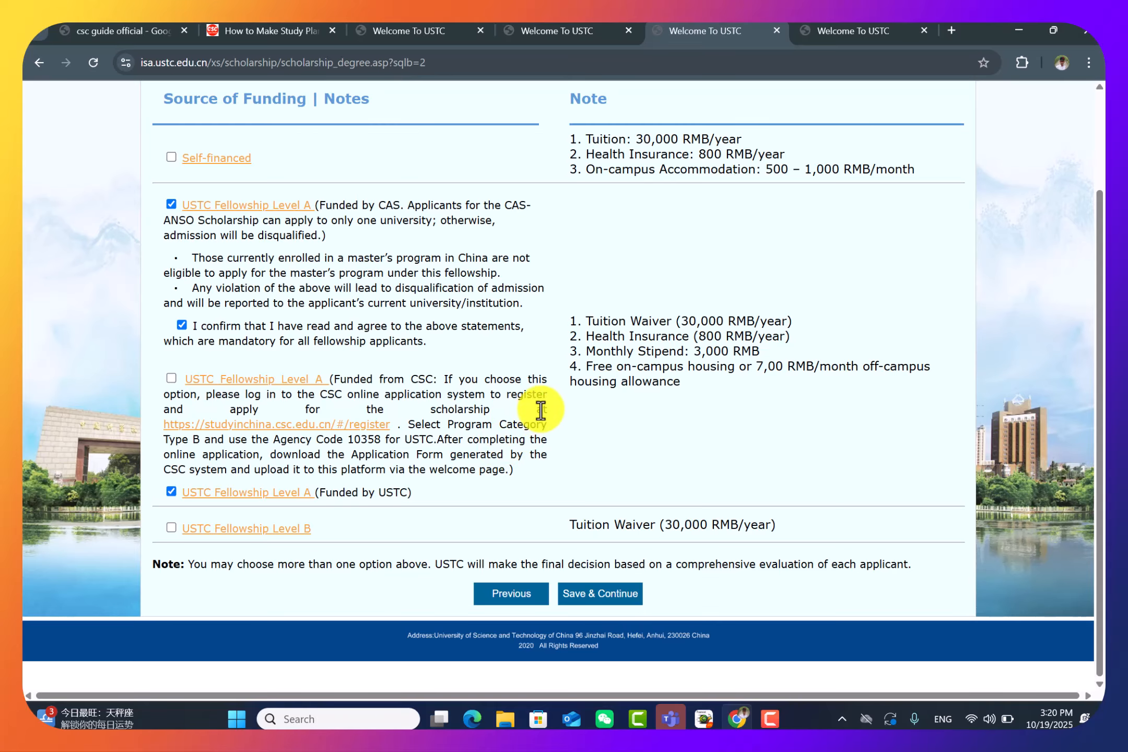
scroll(517, 397, "up", 2)
scroll(522, 371, "down", 2)
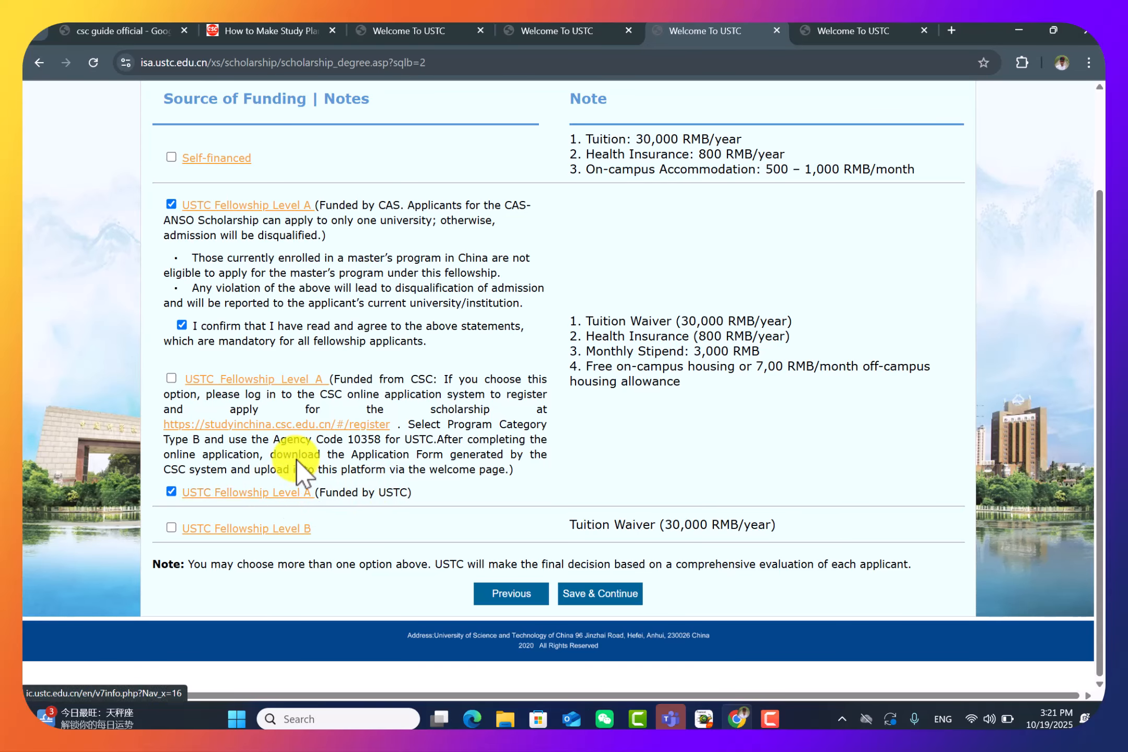
left_click(171, 378)
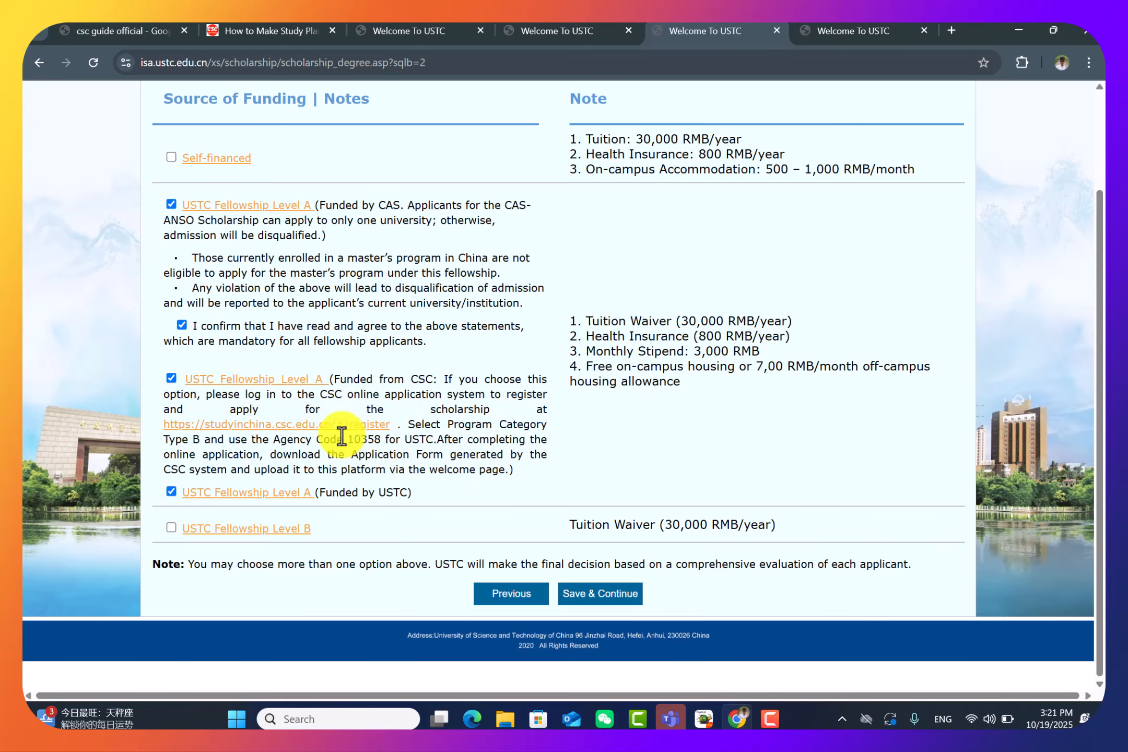
Revisit the Final Questionnaire, and review the selected fellowships and their coverage notes under Source of Funding
left_click(867, 31)
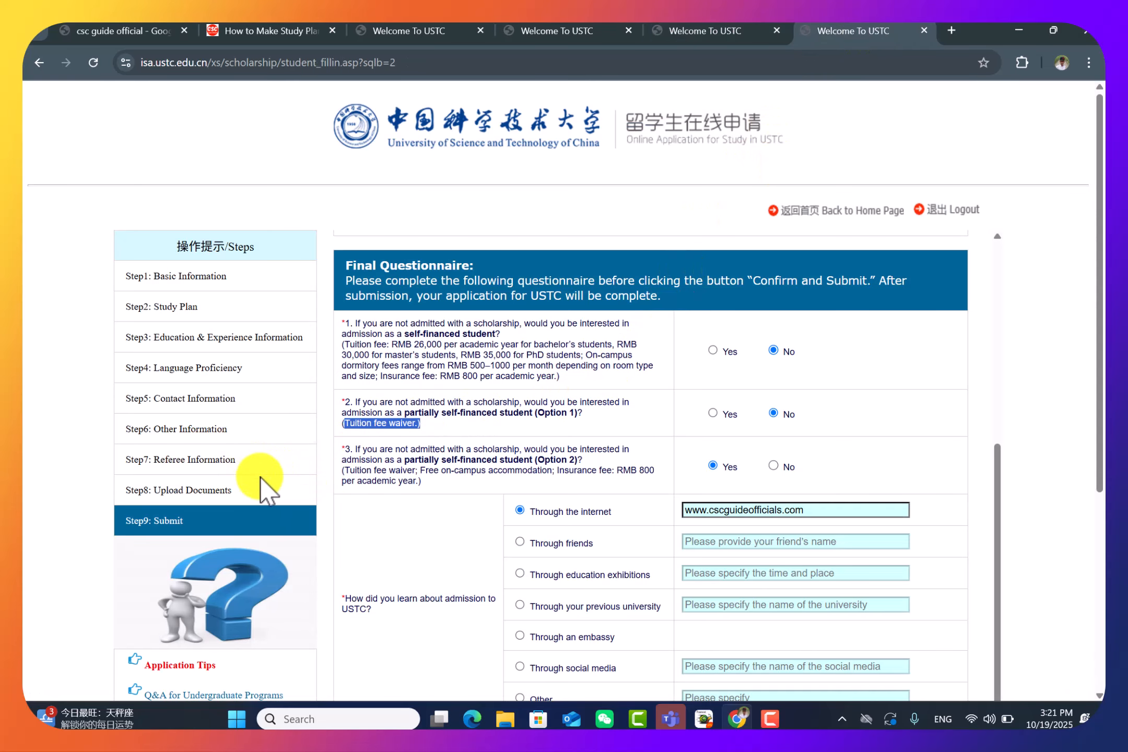
left_click(575, 31)
left_click(688, 32)
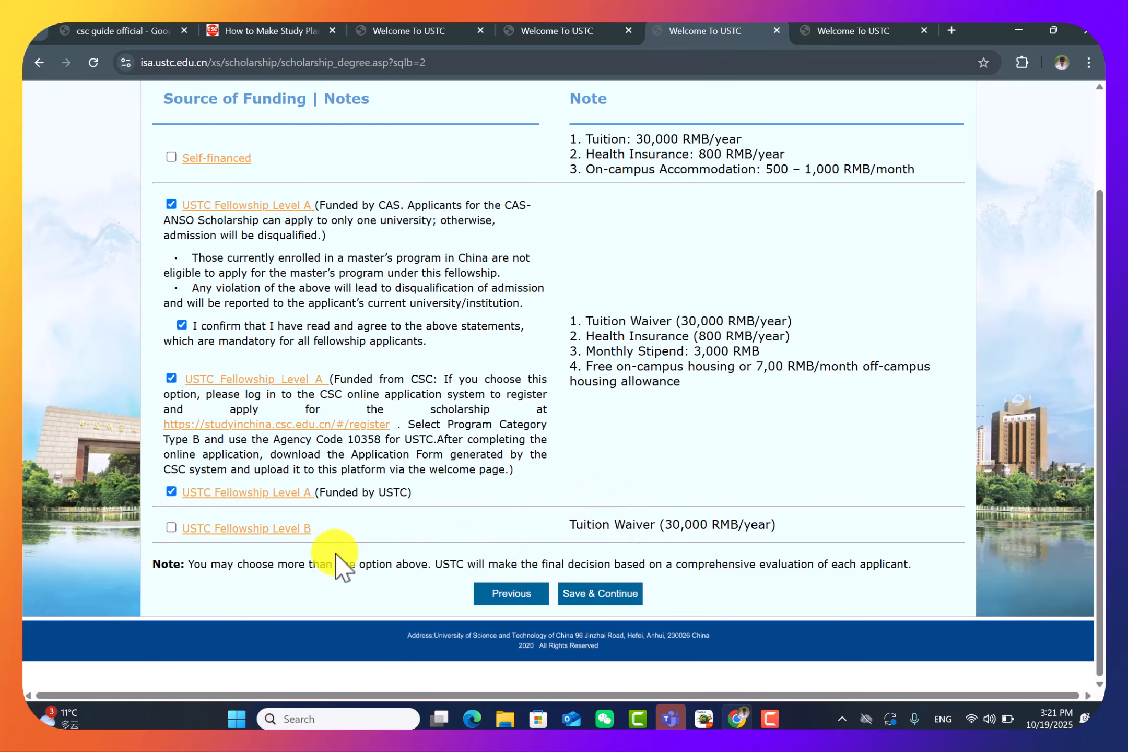
scroll(443, 397, "up", 1)
scroll(443, 389, "up", 2)
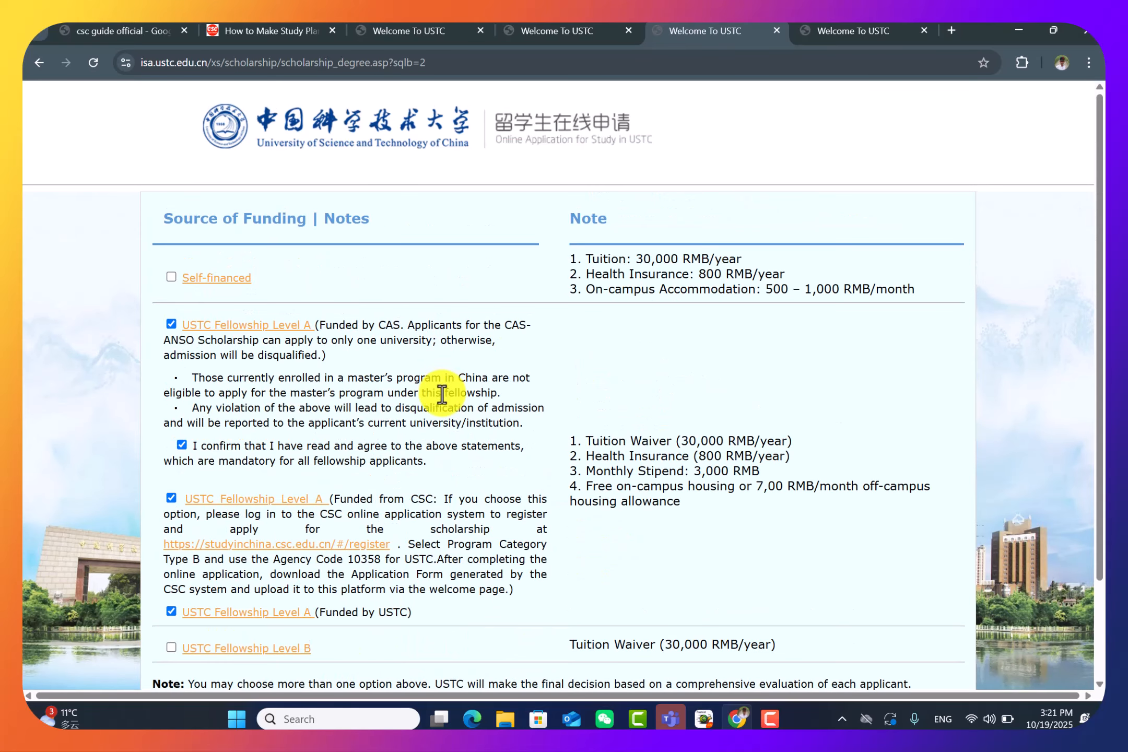
scroll(580, 433, "down", 2)
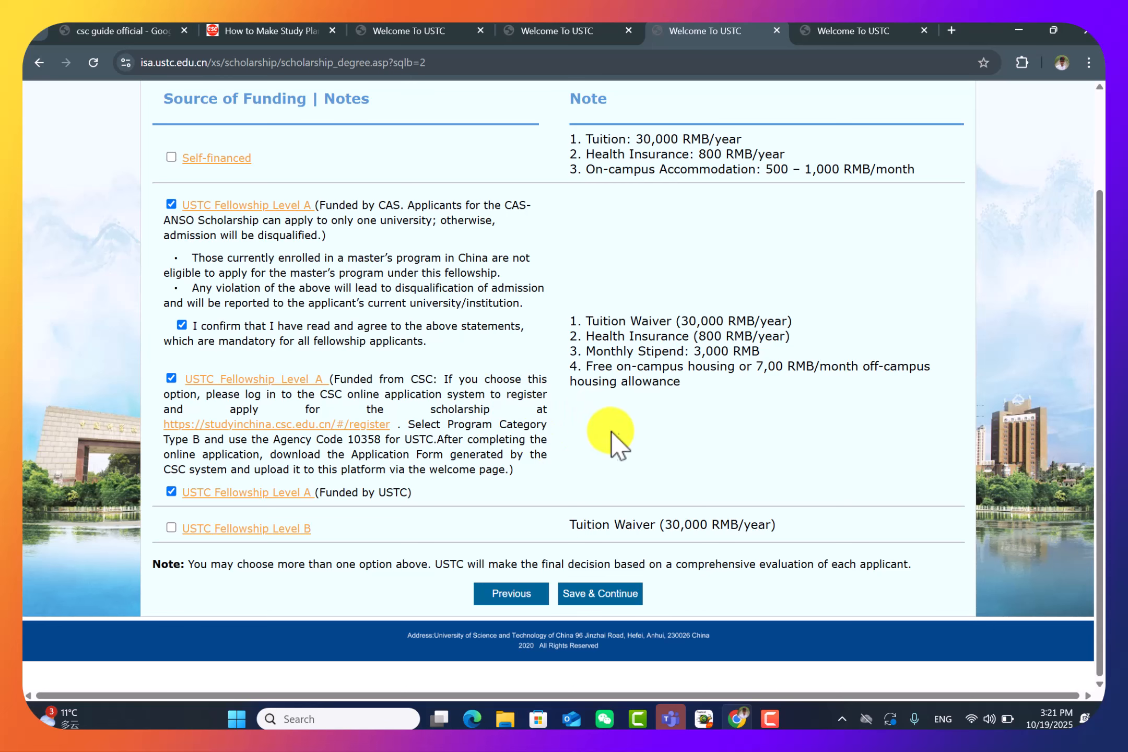